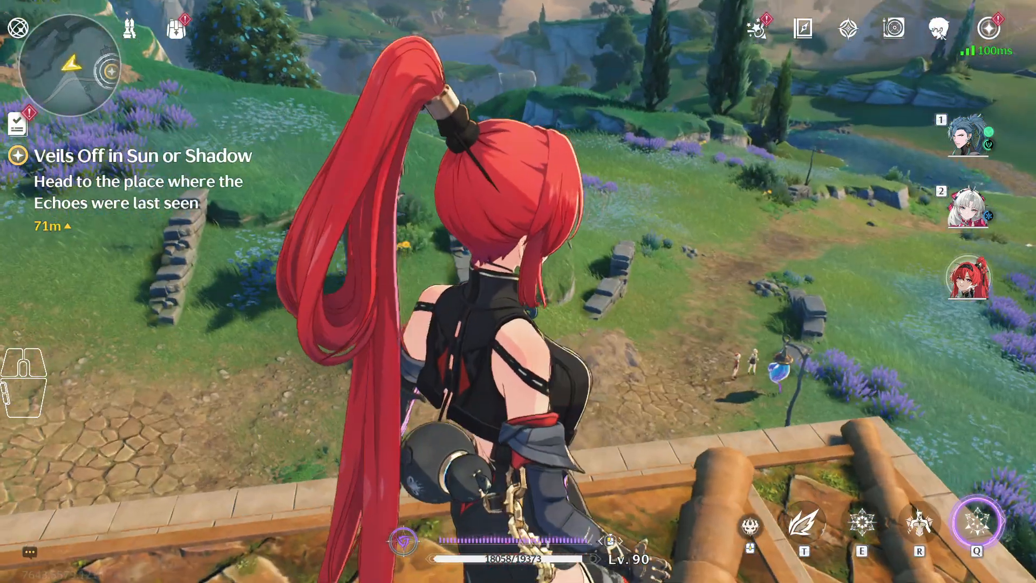
# - Switch to Blender and examine the CarlottaBody character model from slightly different angles around its front
pyautogui.hotkey('alt', 'Tab')
pyautogui.hotkey('alt', 'Tab')
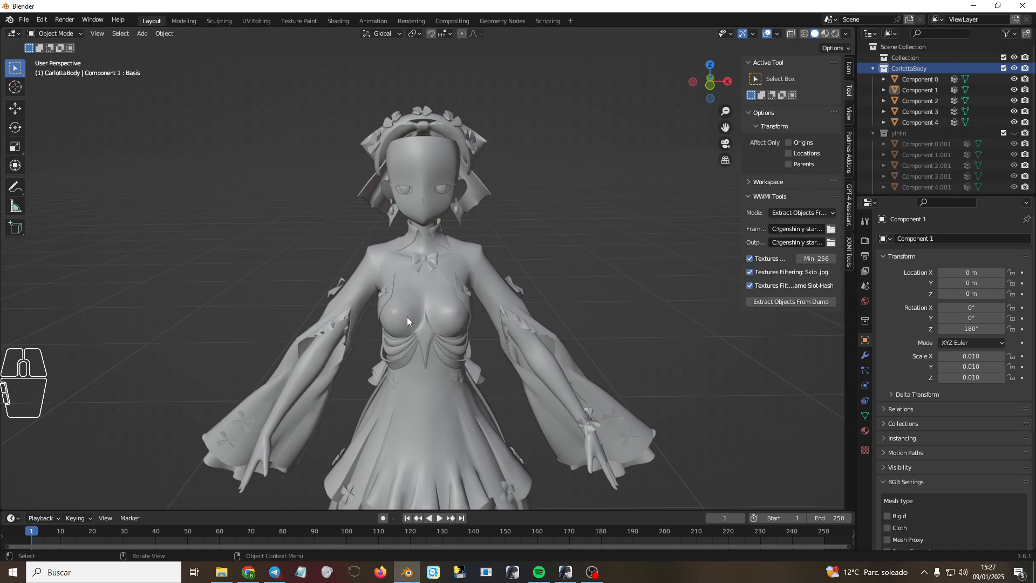
pyautogui.moveTo(457, 364)
pyautogui.mouseDown(button='middle')
pyautogui.moveTo(370, 361)
pyautogui.moveTo(505, 357)
pyautogui.moveTo(458, 352)
pyautogui.mouseUp(button='middle')
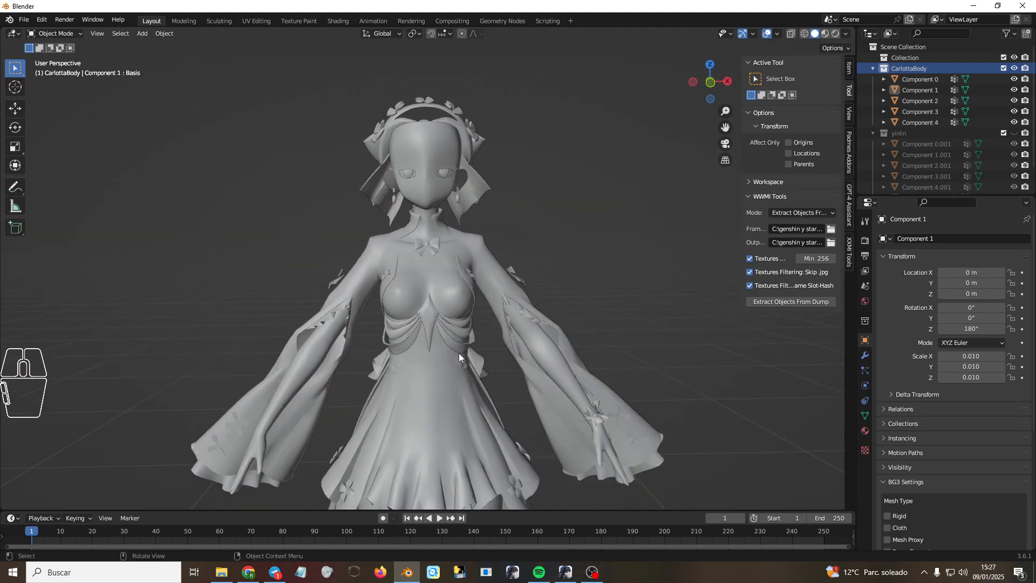
pyautogui.moveTo(325, 371)
pyautogui.mouseDown(button='middle')
pyautogui.moveTo(496, 395)
pyautogui.moveTo(497, 383)
pyautogui.moveTo(357, 396)
pyautogui.moveTo(317, 320)
pyautogui.moveTo(316, 387)
pyautogui.mouseUp(button='middle')
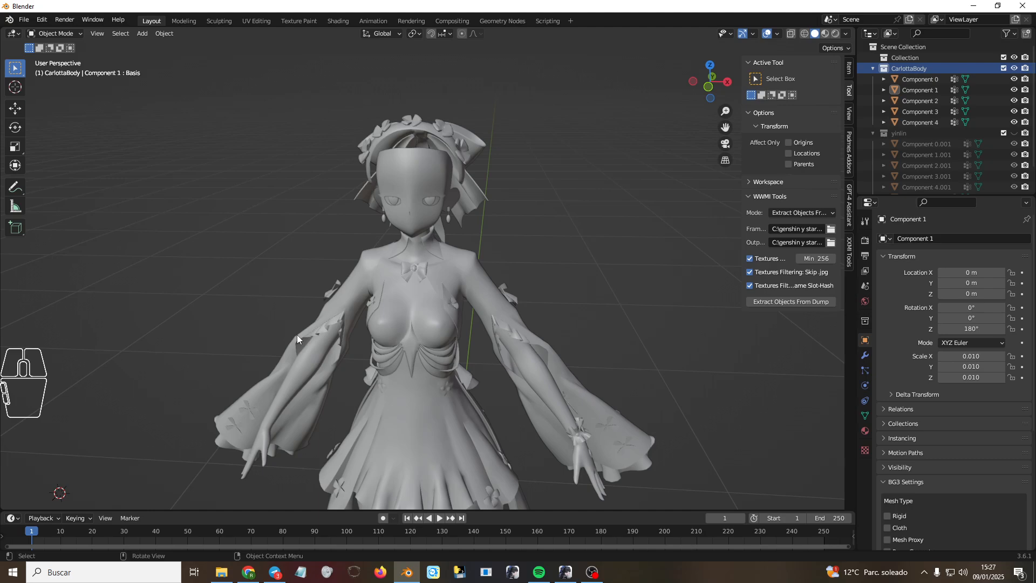
pyautogui.moveTo(300, 283); pyautogui.dragTo(404, 397, button='middle')
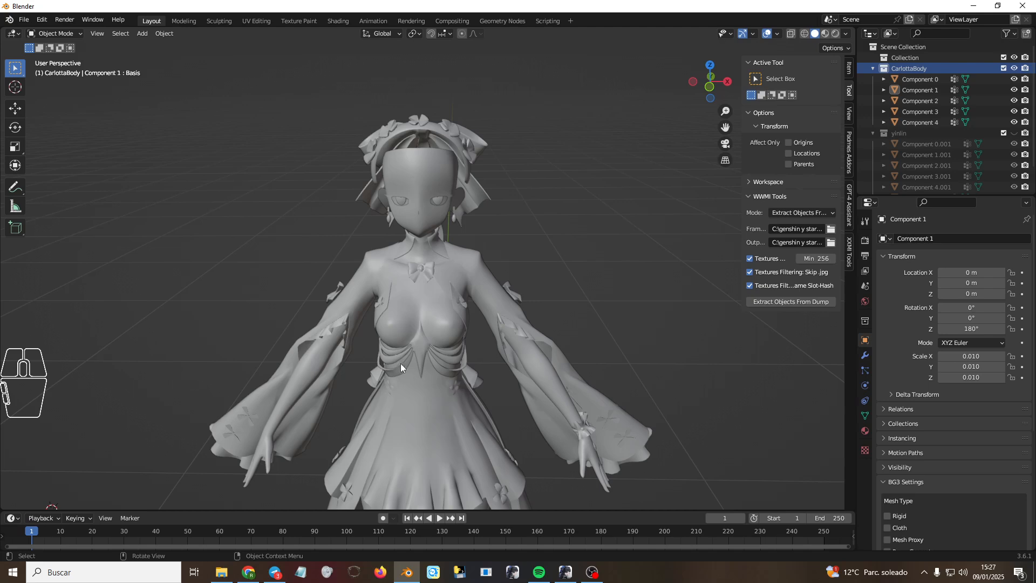
pyautogui.moveTo(426, 398); pyautogui.dragTo(464, 334, button='middle')
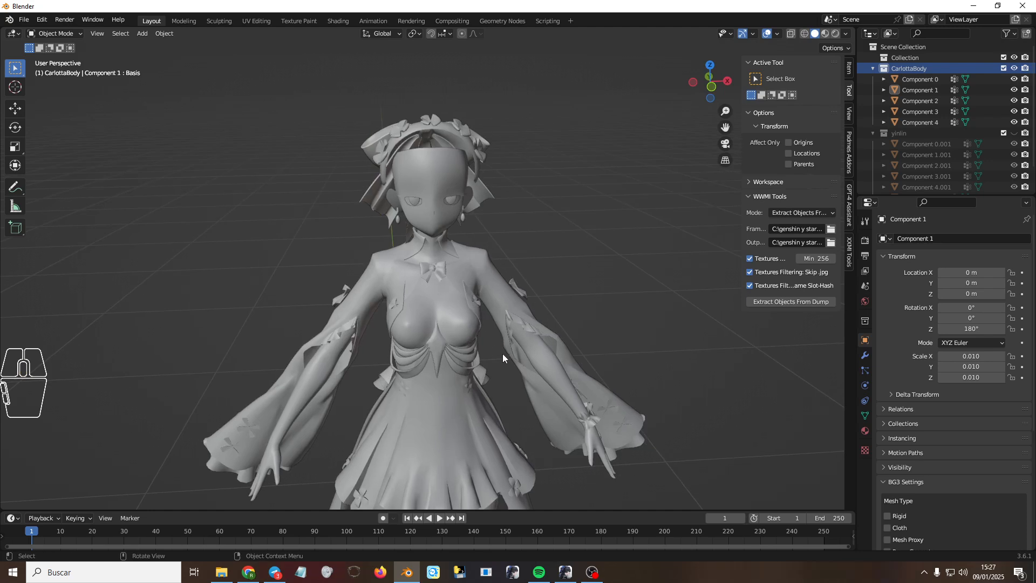
pyautogui.moveTo(444, 364); pyautogui.dragTo(475, 323, button='middle')
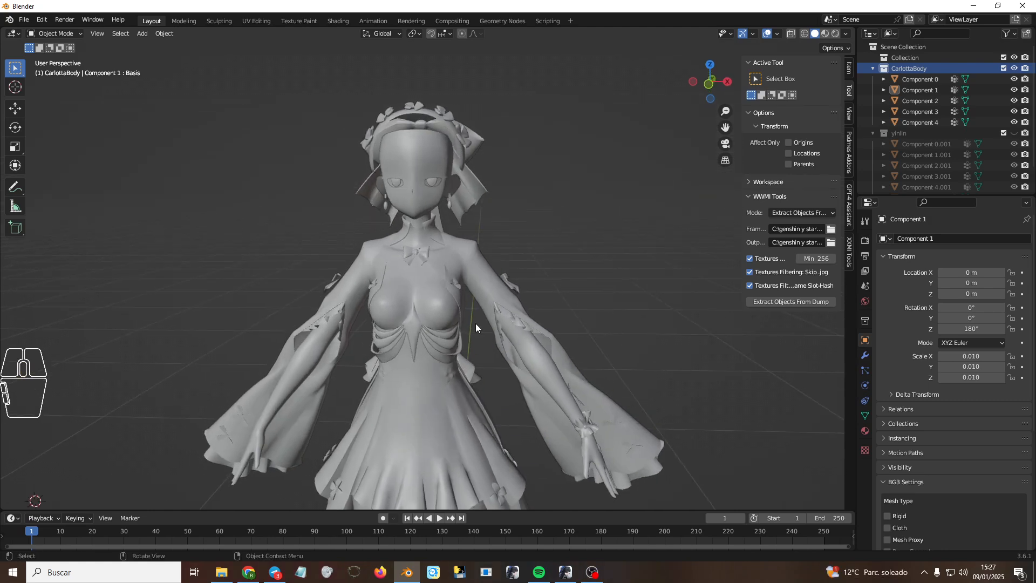
# - Show the yinlin collection in place of CarlottaBody and examine its character model from the front
pyautogui.click(1013, 132)
pyautogui.click(1014, 68)
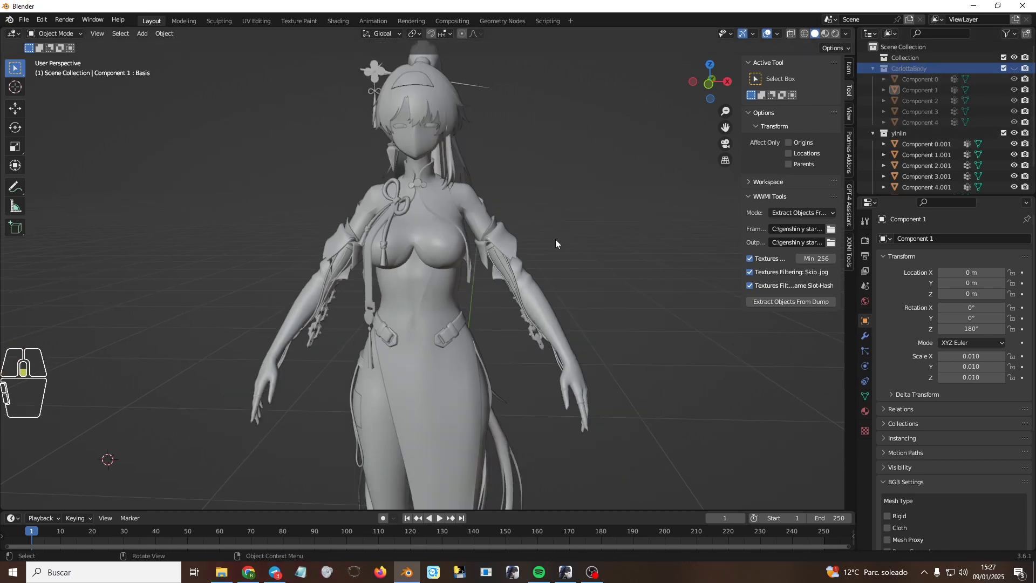
pyautogui.scroll(-4, 556, 239)
pyautogui.moveTo(429, 290); pyautogui.dragTo(434, 269, button='middle')
pyautogui.keyDown('shift'); pyautogui.moveTo(418, 232); pyautogui.dragTo(429, 292, button='middle'); pyautogui.keyUp('shift')
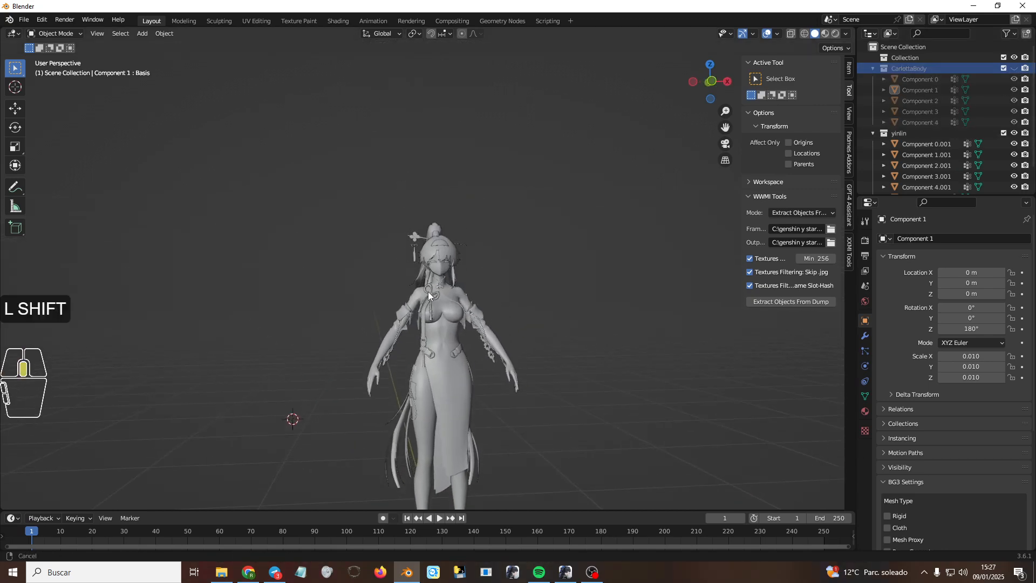
pyautogui.scroll(3, 445, 341)
pyautogui.moveTo(444, 341); pyautogui.dragTo(433, 414, button='middle')
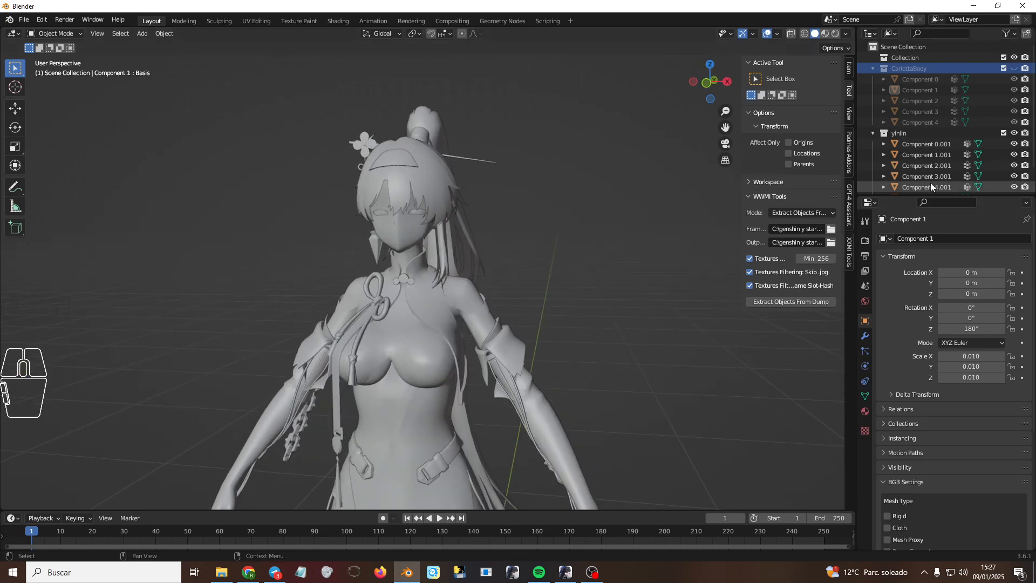
pyautogui.moveTo(400, 357); pyautogui.dragTo(439, 410, button='middle')
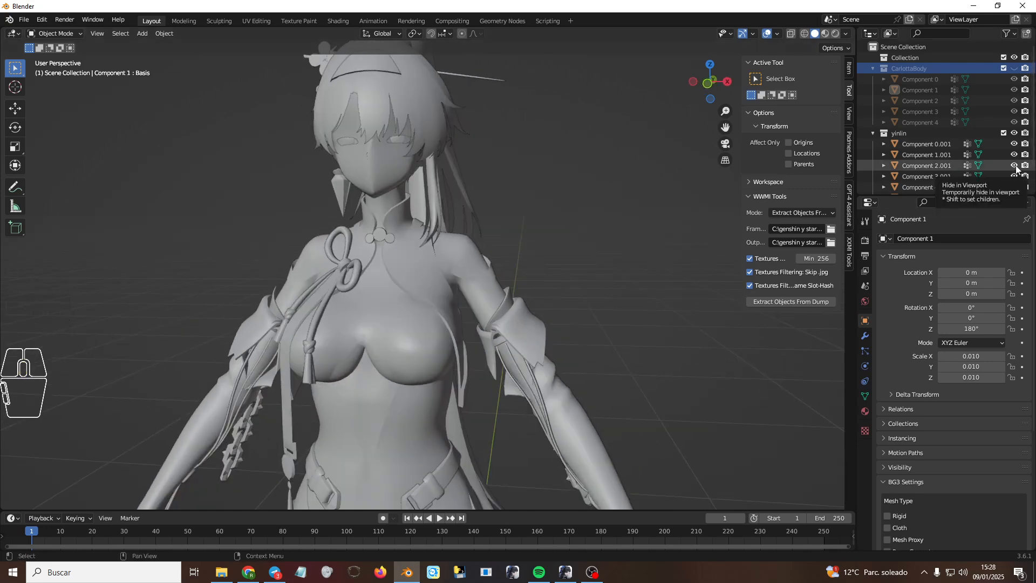
# - Hide the yinlin collection and show the CarlottaBody collection in the viewport
pyautogui.click(1014, 132)
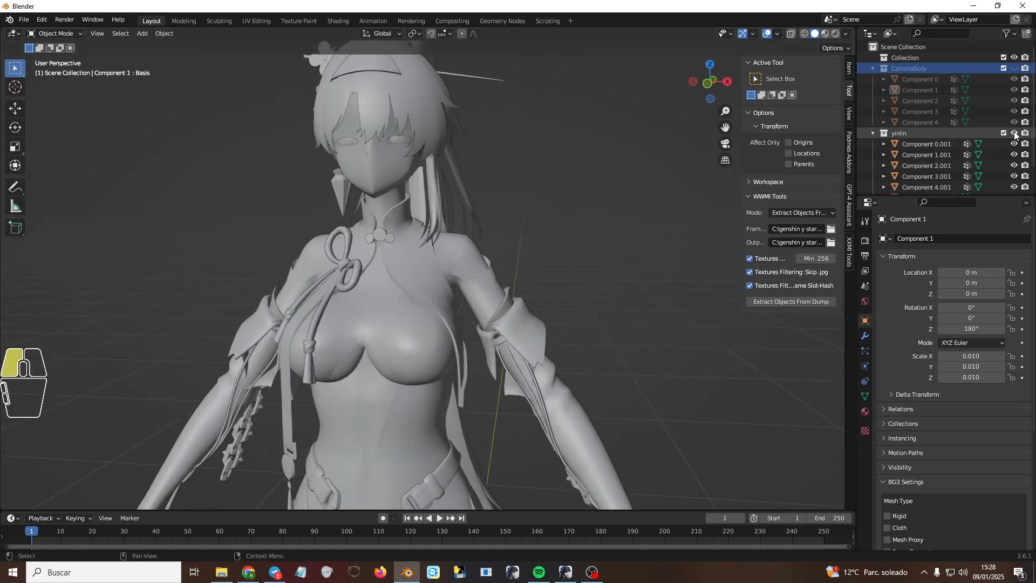
pyautogui.click(1015, 68)
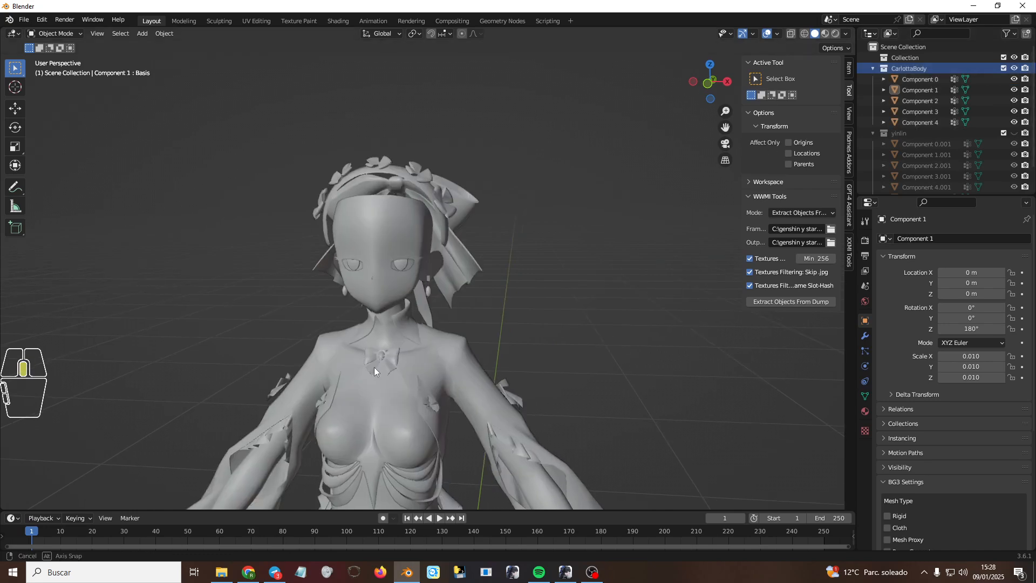
pyautogui.moveTo(394, 422); pyautogui.dragTo(371, 359, button='middle')
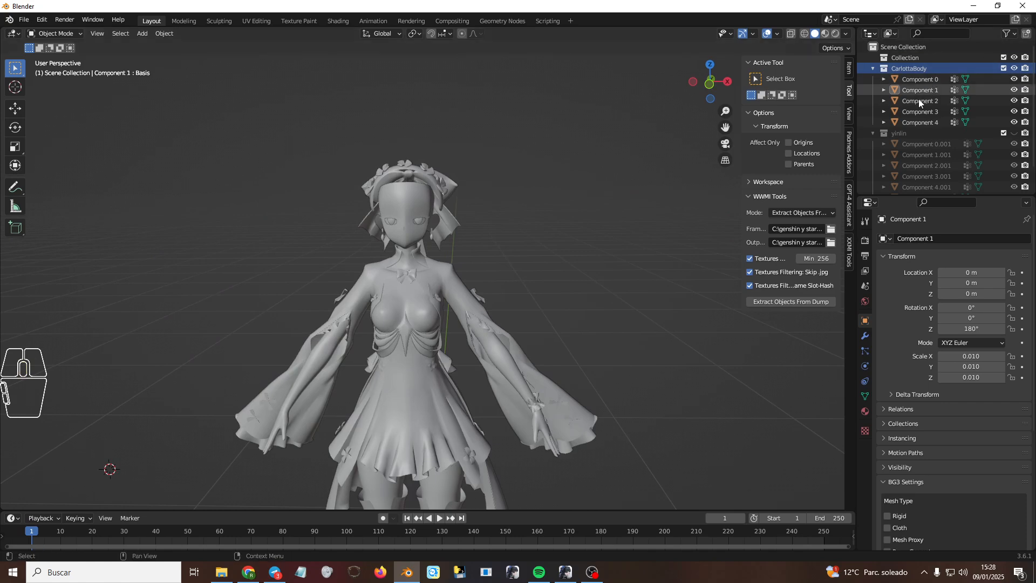
# - Hide Component 0 through Component 4 of the CarlottaBody collection in the viewport
pyautogui.click(1015, 79)
pyautogui.click(1014, 90)
pyautogui.click(1014, 101)
pyautogui.click(1013, 112)
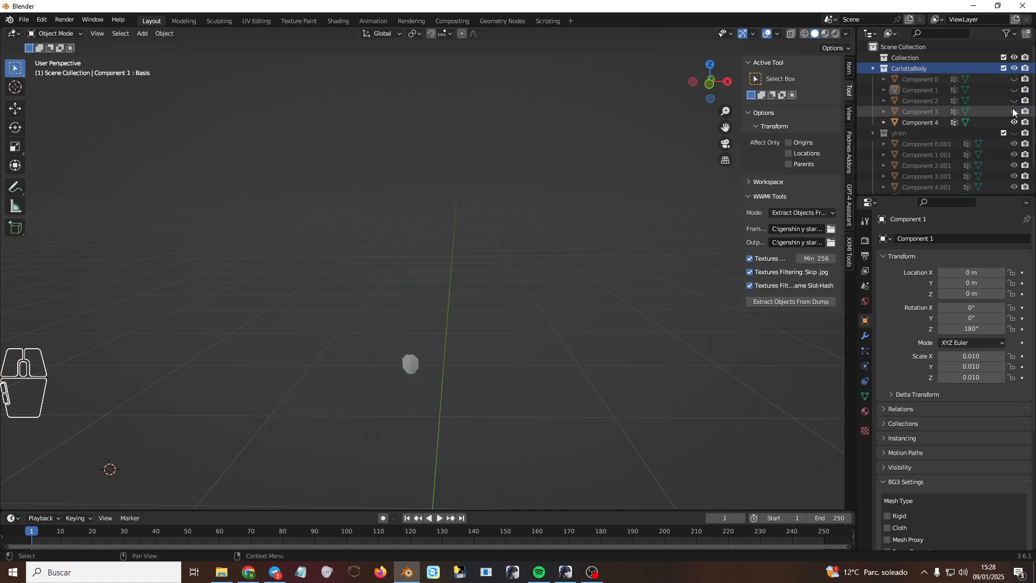
pyautogui.click(1012, 122)
pyautogui.click(918, 68)
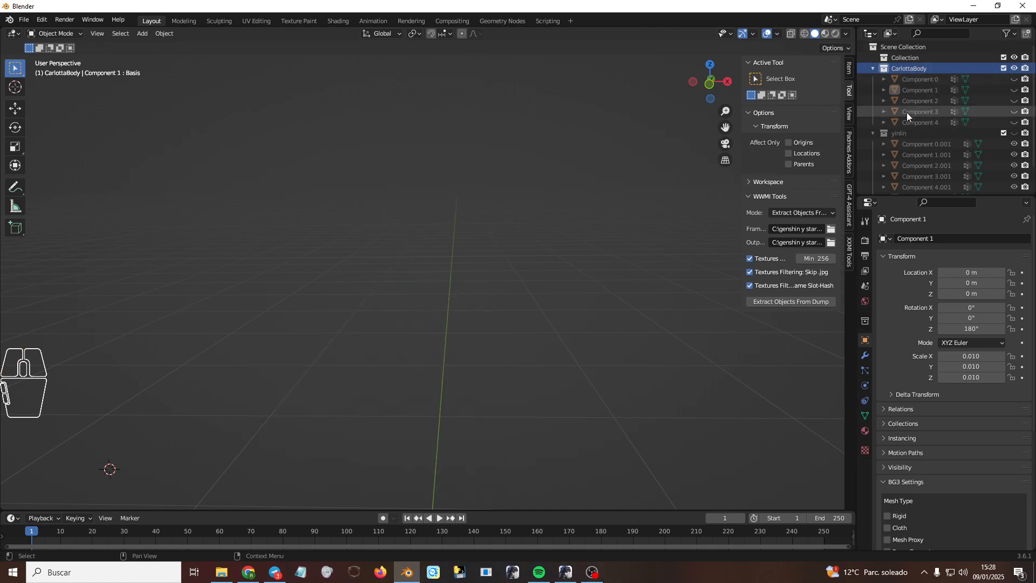
# - Show Component 4 and Component 3 alone one after the other to identify each part, hiding each again
pyautogui.click(920, 120)
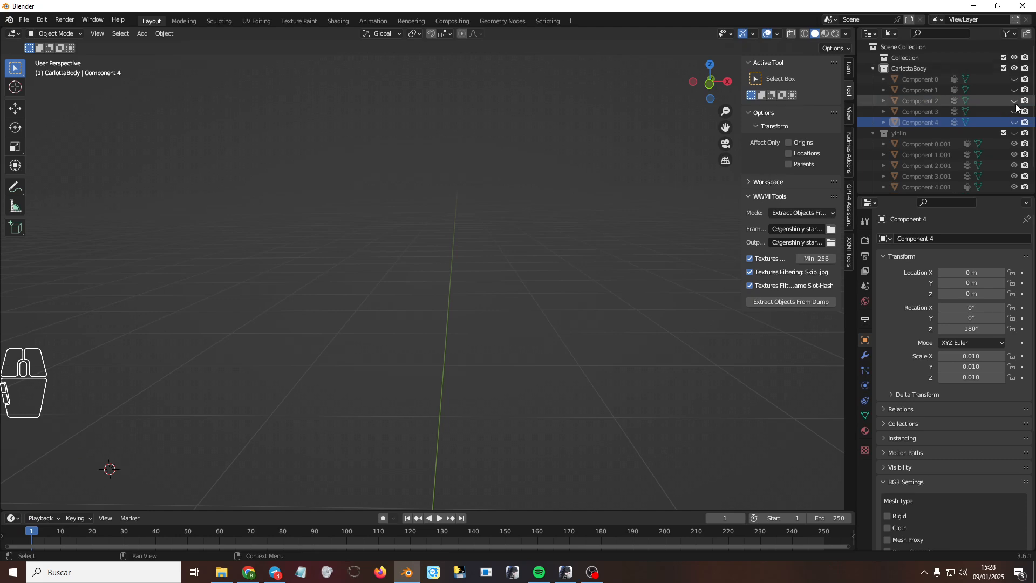
pyautogui.click(1014, 122)
pyautogui.scroll(-1, 503, 254)
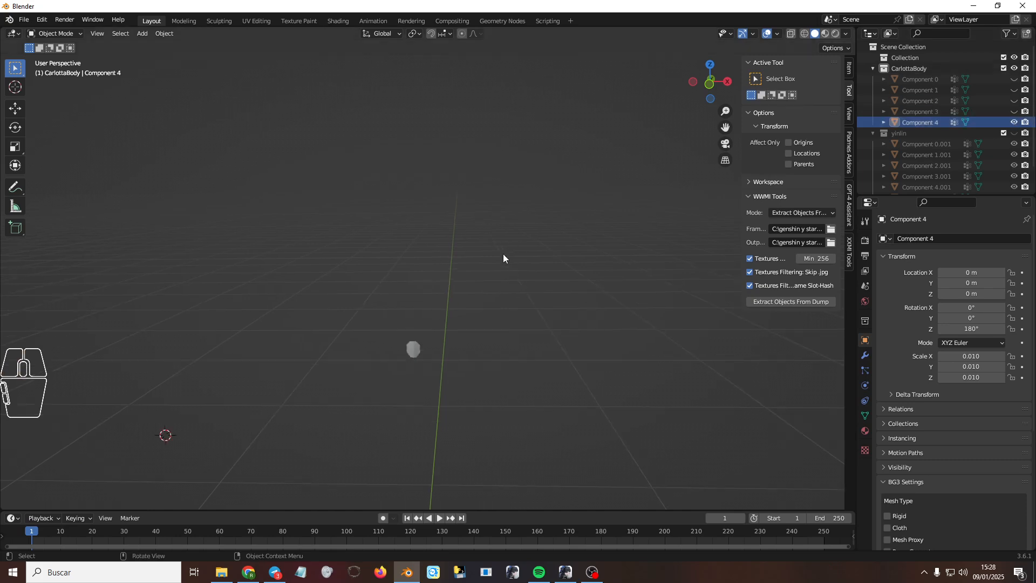
pyautogui.scroll(1, 429, 339)
pyautogui.click(1014, 121)
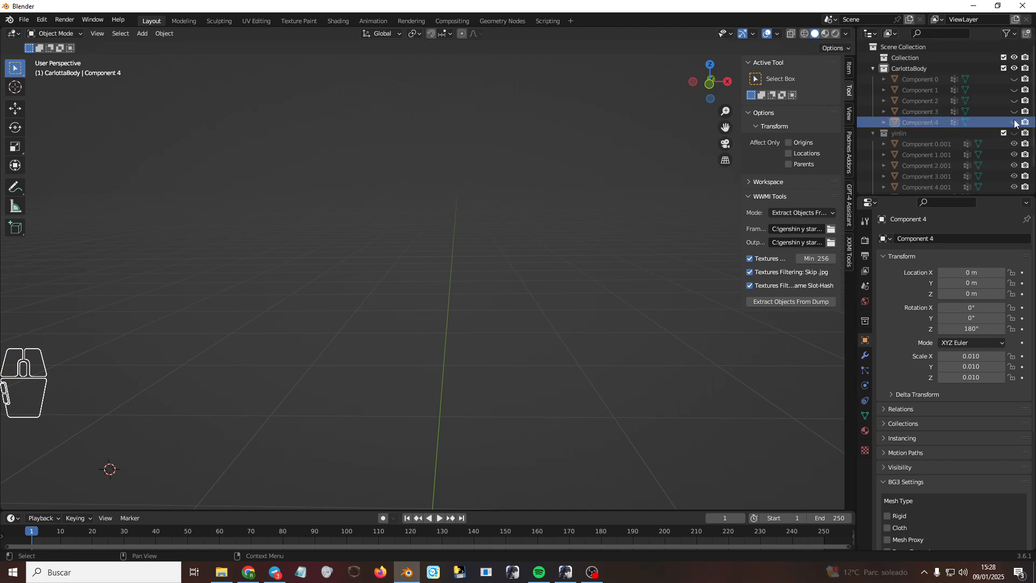
pyautogui.click(1014, 112)
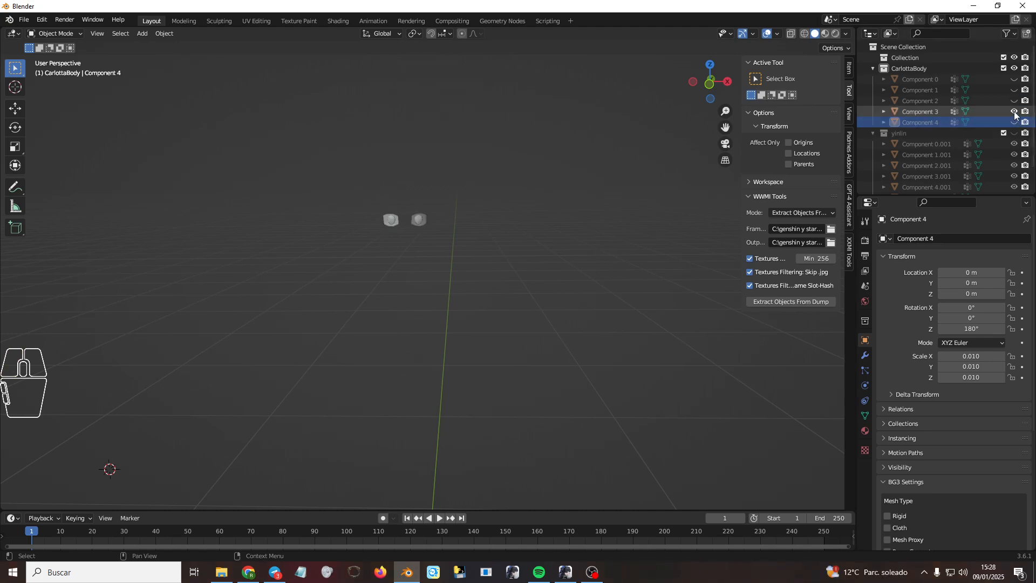
pyautogui.click(1014, 112)
# - Show only Component 2, examine the upper edge of the skirt mesh, and hide it again
pyautogui.click(1013, 101)
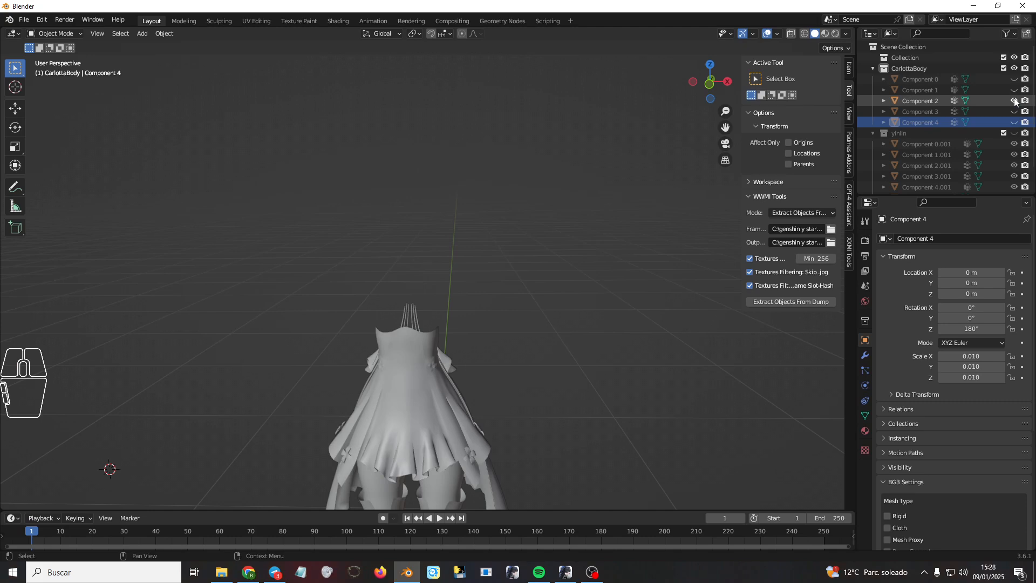
pyautogui.moveTo(485, 363)
pyautogui.mouseDown(button='middle')
pyautogui.moveTo(350, 357)
pyautogui.moveTo(502, 351)
pyautogui.mouseUp(button='middle')
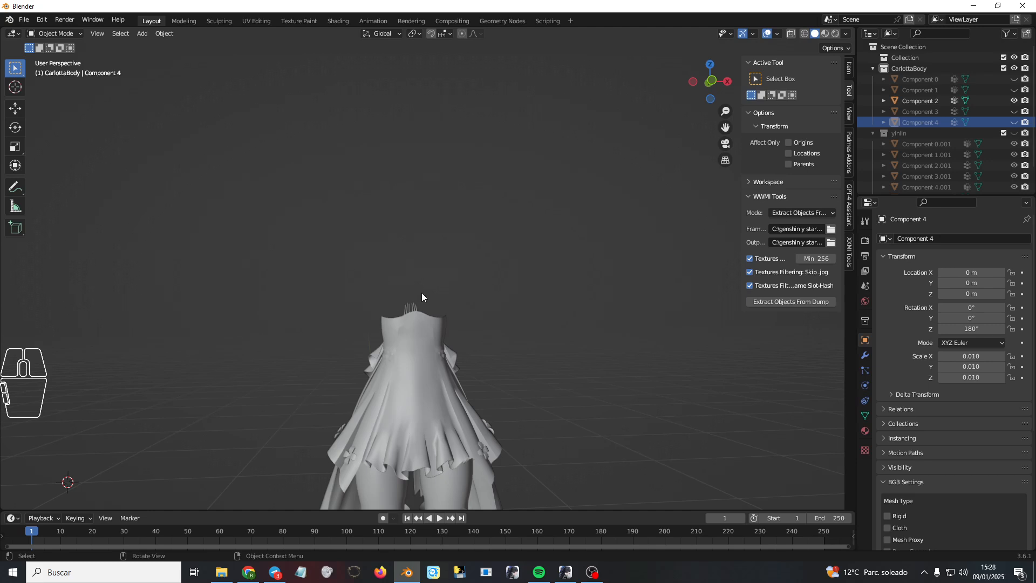
pyautogui.moveTo(445, 290); pyautogui.dragTo(354, 297, button='middle')
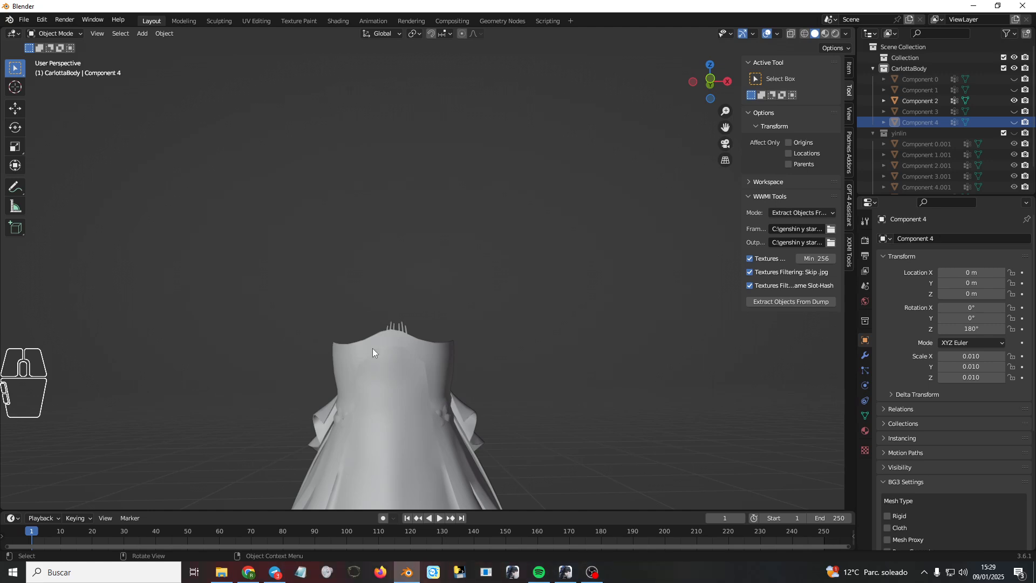
pyautogui.click(919, 101)
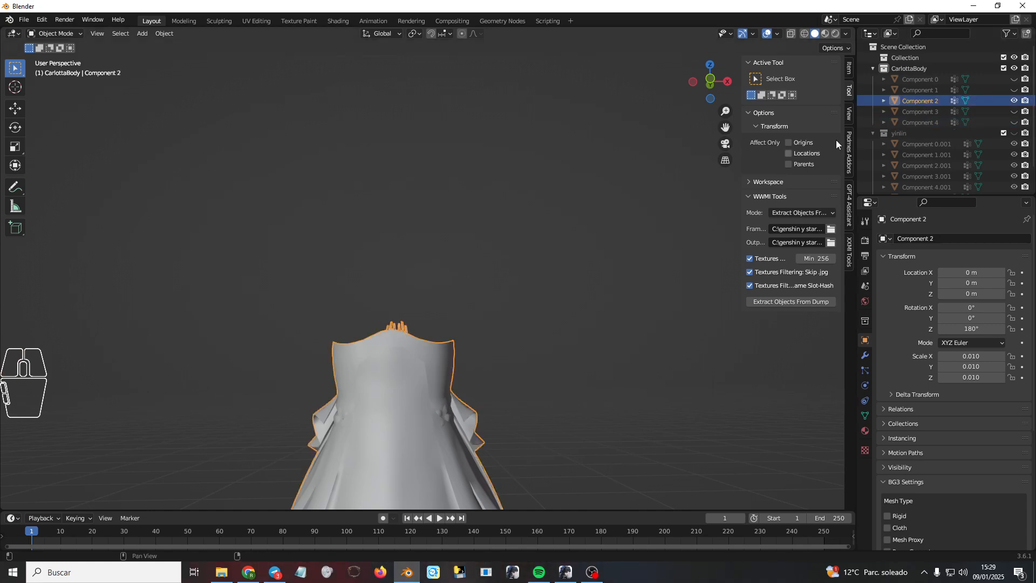
pyautogui.click(1014, 100)
# - Select Component 1 in the CarlottaBody collection and make it visible in the viewport
pyautogui.click(934, 90)
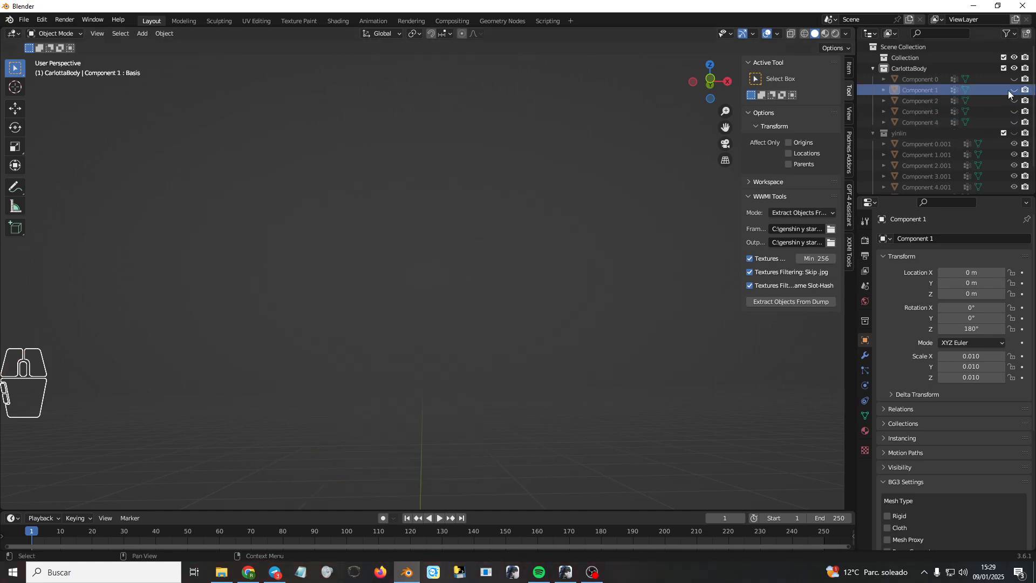
pyautogui.click(1010, 89)
pyautogui.moveTo(529, 287); pyautogui.dragTo(522, 318, button='middle')
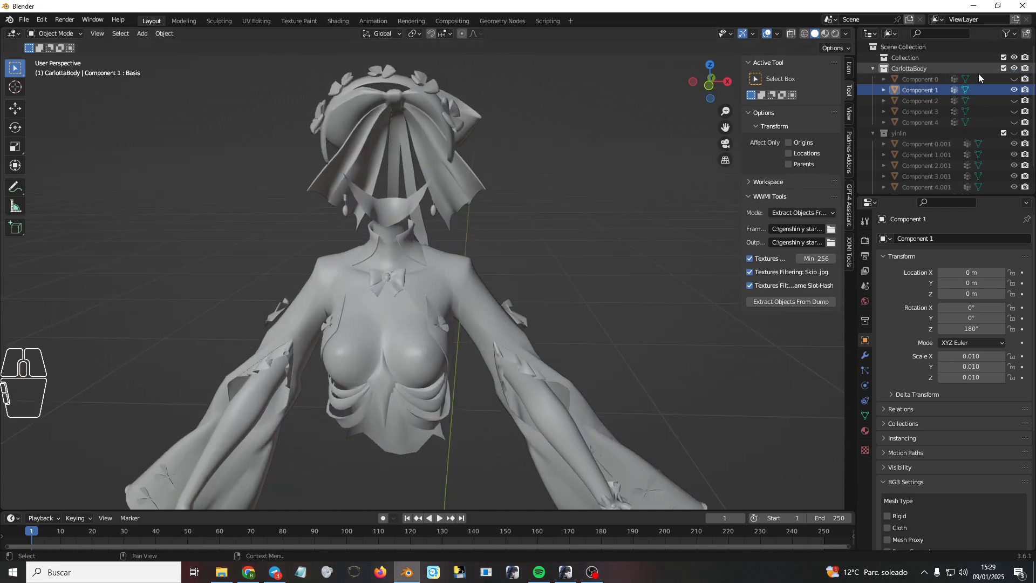
# - Show Component 0 in place of Component 1 to identify its part, and restore Component 1 as the only visible mesh
pyautogui.click(1014, 89)
pyautogui.click(1013, 79)
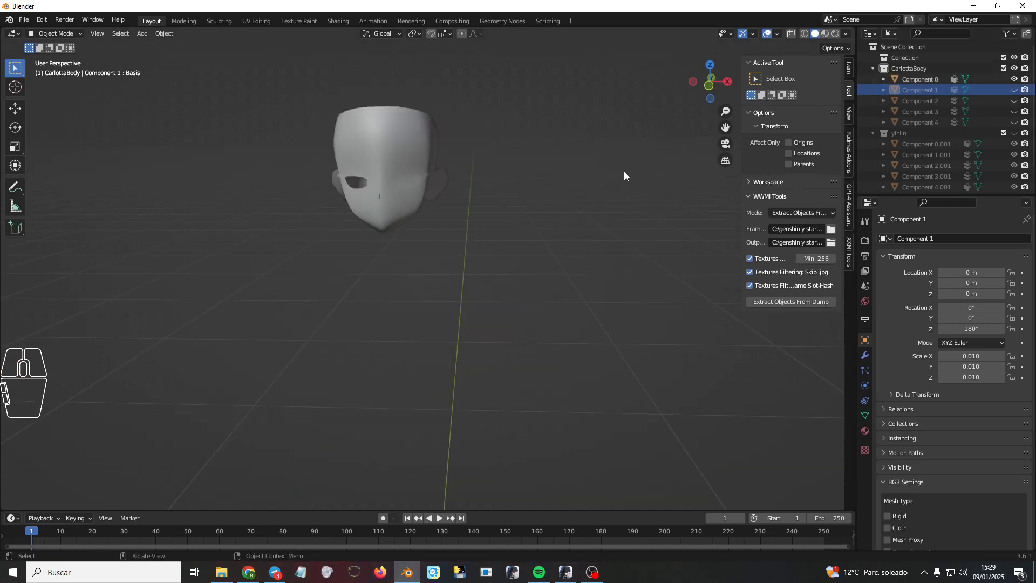
pyautogui.click(1014, 90)
pyautogui.click(1013, 79)
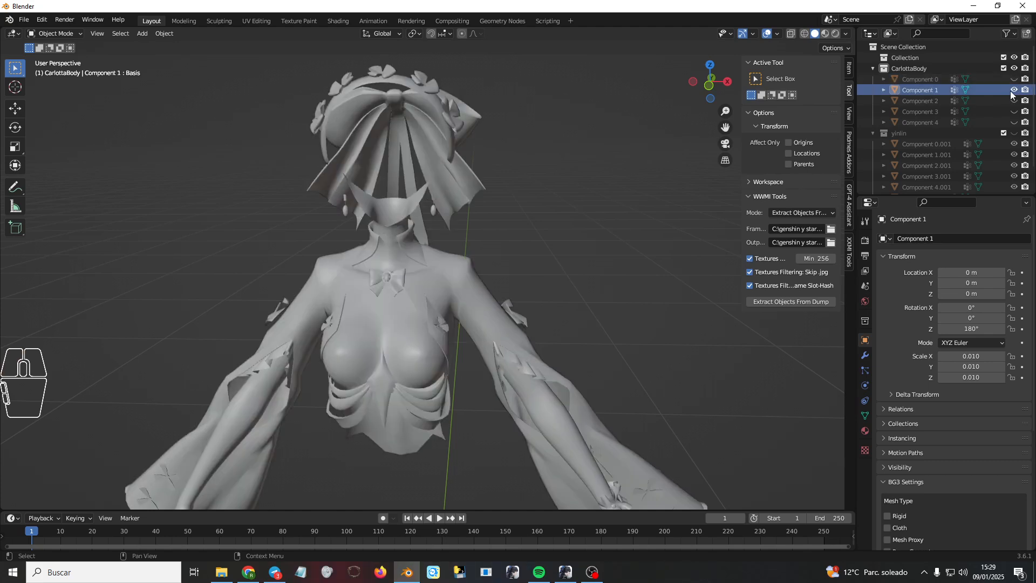
# - Show Component 2 briefly beside the selected Component 1, hide it, and keep Component 1 as the active object
pyautogui.click(932, 91)
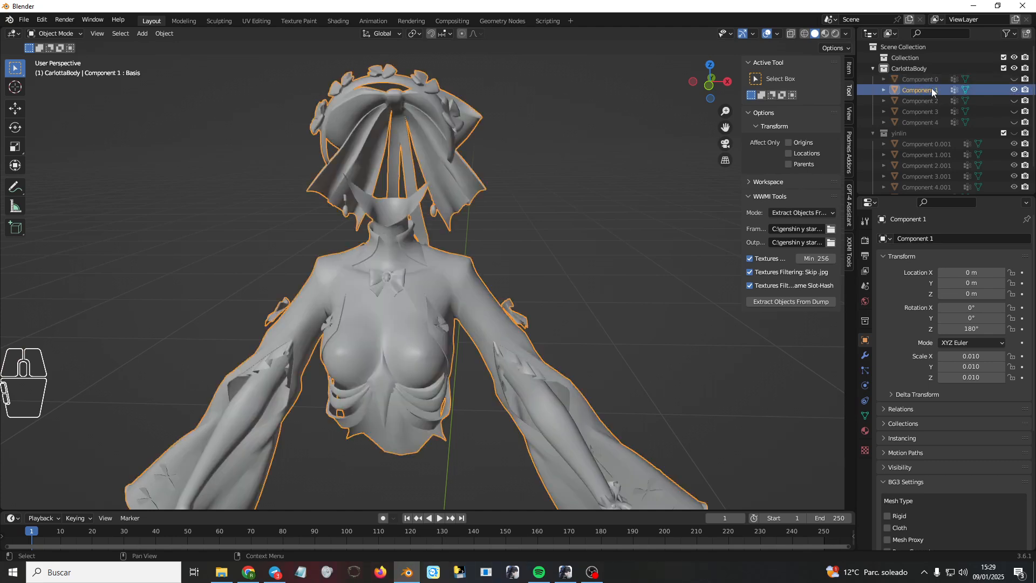
pyautogui.click(1014, 100)
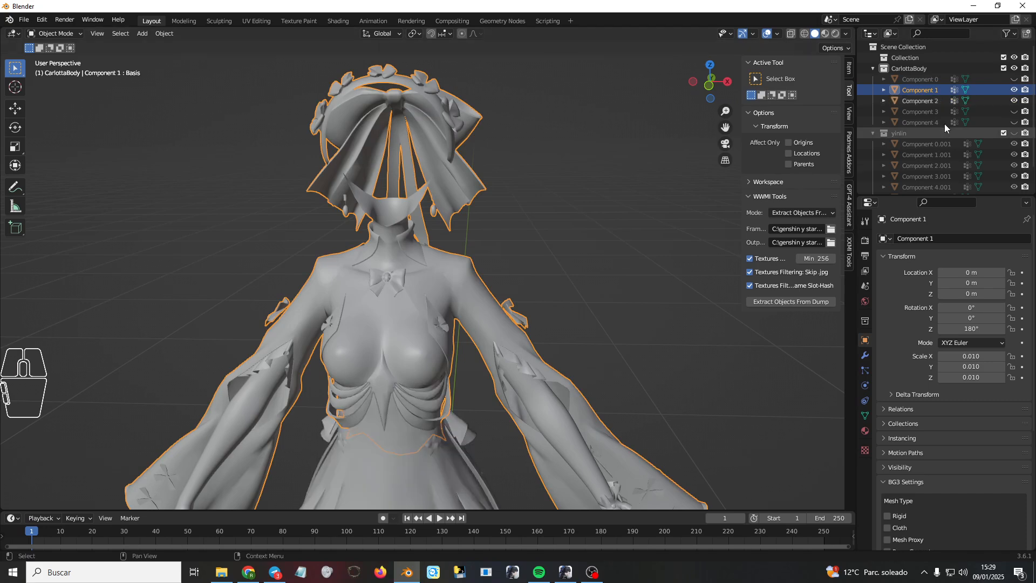
pyautogui.click(1014, 101)
pyautogui.click(919, 90)
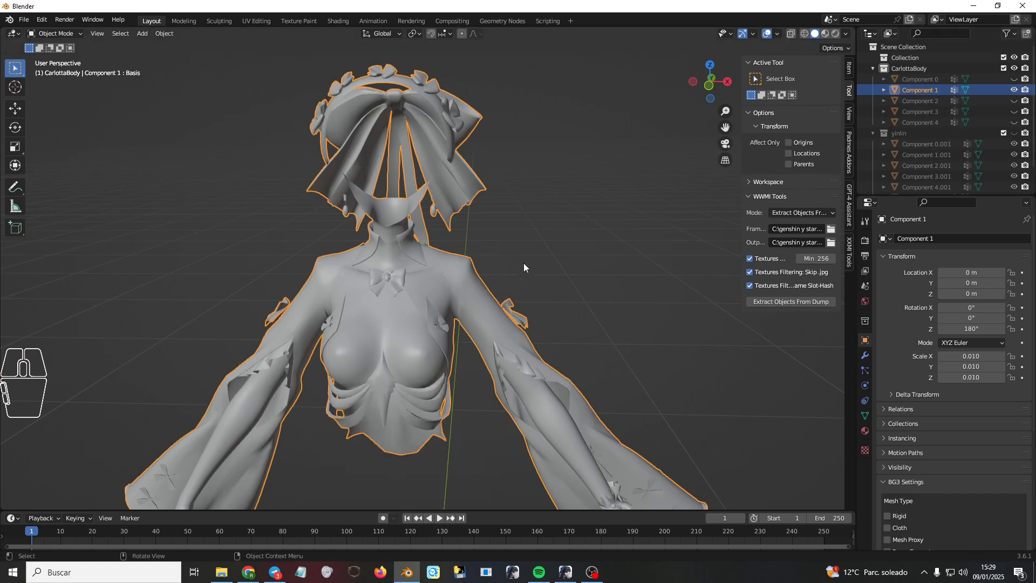
pyautogui.moveTo(524, 266); pyautogui.dragTo(532, 265, button='middle')
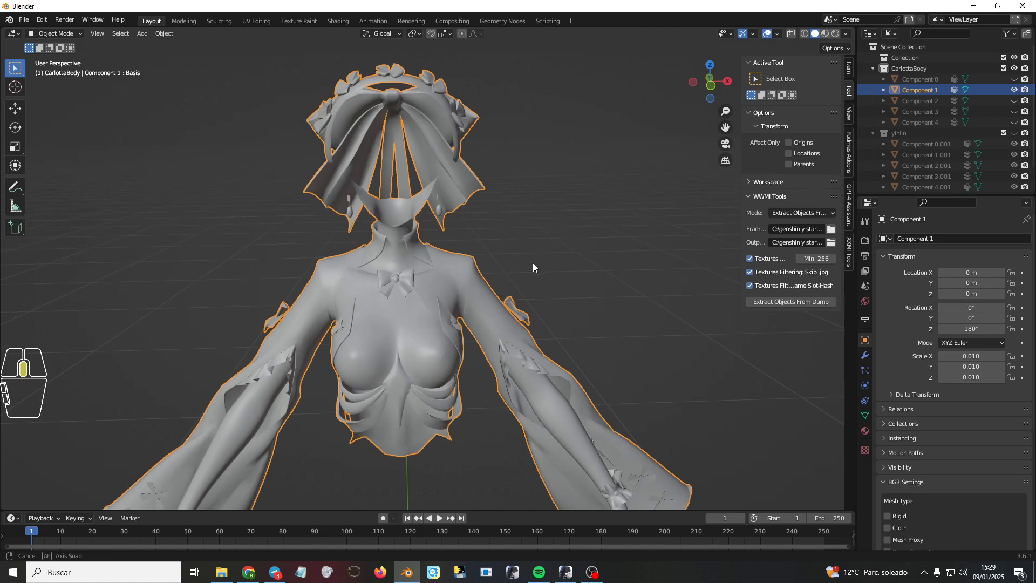
# - Switch Component 1 to Weight Paint mode and sample vertex groups 55 and 52 on the character's right arm
pyautogui.click(60, 34)
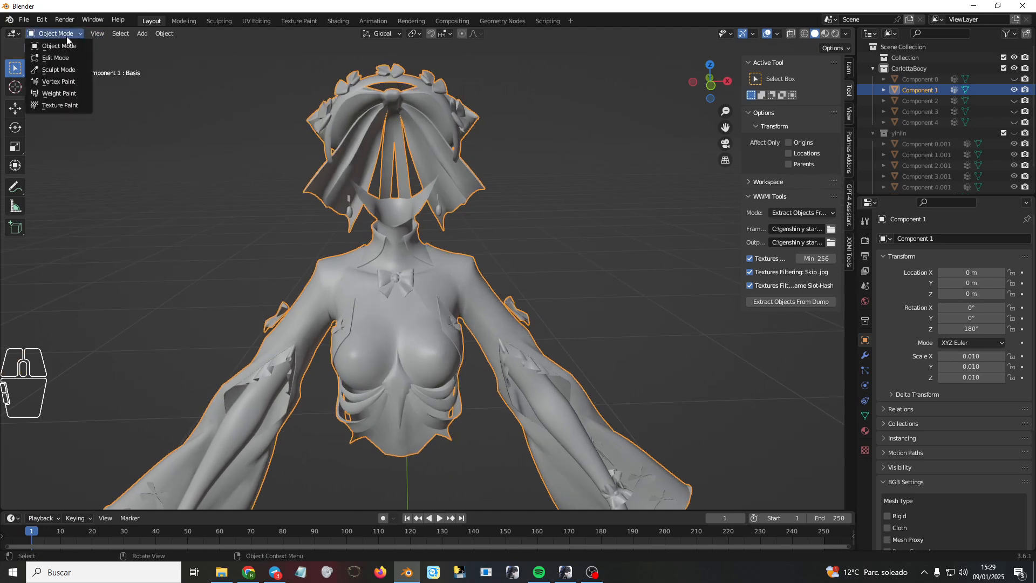
pyautogui.click(55, 94)
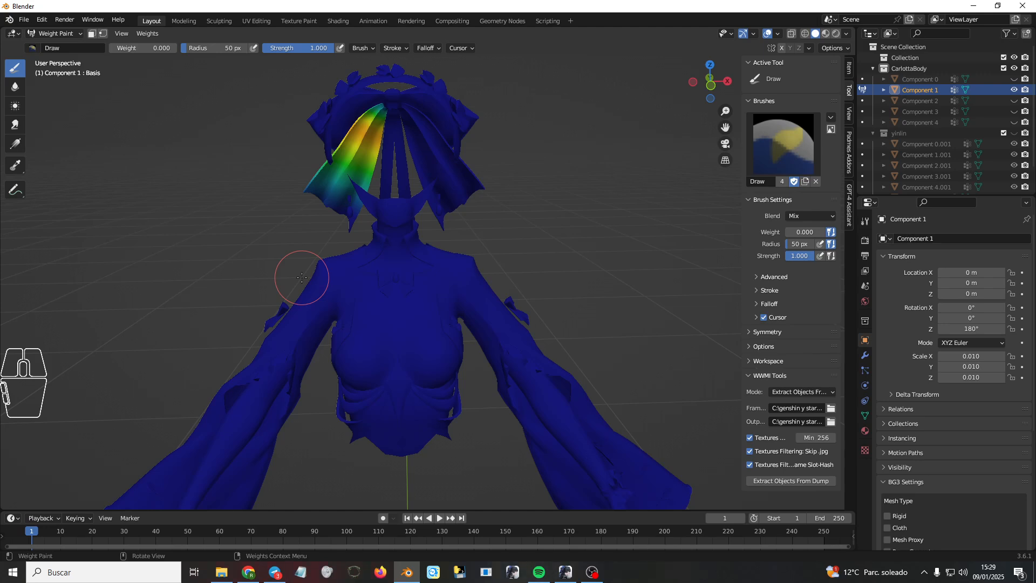
pyautogui.moveTo(393, 278); pyautogui.dragTo(263, 322, button='middle')
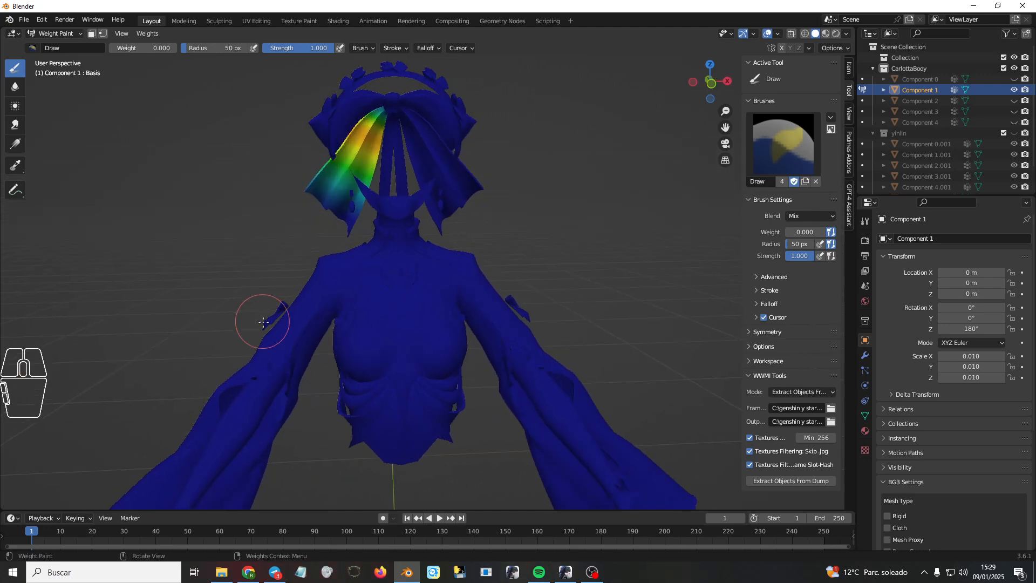
pyautogui.keyDown('shift'); pyautogui.rightClick(249, 361); pyautogui.keyUp('shift')
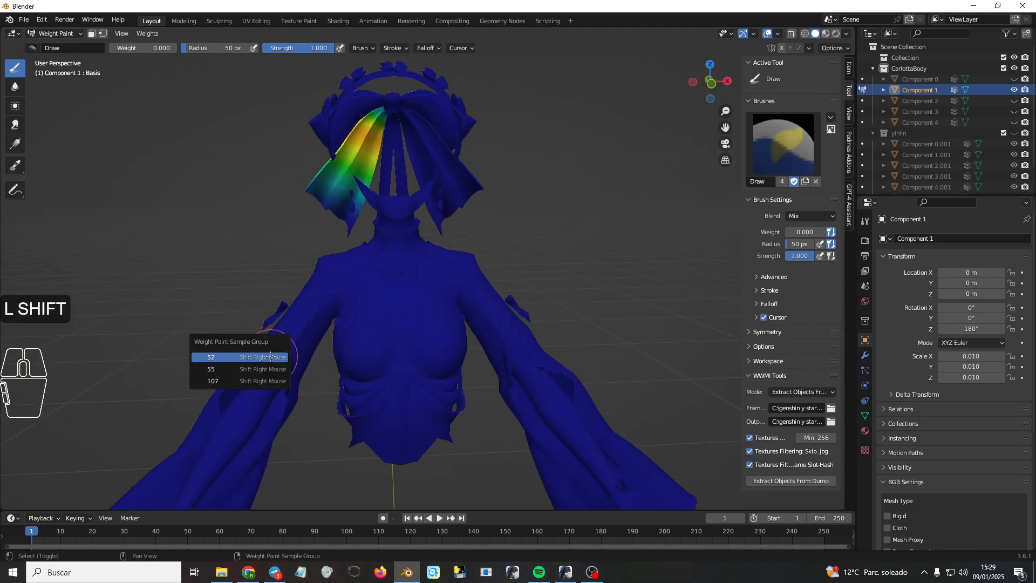
pyautogui.click(226, 370)
pyautogui.keyDown('shift'); pyautogui.rightClick(281, 334); pyautogui.keyUp('shift')
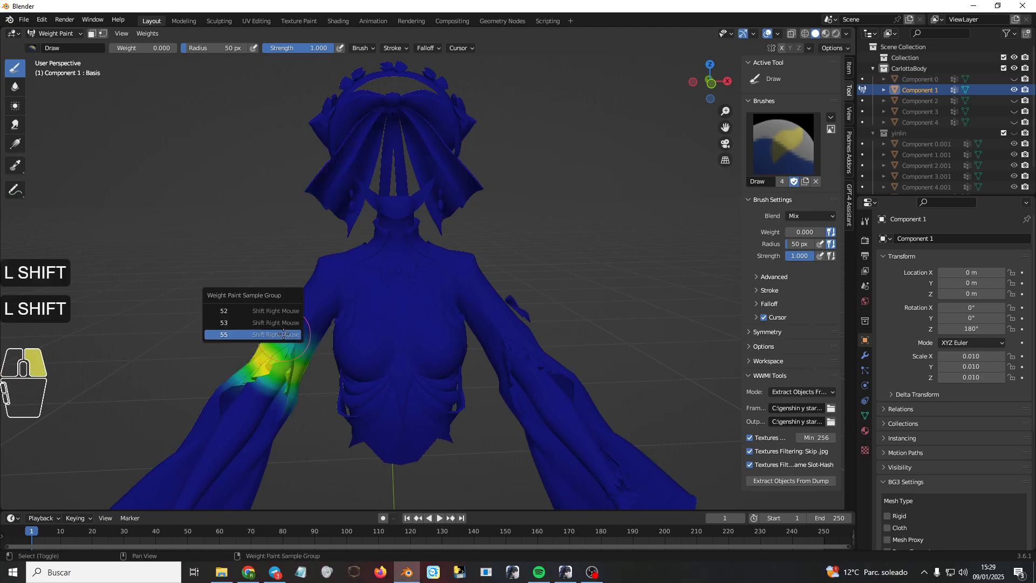
pyautogui.click(231, 311)
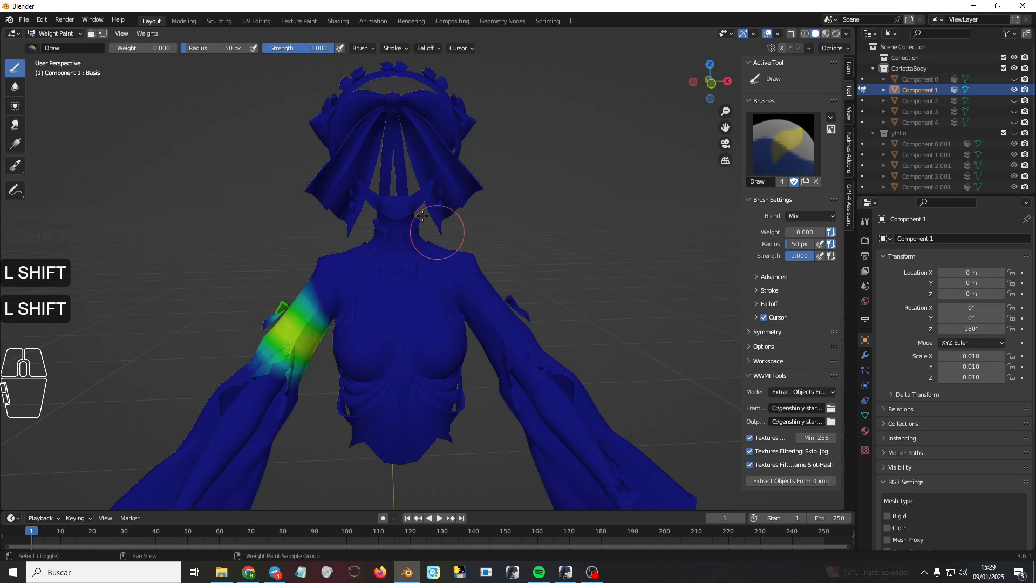
# - Sample vertex group 2 on the upper chest and lengthen the mesh's Vertex Groups list to show groups 0 to 18
pyautogui.keyDown('shift'); pyautogui.rightClick(398, 275); pyautogui.keyUp('shift')
pyautogui.click(384, 278)
pyautogui.scroll(3, 382, 287)
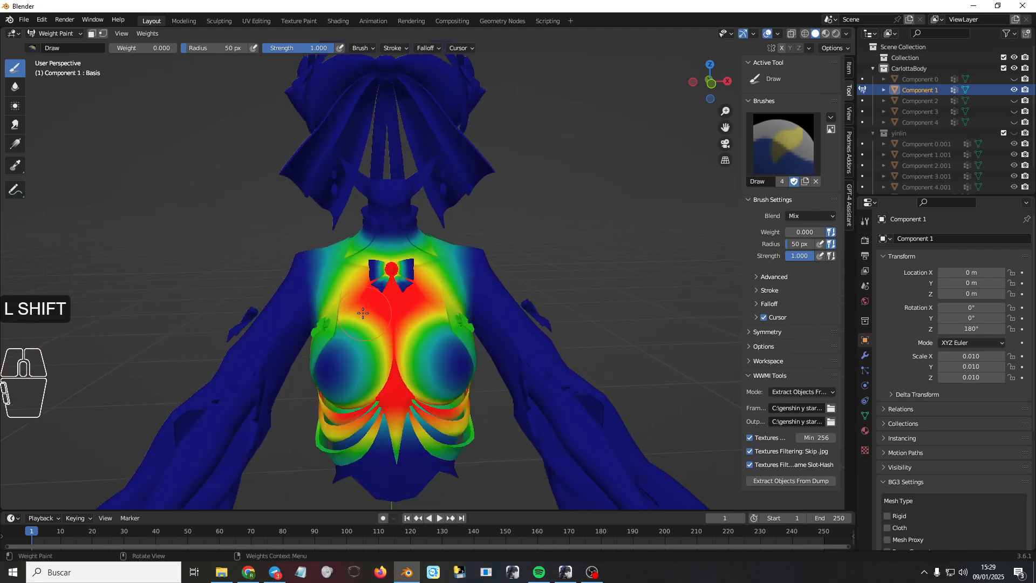
pyautogui.click(865, 416)
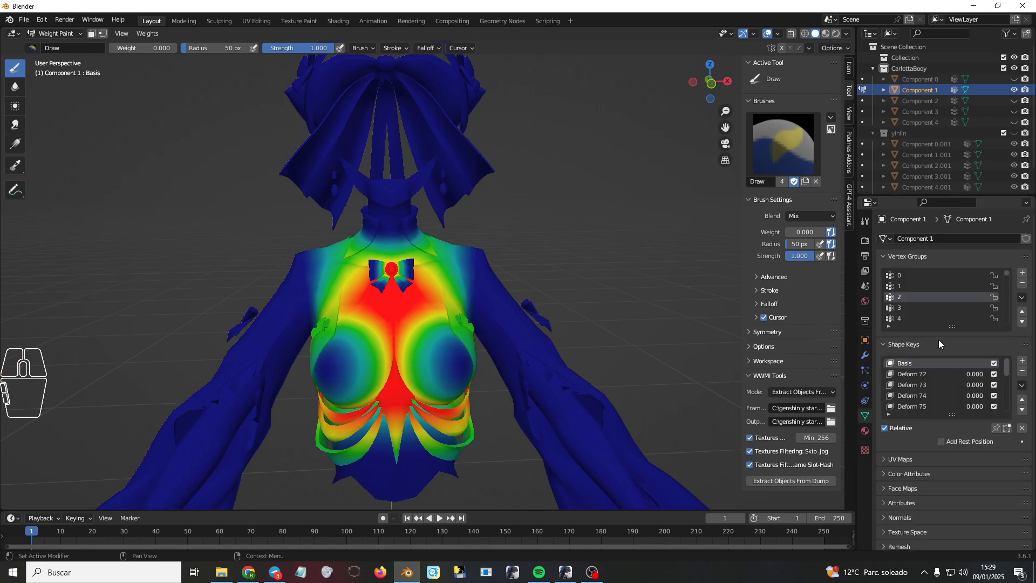
pyautogui.moveTo(951, 326); pyautogui.dragTo(958, 481)
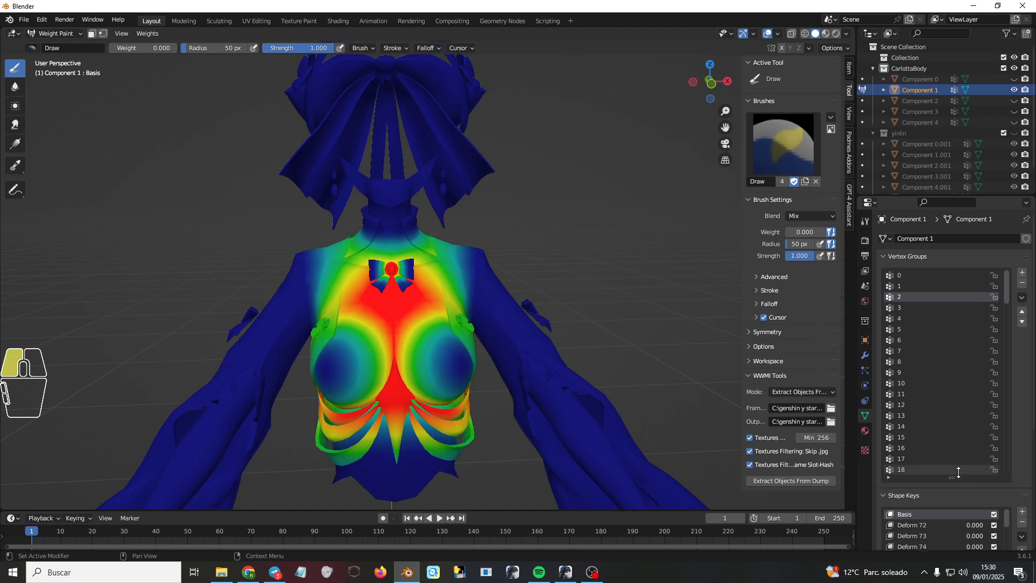
# - Make vertex groups 3, 4, 5 and 6 active in turn to view their weights on the sleeve and wrist
pyautogui.click(918, 308)
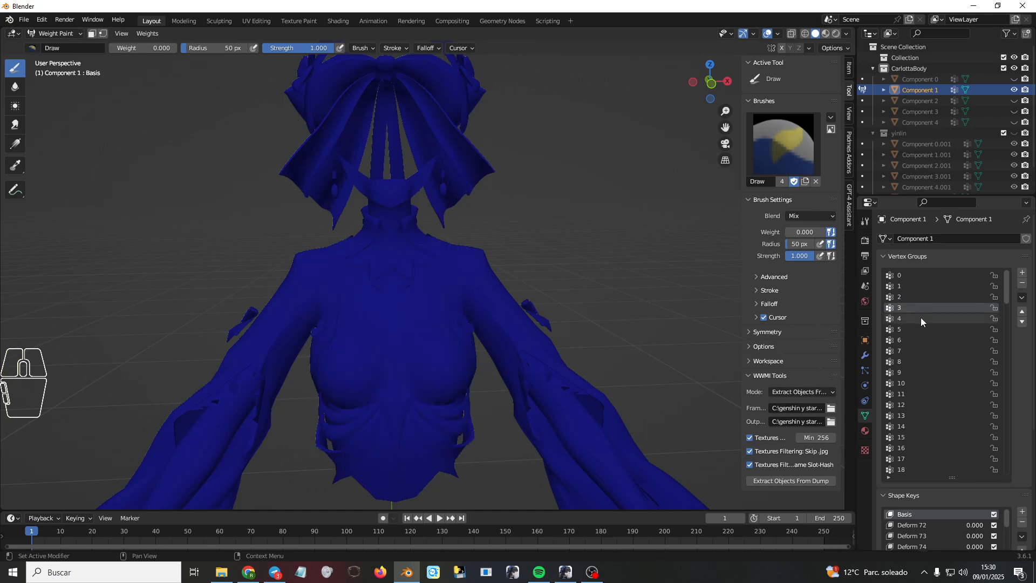
pyautogui.click(920, 319)
pyautogui.scroll(-4, 578, 347)
pyautogui.moveTo(572, 351)
pyautogui.mouseDown(button='middle')
pyautogui.moveTo(492, 384)
pyautogui.moveTo(551, 378)
pyautogui.mouseUp(button='middle')
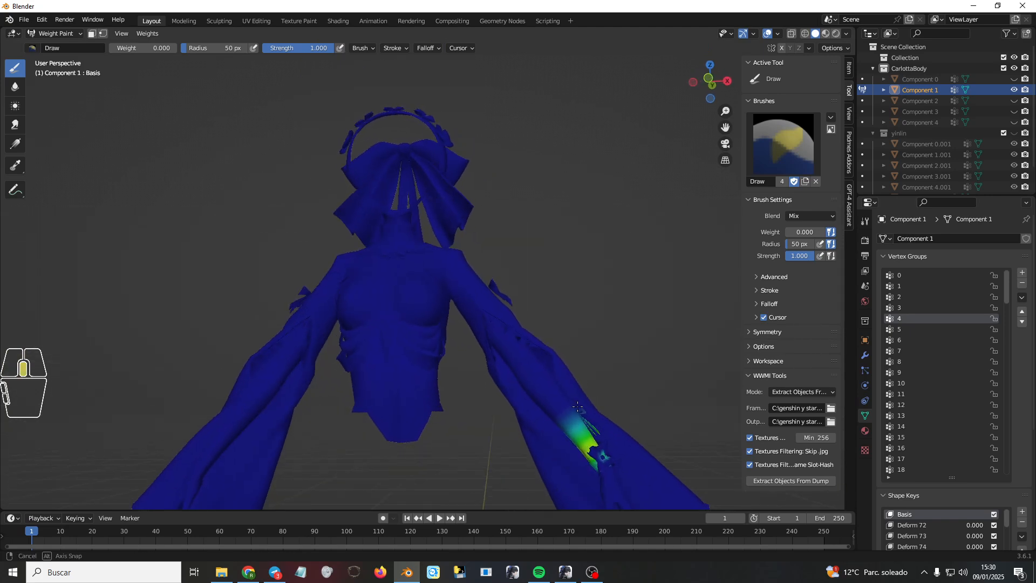
pyautogui.click(911, 309)
pyautogui.click(909, 298)
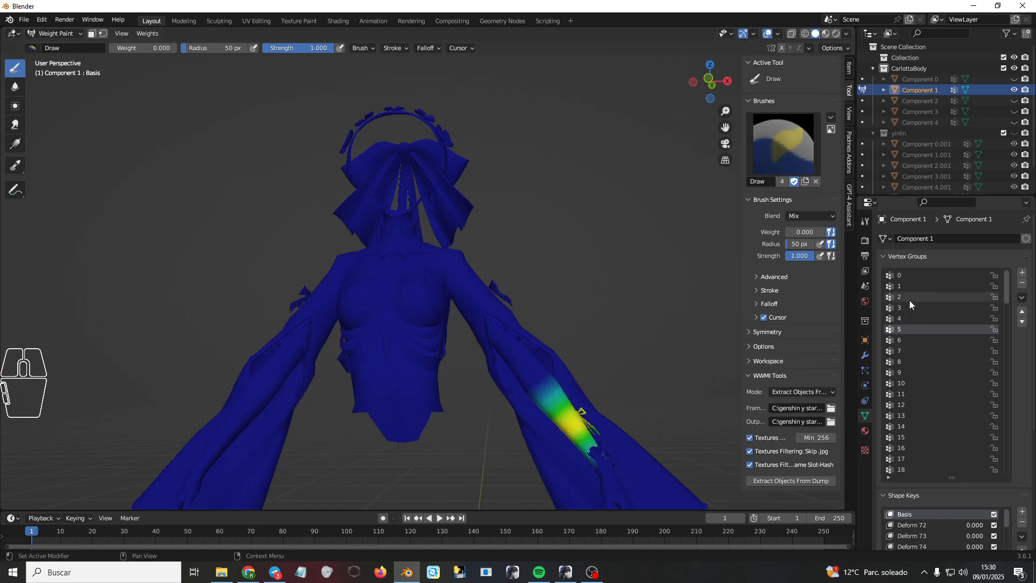
pyautogui.moveTo(539, 324); pyautogui.dragTo(654, 328, button='middle')
pyautogui.click(908, 339)
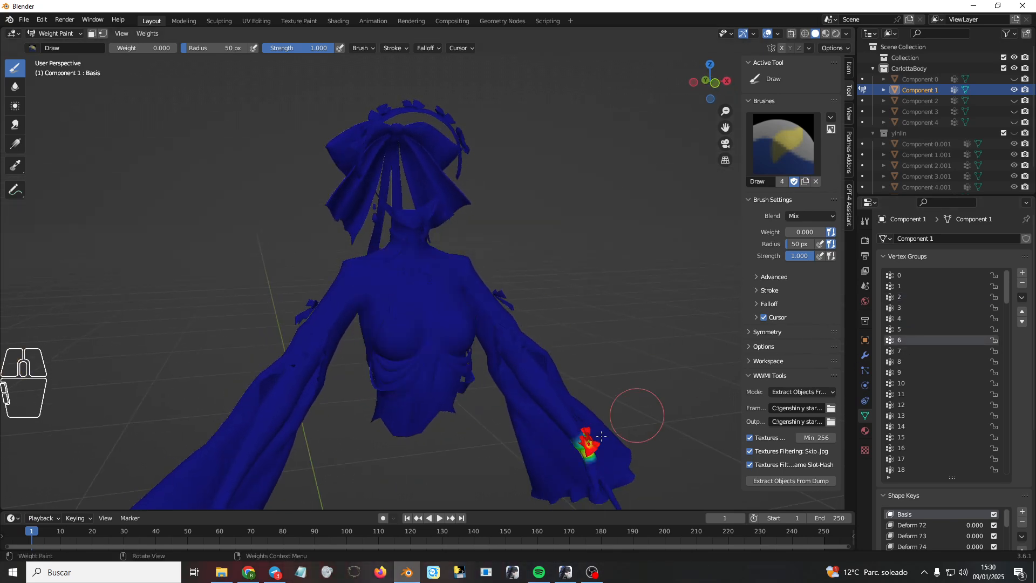
# - Examine from several angles how vertex group 6's weights spread over the wrist bow and the adjoining forearm
pyautogui.moveTo(639, 412)
pyautogui.mouseDown(button='middle')
pyautogui.moveTo(559, 427)
pyautogui.moveTo(594, 436)
pyautogui.moveTo(464, 273)
pyautogui.moveTo(487, 287)
pyautogui.mouseUp(button='middle')
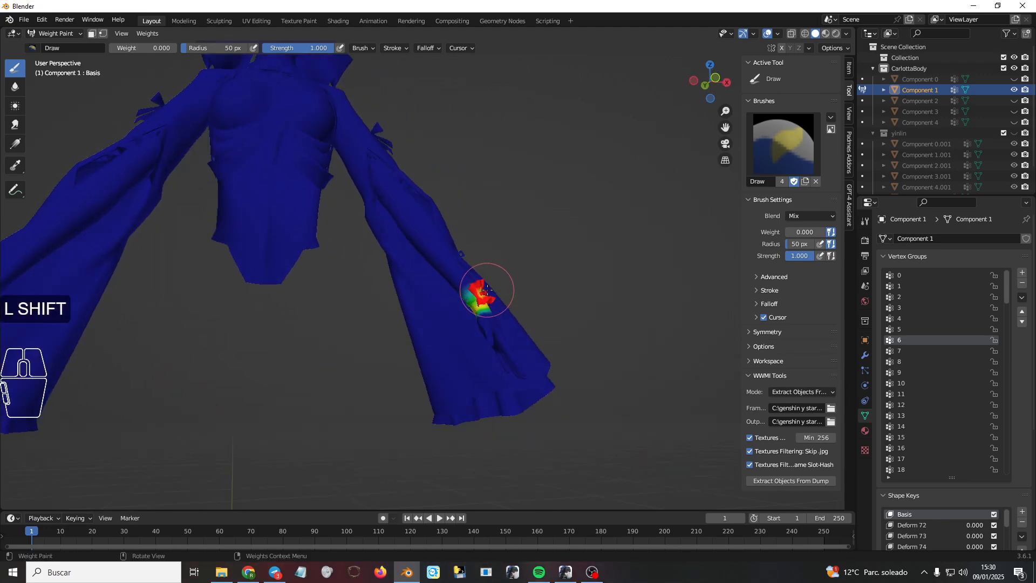
pyautogui.scroll(6, 518, 317)
pyautogui.scroll(-8, 519, 319)
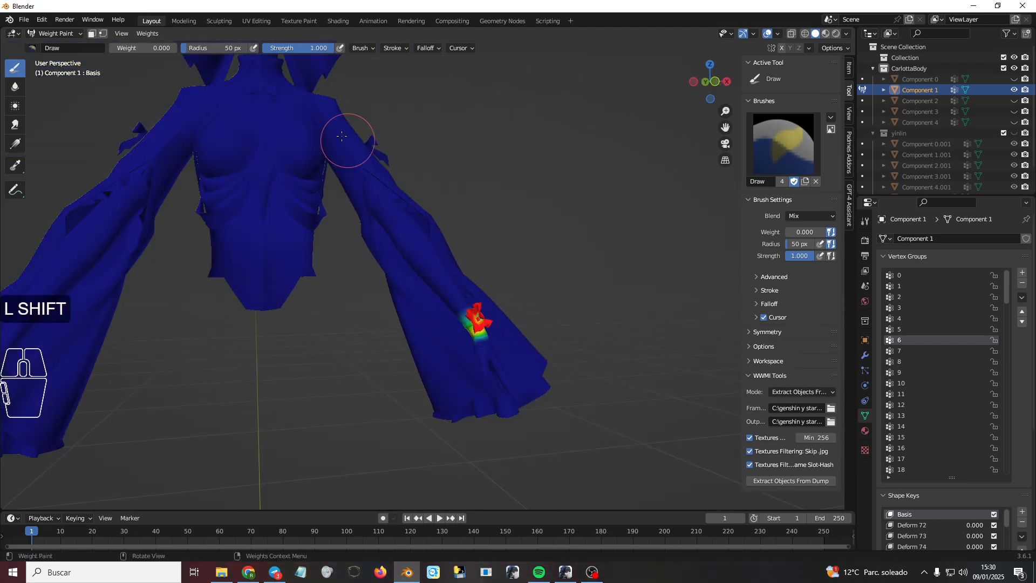
pyautogui.moveTo(231, 224); pyautogui.dragTo(240, 240, button='middle')
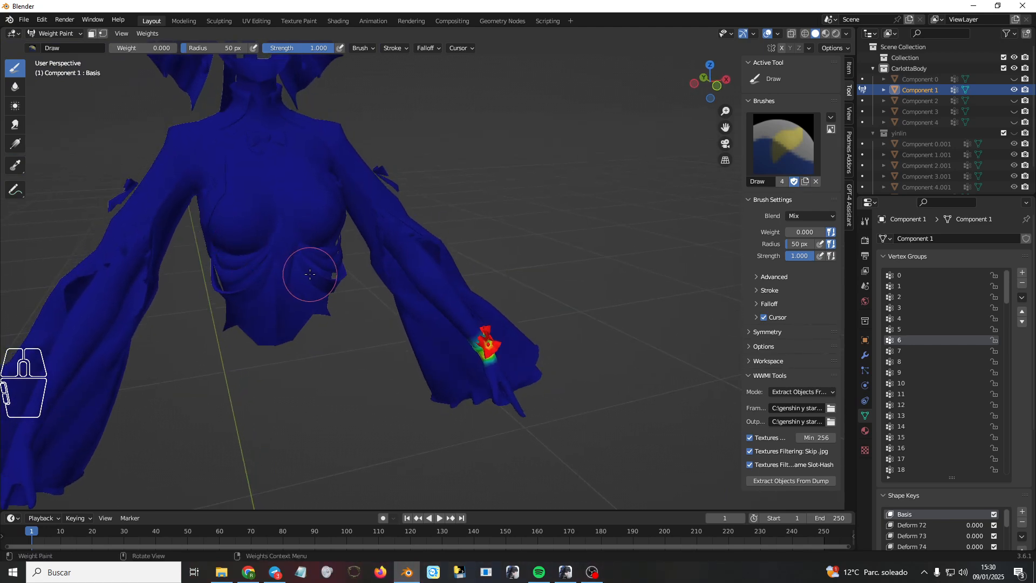
pyautogui.moveTo(321, 277); pyautogui.dragTo(354, 280, button='middle')
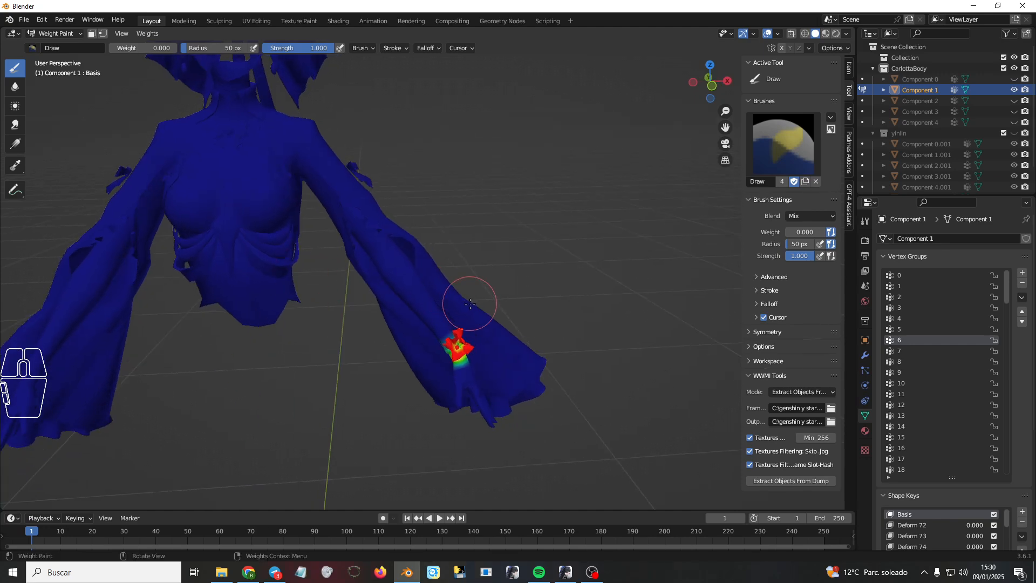
pyautogui.moveTo(513, 364)
pyautogui.keyDown('shift'); pyautogui.mouseDown(button='middle')
pyautogui.moveTo(437, 255)
pyautogui.moveTo(456, 249)
pyautogui.mouseUp(button='middle'); pyautogui.keyUp('shift')
pyautogui.scroll(6, 438, 255)
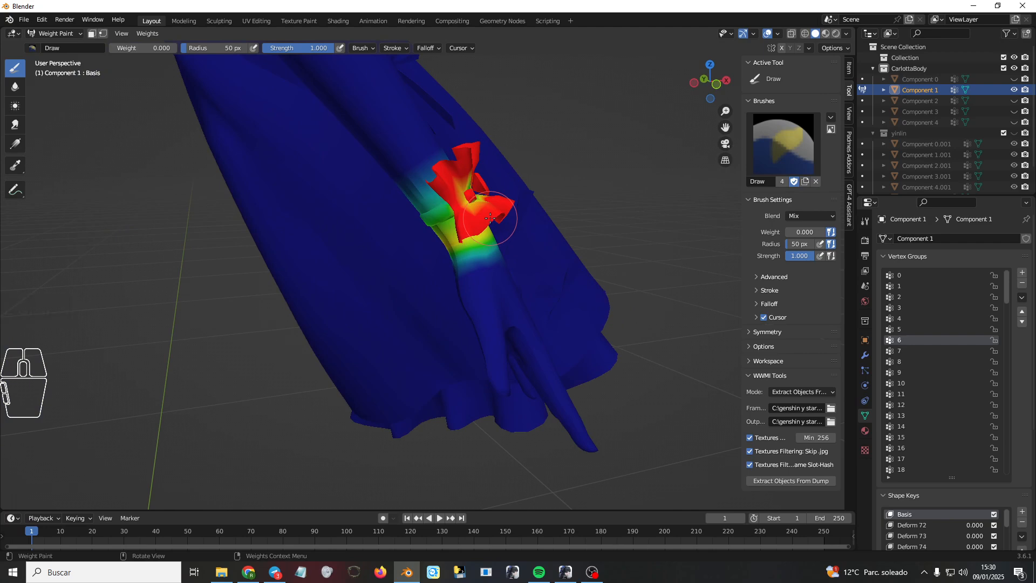
pyautogui.keyDown('shift'); pyautogui.moveTo(488, 218); pyautogui.dragTo(476, 321, button='middle'); pyautogui.keyUp('shift')
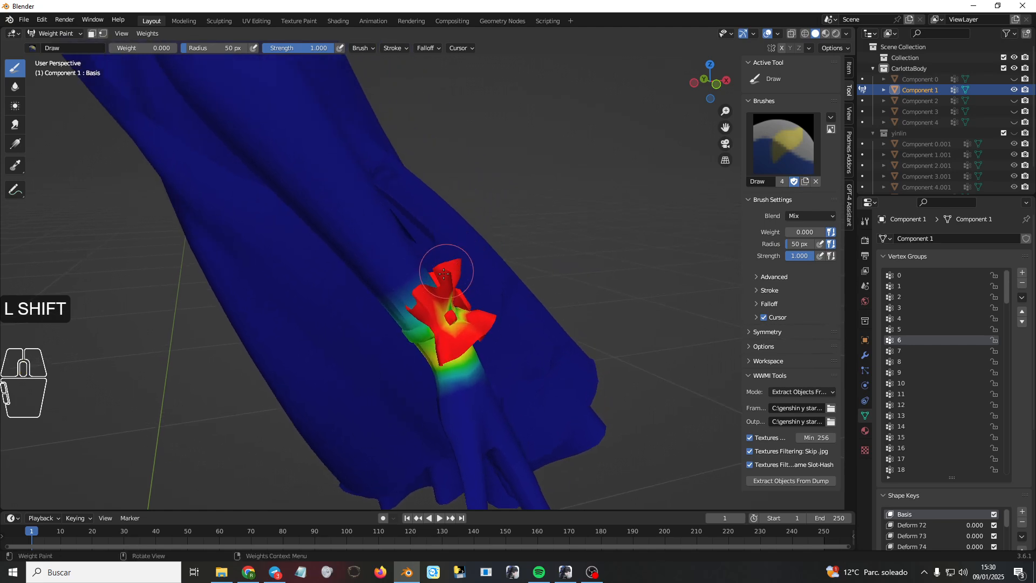
pyautogui.keyDown('shift'); pyautogui.moveTo(439, 259); pyautogui.dragTo(464, 283, button='middle'); pyautogui.keyUp('shift')
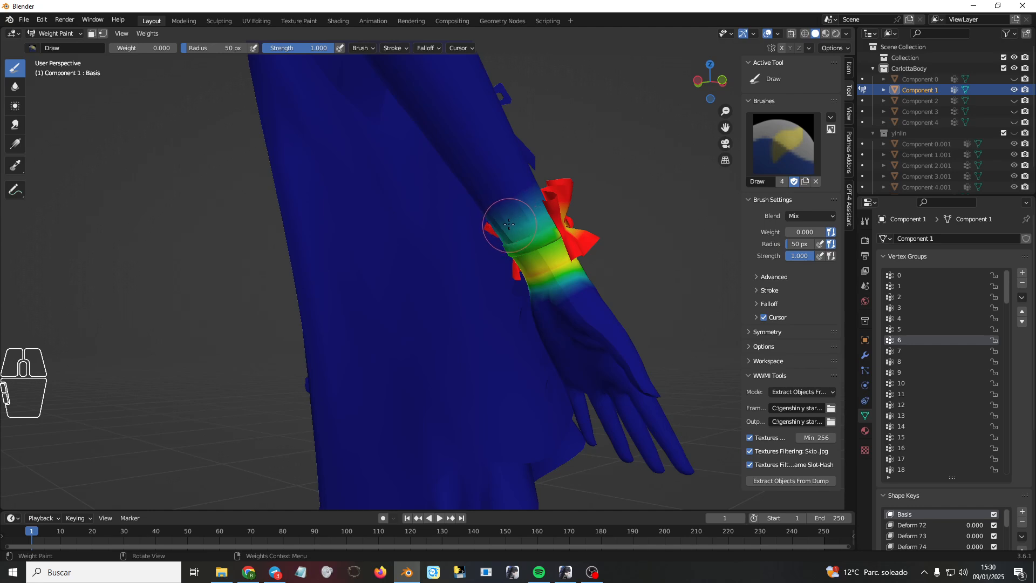
pyautogui.moveTo(515, 224); pyautogui.dragTo(520, 250, button='middle')
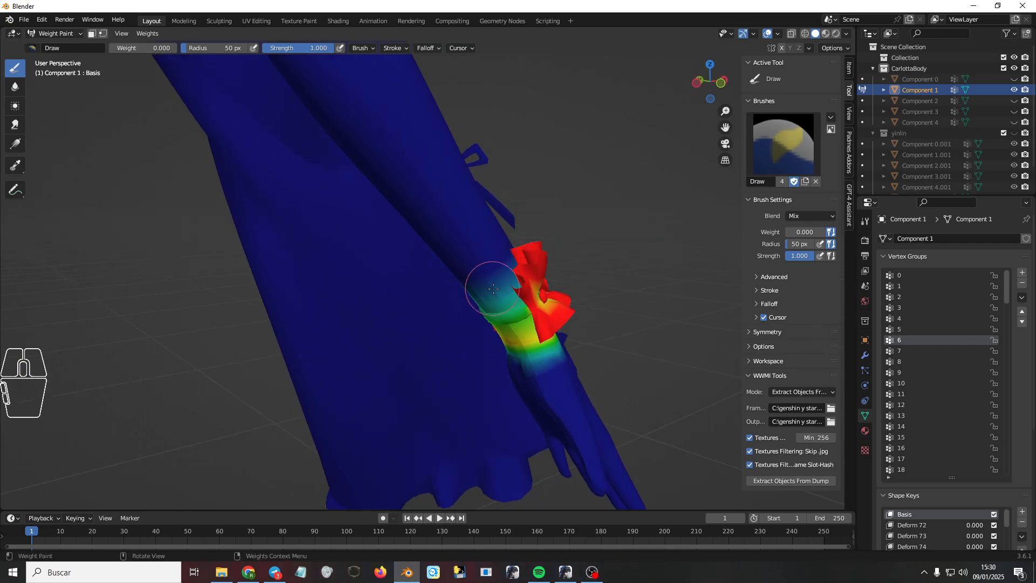
pyautogui.moveTo(480, 279); pyautogui.dragTo(479, 280, button='middle')
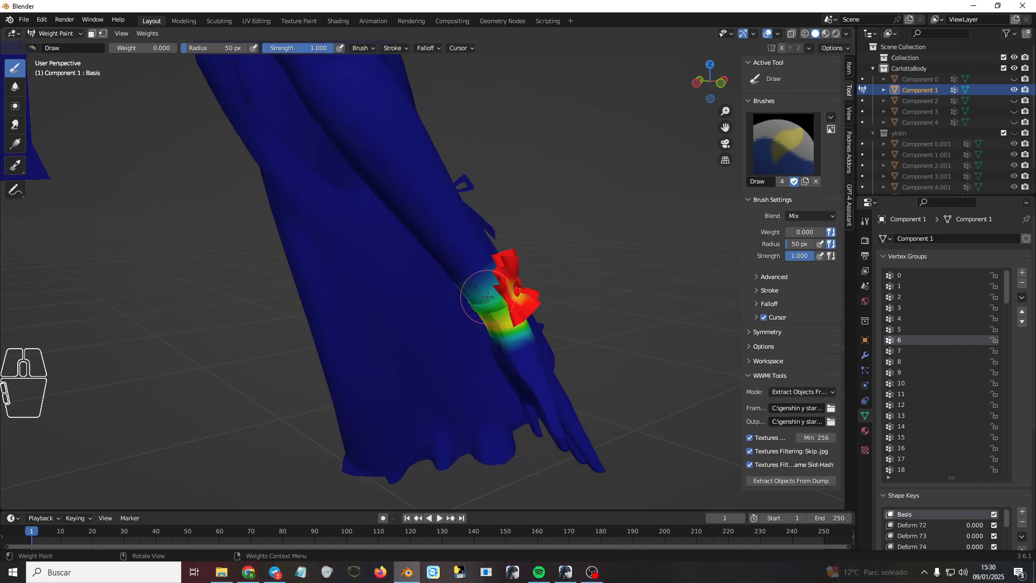
# - Return to the torso and sample vertex group 2 at the centre of the chest to view its weights
pyautogui.moveTo(486, 320); pyautogui.dragTo(346, 259, button='middle')
pyautogui.moveTo(288, 167)
pyautogui.keyDown('shift'); pyautogui.mouseDown(button='middle')
pyautogui.moveTo(551, 347)
pyautogui.moveTo(390, 288)
pyautogui.mouseUp(button='middle'); pyautogui.keyUp('shift')
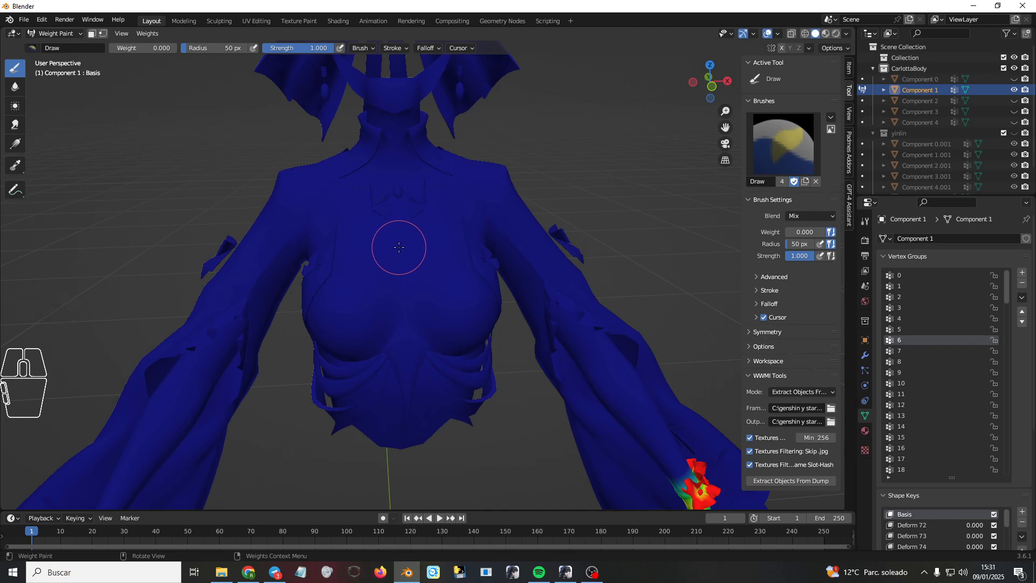
pyautogui.keyDown('shift'); pyautogui.click(396, 241); pyautogui.keyUp('shift')
pyautogui.click(373, 243)
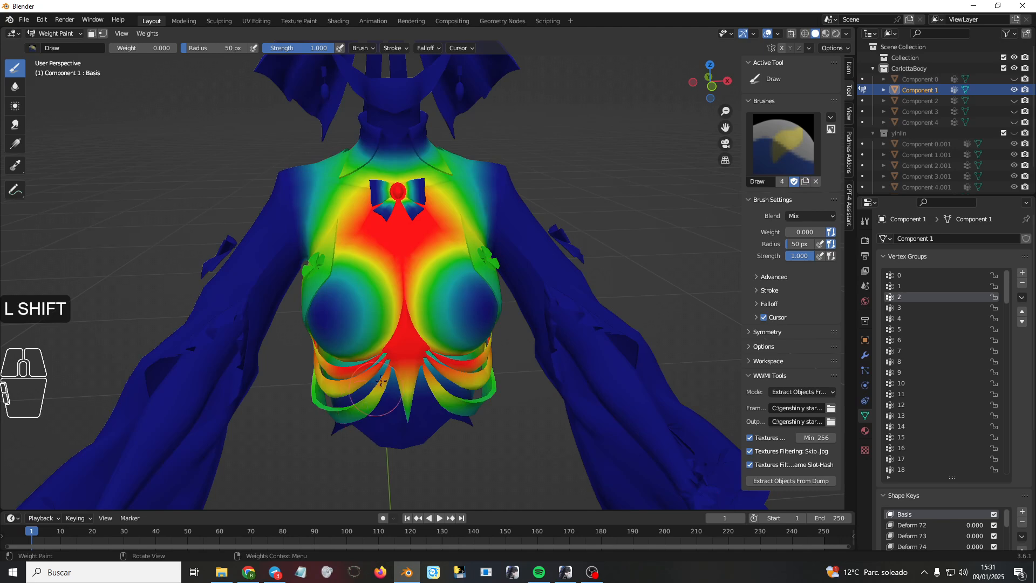
pyautogui.moveTo(385, 373); pyautogui.dragTo(421, 278, button='middle')
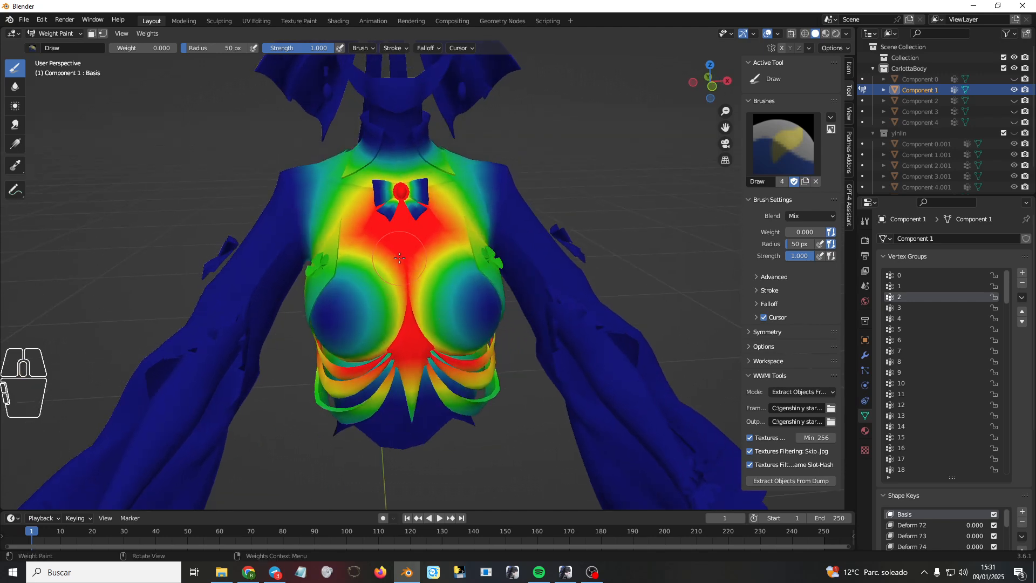
# - Sample vertex group 60 on the character's right breast and examine its weights from different angles
pyautogui.keyDown('shift'); pyautogui.rightClick(361, 300); pyautogui.keyUp('shift')
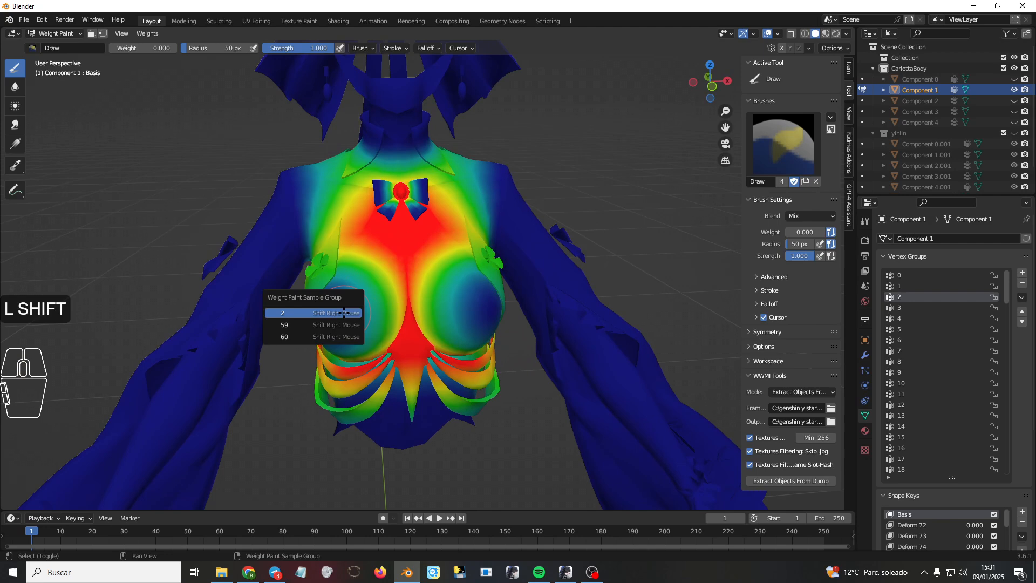
pyautogui.click(304, 333)
pyautogui.moveTo(332, 328); pyautogui.dragTo(351, 299, button='middle')
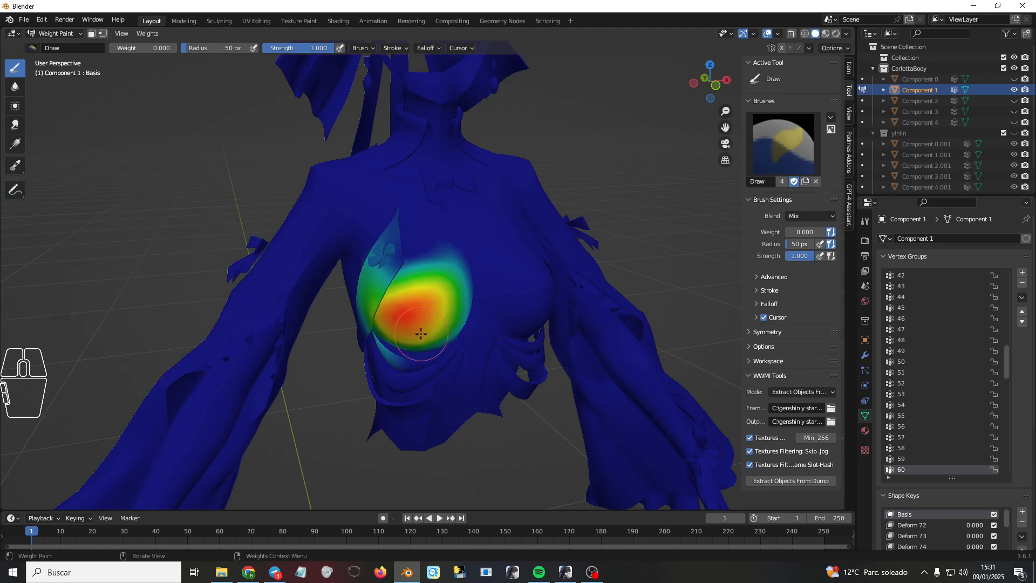
pyautogui.moveTo(410, 345); pyautogui.dragTo(390, 336, button='middle')
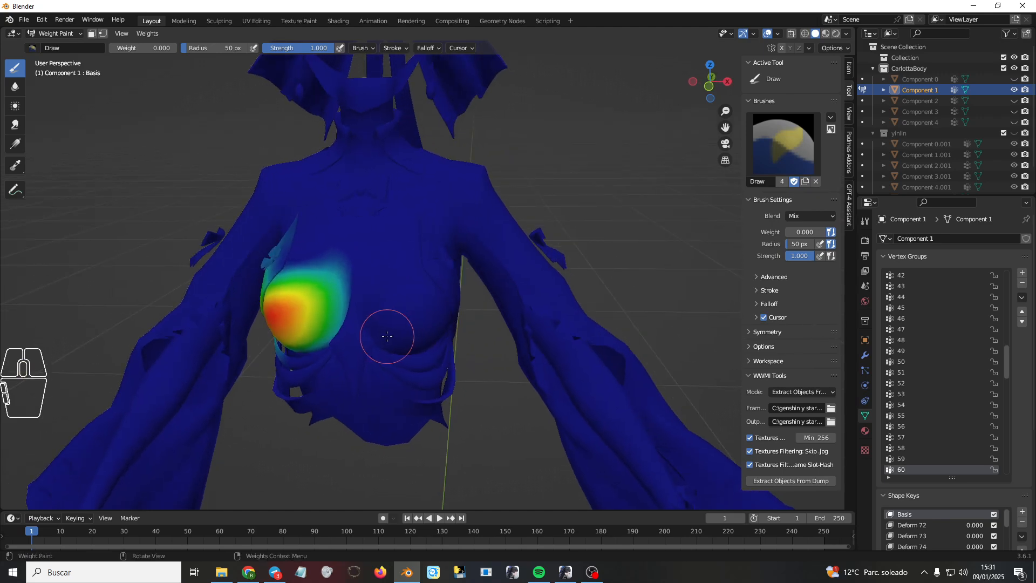
# - Sample the chest centre again to display vertex group 2 across the whole upper body
pyautogui.keyDown('shift'); pyautogui.click(362, 240); pyautogui.keyUp('shift')
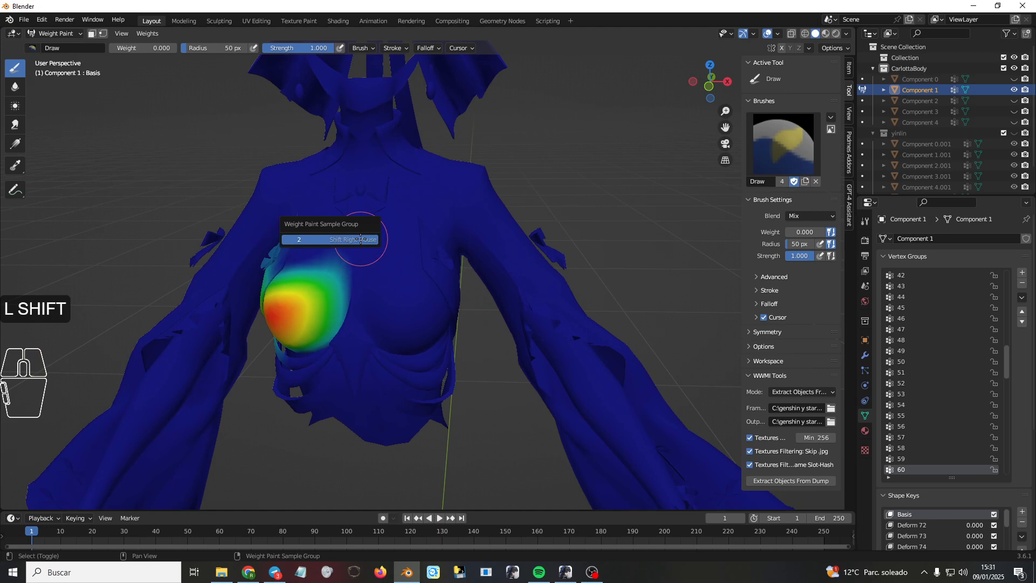
pyautogui.click(357, 241)
pyautogui.moveTo(353, 374); pyautogui.dragTo(159, 367, button='middle')
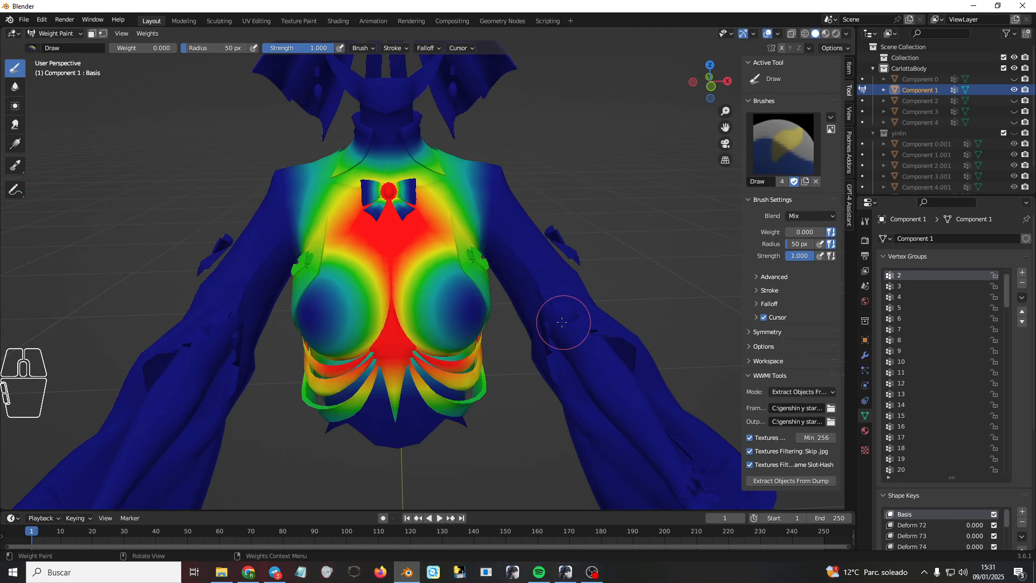
pyautogui.scroll(-3, 385, 291)
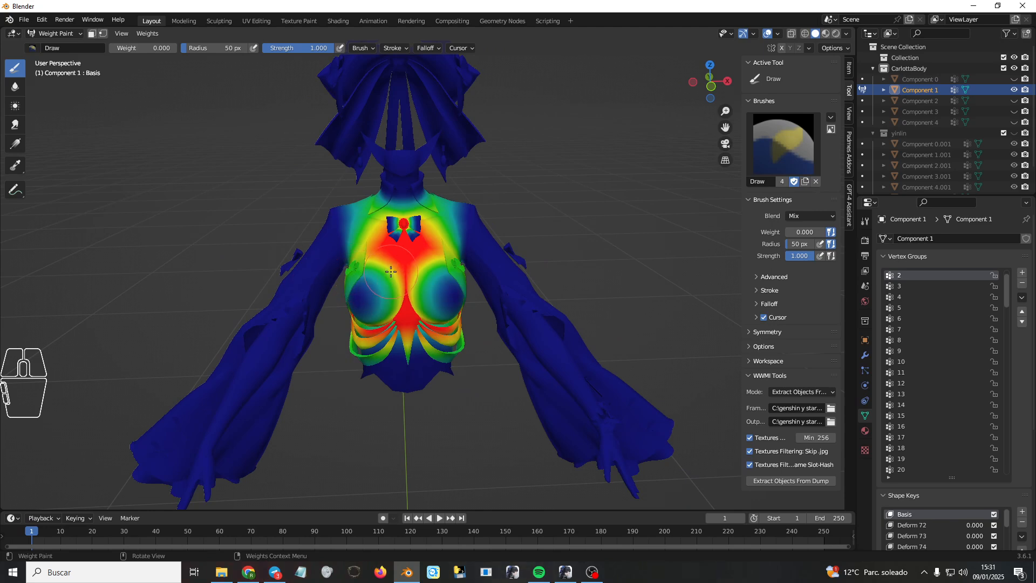
# - Sample the right side of the chest and choose vertex group 60 to compare its weights with group 2
pyautogui.press('shift')
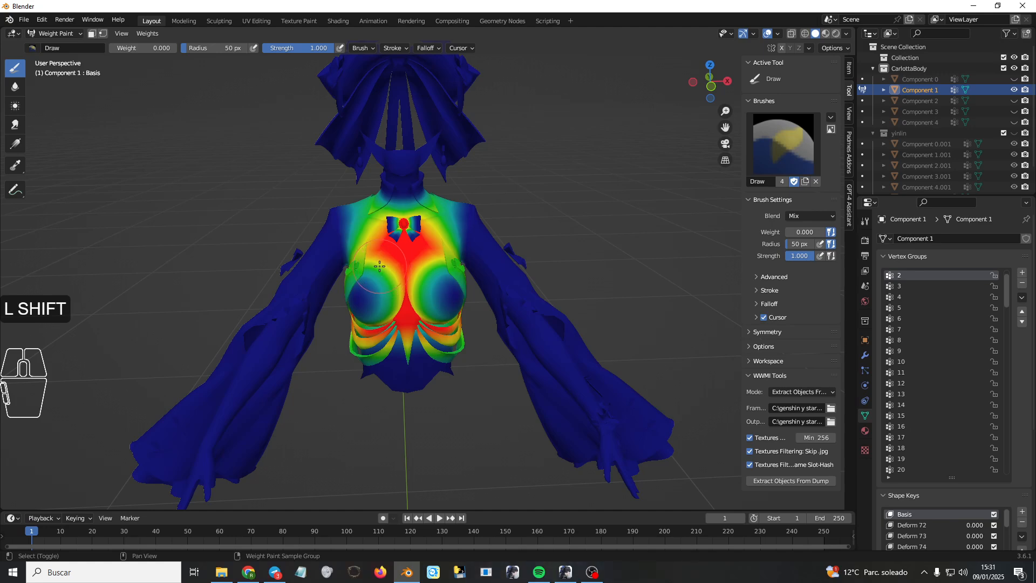
pyautogui.keyDown('shift'); pyautogui.rightClick(357, 266); pyautogui.keyUp('shift')
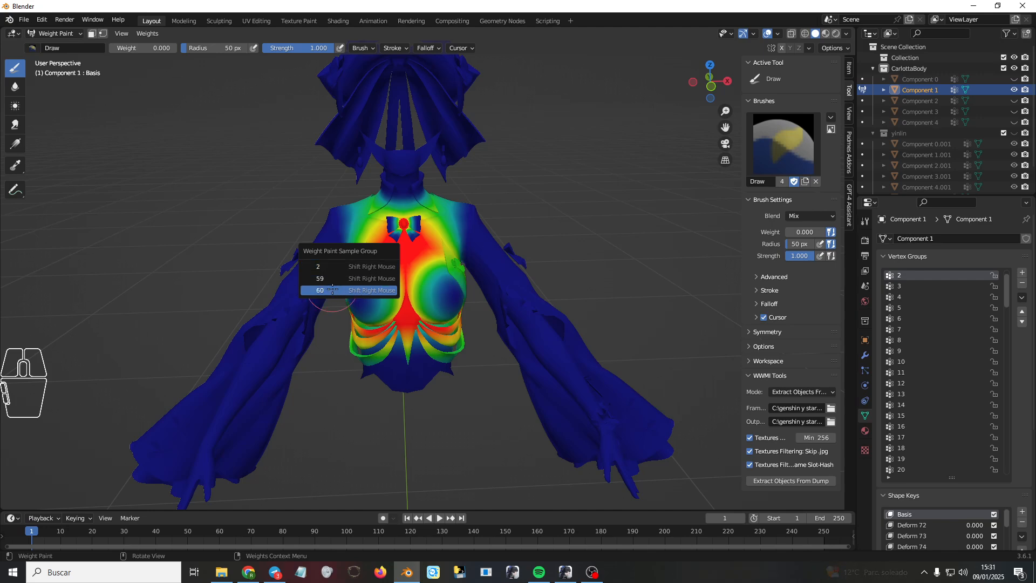
pyautogui.click(326, 291)
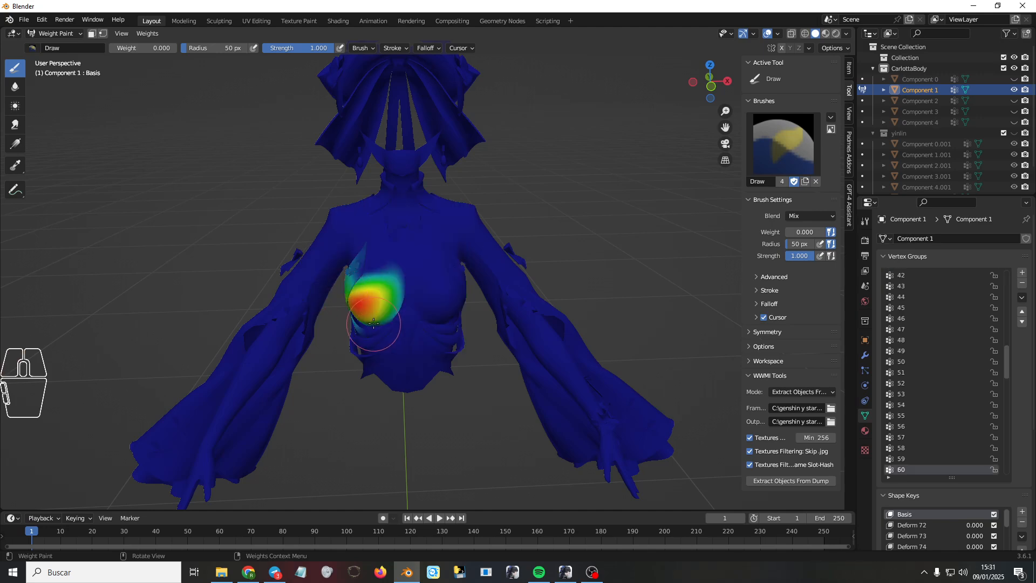
pyautogui.moveTo(374, 303)
pyautogui.mouseDown(button='middle')
pyautogui.moveTo(377, 291)
pyautogui.moveTo(352, 279)
pyautogui.mouseUp(button='middle')
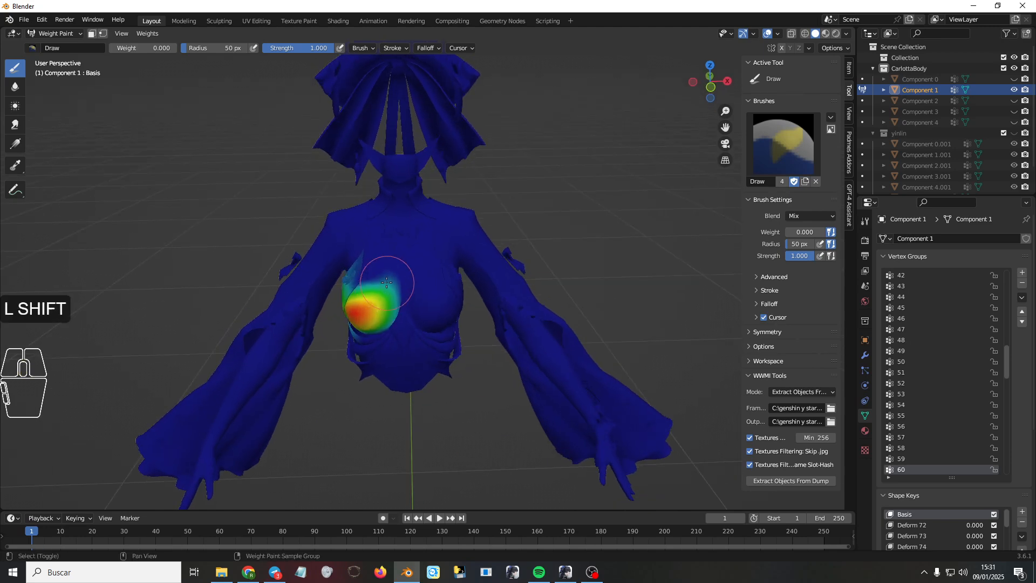
# - Sample the character's right breast to view vertex group 59, and sample it again to display vertex group 2
pyautogui.keyDown('shift'); pyautogui.rightClick(352, 279); pyautogui.keyUp('shift')
pyautogui.click(351, 267)
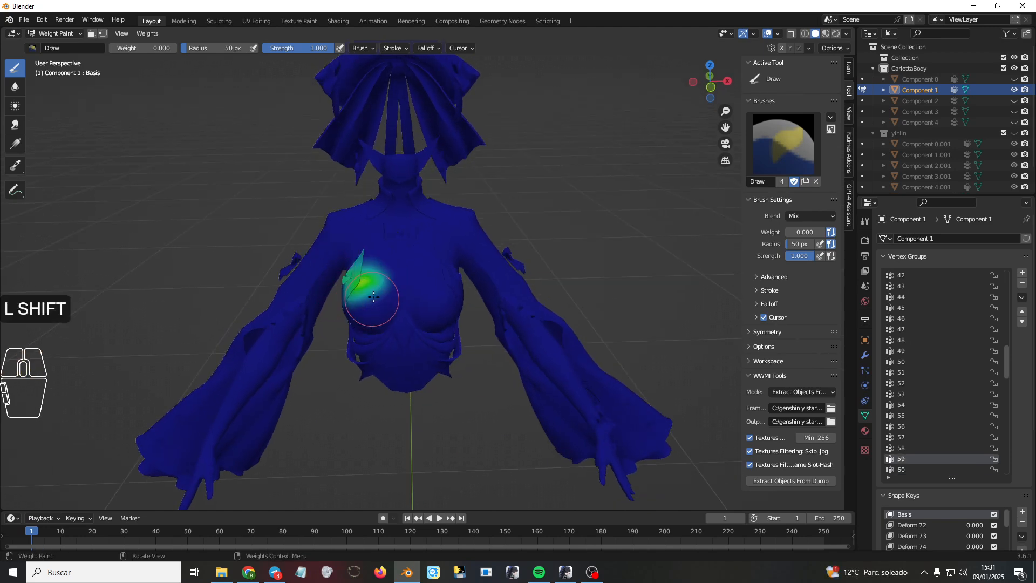
pyautogui.keyDown('shift'); pyautogui.rightClick(369, 283); pyautogui.keyUp('shift')
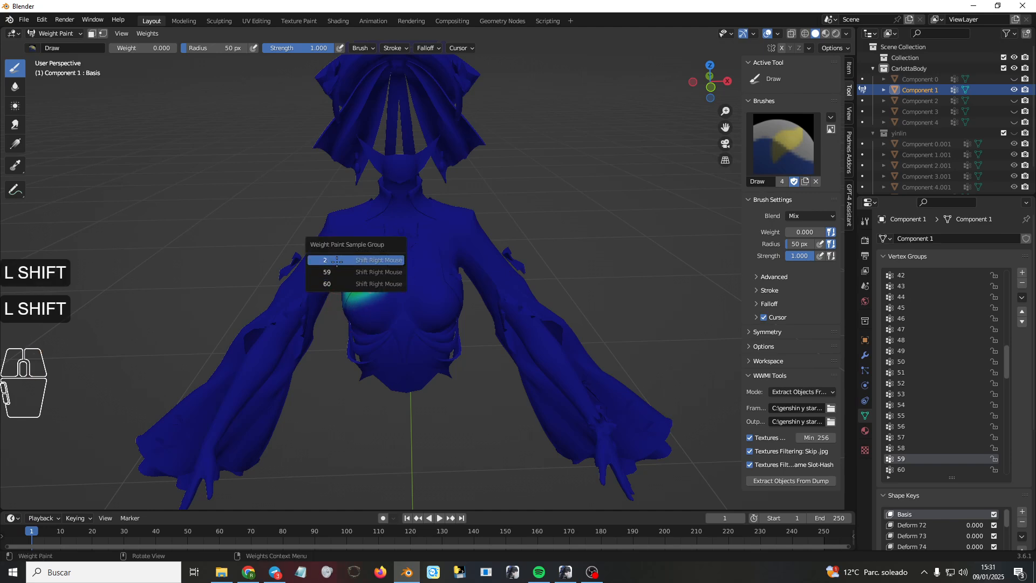
pyautogui.click(350, 260)
# - Examine vertex group 2's weight distribution over the breasts and chest centre up close from several angles
pyautogui.moveTo(381, 378)
pyautogui.mouseDown(button='middle')
pyautogui.moveTo(466, 335)
pyautogui.moveTo(388, 328)
pyautogui.moveTo(386, 299)
pyautogui.moveTo(458, 309)
pyautogui.moveTo(469, 308)
pyautogui.moveTo(437, 306)
pyautogui.moveTo(508, 299)
pyautogui.moveTo(517, 270)
pyautogui.mouseUp(button='middle')
pyautogui.scroll(3, 488, 300)
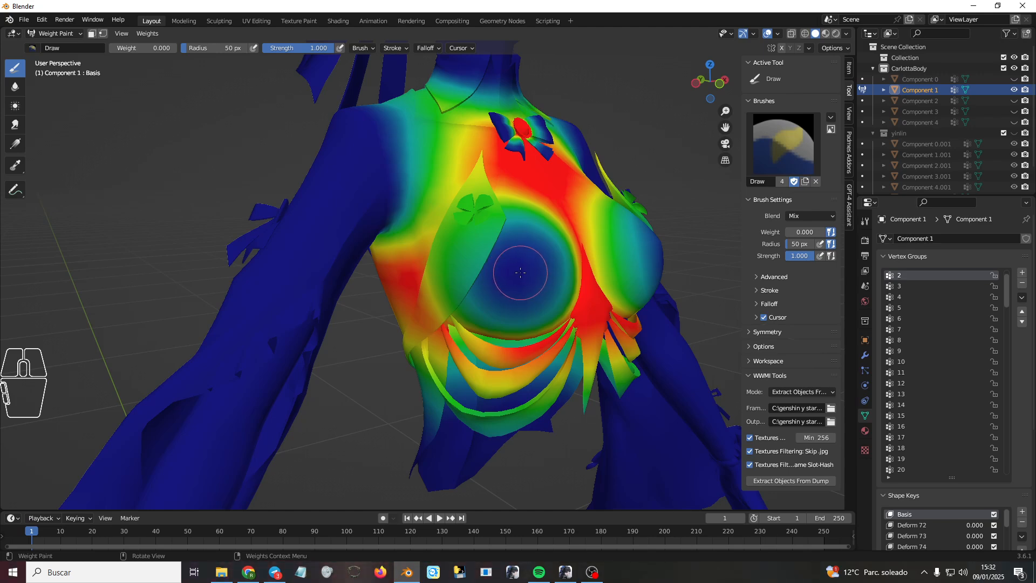
pyautogui.scroll(3, 491, 284)
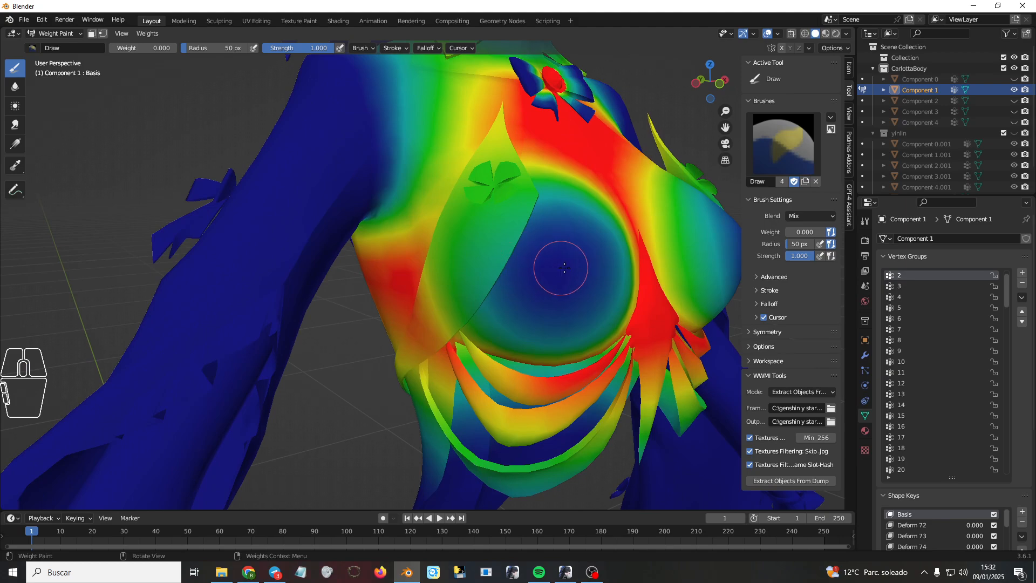
pyautogui.moveTo(565, 267); pyautogui.dragTo(505, 303, button='middle')
pyautogui.scroll(-1, 484, 288)
pyautogui.moveTo(426, 321)
pyautogui.mouseDown(button='middle')
pyautogui.moveTo(488, 269)
pyautogui.moveTo(452, 270)
pyautogui.moveTo(505, 277)
pyautogui.mouseUp(button='middle')
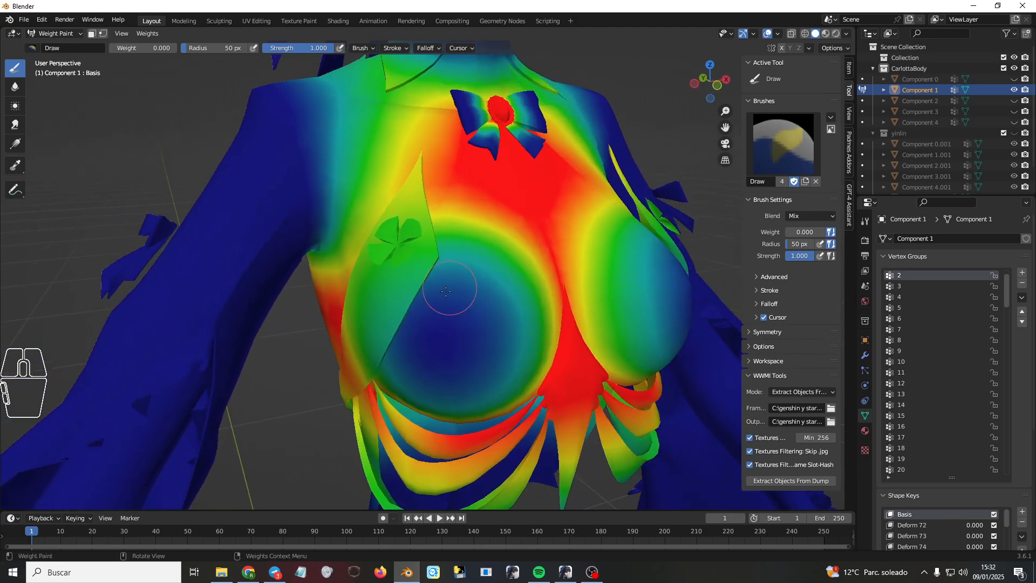
pyautogui.scroll(3, 458, 295)
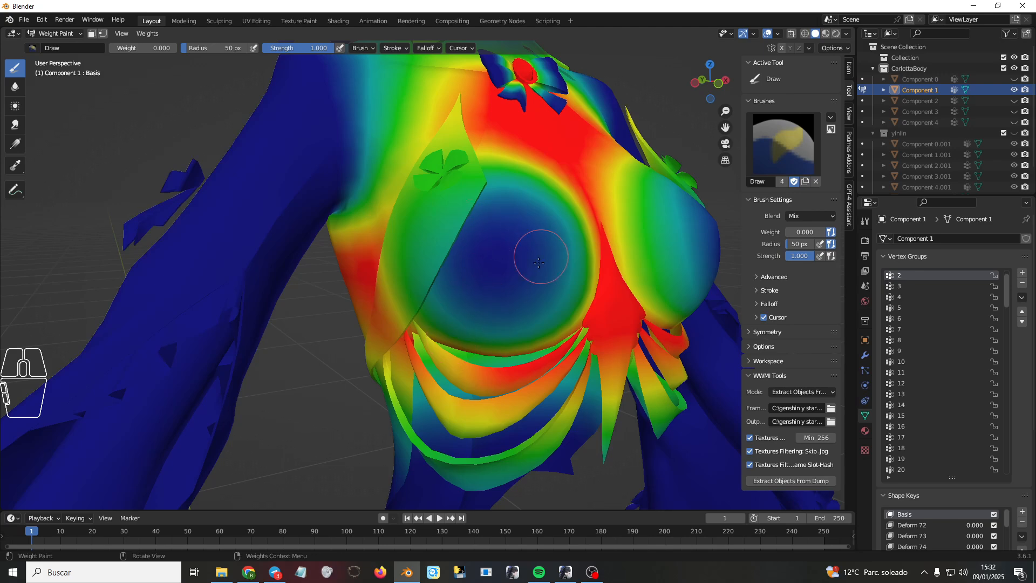
pyautogui.moveTo(527, 279); pyautogui.dragTo(513, 284, button='middle')
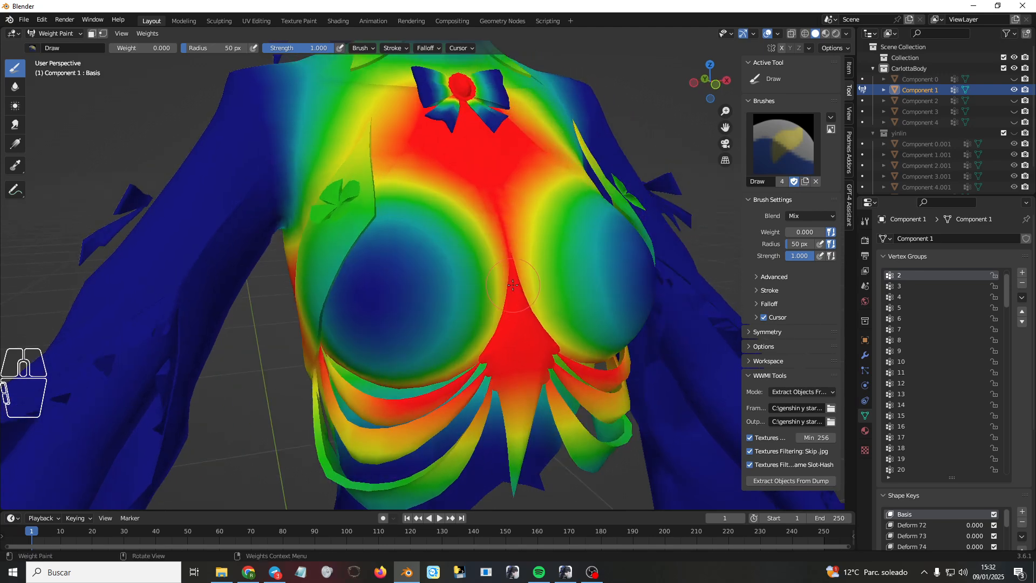
pyautogui.moveTo(412, 273); pyautogui.dragTo(518, 260, button='middle')
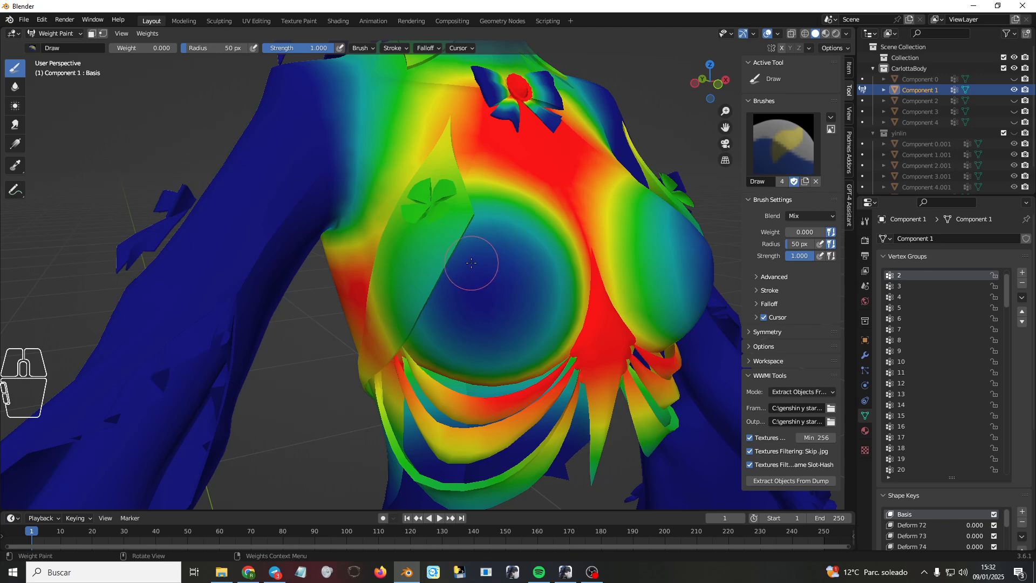
pyautogui.moveTo(471, 263)
pyautogui.mouseDown(button='middle')
pyautogui.moveTo(501, 304)
pyautogui.moveTo(472, 294)
pyautogui.mouseUp(button='middle')
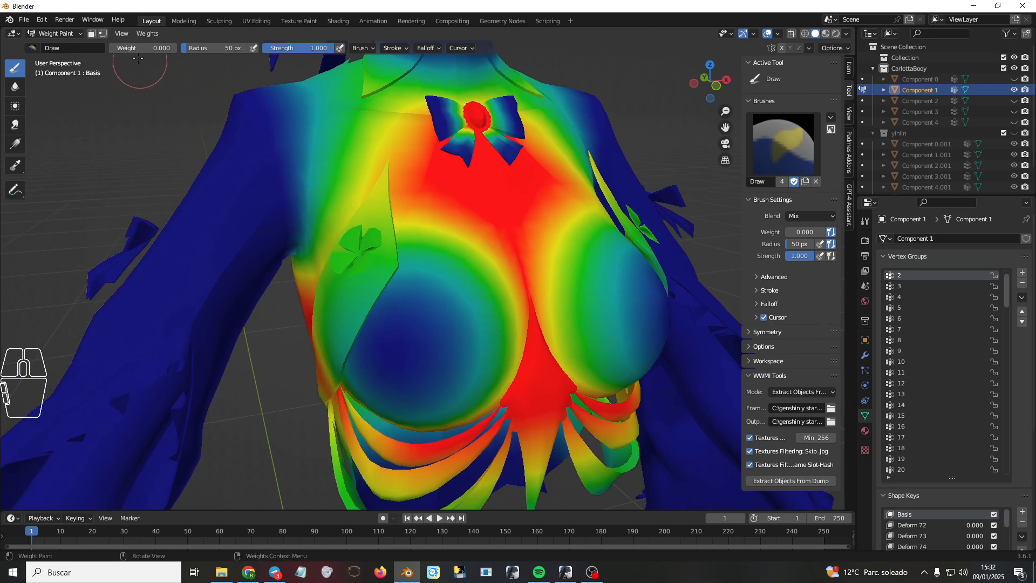
# - Set the Draw brush's weight to 1.000
pyautogui.moveTo(113, 49); pyautogui.dragTo(186, 49)
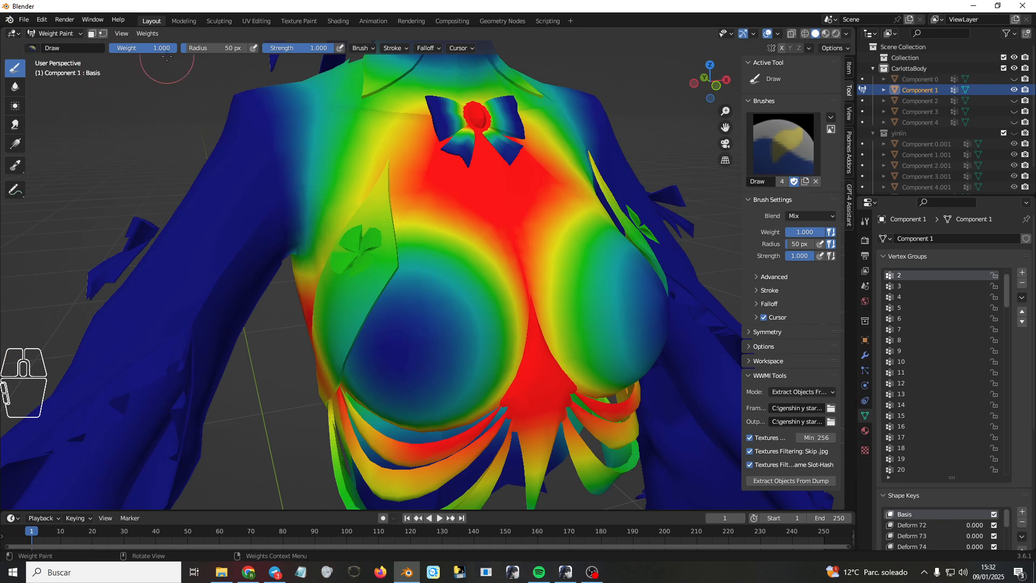
pyautogui.click(127, 52)
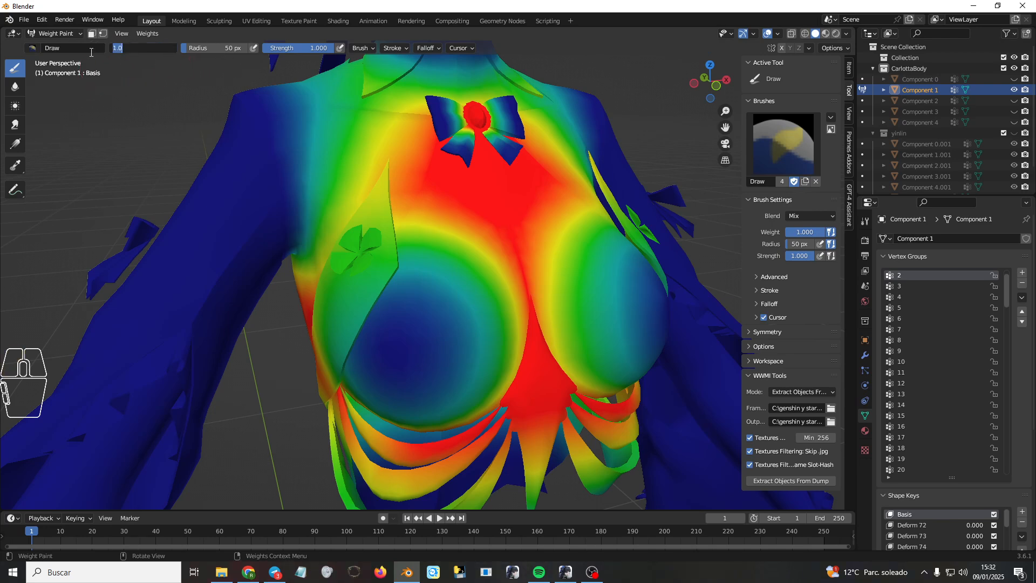
pyautogui.press('Return')
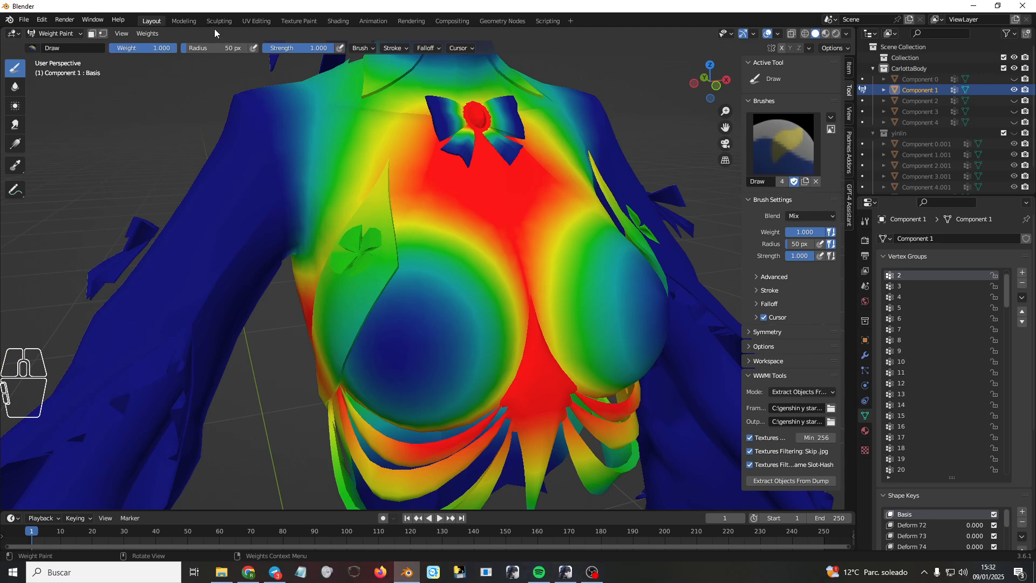
# - Check the brush and cursor options, and set the Draw brush's strength to 0.200 and radius to 81 px
pyautogui.moveTo(328, 51); pyautogui.dragTo(310, 52)
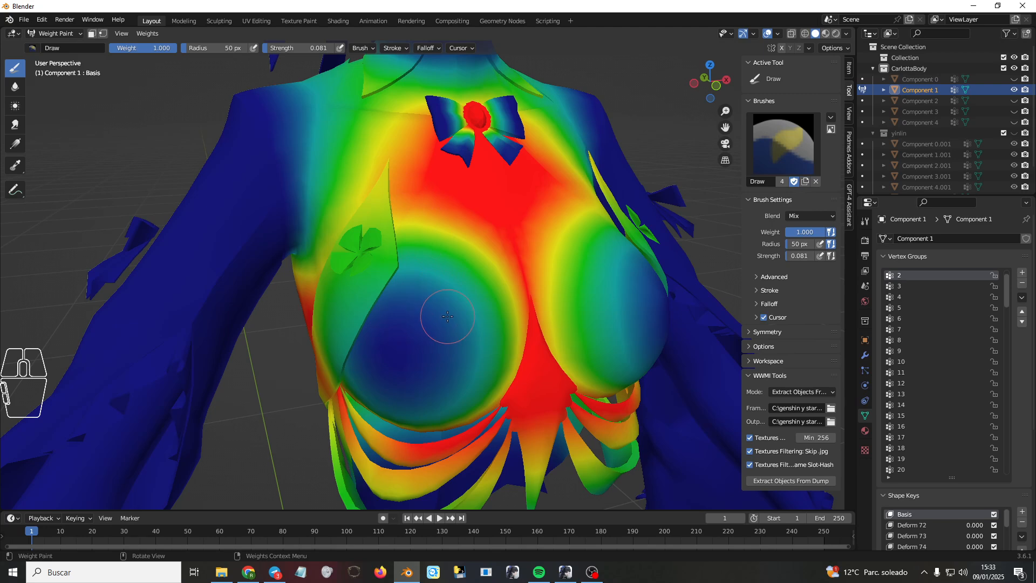
pyautogui.click(369, 50)
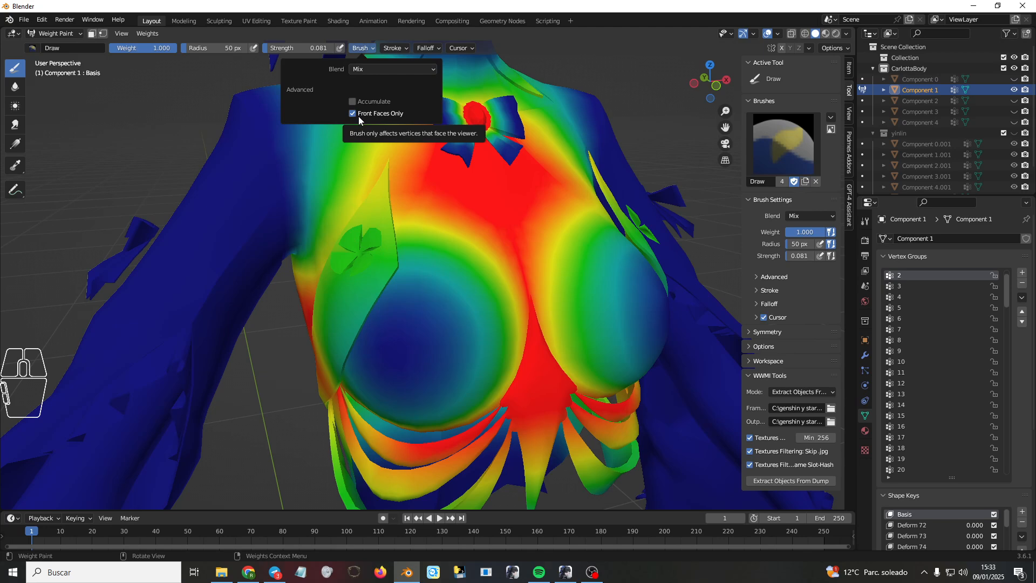
pyautogui.click(462, 48)
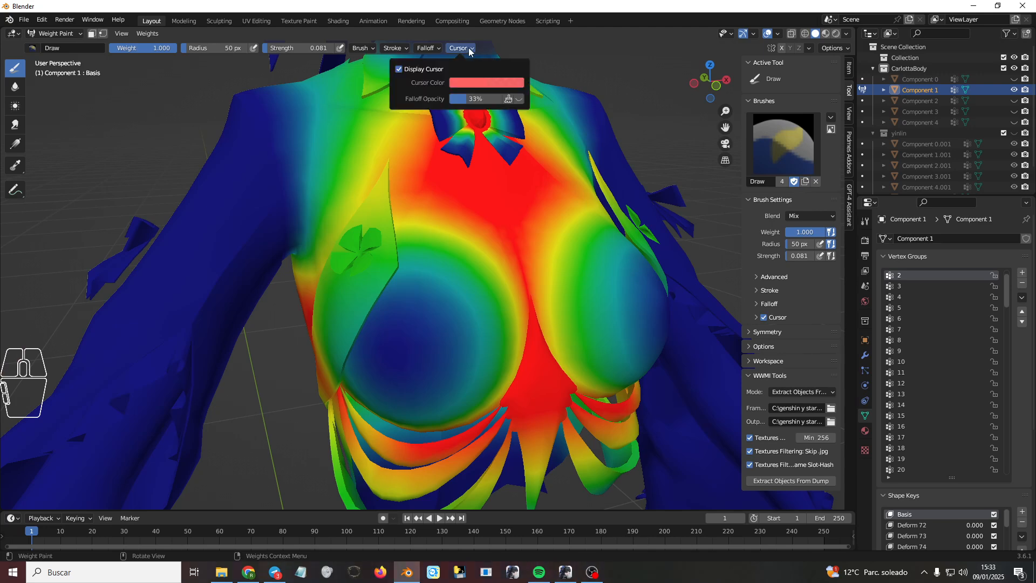
pyautogui.click(421, 48)
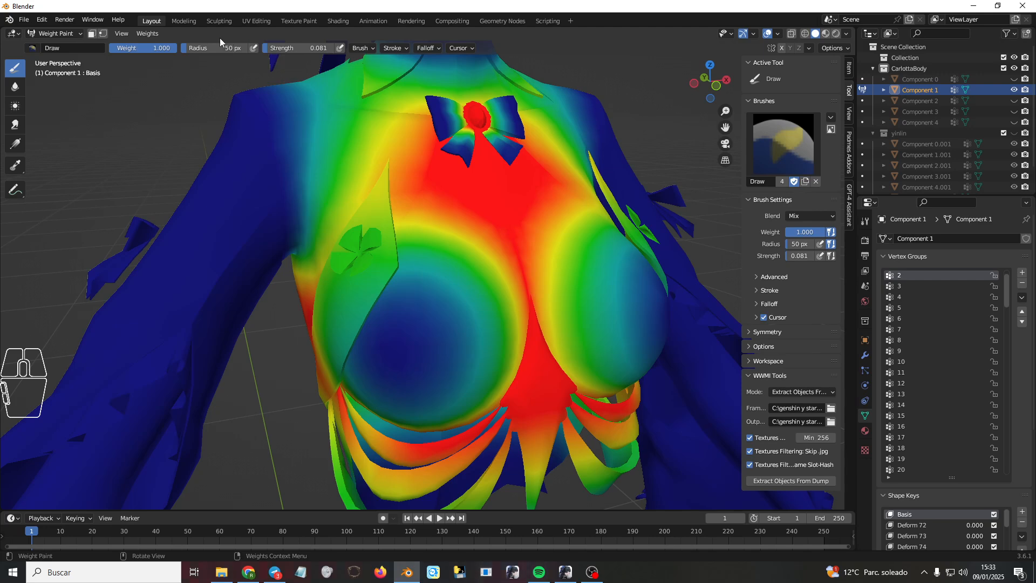
pyautogui.moveTo(266, 53); pyautogui.dragTo(268, 52)
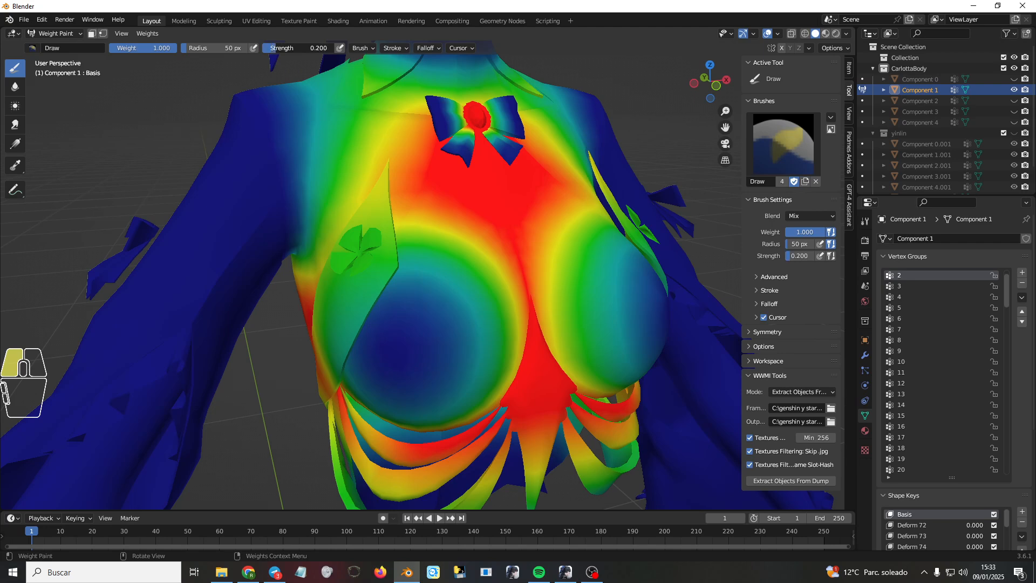
pyautogui.moveTo(268, 52); pyautogui.dragTo(278, 76)
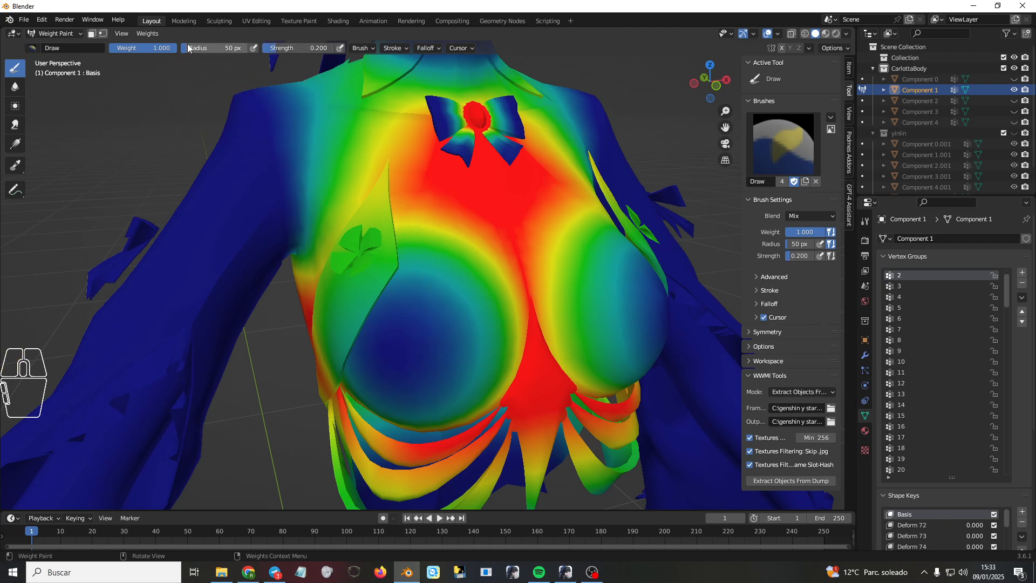
pyautogui.moveTo(188, 48); pyautogui.dragTo(194, 51)
# - Paint vertex group 2 weight over the low-weight area of the character's right breast until it is evenly raised
pyautogui.moveTo(394, 342); pyautogui.dragTo(468, 259, button='middle')
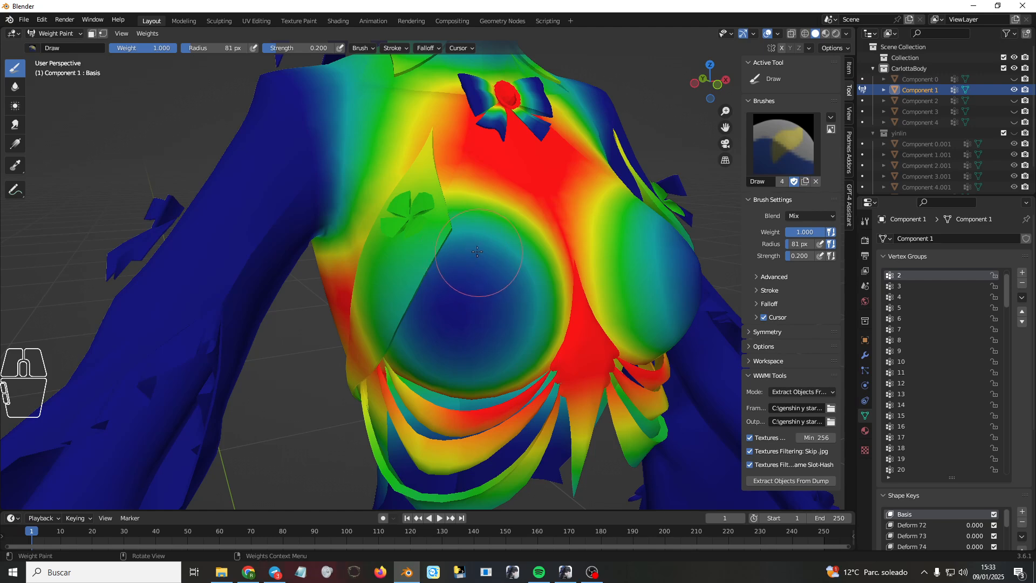
pyautogui.moveTo(477, 252); pyautogui.dragTo(511, 284)
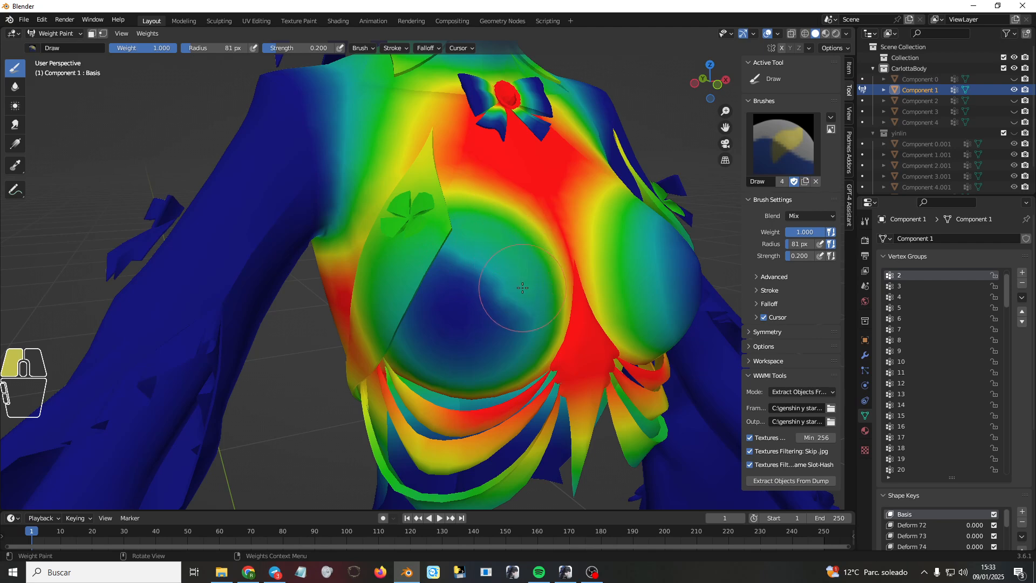
pyautogui.moveTo(529, 300)
pyautogui.mouseDown()
pyautogui.moveTo(476, 363)
pyautogui.moveTo(454, 367)
pyautogui.mouseUp()
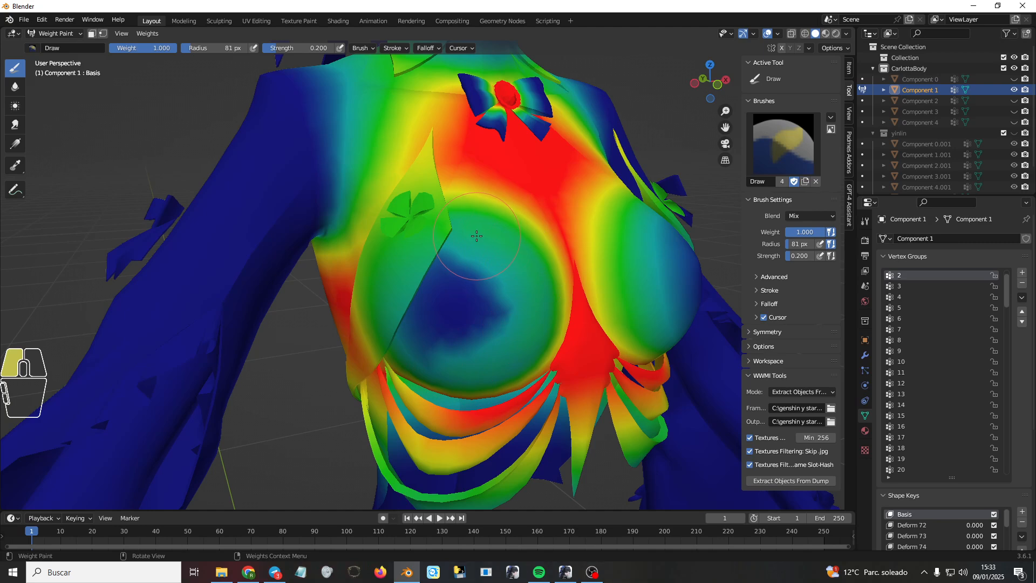
pyautogui.moveTo(479, 235)
pyautogui.mouseDown()
pyautogui.moveTo(520, 262)
pyautogui.moveTo(541, 305)
pyautogui.moveTo(475, 367)
pyautogui.moveTo(434, 361)
pyautogui.moveTo(413, 334)
pyautogui.moveTo(414, 296)
pyautogui.moveTo(431, 302)
pyautogui.moveTo(438, 284)
pyautogui.moveTo(447, 351)
pyautogui.moveTo(480, 297)
pyautogui.moveTo(481, 328)
pyautogui.mouseUp()
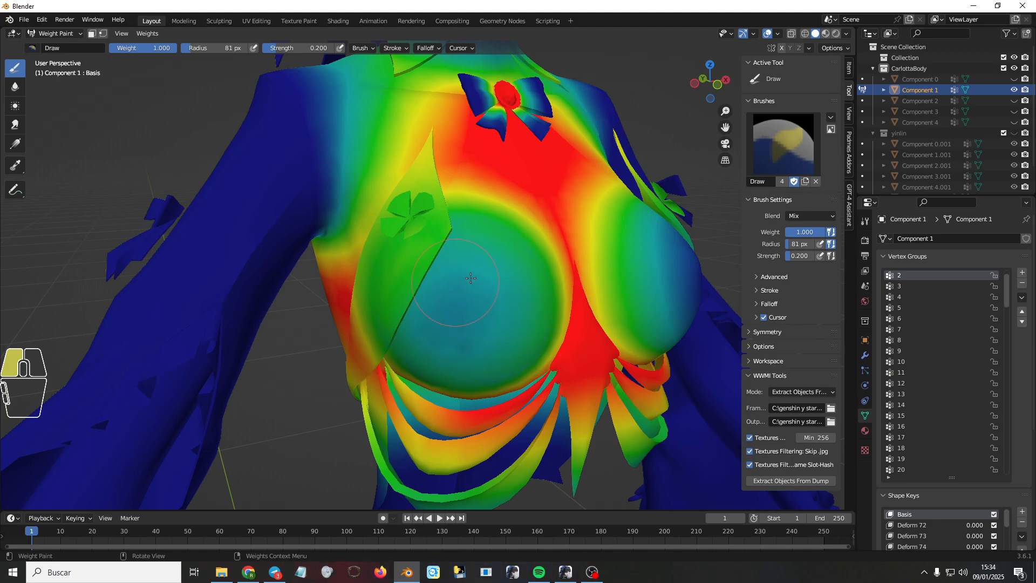
# - Paint vertex group 2 weight over the low-weight area of the character's left breast to match the right one
pyautogui.moveTo(471, 278); pyautogui.dragTo(425, 296, button='middle')
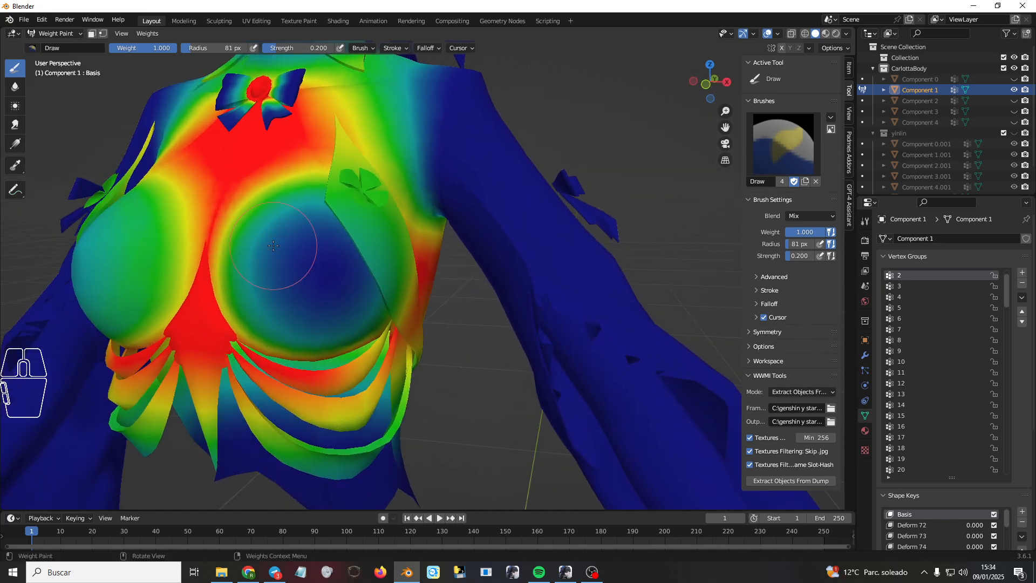
pyautogui.moveTo(273, 246)
pyautogui.mouseDown()
pyautogui.moveTo(300, 325)
pyautogui.moveTo(345, 335)
pyautogui.moveTo(326, 231)
pyautogui.moveTo(298, 228)
pyautogui.moveTo(302, 267)
pyautogui.moveTo(266, 244)
pyautogui.moveTo(315, 265)
pyautogui.moveTo(318, 302)
pyautogui.moveTo(304, 290)
pyautogui.mouseUp()
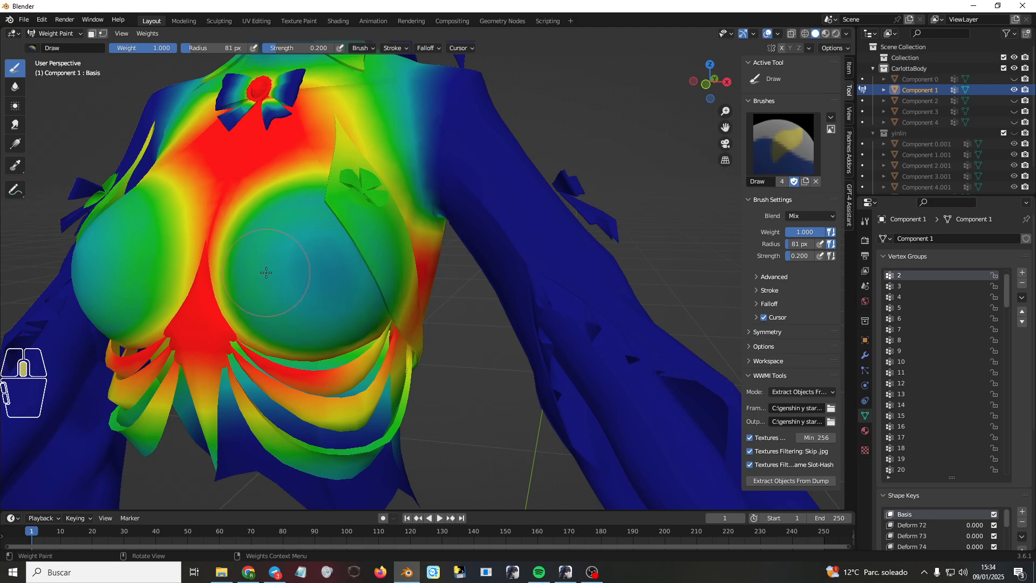
# - Sample vertex group 60 on the character's right breast and examine its weights from the front and above
pyautogui.moveTo(266, 272); pyautogui.dragTo(366, 250, button='middle')
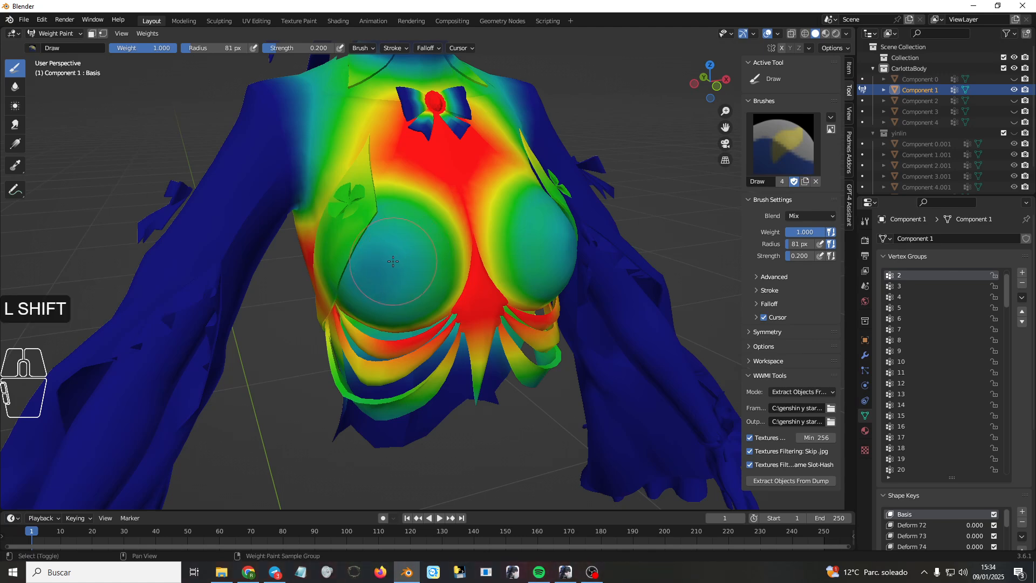
pyautogui.keyDown('shift'); pyautogui.rightClick(372, 270); pyautogui.keyUp('shift')
pyautogui.click(349, 285)
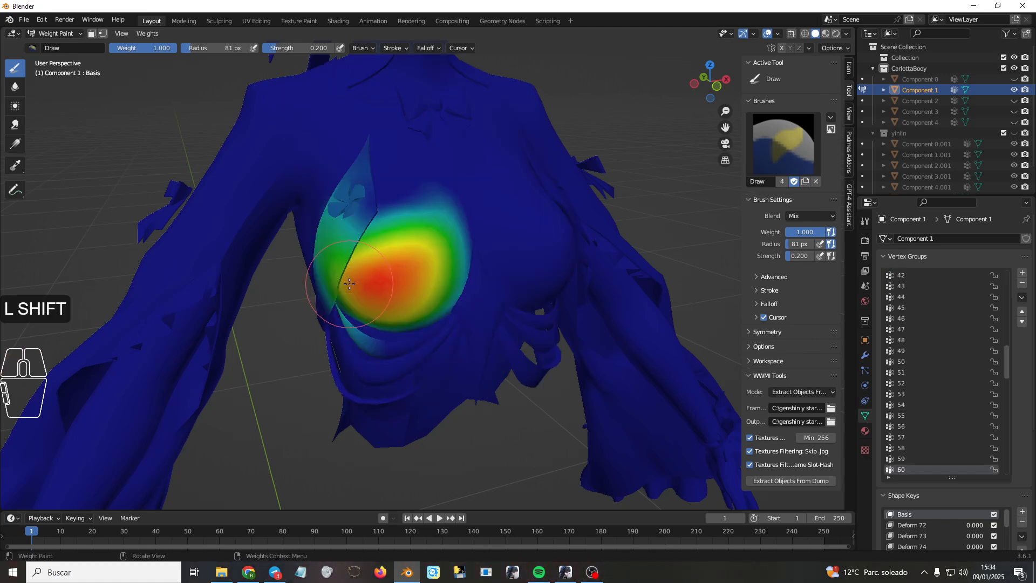
pyautogui.moveTo(390, 278)
pyautogui.mouseDown(button='middle')
pyautogui.moveTo(357, 264)
pyautogui.moveTo(393, 267)
pyautogui.mouseUp(button='middle')
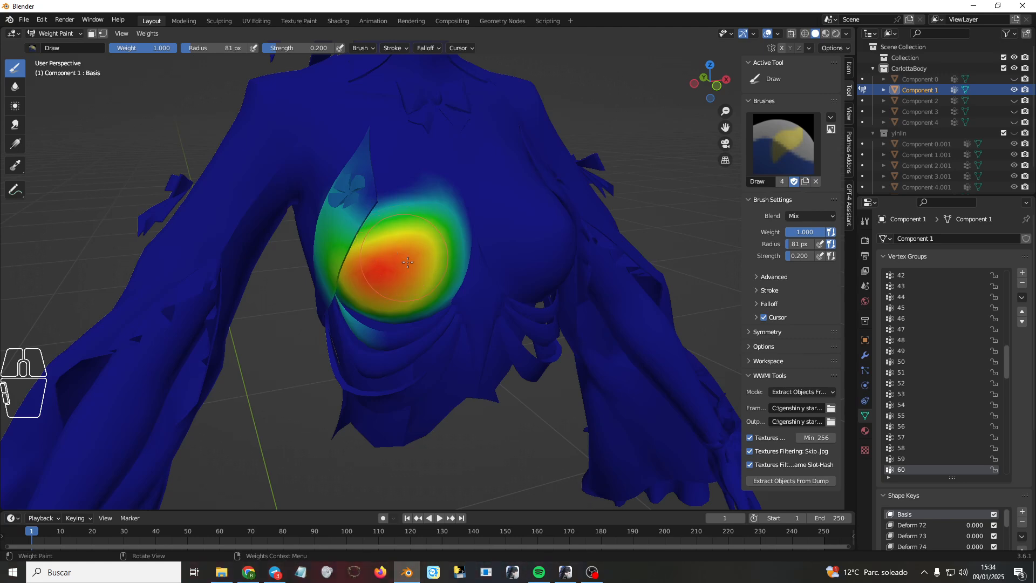
pyautogui.moveTo(422, 231); pyautogui.dragTo(351, 246, button='middle')
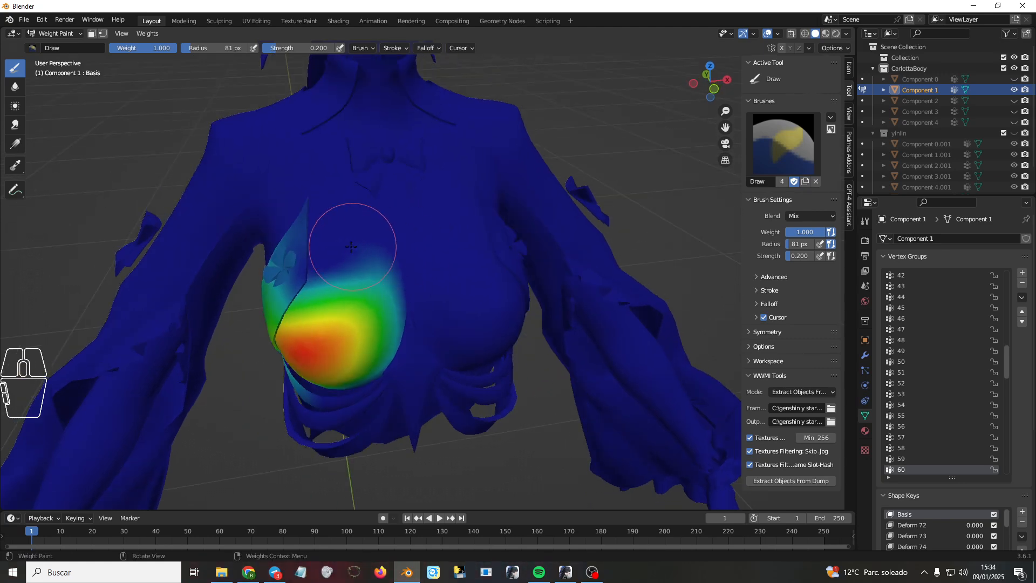
# - Sample vertex group 59 on the upper part of the character's right breast and examine its weights
pyautogui.keyDown('shift'); pyautogui.rightClick(321, 268); pyautogui.keyUp('shift')
pyautogui.click(321, 265)
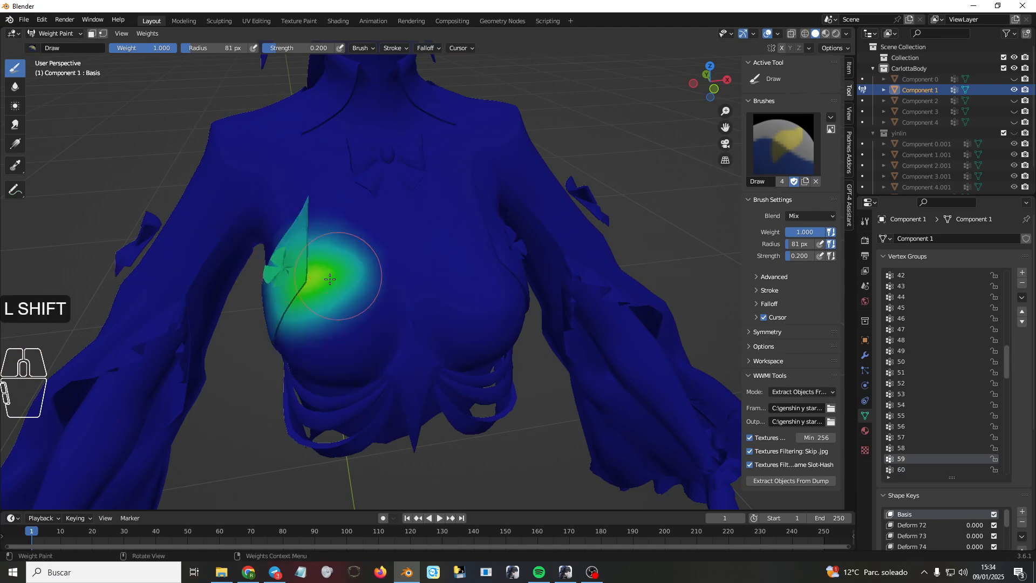
pyautogui.moveTo(324, 272)
pyautogui.mouseDown(button='middle')
pyautogui.moveTo(331, 285)
pyautogui.moveTo(376, 233)
pyautogui.moveTo(371, 277)
pyautogui.moveTo(384, 280)
pyautogui.mouseUp(button='middle')
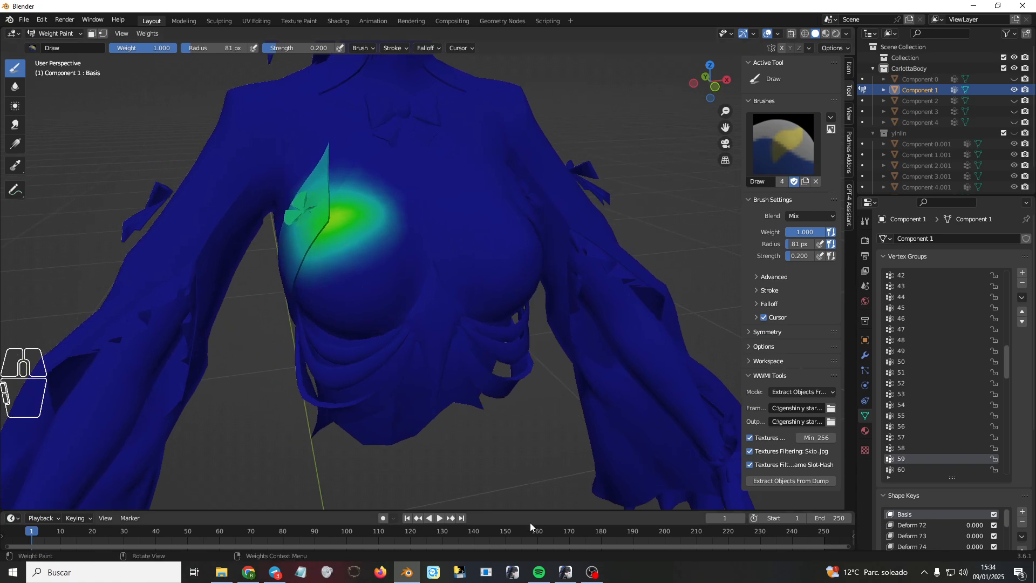
# - Switch to the running game and change to the second party character to observe her model's movement
pyautogui.click(565, 573)
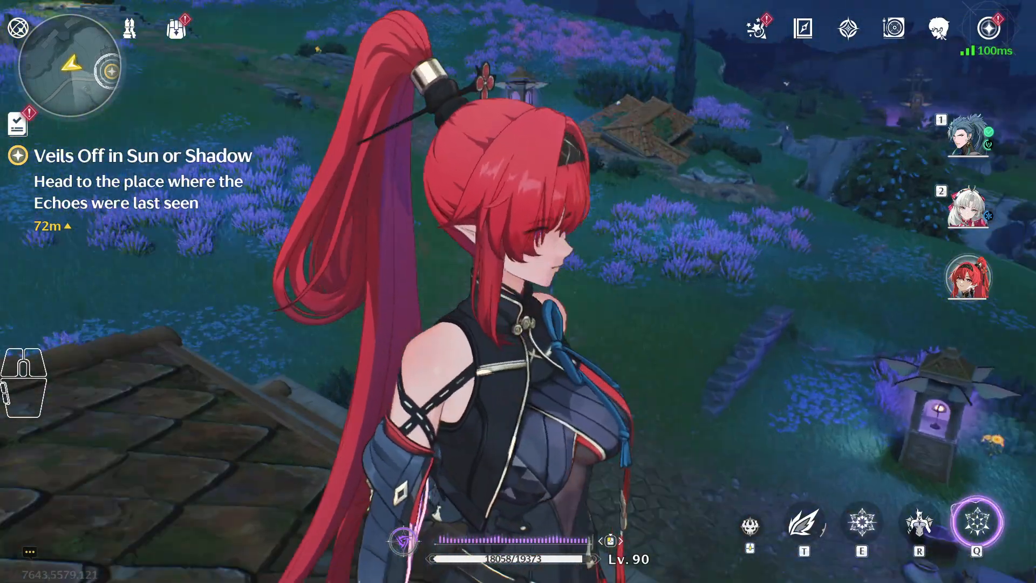
pyautogui.press('2')
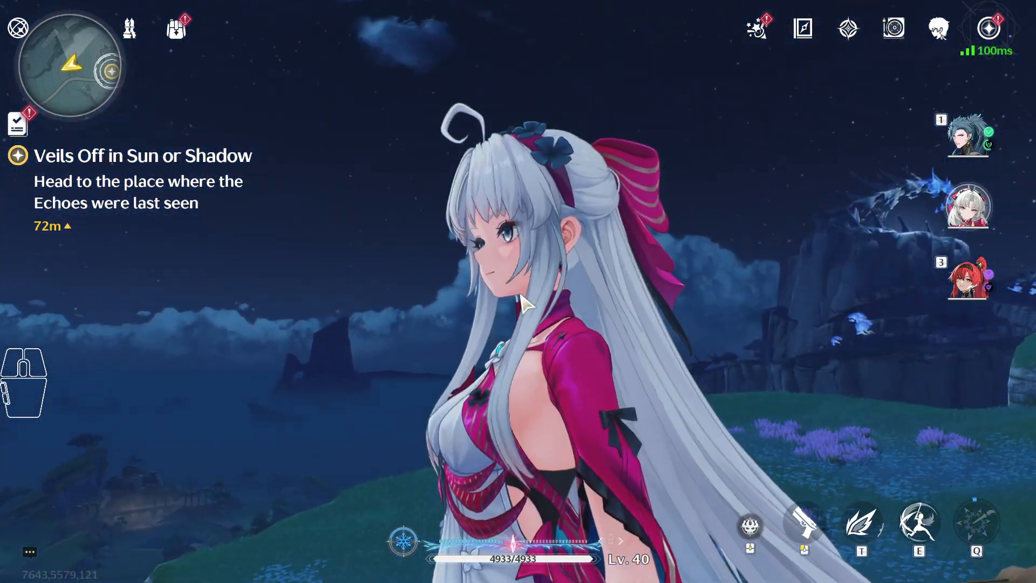
pyautogui.press('c')
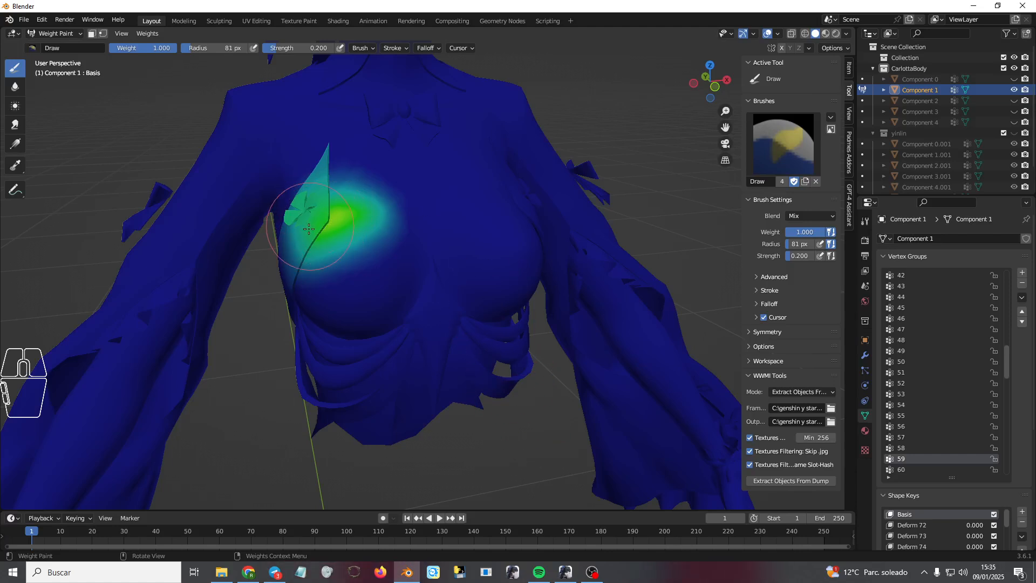
# - Return to Blender and sample the lower part of the character's right breast to display vertex group 60
pyautogui.keyDown('shift'); pyautogui.moveTo(358, 188); pyautogui.dragTo(384, 211, button='middle'); pyautogui.keyUp('shift')
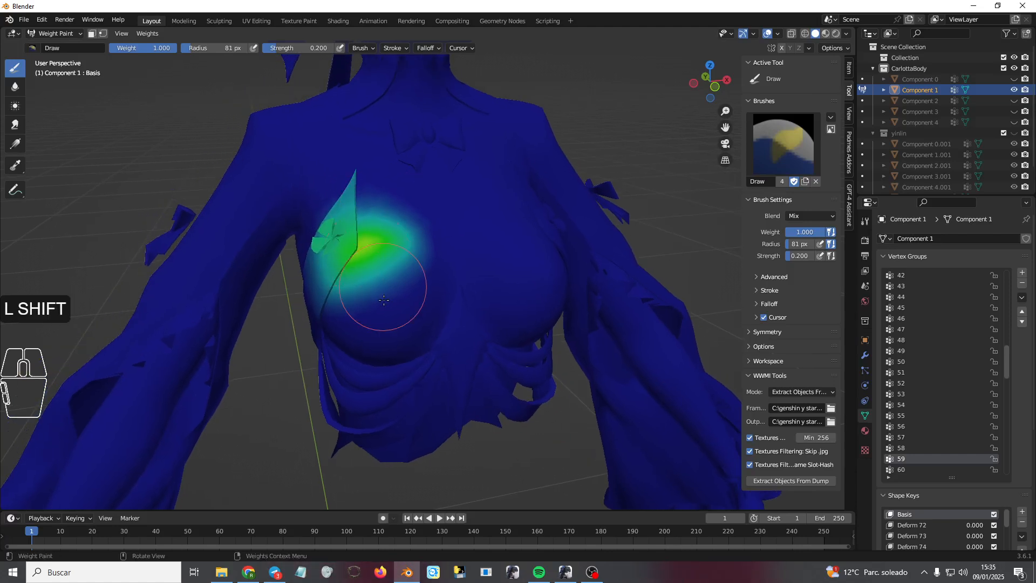
pyautogui.keyDown('shift'); pyautogui.click(386, 309); pyautogui.keyUp('shift')
pyautogui.click(351, 316)
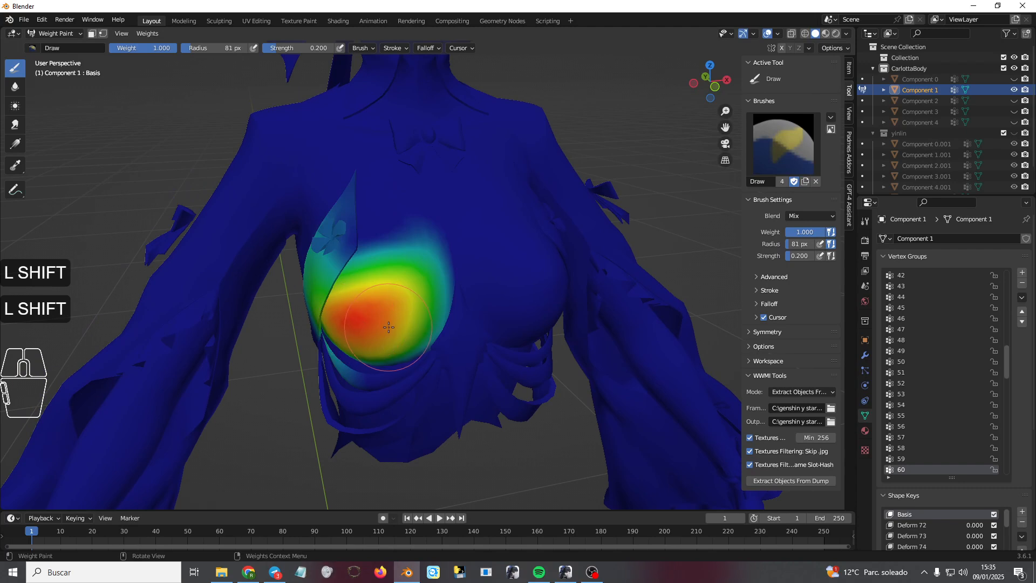
# - Sample vertex group 59 on the upper part of the right breast and set the Draw brush to weight 0 and strength 0.850
pyautogui.moveTo(388, 327)
pyautogui.keyDown('shift'); pyautogui.mouseDown(button='middle')
pyautogui.moveTo(372, 216)
pyautogui.moveTo(359, 205)
pyautogui.mouseUp(button='middle'); pyautogui.keyUp('shift')
pyautogui.keyDown('shift'); pyautogui.rightClick(380, 198); pyautogui.keyUp('shift')
pyautogui.click(337, 186)
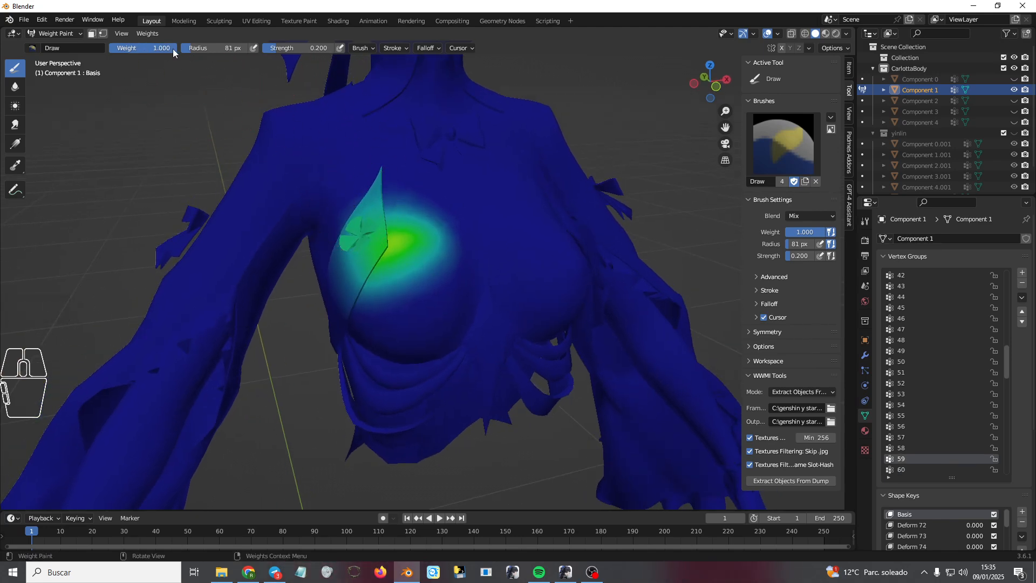
pyautogui.moveTo(173, 48); pyautogui.dragTo(108, 47)
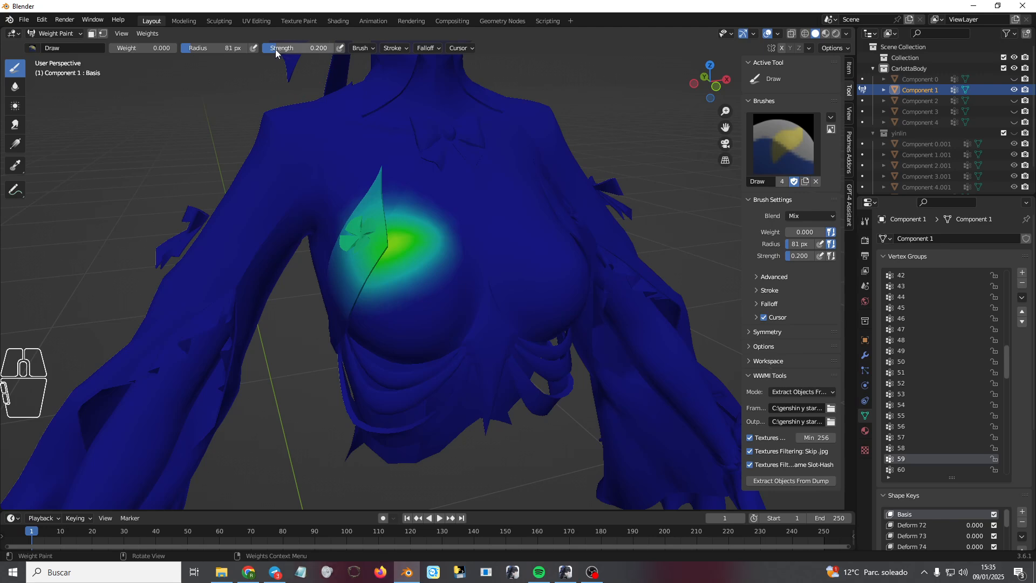
pyautogui.moveTo(275, 49); pyautogui.dragTo(272, 50)
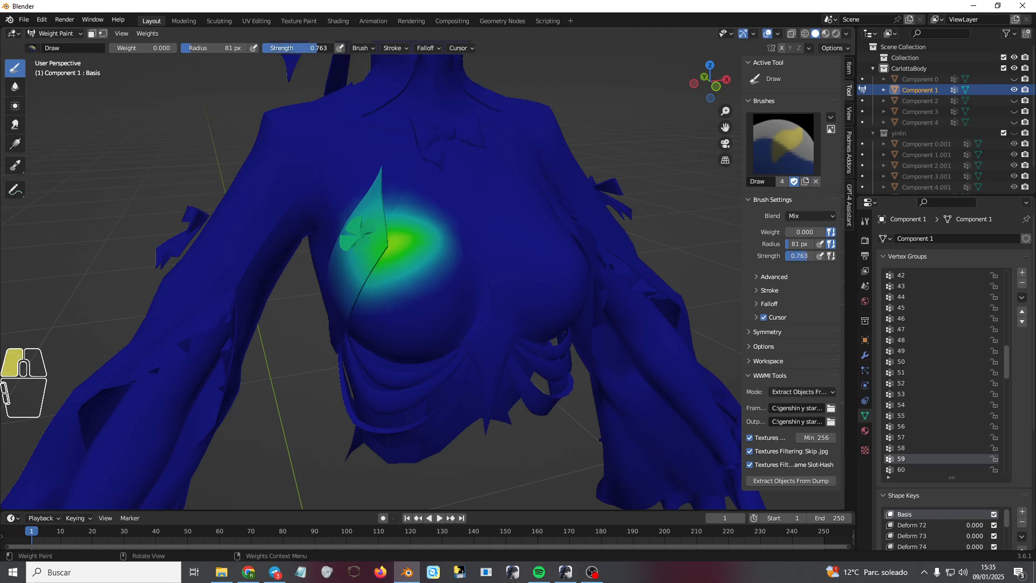
pyautogui.moveTo(275, 49); pyautogui.dragTo(277, 49)
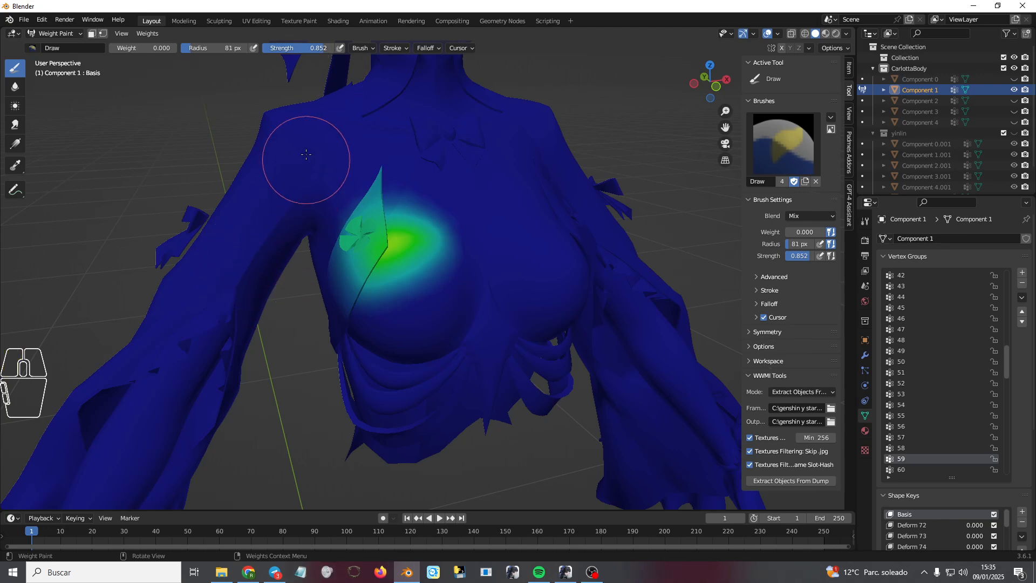
pyautogui.click(316, 48)
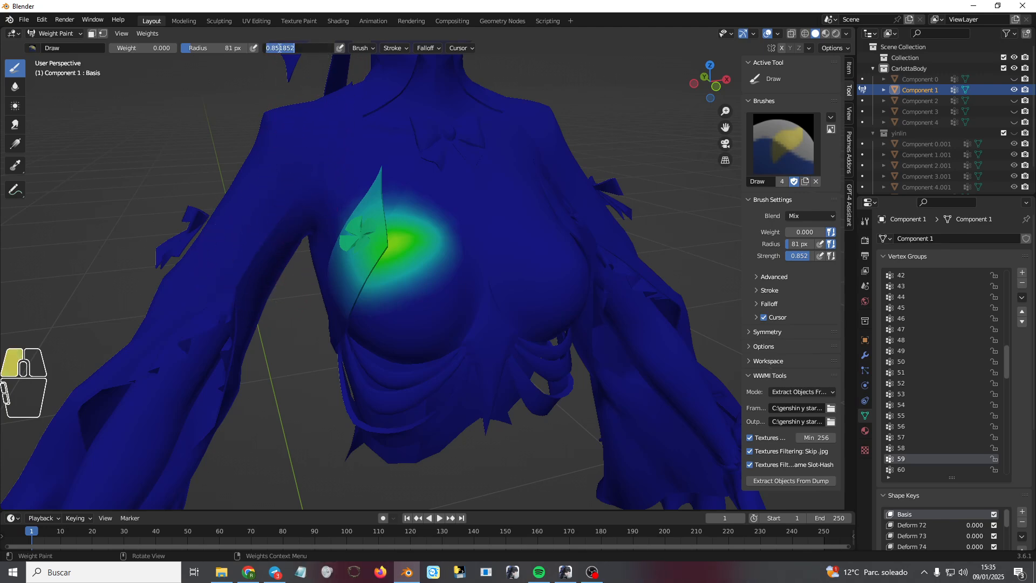
pyautogui.press('BackSpace')
pyautogui.press('Return')
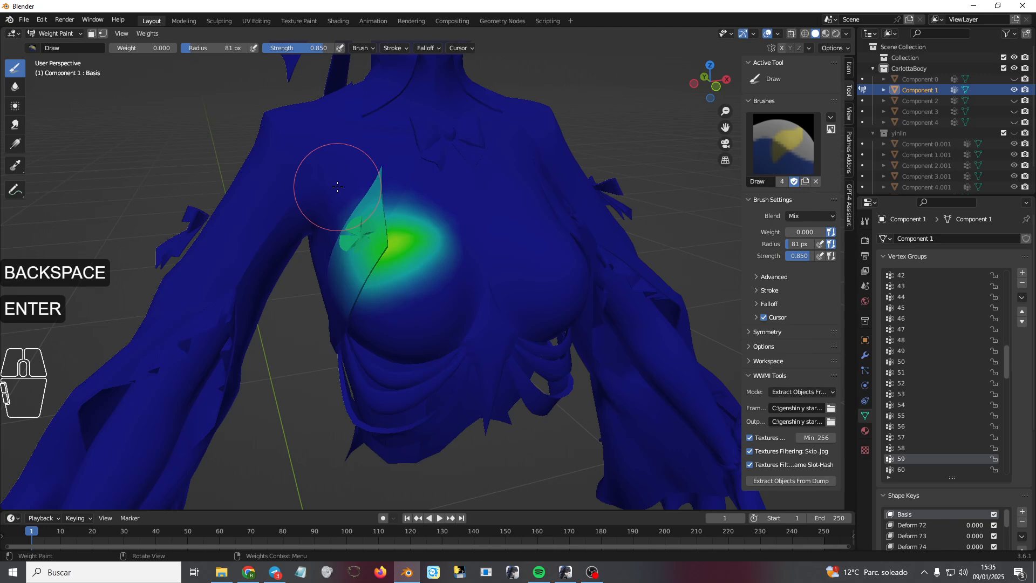
# - Adjust the brush's Front Faces Only option and set its falloff shape to Projected
pyautogui.moveTo(338, 184)
pyautogui.mouseDown(button='middle')
pyautogui.moveTo(353, 203)
pyautogui.moveTo(360, 188)
pyautogui.moveTo(347, 189)
pyautogui.moveTo(362, 198)
pyautogui.moveTo(368, 242)
pyautogui.moveTo(360, 233)
pyautogui.mouseUp(button='middle')
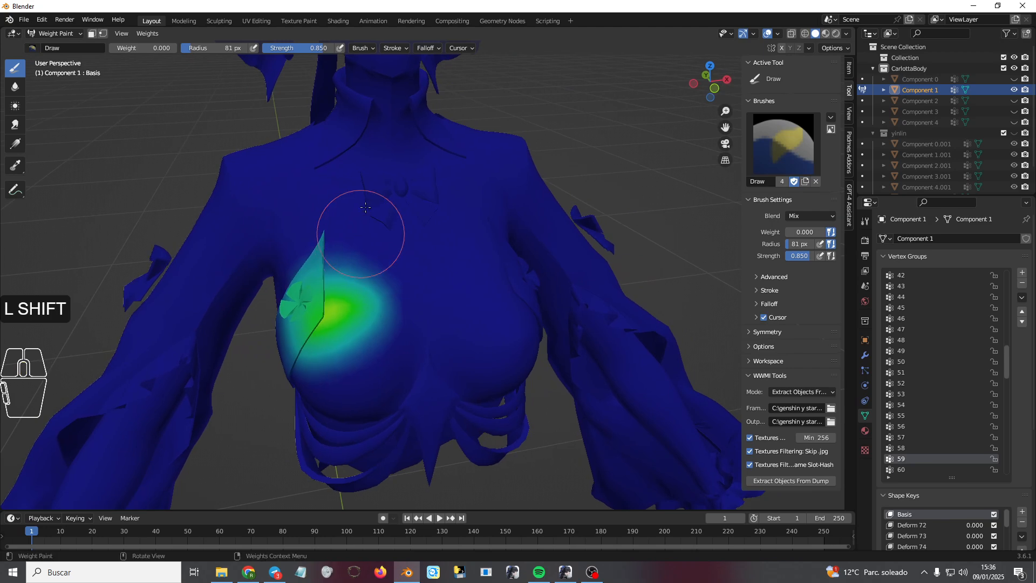
pyautogui.click(368, 48)
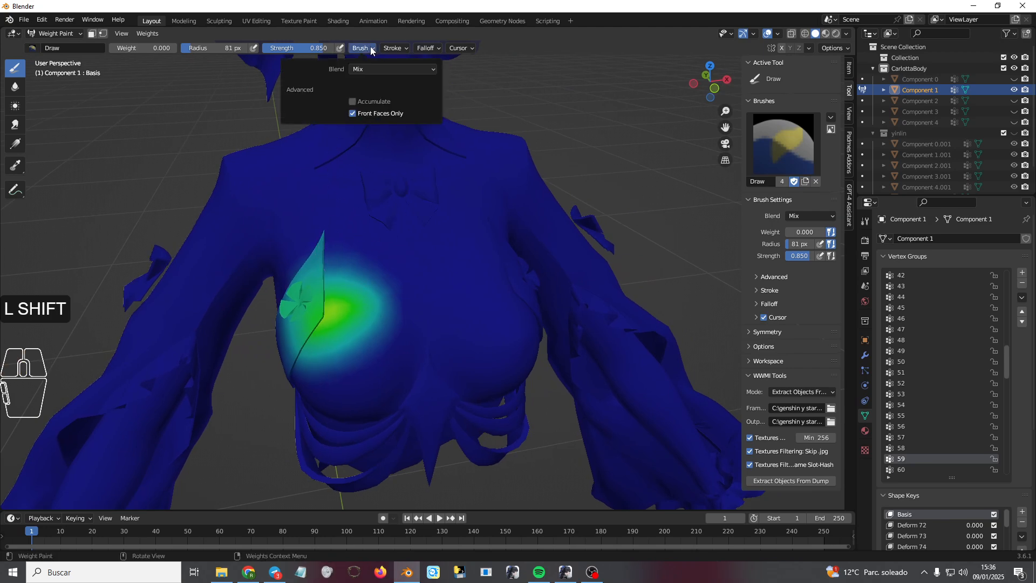
pyautogui.click(352, 114)
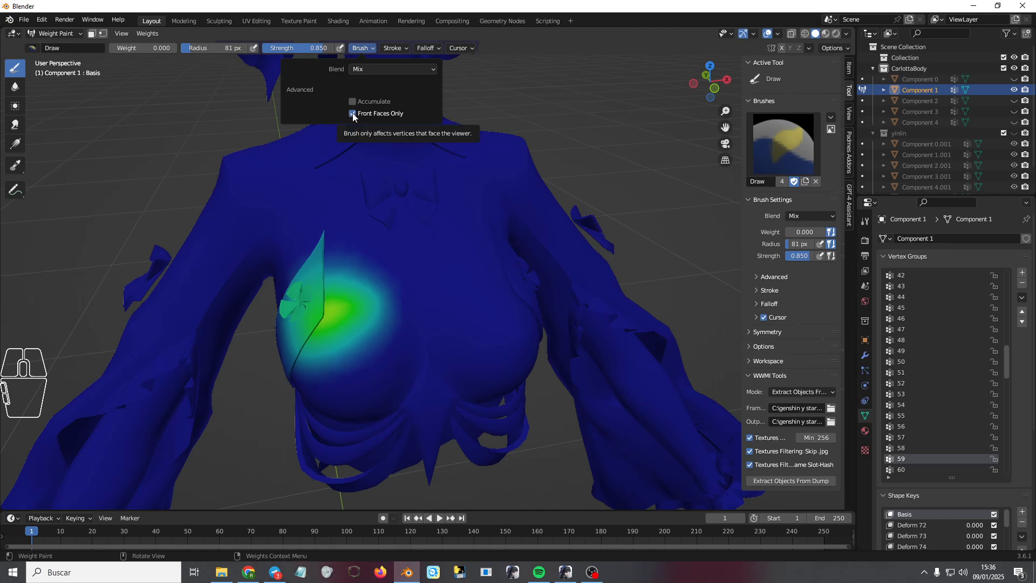
pyautogui.click(433, 48)
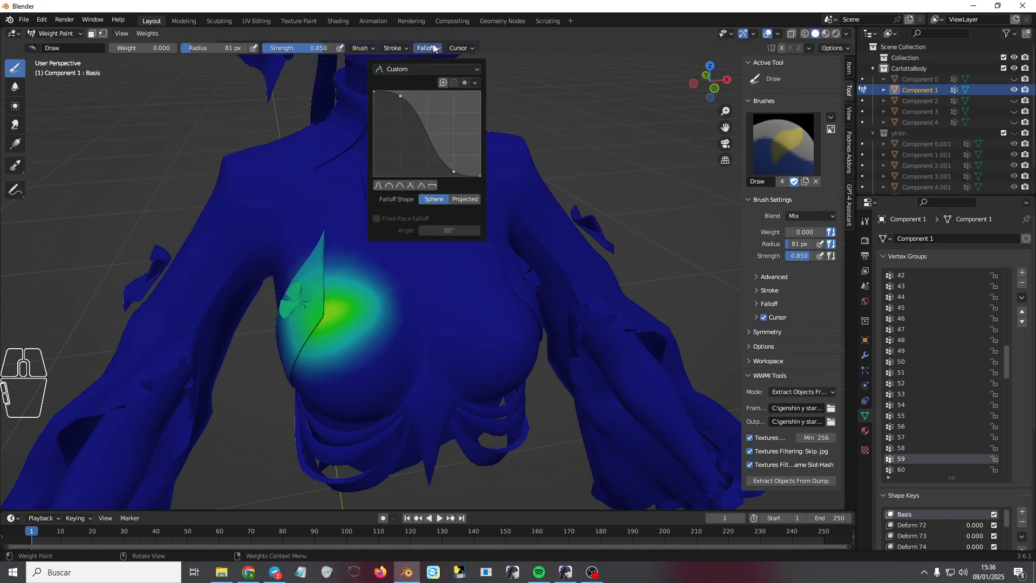
pyautogui.click(465, 200)
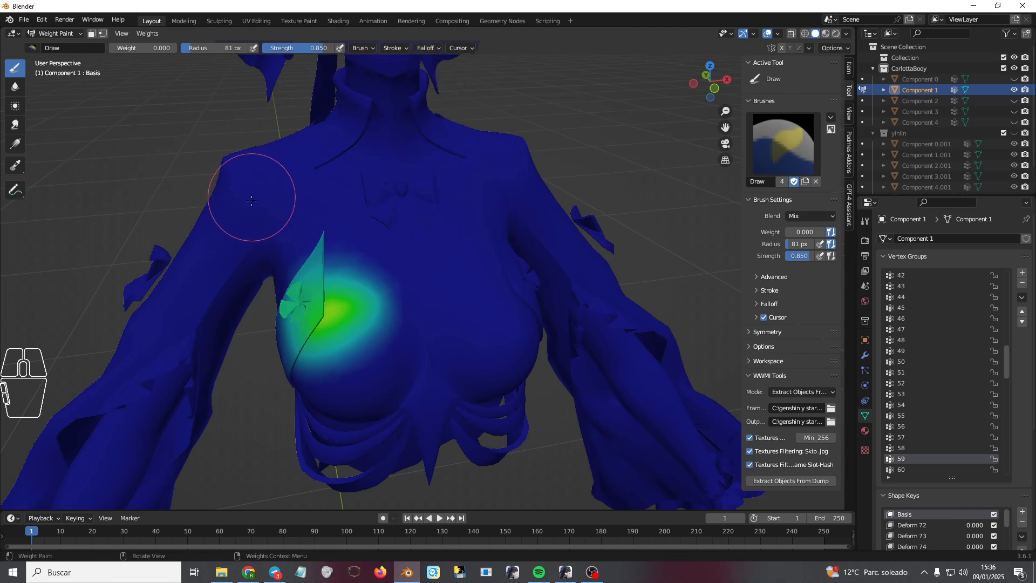
# - Paint over the upper part of the character's right breast to reduce the weights of vertex group 59
pyautogui.moveTo(354, 209)
pyautogui.mouseDown(button='middle')
pyautogui.moveTo(445, 211)
pyautogui.moveTo(447, 238)
pyautogui.moveTo(411, 227)
pyautogui.mouseUp(button='middle')
pyautogui.moveTo(376, 315)
pyautogui.mouseDown()
pyautogui.moveTo(383, 296)
pyautogui.moveTo(411, 352)
pyautogui.moveTo(462, 404)
pyautogui.mouseUp()
pyautogui.moveTo(534, 385)
pyautogui.mouseDown(button='middle')
pyautogui.moveTo(605, 396)
pyautogui.moveTo(647, 381)
pyautogui.mouseUp(button='middle')
pyautogui.moveTo(457, 393); pyautogui.dragTo(448, 362, button='middle')
pyautogui.scroll(-2, 440, 342)
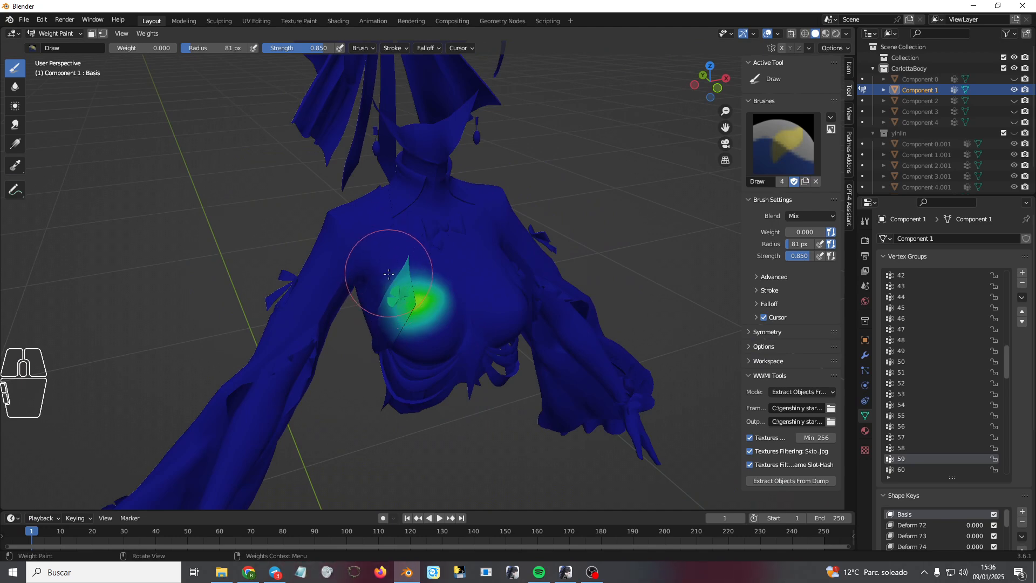
pyautogui.moveTo(389, 274); pyautogui.dragTo(388, 342)
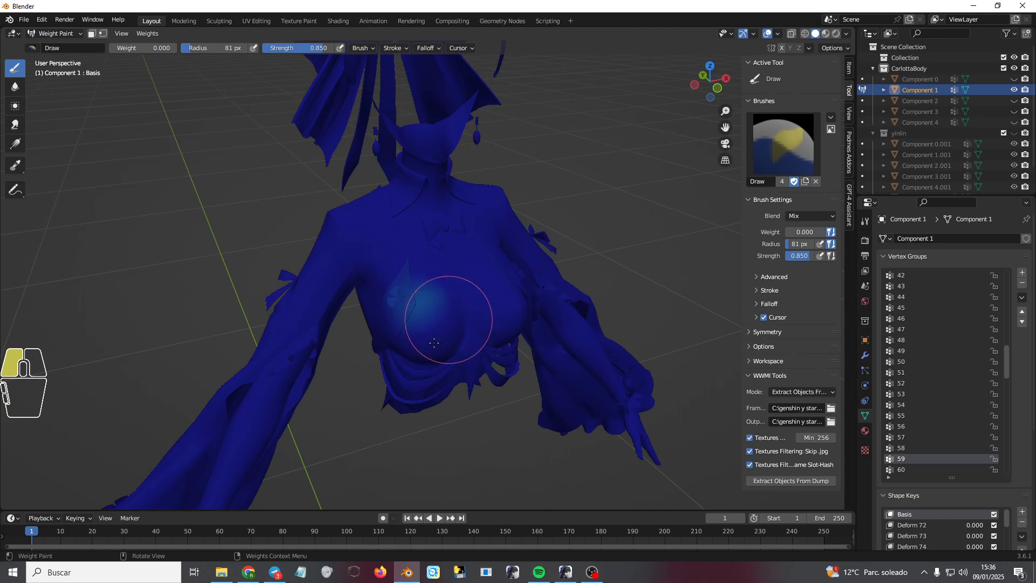
# - Sample vertex group 71 on the character's left breast and paint over it to reduce its weights
pyautogui.moveTo(396, 305); pyautogui.dragTo(419, 294, button='middle')
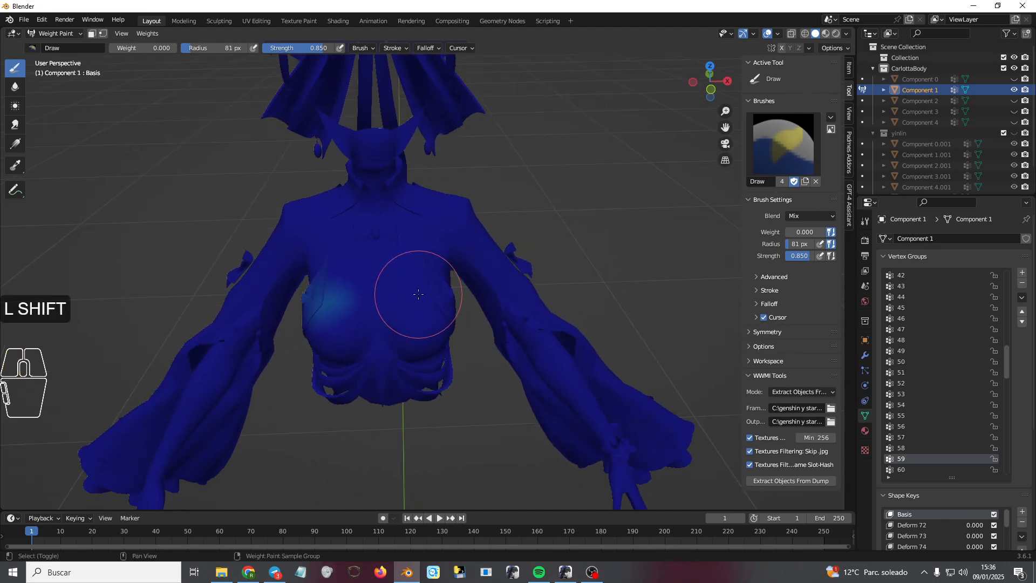
pyautogui.click(410, 324)
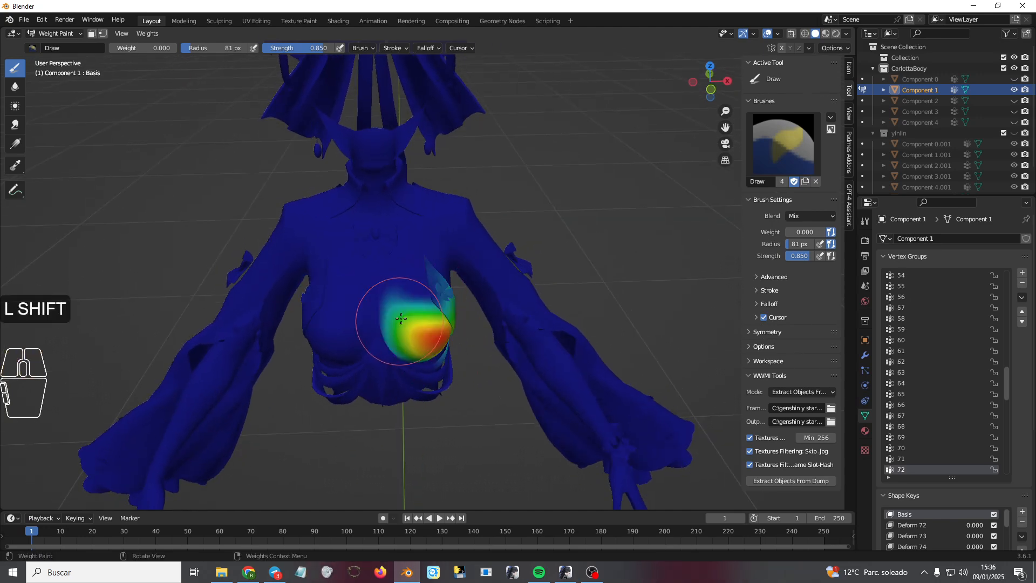
pyautogui.keyDown('shift'); pyautogui.rightClick(421, 301); pyautogui.keyUp('shift')
pyautogui.click(385, 290)
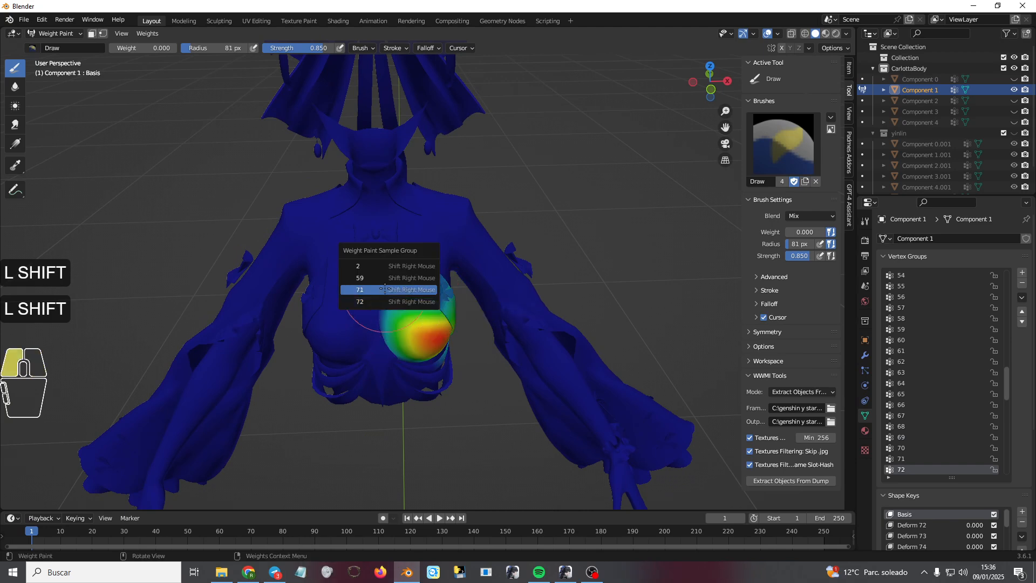
pyautogui.moveTo(398, 284); pyautogui.dragTo(384, 278, button='middle')
pyautogui.moveTo(381, 275)
pyautogui.mouseDown()
pyautogui.moveTo(382, 318)
pyautogui.moveTo(427, 321)
pyautogui.mouseUp()
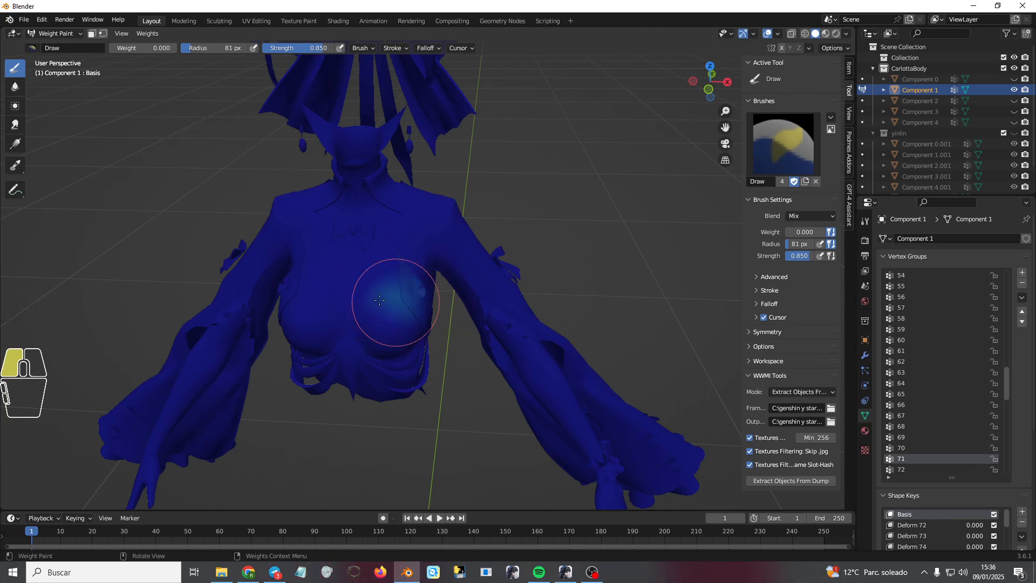
# - Check vertex group 59 on the character's right breast and sample vertex group 60 there
pyautogui.moveTo(379, 306); pyautogui.dragTo(408, 288, button='middle')
pyautogui.keyDown('shift'); pyautogui.rightClick(350, 292); pyautogui.keyUp('shift')
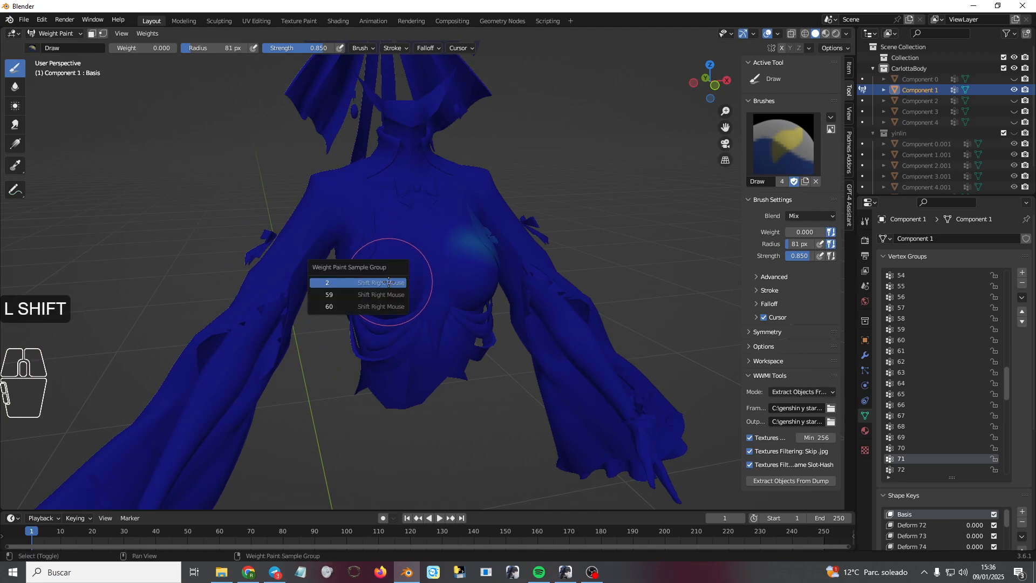
pyautogui.click(341, 294)
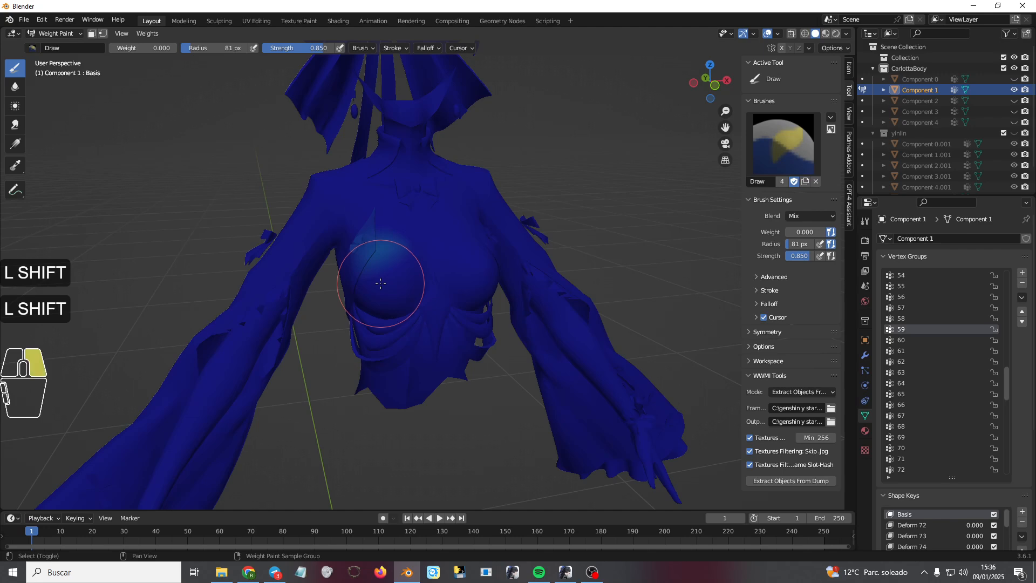
pyautogui.keyDown('shift'); pyautogui.rightClick(337, 283); pyautogui.keyUp('shift')
pyautogui.click(334, 294)
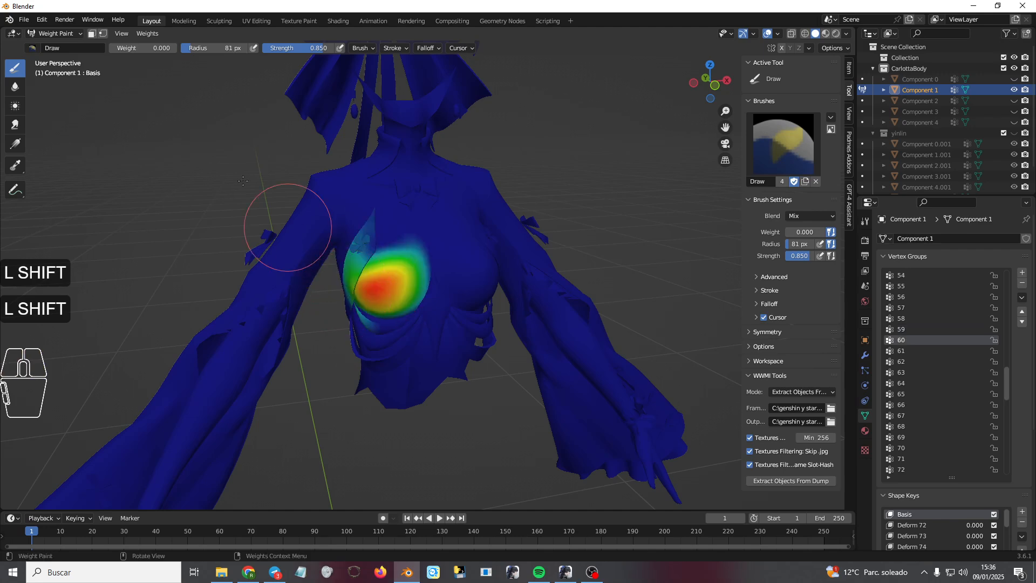
# - Set the brush strength to 0.950 and paint down the weights of vertex group 60 across the character's right breast
pyautogui.click(326, 48)
pyautogui.click(274, 48)
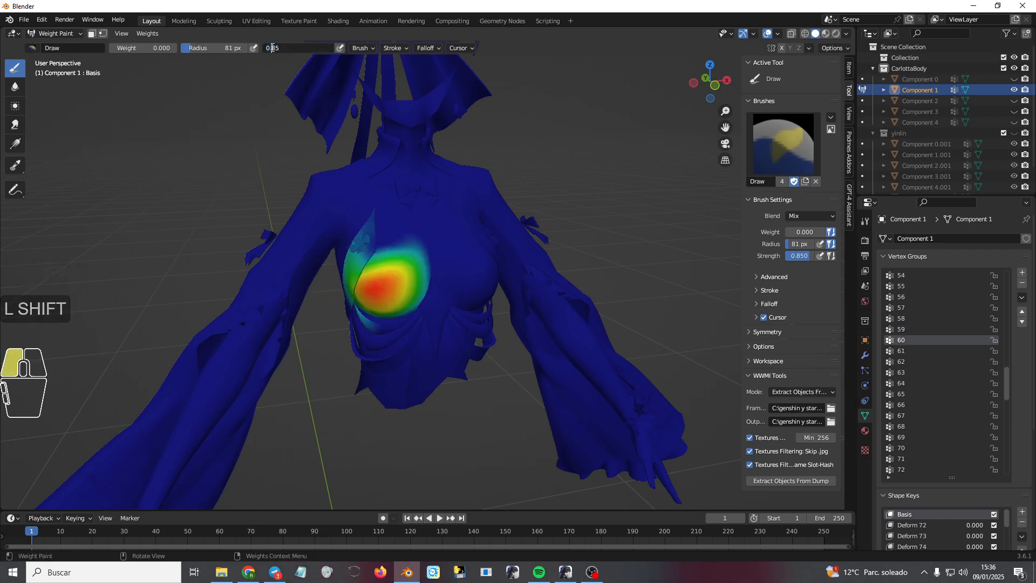
pyautogui.press('BackSpace')
pyautogui.write('9')
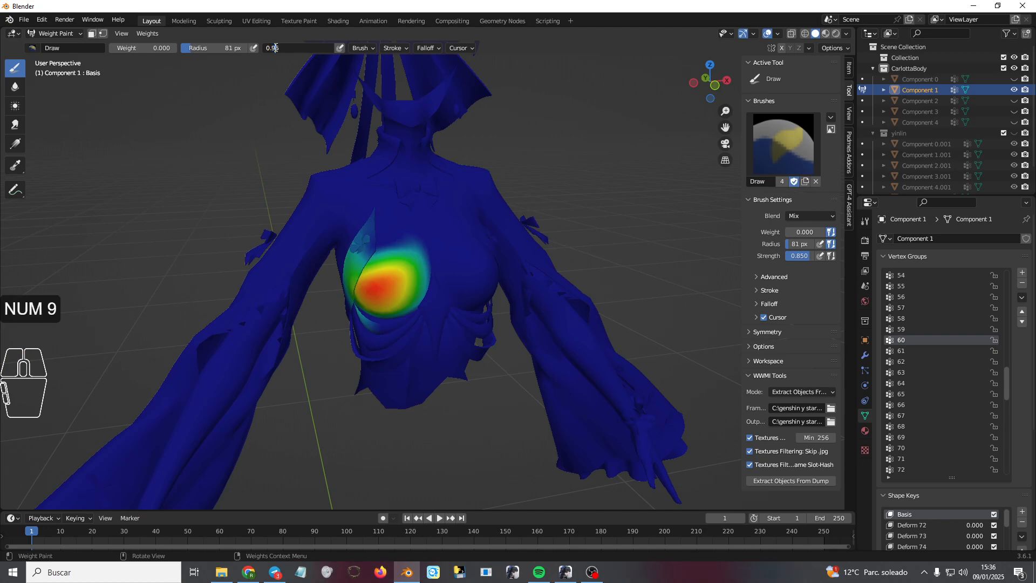
pyautogui.press('Return')
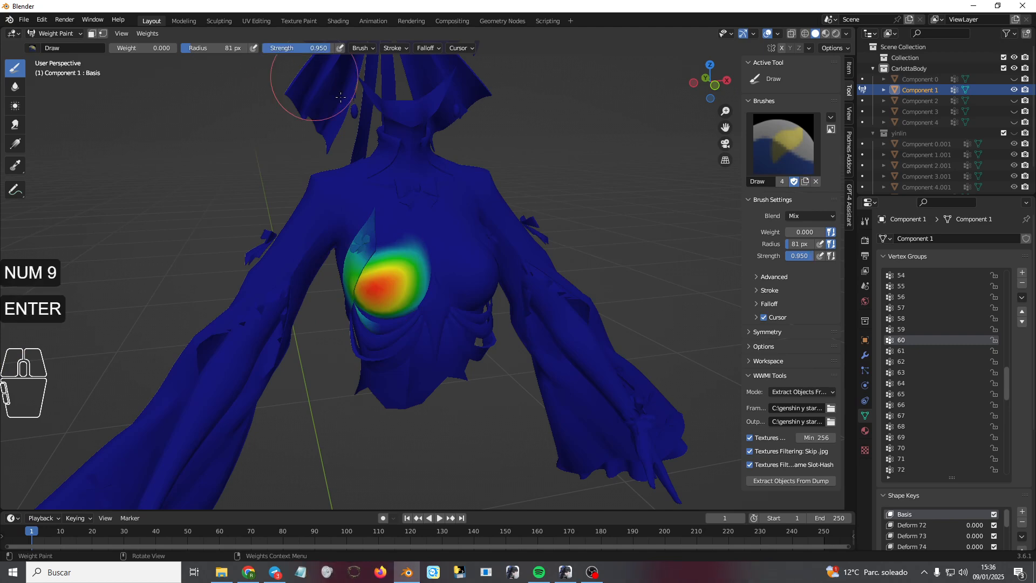
pyautogui.moveTo(410, 267); pyautogui.dragTo(416, 250, button='middle')
pyautogui.scroll(2, 416, 250)
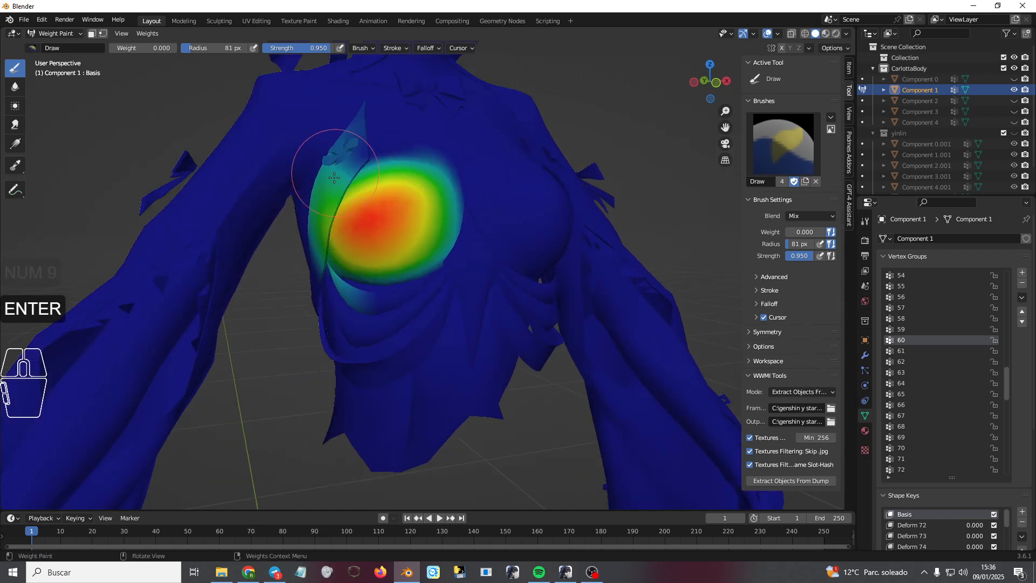
pyautogui.scroll(-3, 334, 178)
pyautogui.moveTo(357, 174); pyautogui.dragTo(367, 226, button='middle')
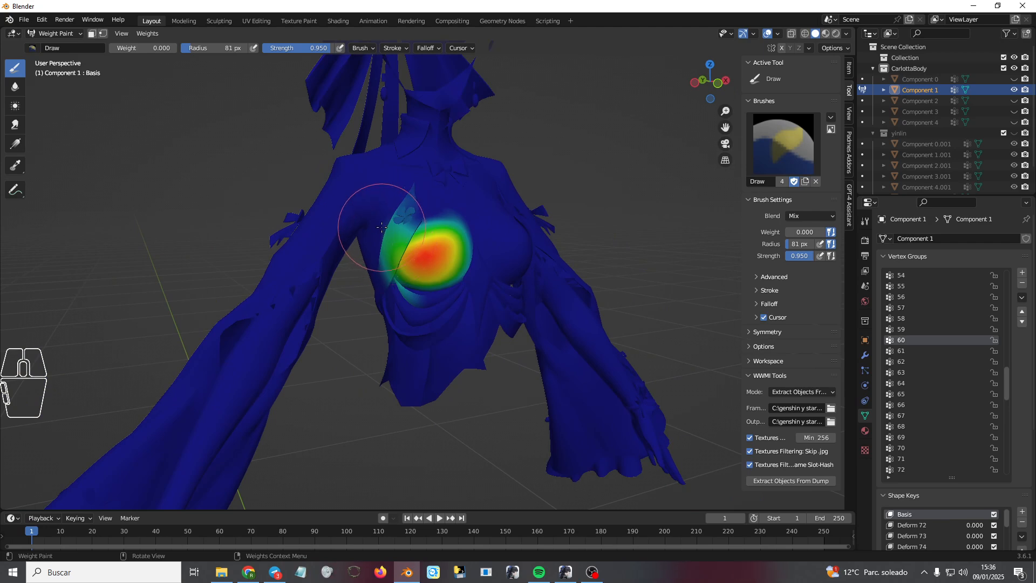
pyautogui.moveTo(388, 213)
pyautogui.mouseDown()
pyautogui.moveTo(416, 312)
pyautogui.moveTo(414, 211)
pyautogui.moveTo(421, 279)
pyautogui.moveTo(439, 296)
pyautogui.moveTo(434, 215)
pyautogui.moveTo(435, 248)
pyautogui.moveTo(452, 241)
pyautogui.moveTo(486, 260)
pyautogui.mouseUp()
# - Sample vertex group 72 on the character's left breast and paint down its weights with the same brush
pyautogui.moveTo(486, 260)
pyautogui.mouseDown(button='middle')
pyautogui.moveTo(370, 254)
pyautogui.moveTo(384, 259)
pyautogui.moveTo(366, 266)
pyautogui.moveTo(397, 260)
pyautogui.moveTo(381, 268)
pyautogui.mouseUp(button='middle')
pyautogui.keyDown('shift'); pyautogui.rightClick(381, 267); pyautogui.keyUp('shift')
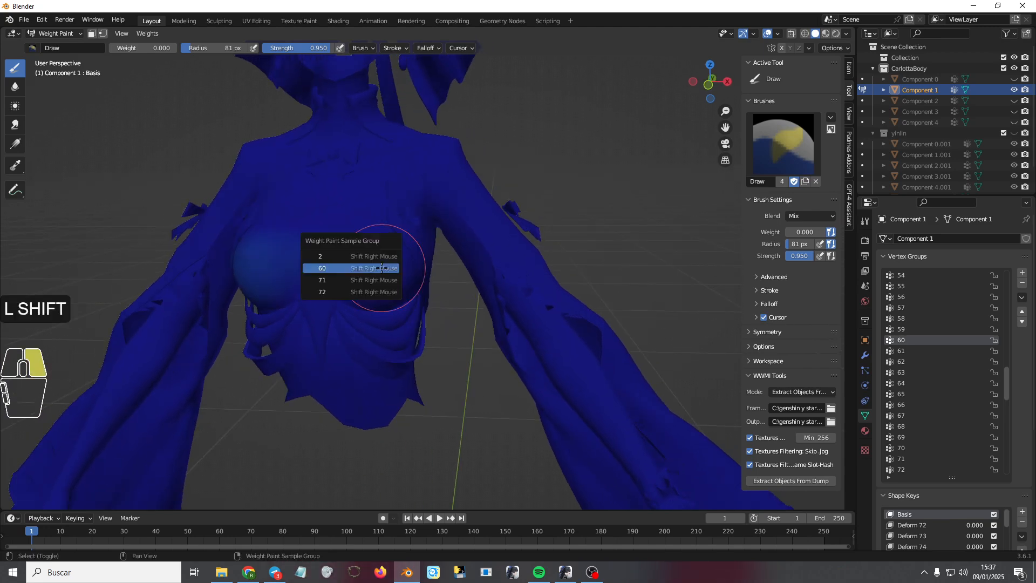
pyautogui.click(347, 291)
pyautogui.moveTo(347, 291); pyautogui.dragTo(313, 252, button='middle')
pyautogui.moveTo(313, 252)
pyautogui.mouseDown()
pyautogui.moveTo(280, 210)
pyautogui.moveTo(404, 243)
pyautogui.moveTo(382, 277)
pyautogui.moveTo(370, 178)
pyautogui.moveTo(389, 173)
pyautogui.moveTo(382, 273)
pyautogui.moveTo(331, 284)
pyautogui.moveTo(309, 222)
pyautogui.moveTo(332, 313)
pyautogui.moveTo(386, 253)
pyautogui.moveTo(326, 247)
pyautogui.mouseUp()
pyautogui.moveTo(325, 247); pyautogui.dragTo(330, 280, button='middle')
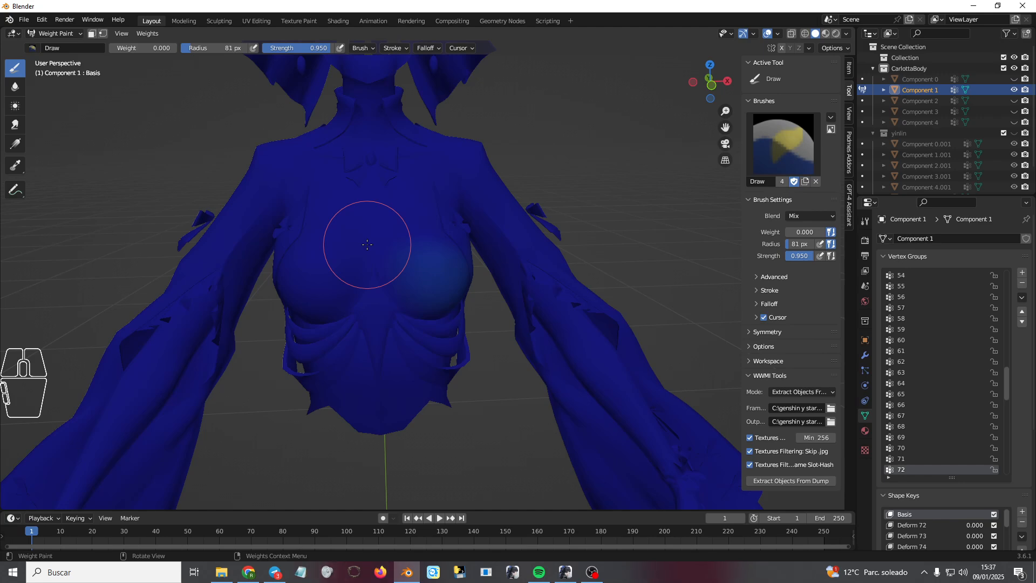
# - Sample vertex group 2 on the upper chest and examine its weights across the bow, the collar and both breasts
pyautogui.keyDown('shift'); pyautogui.rightClick(373, 188); pyautogui.keyUp('shift')
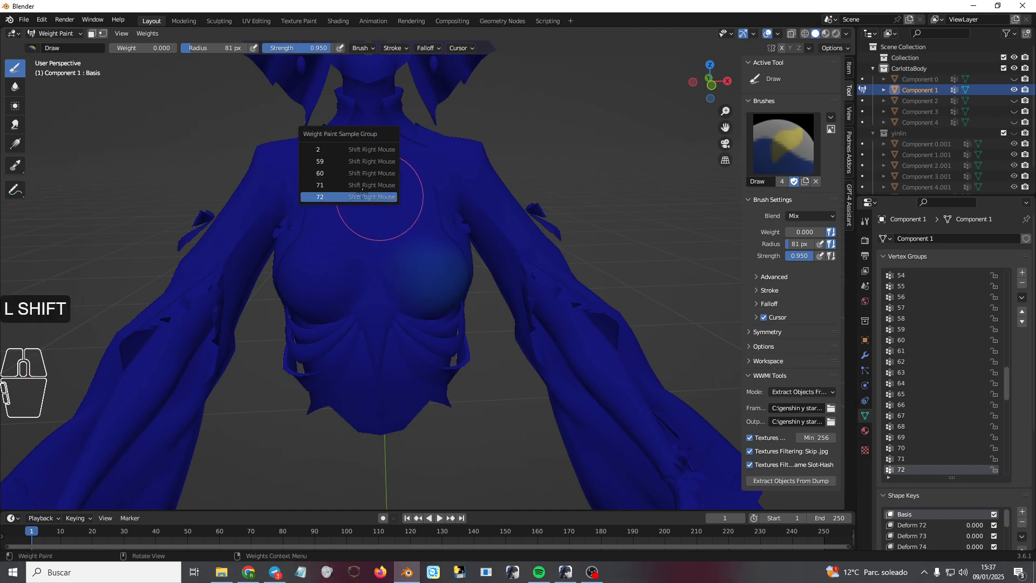
pyautogui.click(334, 149)
pyautogui.scroll(7, 368, 181)
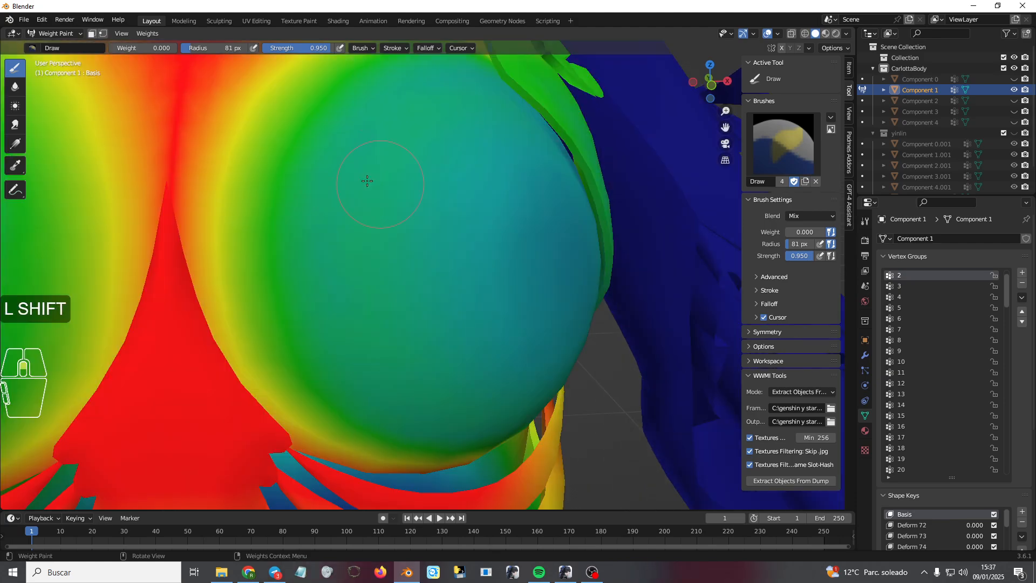
pyautogui.scroll(-5, 298, 124)
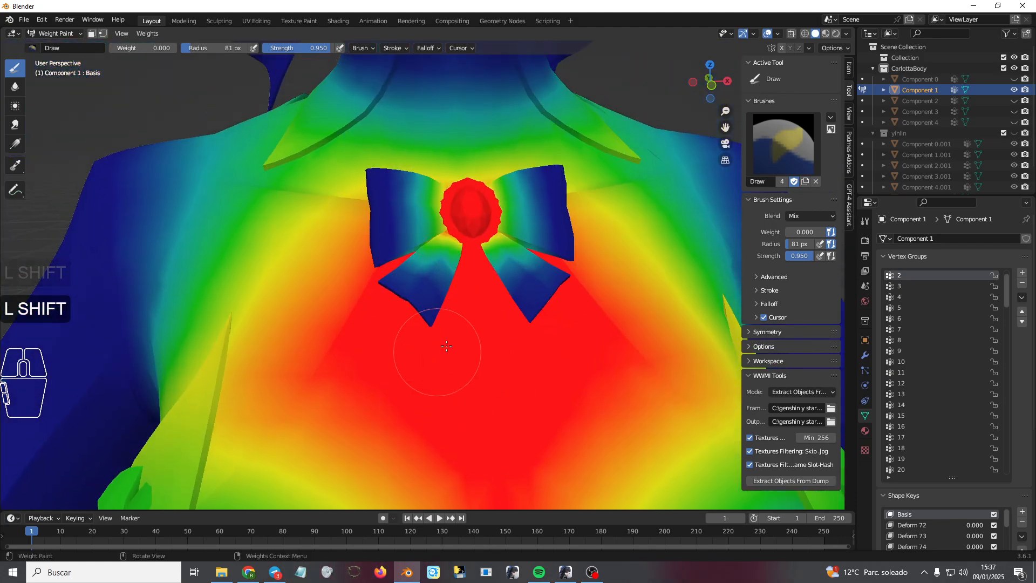
pyautogui.scroll(-2, 469, 347)
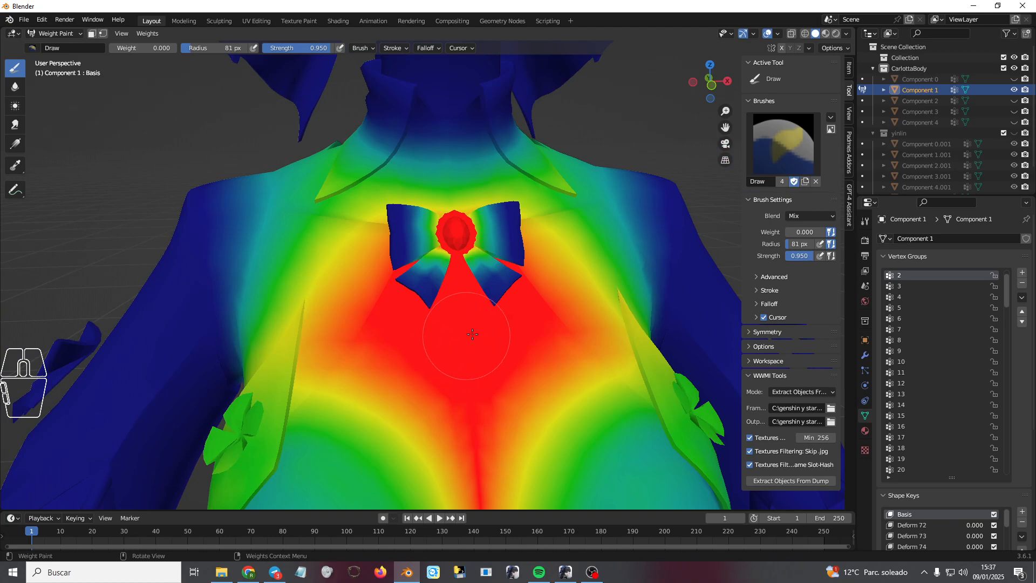
pyautogui.scroll(-2, 461, 335)
pyautogui.scroll(2, 398, 391)
pyautogui.scroll(-3, 368, 423)
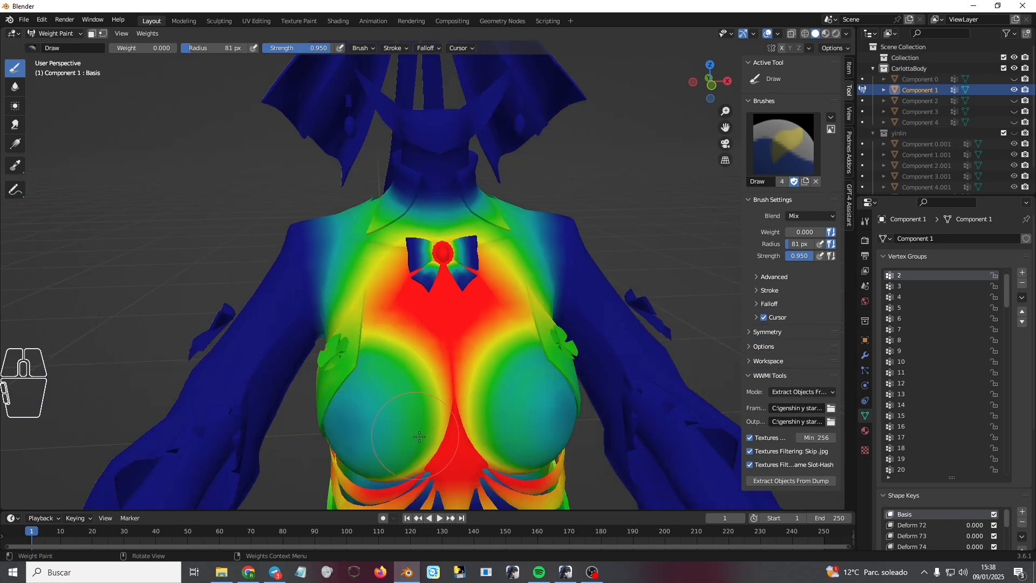
pyautogui.keyDown('shift'); pyautogui.moveTo(419, 436); pyautogui.dragTo(412, 394, button='middle'); pyautogui.keyUp('shift')
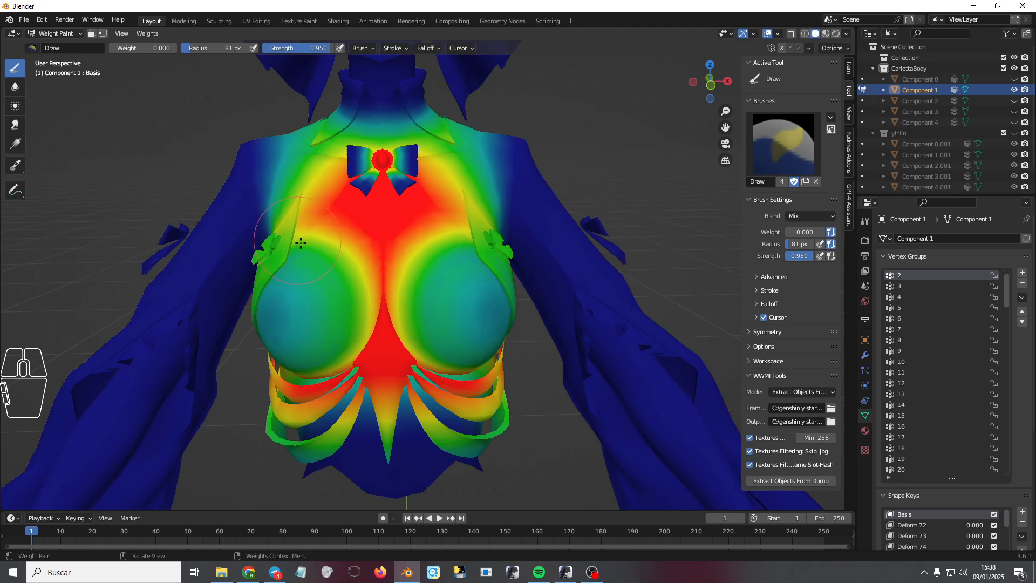
pyautogui.moveTo(330, 282); pyautogui.dragTo(337, 289, button='middle')
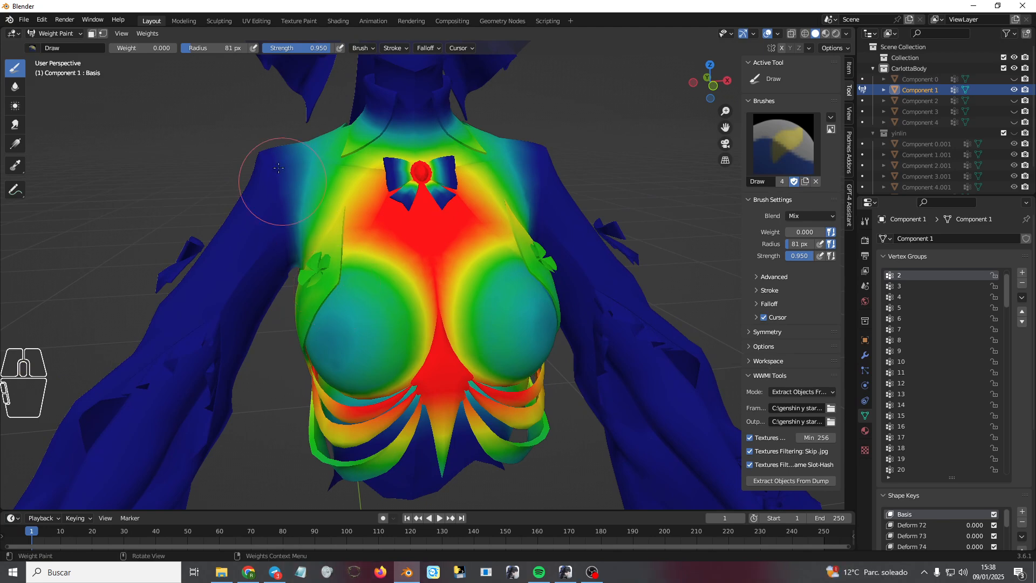
# - Sample the weights of vertex groups 2 and 59 on the character's right breast
pyautogui.click(150, 34)
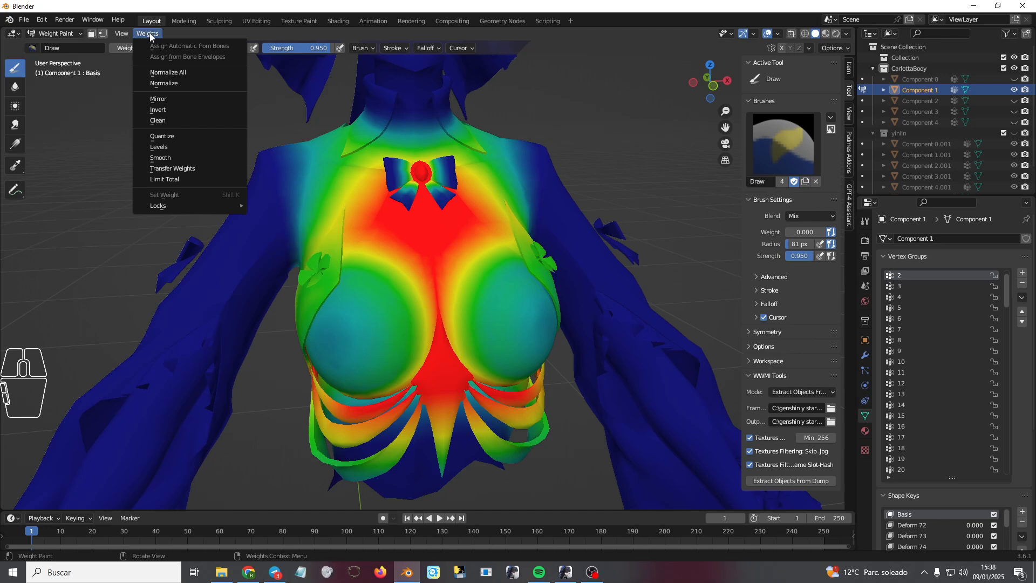
pyautogui.moveTo(348, 328); pyautogui.dragTo(429, 286, button='middle')
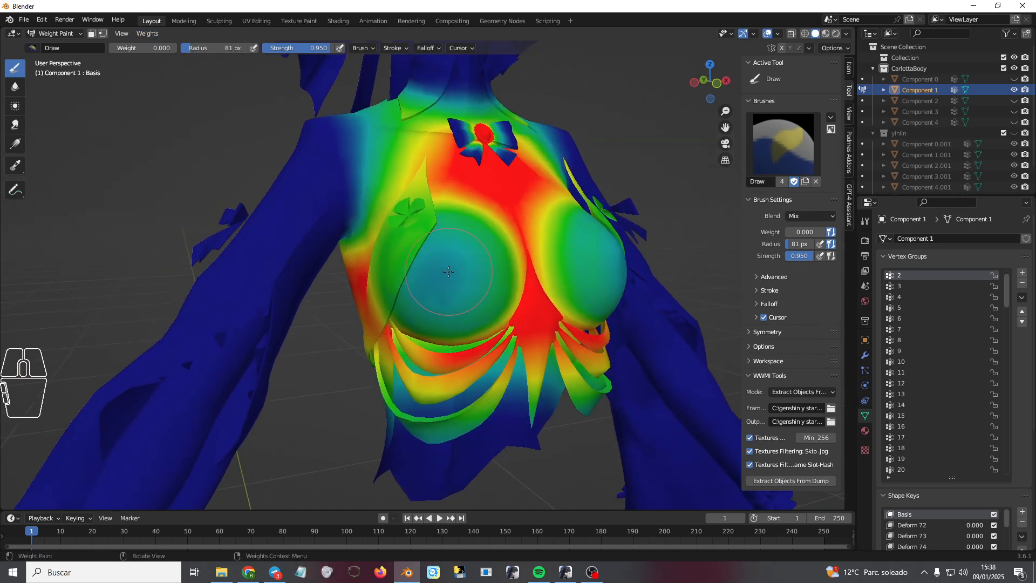
pyautogui.press('ctrl')
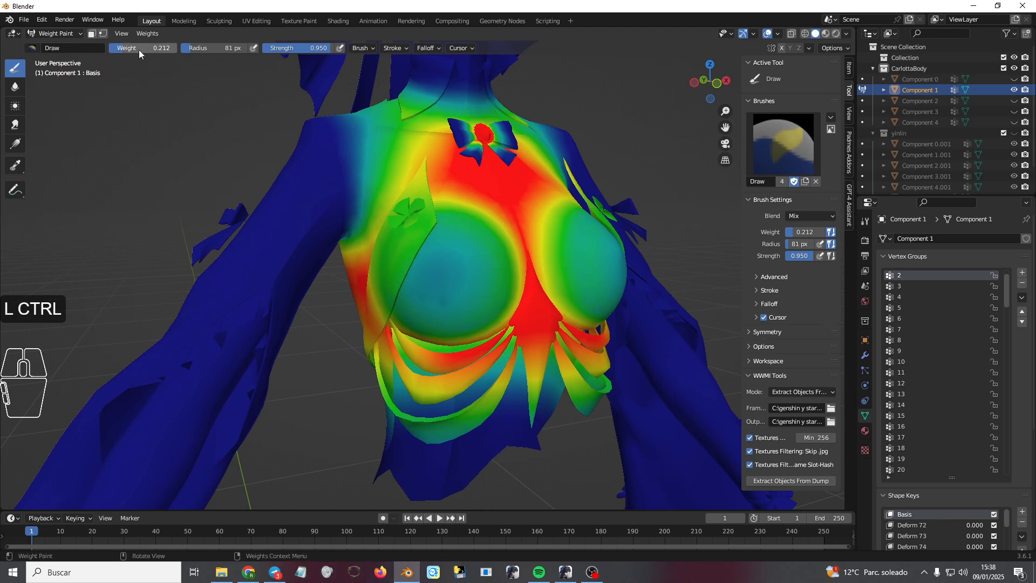
pyautogui.keyDown('ctrl'); pyautogui.keyDown('shift'); pyautogui.rightClick(456, 253); pyautogui.keyUp('shift'); pyautogui.keyUp('ctrl')
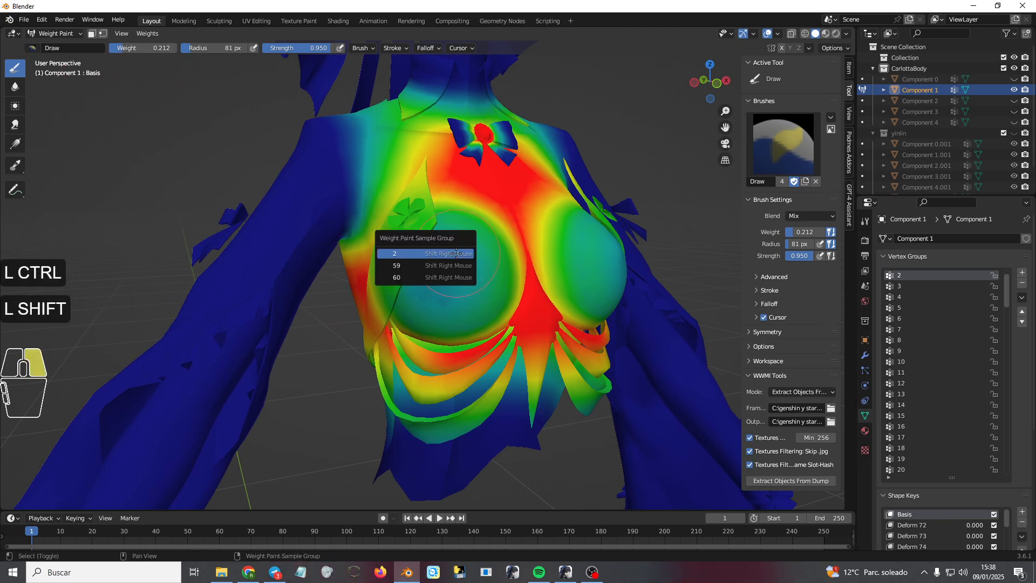
pyautogui.click(416, 266)
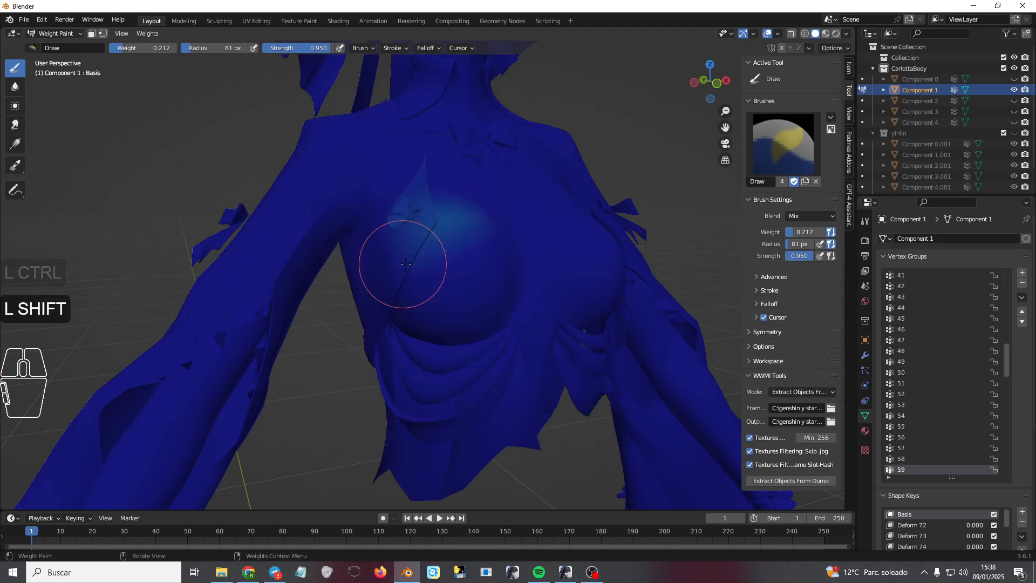
pyautogui.keyDown('ctrl'); pyautogui.rightClick(442, 267); pyautogui.keyUp('ctrl')
pyautogui.keyDown('ctrl'); pyautogui.rightClick(445, 270); pyautogui.keyUp('ctrl')
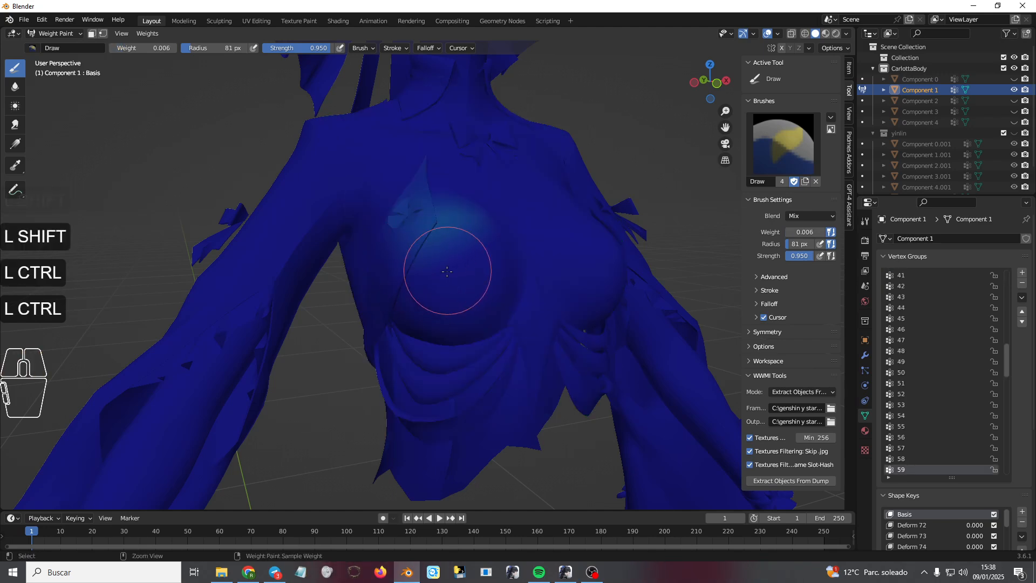
# - Sample vertex group 60 and its weight on the character's right breast and examine how it is distributed
pyautogui.keyDown('shift'); pyautogui.rightClick(441, 277); pyautogui.keyUp('shift')
pyautogui.click(438, 289)
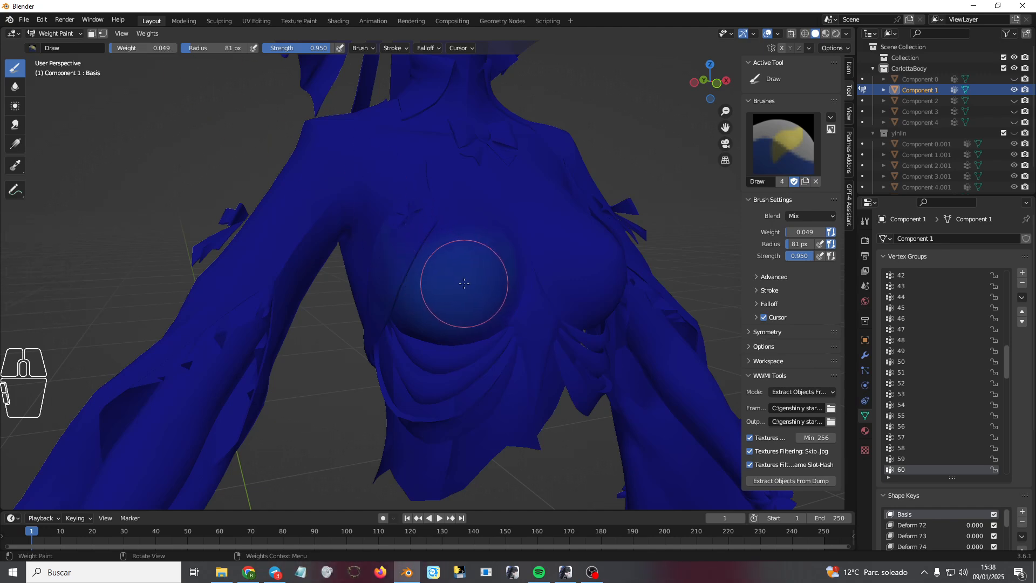
pyautogui.moveTo(463, 271); pyautogui.dragTo(427, 258, button='middle')
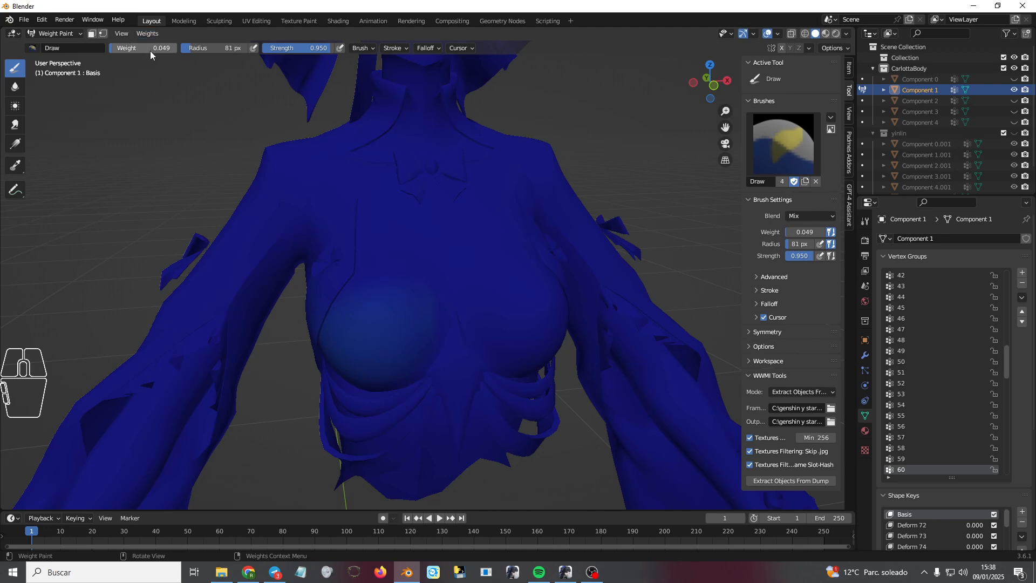
pyautogui.moveTo(427, 324); pyautogui.dragTo(447, 327, button='middle')
pyautogui.moveTo(510, 293); pyautogui.dragTo(486, 282, button='middle')
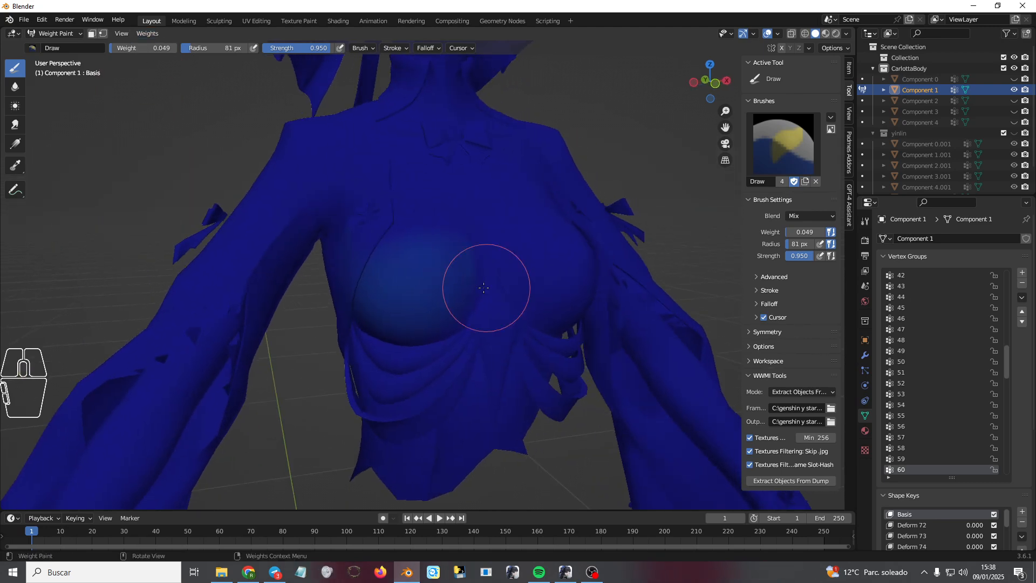
# - Normalize all vertex groups of Component 1 with Lock Active turned off
pyautogui.click(154, 34)
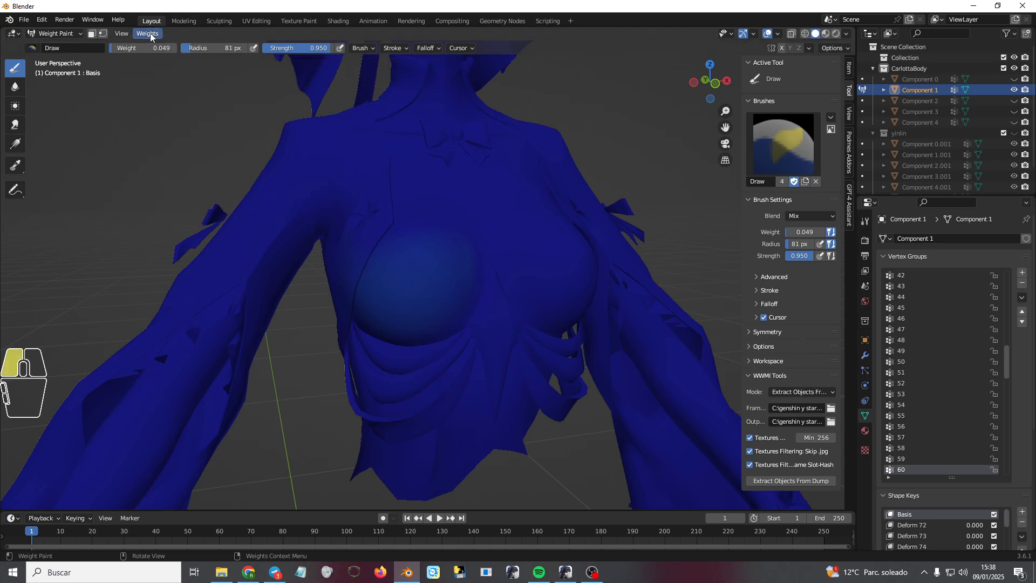
pyautogui.click(150, 33)
pyautogui.click(172, 76)
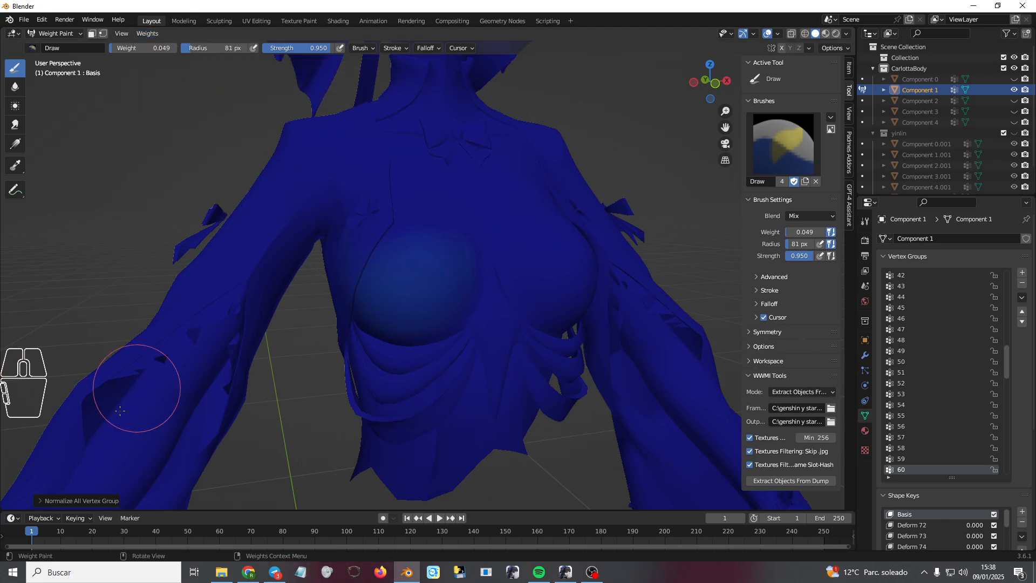
pyautogui.click(39, 500)
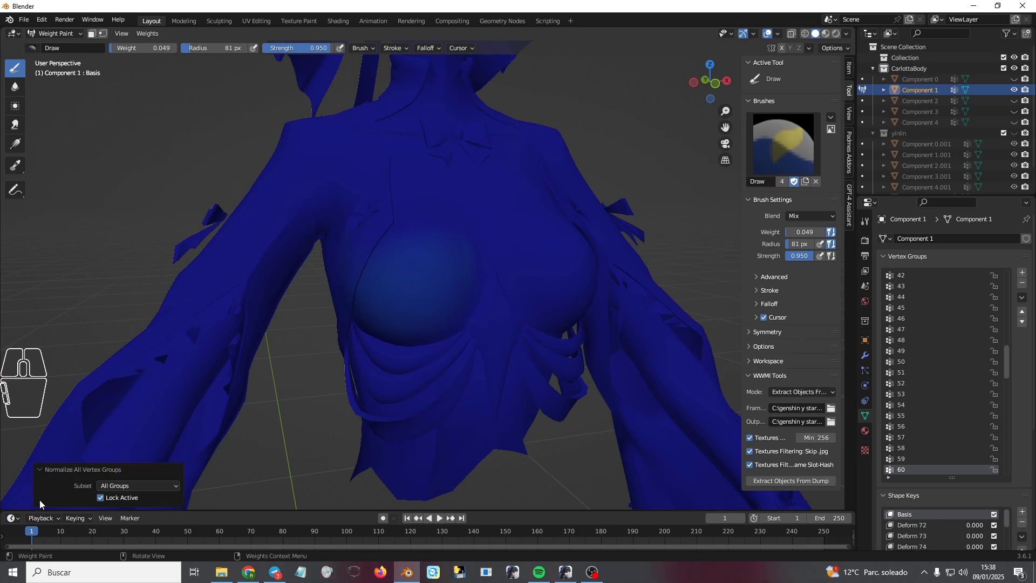
pyautogui.click(101, 498)
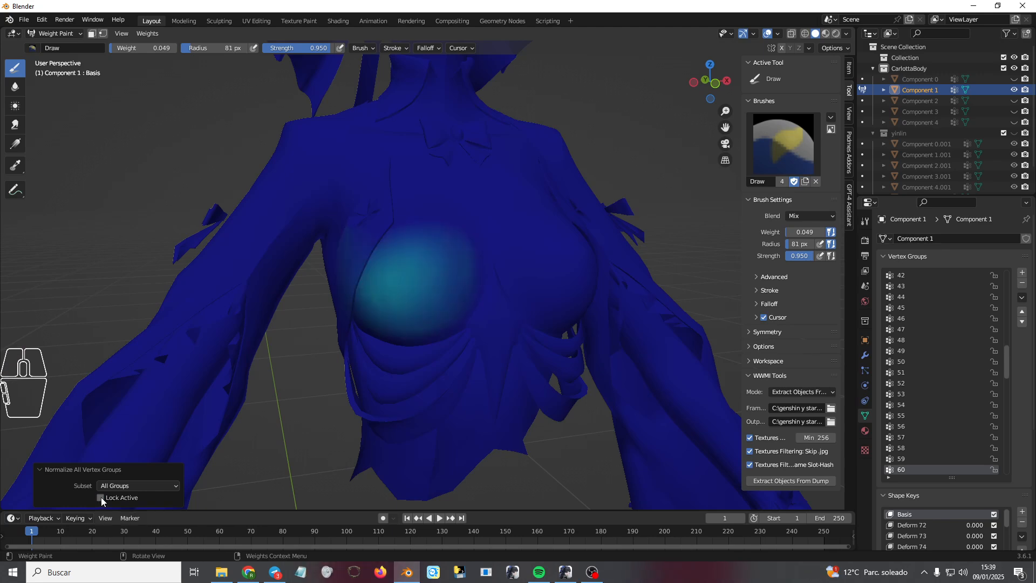
# - Sample vertex group 2 on the upper chest and examine its normalized weights across both breasts and the surrounding torso
pyautogui.moveTo(430, 338); pyautogui.dragTo(346, 300, button='middle')
pyautogui.moveTo(492, 300)
pyautogui.mouseDown(button='middle')
pyautogui.moveTo(480, 281)
pyautogui.moveTo(461, 295)
pyautogui.mouseUp(button='middle')
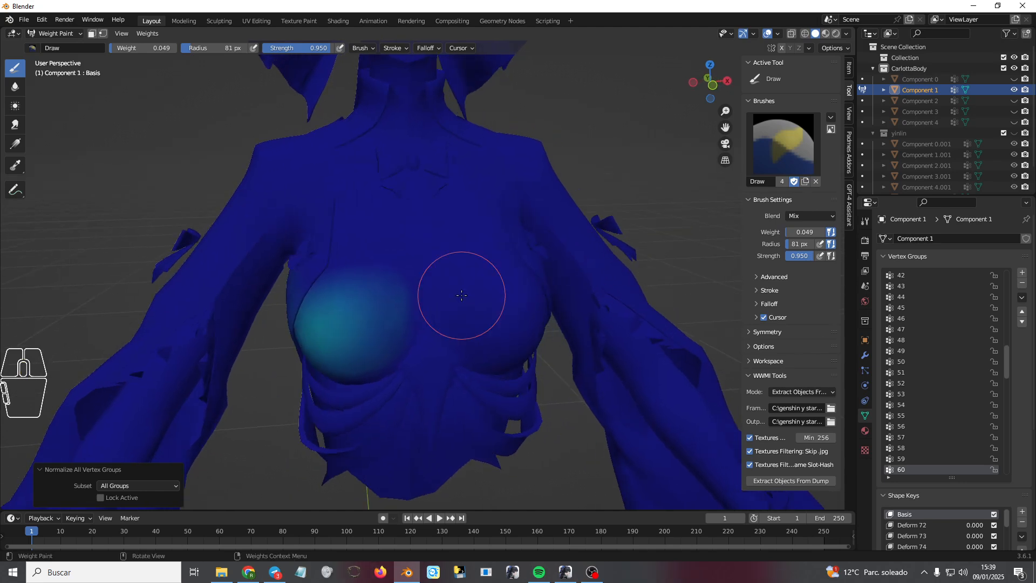
pyautogui.keyDown('shift'); pyautogui.rightClick(410, 227); pyautogui.keyUp('shift')
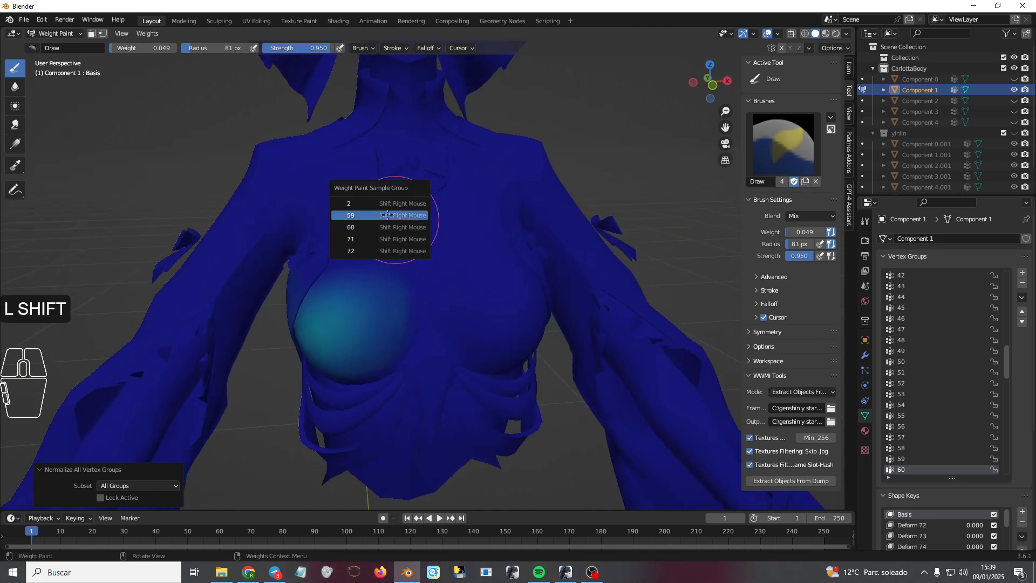
pyautogui.click(386, 208)
pyautogui.moveTo(386, 208); pyautogui.dragTo(446, 307, button='middle')
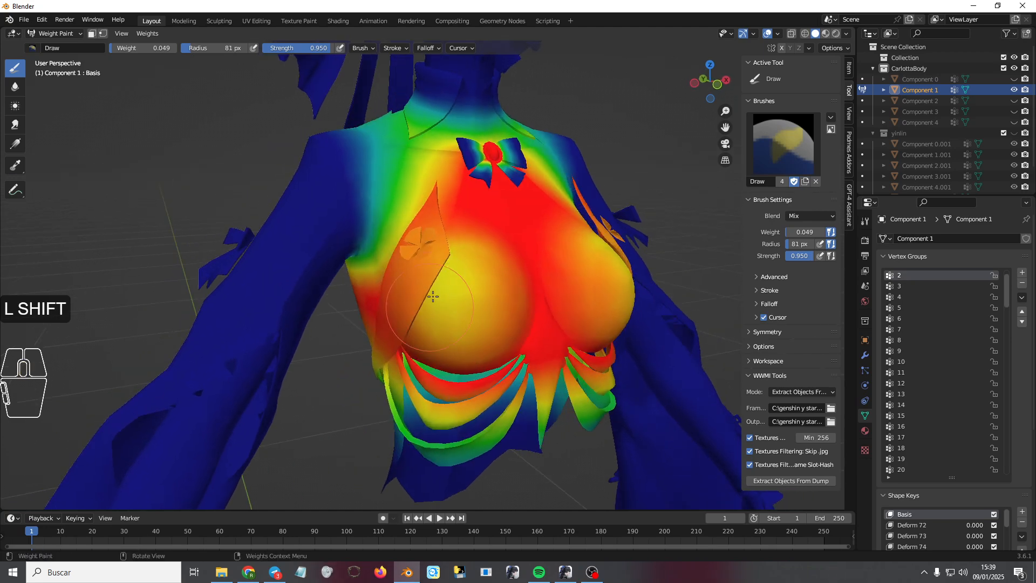
pyautogui.scroll(2, 461, 288)
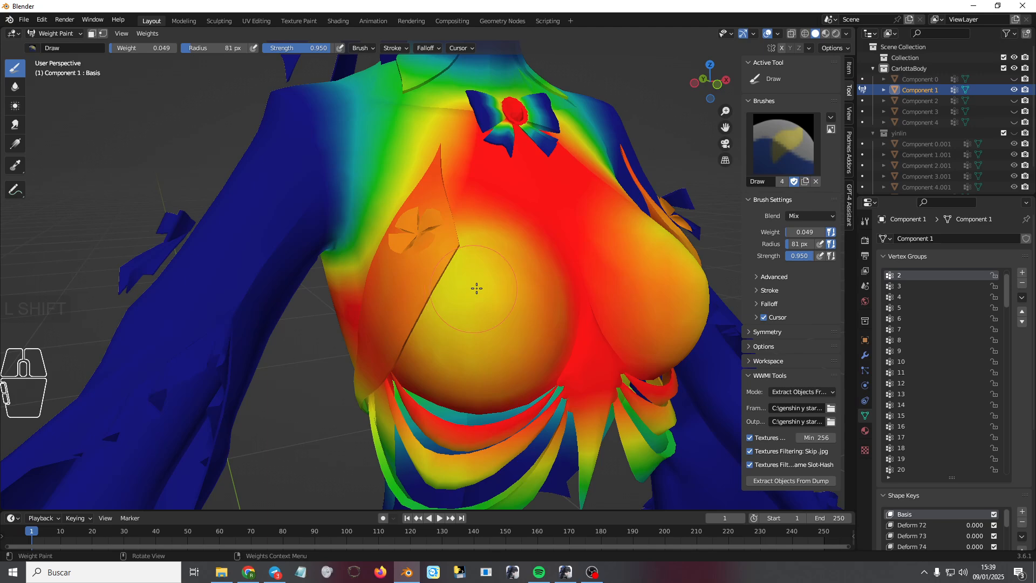
pyautogui.moveTo(502, 312); pyautogui.dragTo(488, 314, button='middle')
pyautogui.scroll(-4, 379, 256)
pyautogui.moveTo(379, 256); pyautogui.dragTo(402, 280, button='middle')
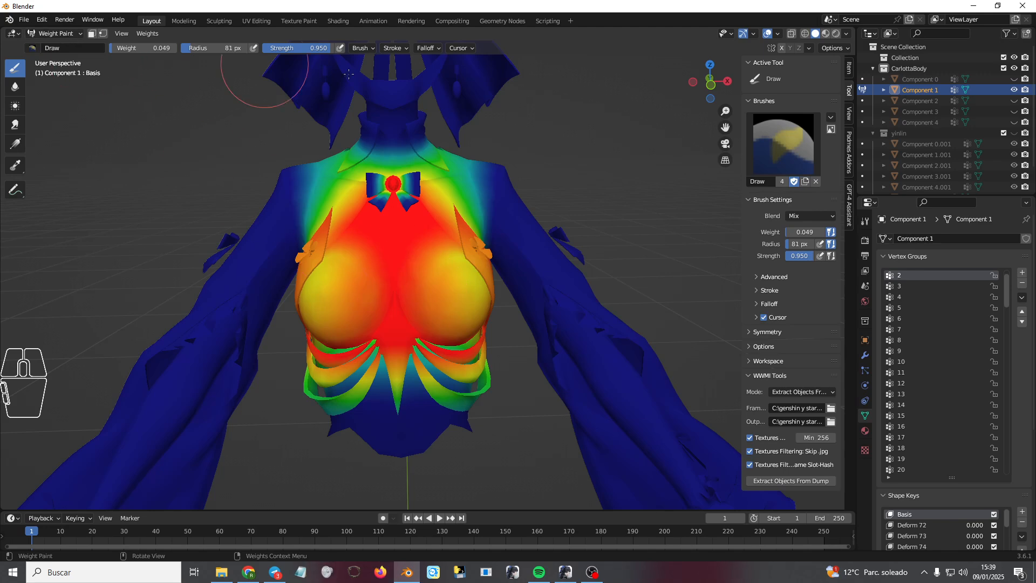
# - Return to Object Mode, show only Component 2 and put it into Weight Paint mode
pyautogui.click(55, 34)
pyautogui.click(54, 46)
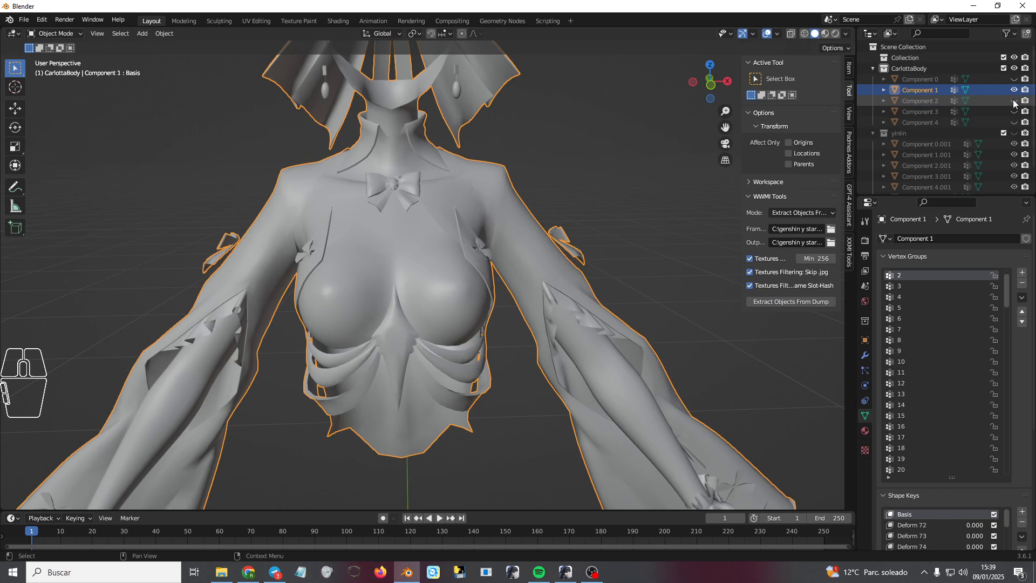
pyautogui.keyDown('ctrl'); pyautogui.click(1014, 100); pyautogui.keyUp('ctrl')
pyautogui.click(920, 101)
pyautogui.click(76, 35)
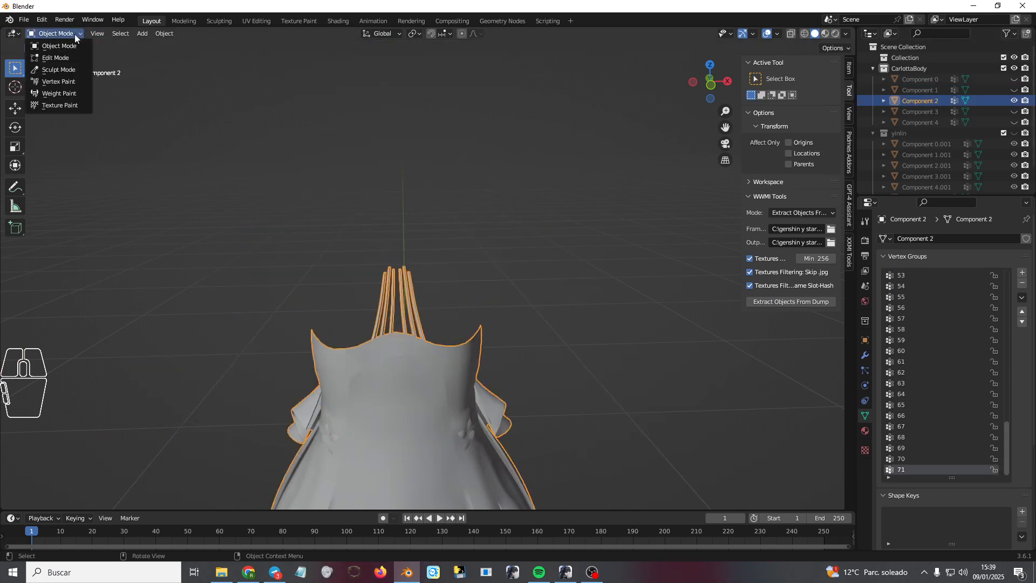
pyautogui.click(59, 93)
pyautogui.keyDown('shift'); pyautogui.moveTo(427, 370); pyautogui.dragTo(416, 273, button='middle'); pyautogui.keyUp('shift')
pyautogui.scroll(2, 405, 265)
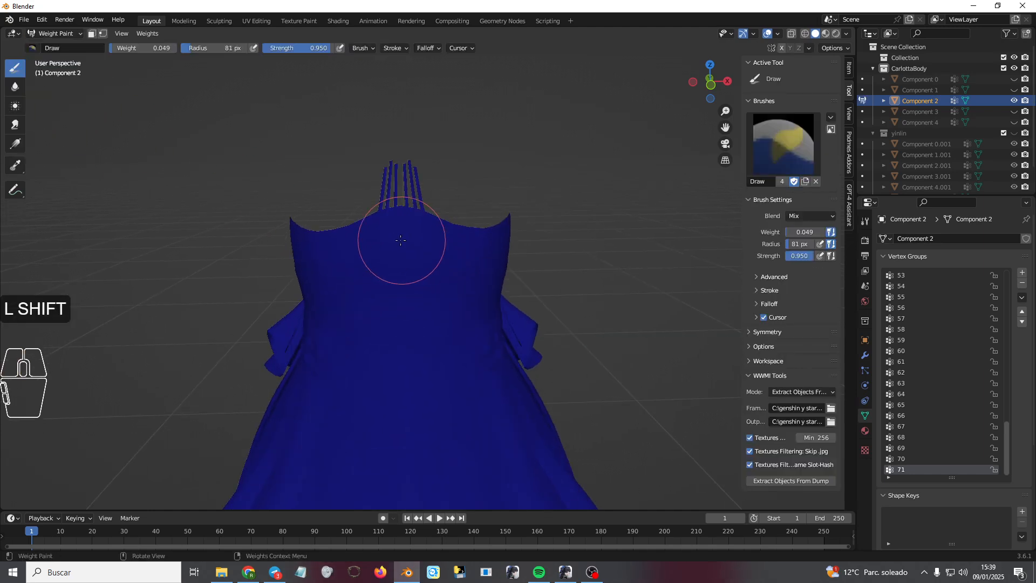
# - Sample vertex group 31 on the dress's upper edge at the character's right side and paint it out with brush weight 0.000
pyautogui.keyDown('shift'); pyautogui.rightClick(328, 233); pyautogui.keyUp('shift')
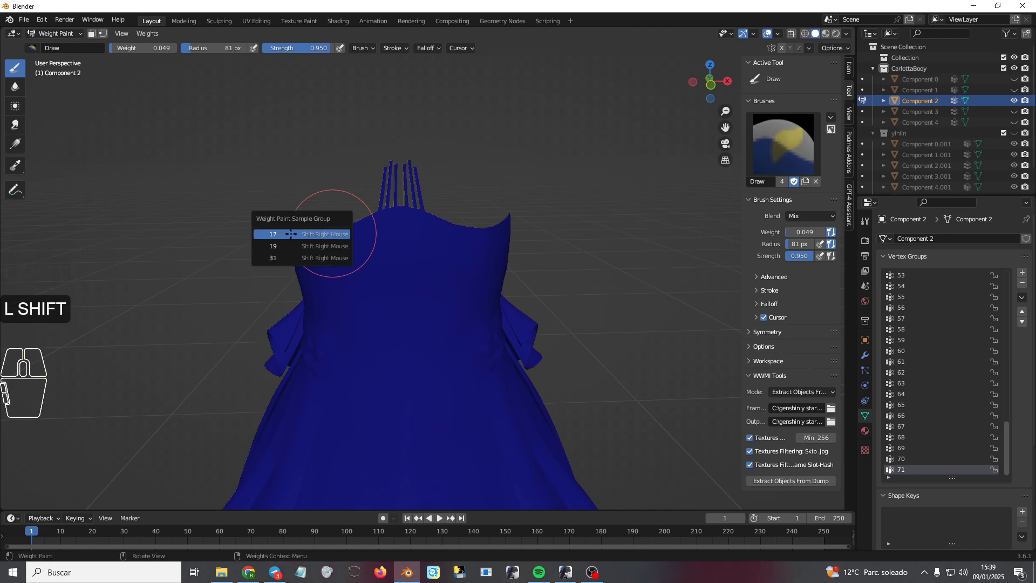
pyautogui.click(311, 236)
pyautogui.keyDown('shift'); pyautogui.rightClick(324, 237); pyautogui.keyUp('shift')
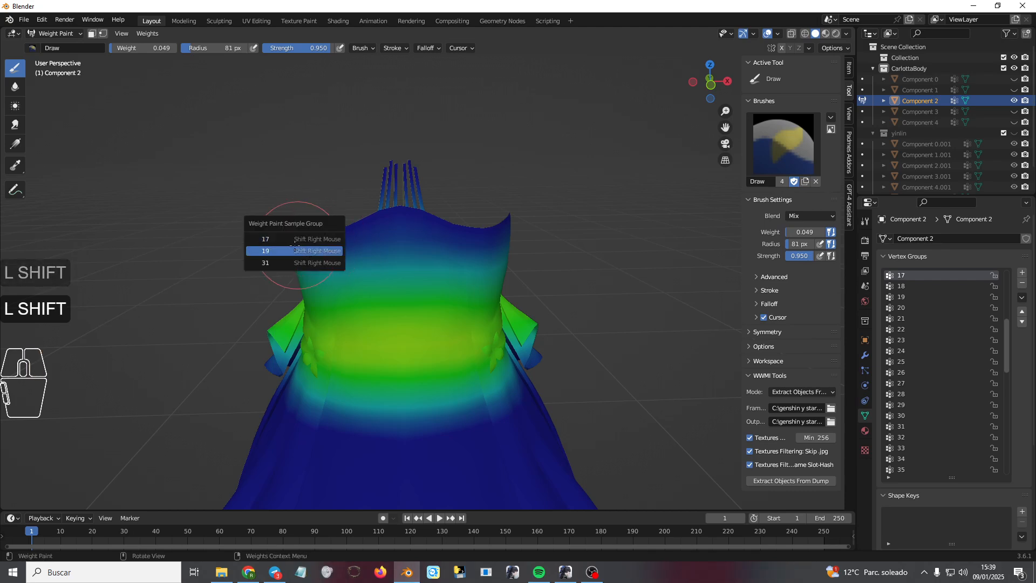
pyautogui.click(330, 240)
pyautogui.click(322, 248)
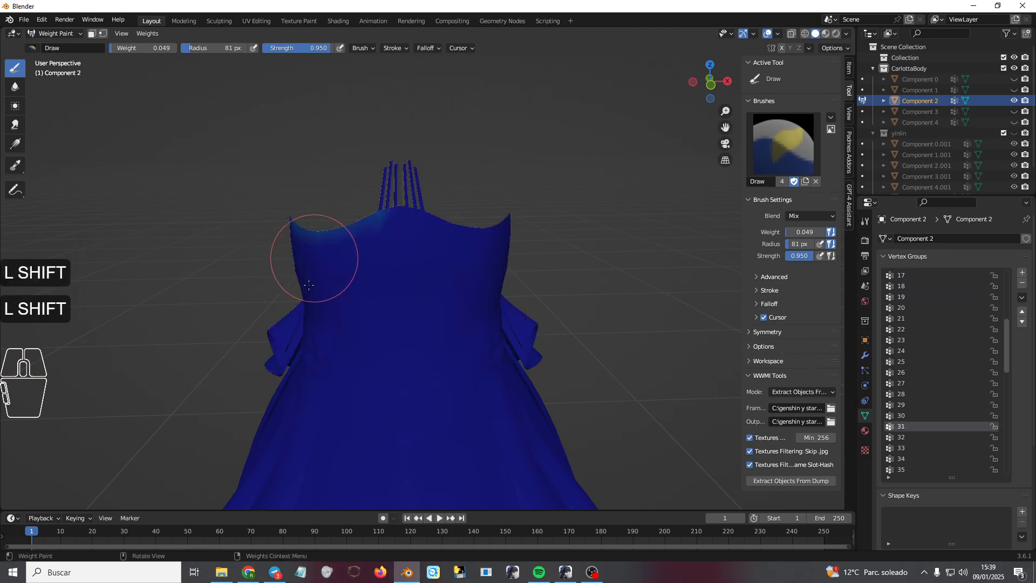
pyautogui.moveTo(349, 301); pyautogui.dragTo(363, 304, button='middle')
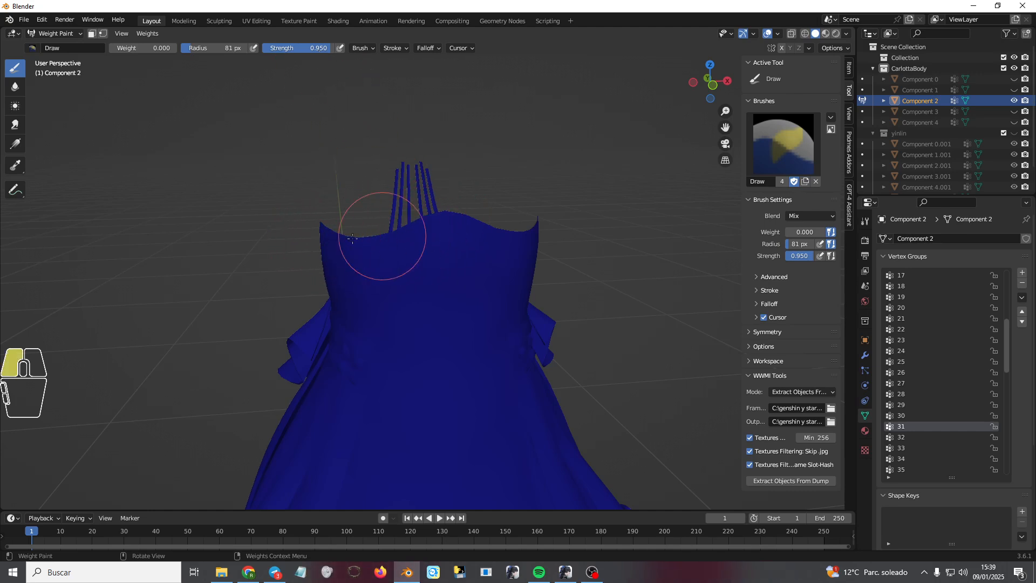
pyautogui.moveTo(392, 233); pyautogui.dragTo(396, 232)
# - Sample vertex group 30 on the dress's upper edge at the character's left side and paint it out with brush weight 0.000
pyautogui.moveTo(425, 243)
pyautogui.mouseDown(button='middle')
pyautogui.moveTo(402, 248)
pyautogui.moveTo(414, 250)
pyautogui.mouseUp(button='middle')
pyautogui.keyDown('shift'); pyautogui.rightClick(444, 255); pyautogui.keyUp('shift')
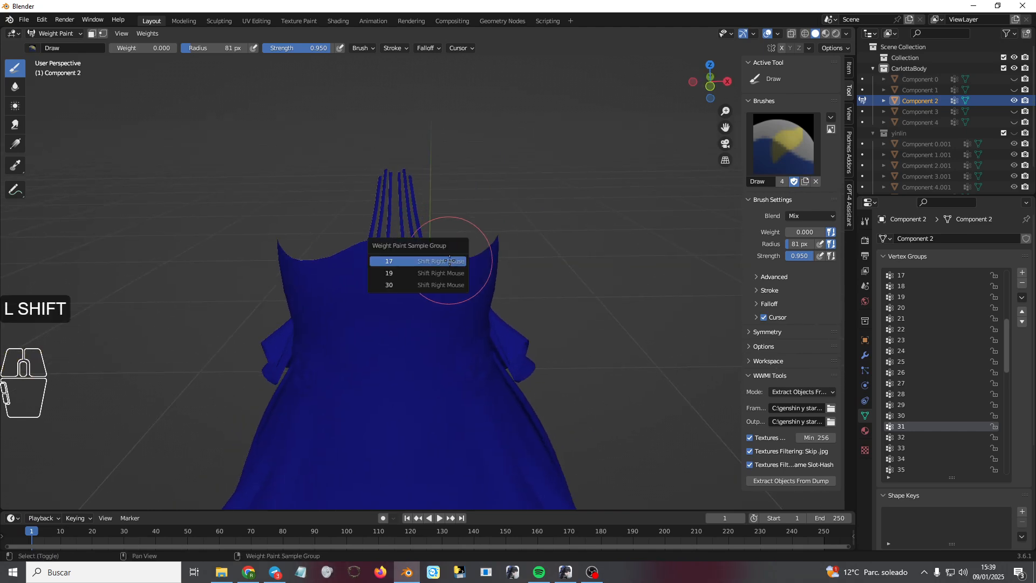
pyautogui.click(417, 285)
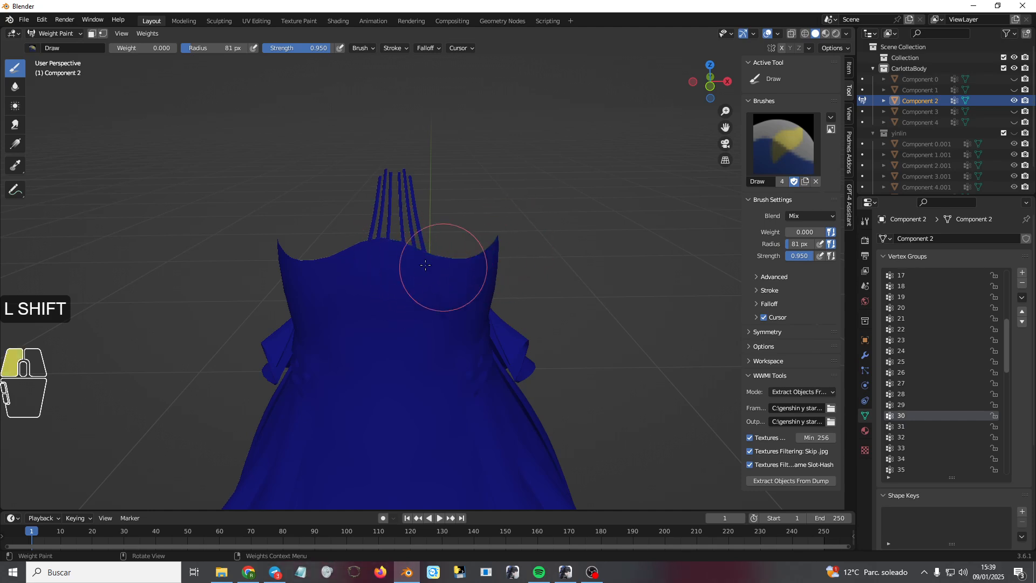
pyautogui.moveTo(538, 258); pyautogui.dragTo(399, 252)
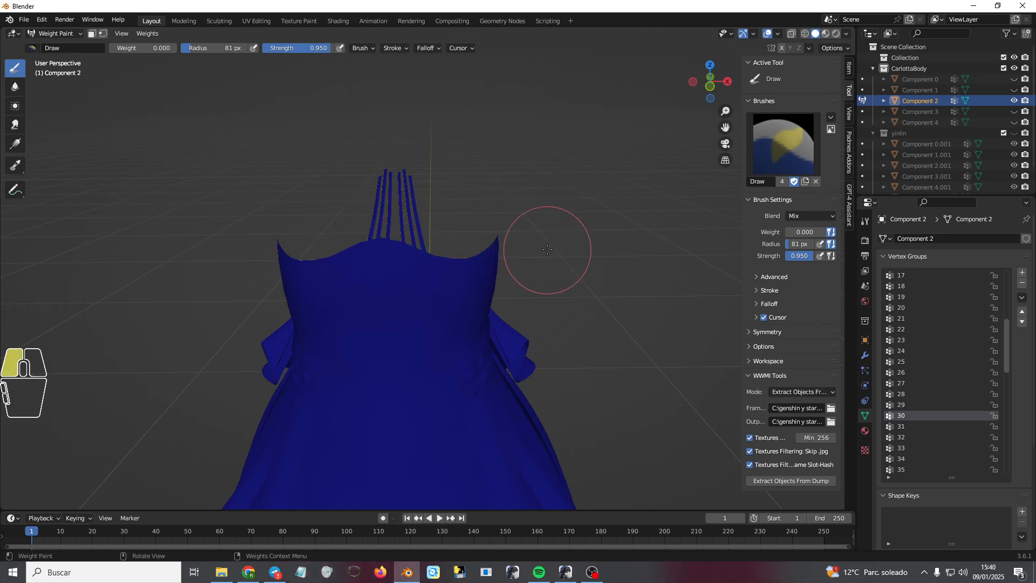
# - Normalize all vertex groups of Component 2 with Lock Active turned off
pyautogui.moveTo(425, 251)
pyautogui.mouseDown(button='middle')
pyautogui.moveTo(391, 255)
pyautogui.moveTo(443, 261)
pyautogui.mouseUp(button='middle')
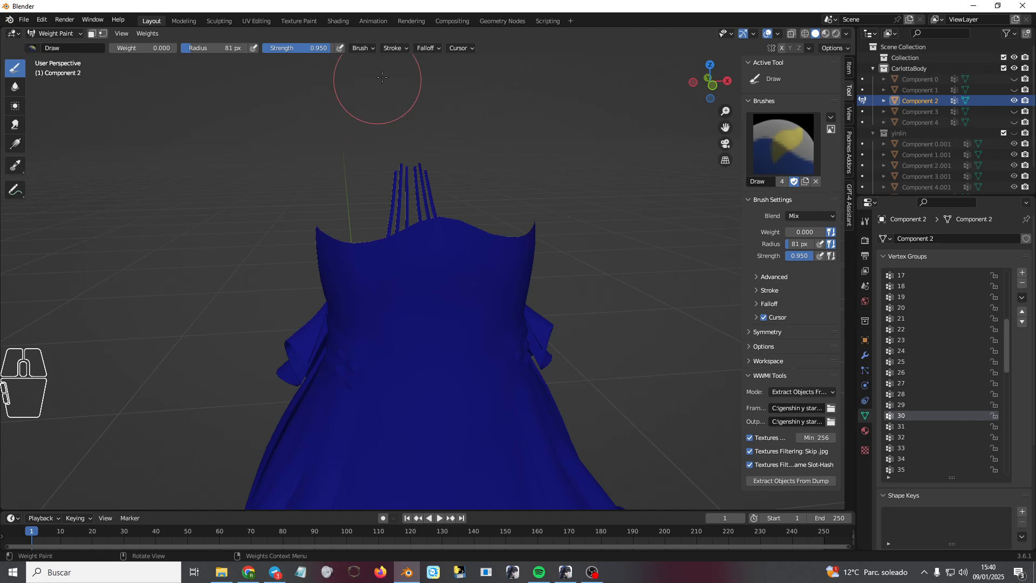
pyautogui.click(147, 34)
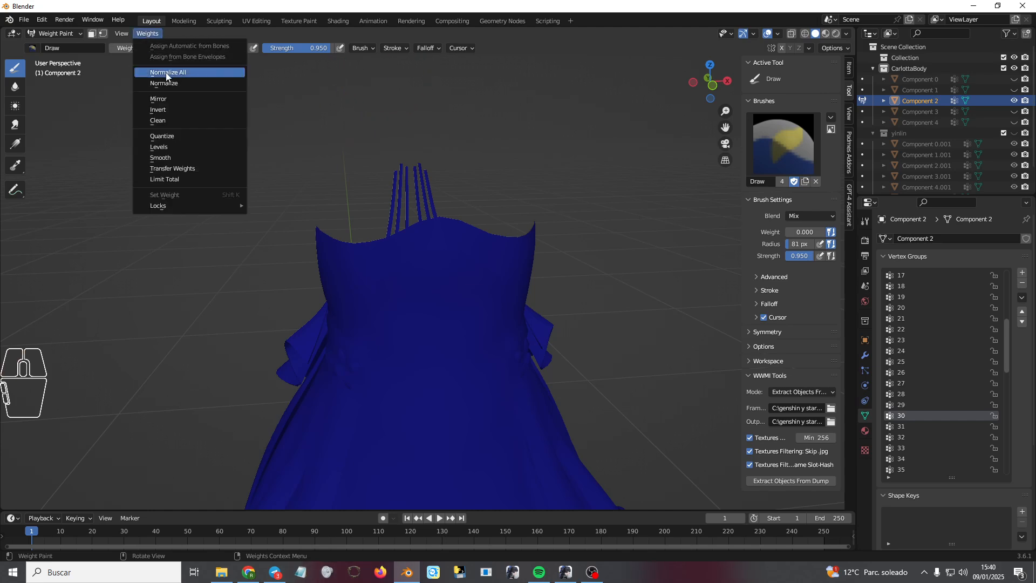
pyautogui.click(167, 74)
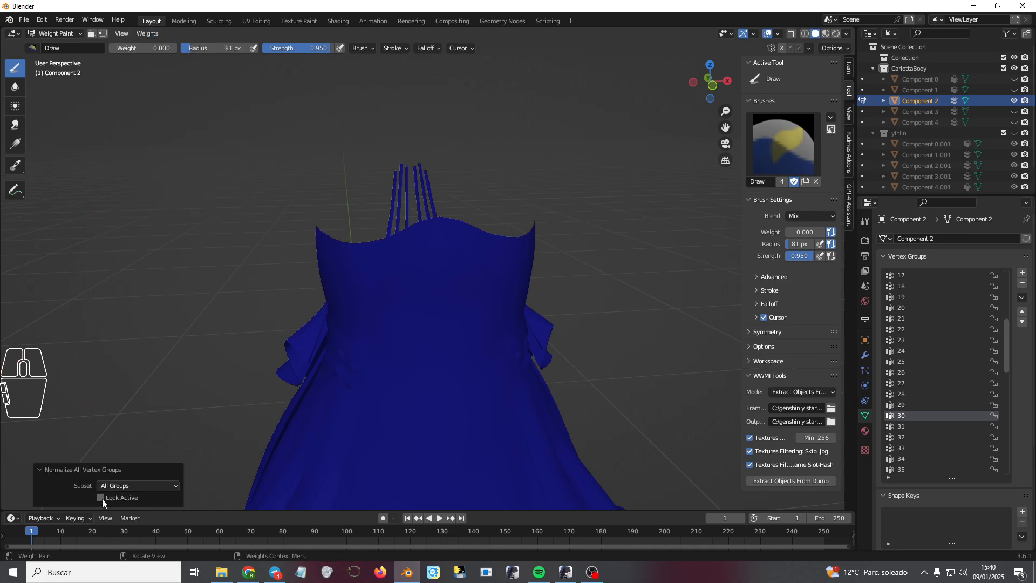
pyautogui.moveTo(446, 307); pyautogui.dragTo(443, 318, button='middle')
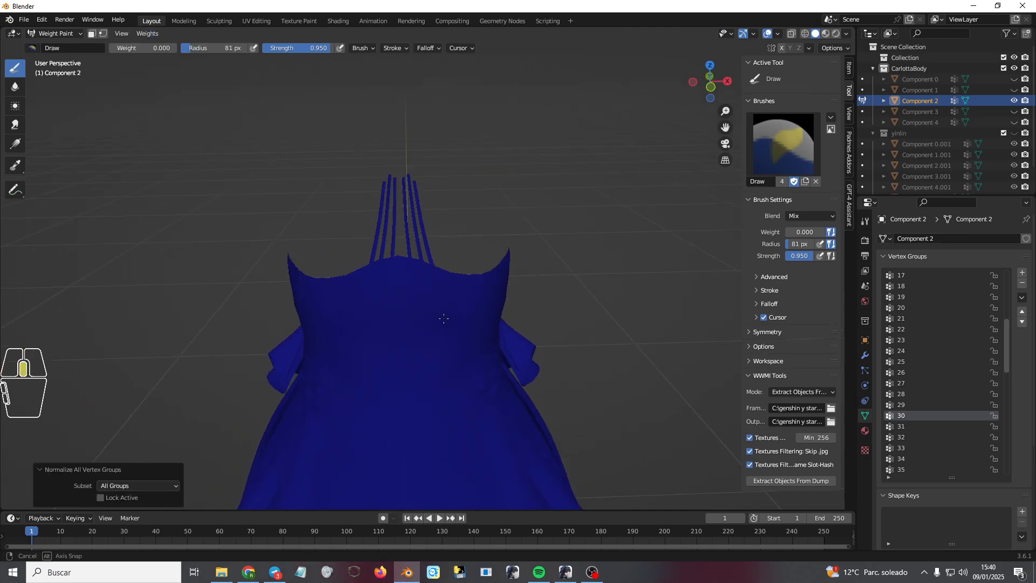
# - Return Component 2 to Object Mode and unhide Components 0, 1, 3 and 4 of the CarlottaBody collection
pyautogui.click(56, 34)
pyautogui.click(56, 47)
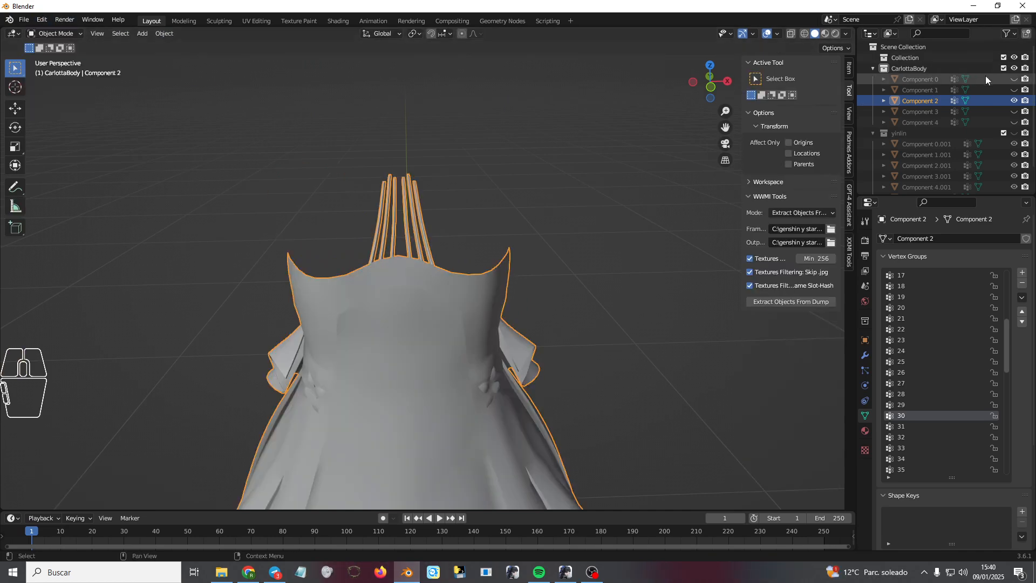
pyautogui.click(1014, 79)
pyautogui.click(1014, 90)
pyautogui.click(1014, 112)
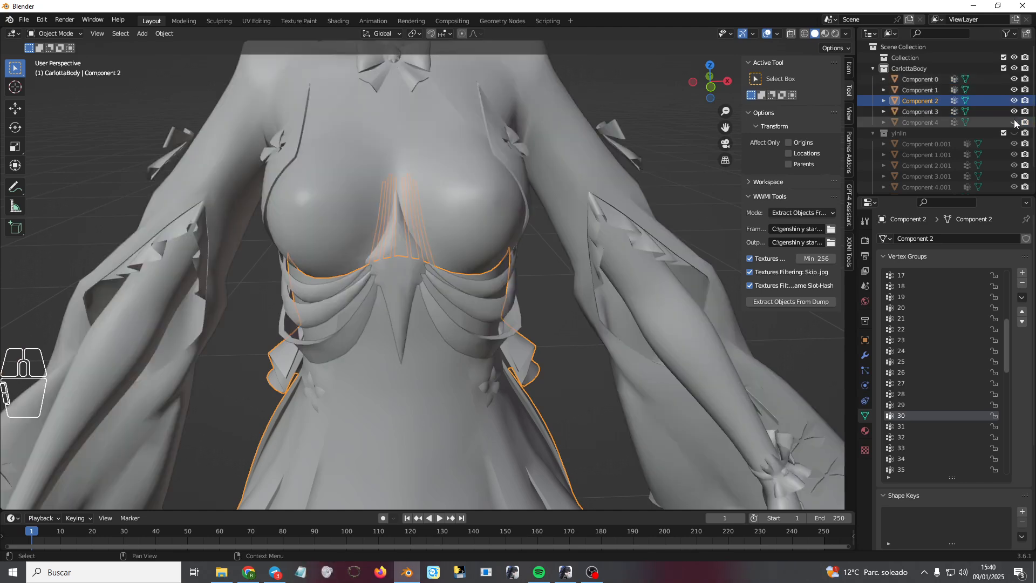
# - Set WWMI Tools to Export Mod and choose CarlottaBody as the components collection
pyautogui.scroll(-3, 675, 189)
pyautogui.click(804, 213)
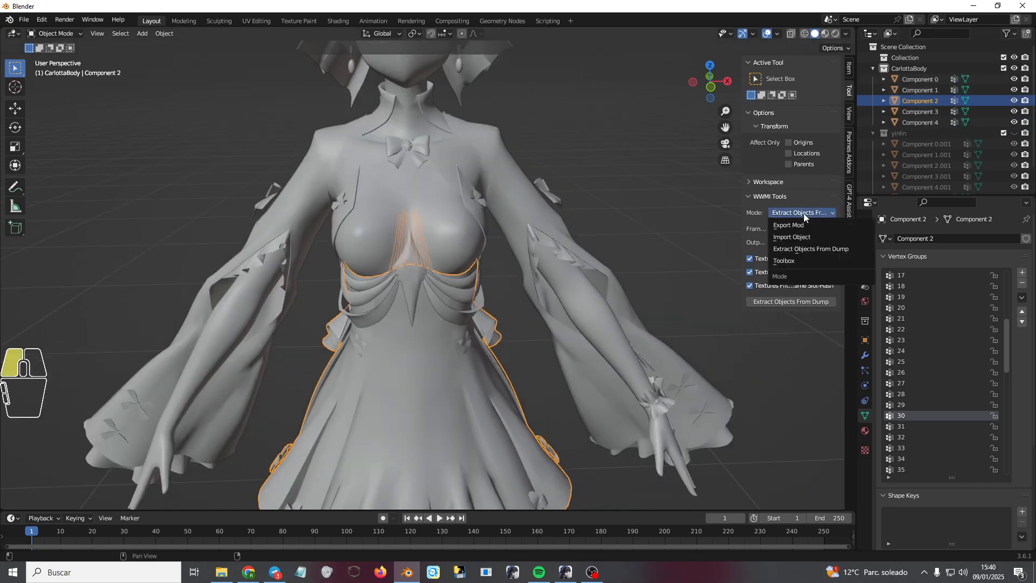
pyautogui.click(794, 227)
pyautogui.click(794, 230)
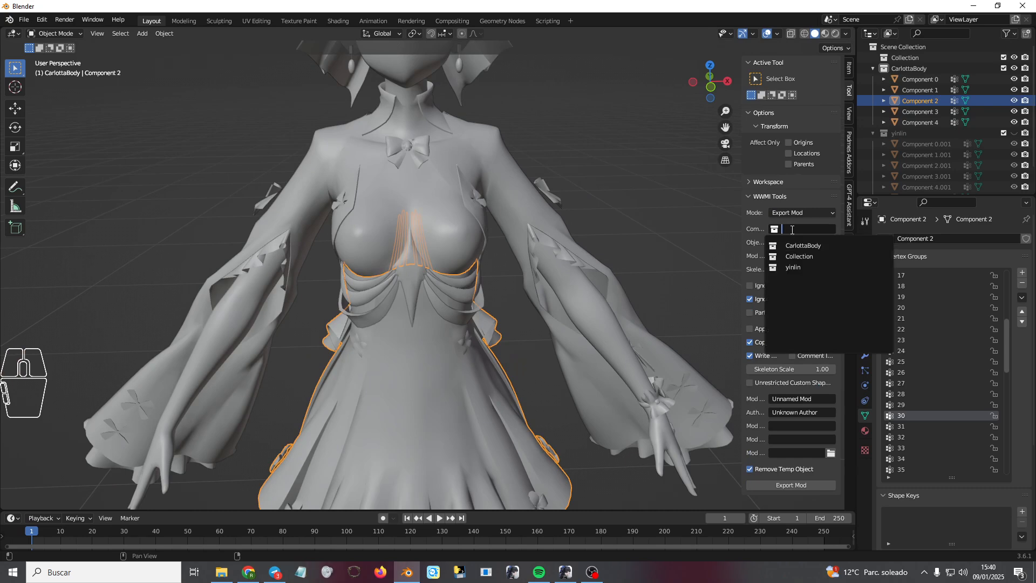
pyautogui.click(800, 247)
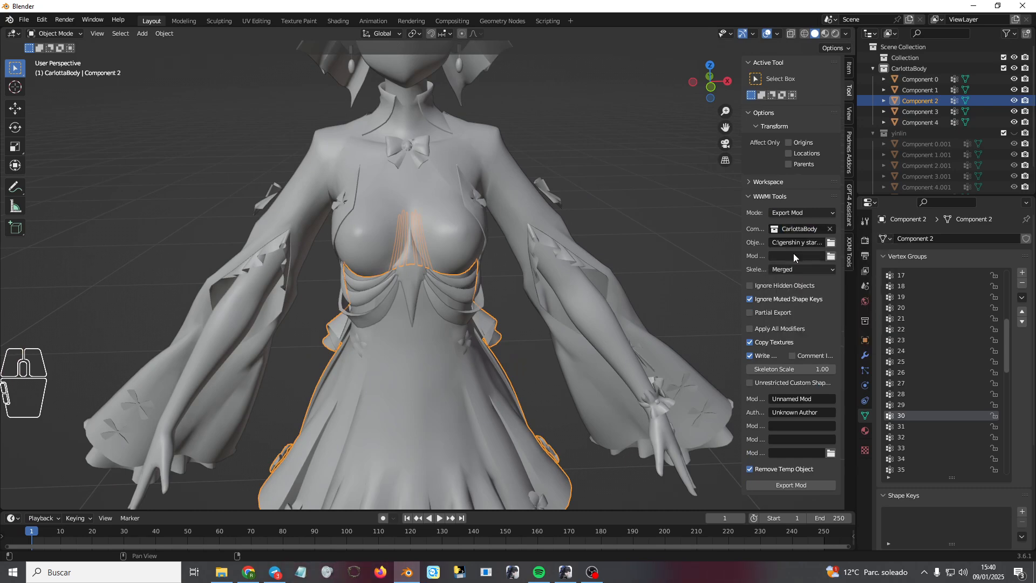
# - Set the object sources folder to C:\genshin y star rail\WWMI\dumps\CarlottaBody
pyautogui.click(831, 255)
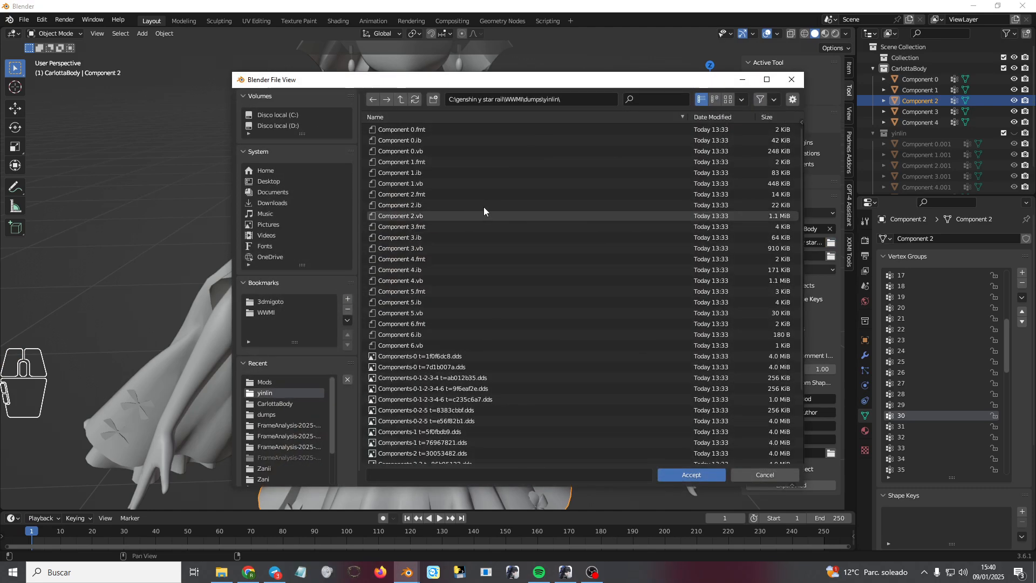
pyautogui.click(401, 99)
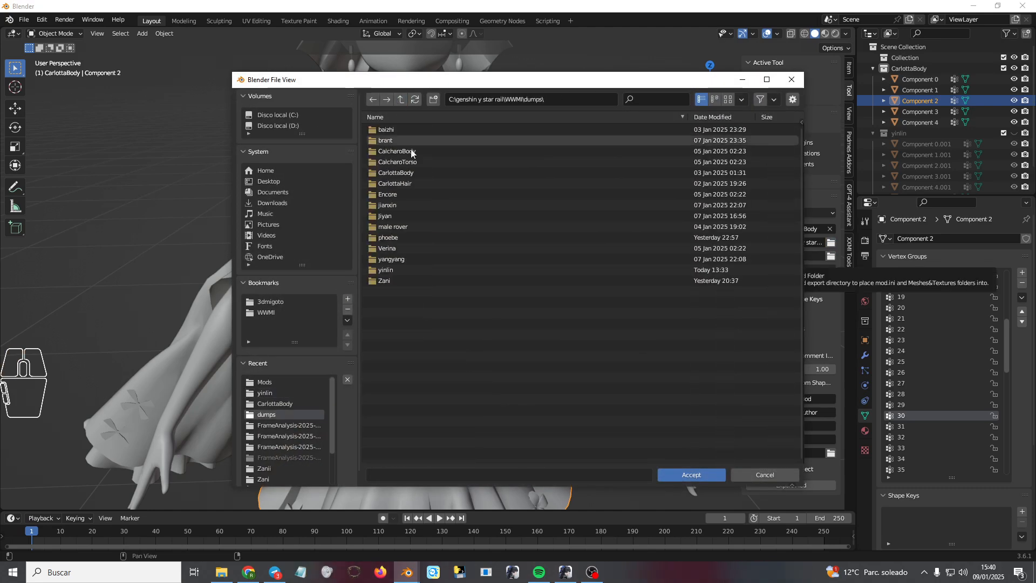
pyautogui.doubleClick(396, 173)
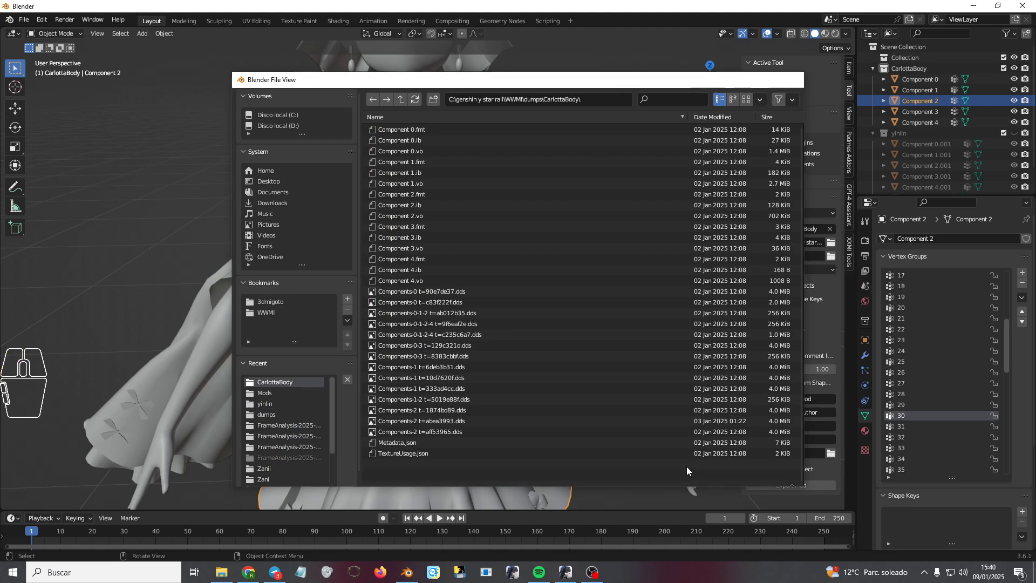
pyautogui.click(687, 470)
# - Set the mod folder to C:\genshin y star rail\WWMI\Mods\carlotta and the skeleton option to Per-Component
pyautogui.click(828, 258)
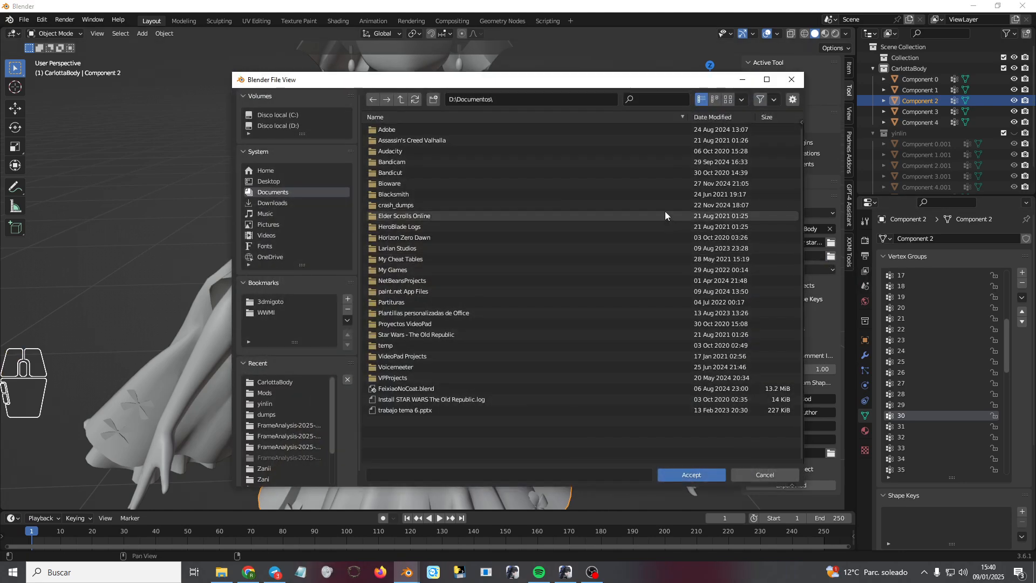
pyautogui.click(279, 313)
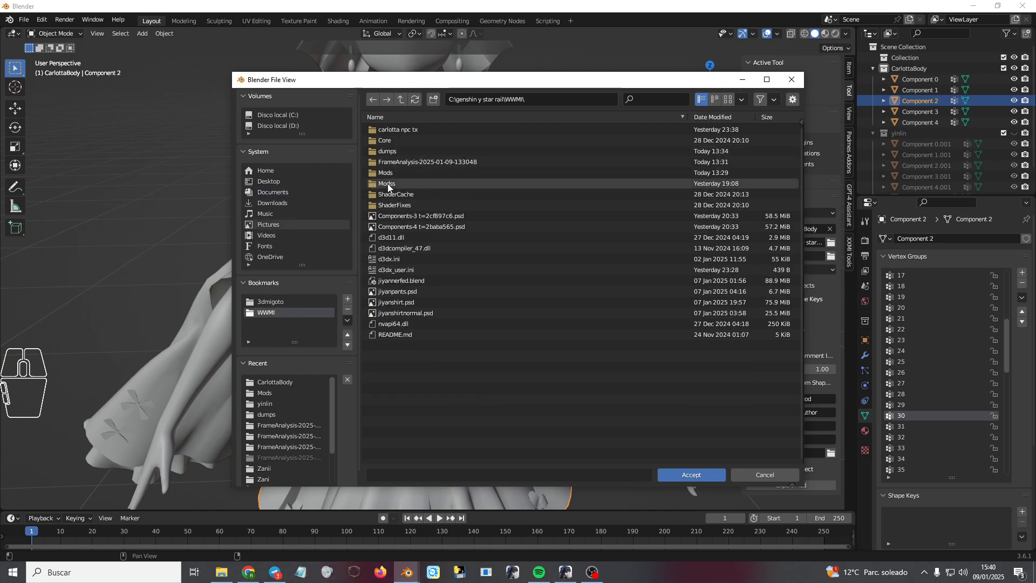
pyautogui.doubleClick(410, 173)
pyautogui.rightClick(449, 270)
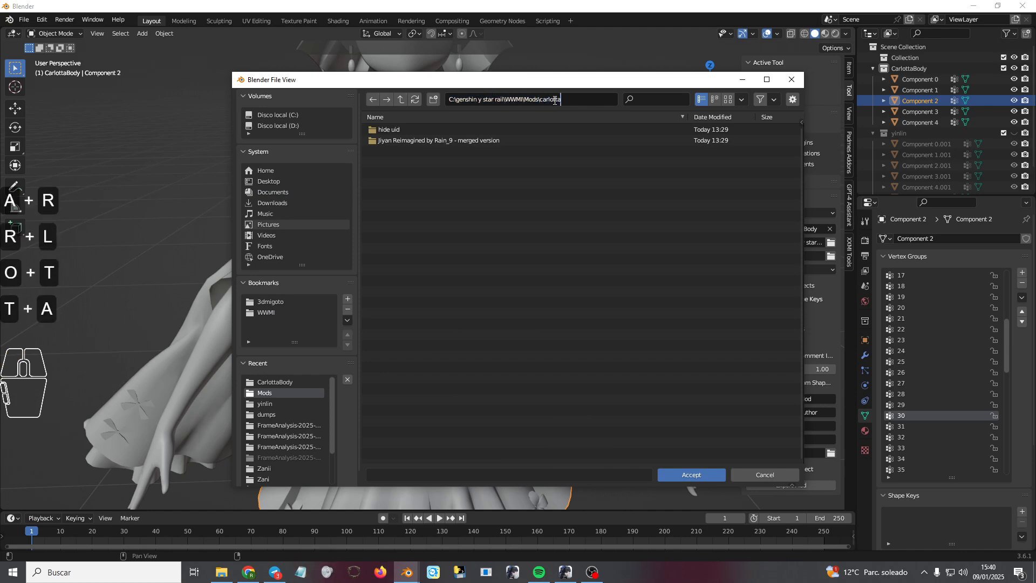
pyautogui.press('Return')
pyautogui.click(533, 114)
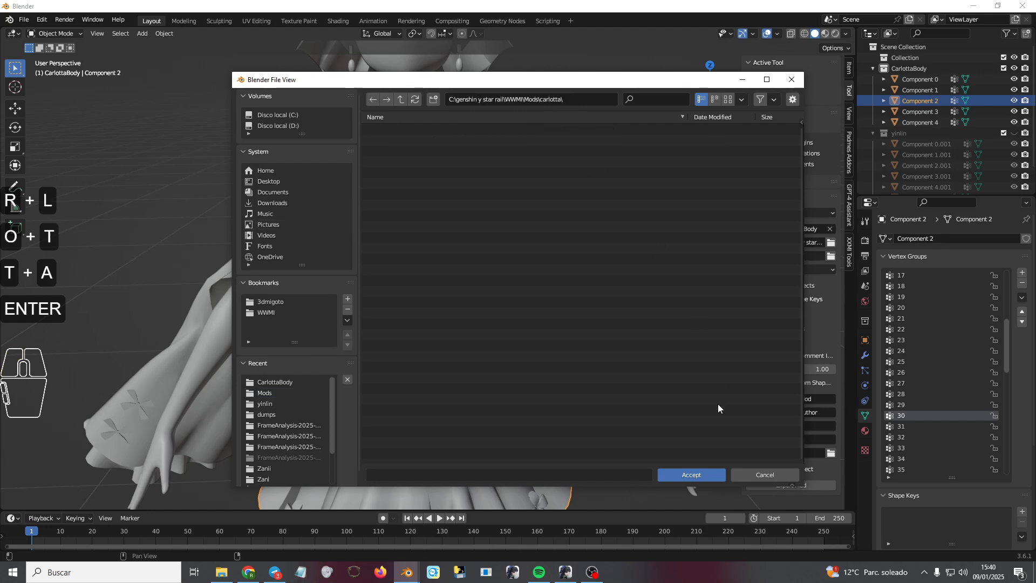
pyautogui.click(704, 475)
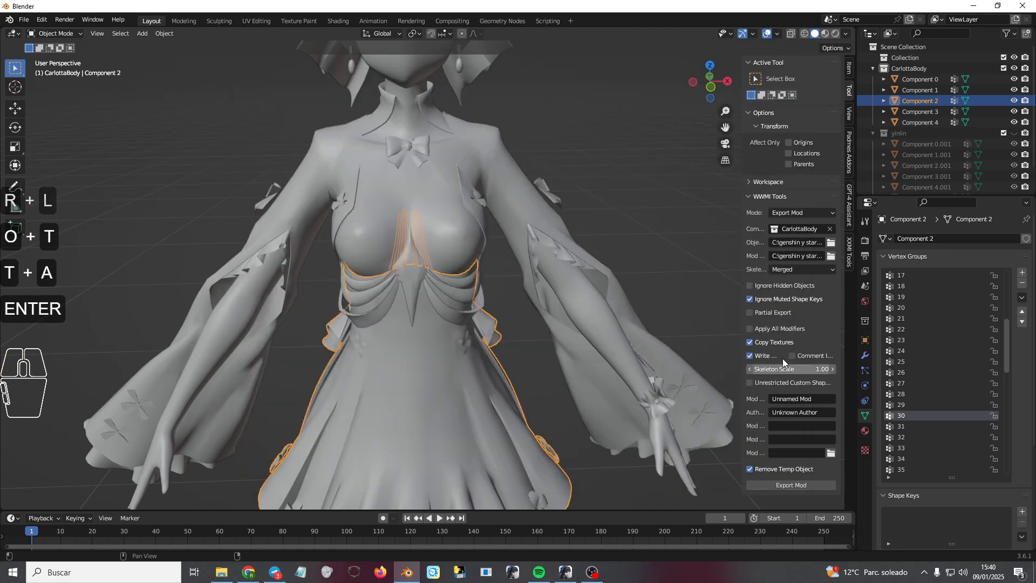
pyautogui.click(788, 268)
pyautogui.click(795, 280)
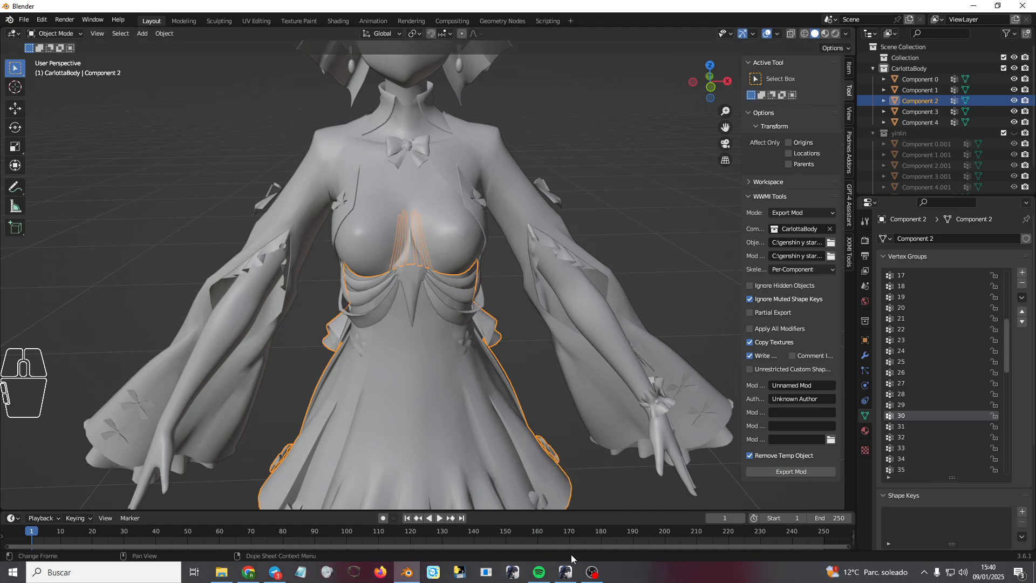
# - Switch to the game, reload the mods and examine Carlotta's chest movement from several angles on her Overview page
pyautogui.click(567, 571)
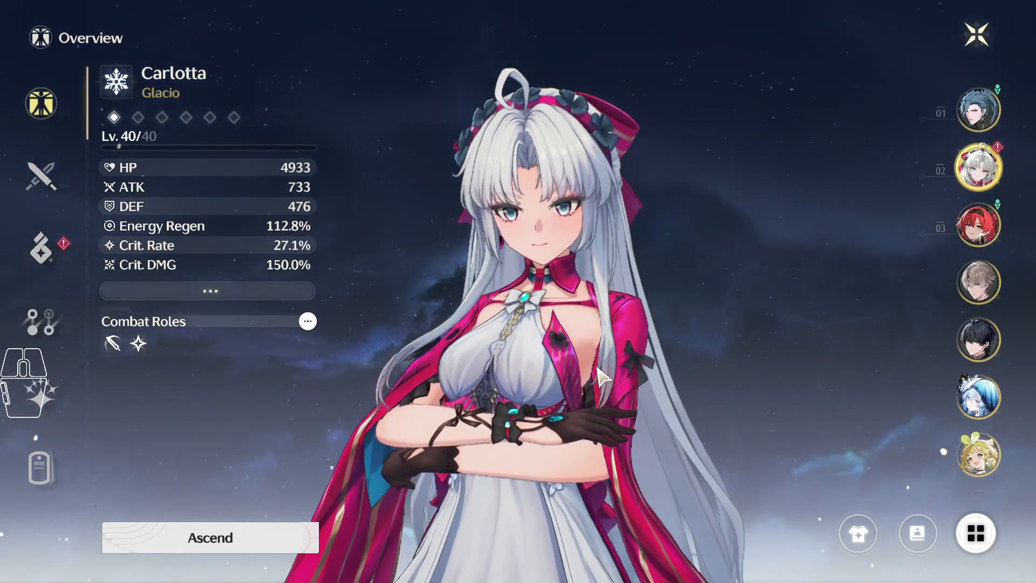
pyautogui.moveTo(598, 368); pyautogui.dragTo(593, 448)
pyautogui.scroll(2, 629, 421)
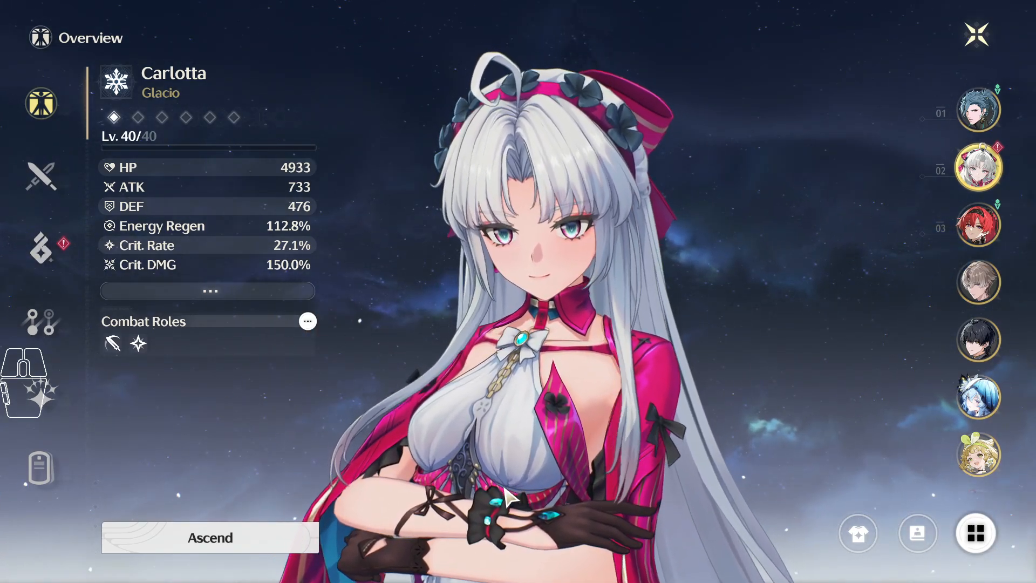
pyautogui.press('F10')
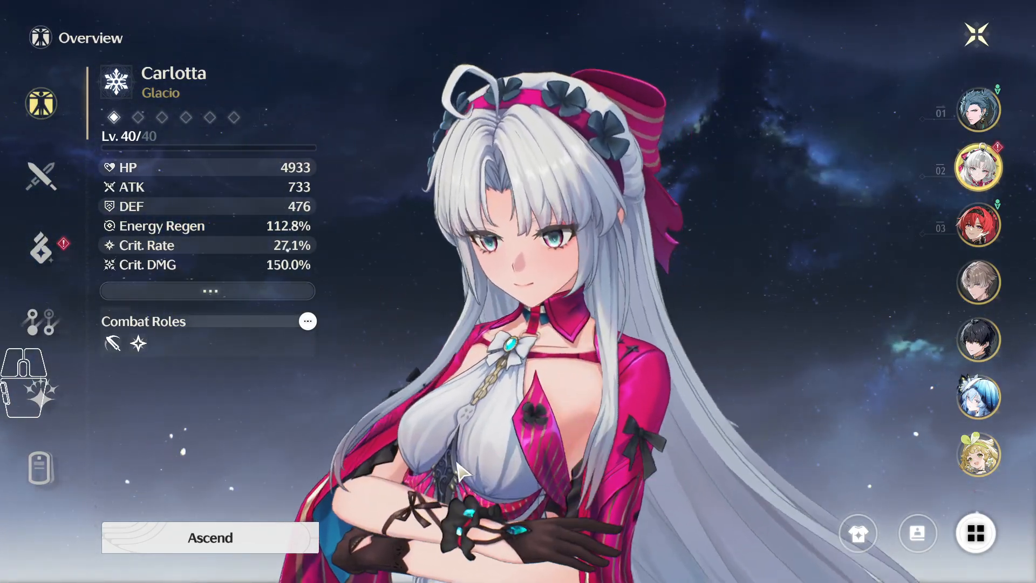
pyautogui.moveTo(446, 488); pyautogui.dragTo(516, 499)
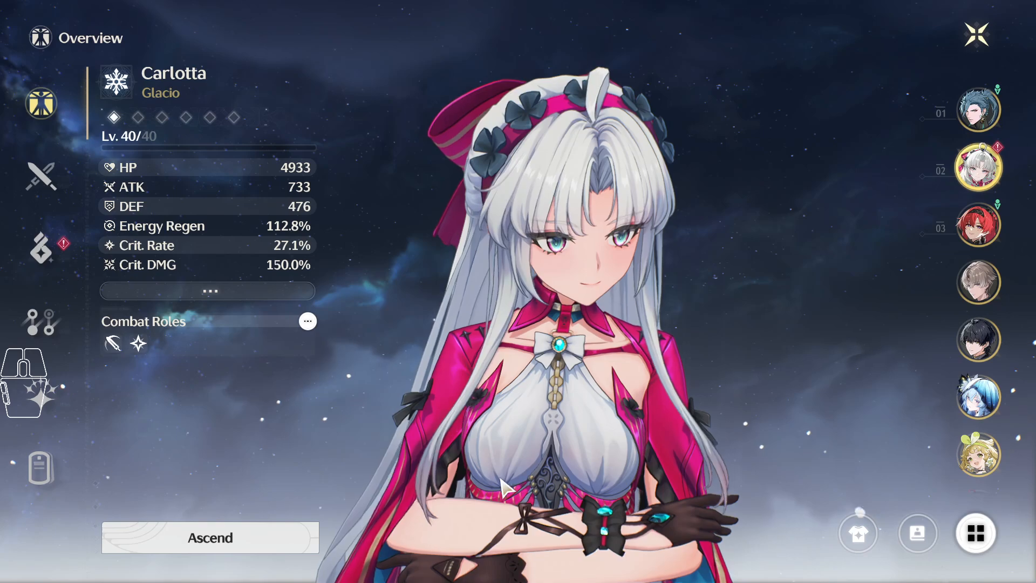
pyautogui.moveTo(531, 492); pyautogui.dragTo(499, 453)
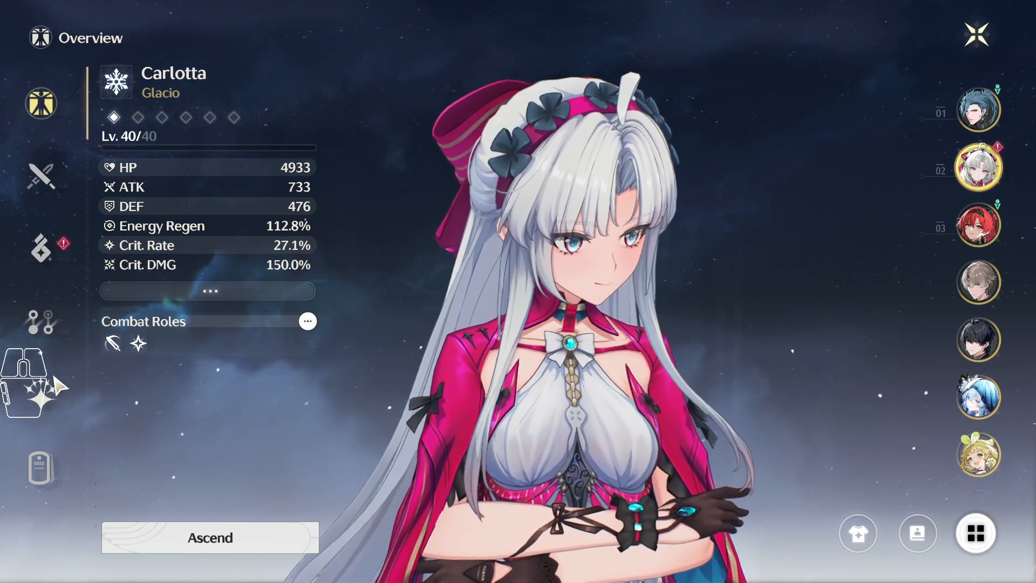
# - Visit Carlotta's Resonance Chain page, return to her Overview and examine her chest close up during the pose change
pyautogui.click(40, 393)
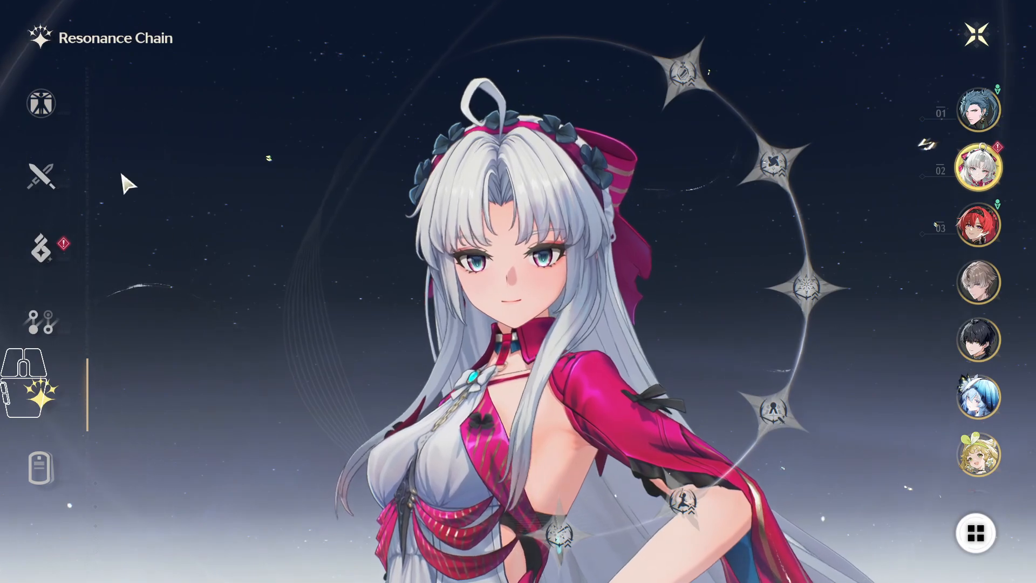
pyautogui.click(41, 104)
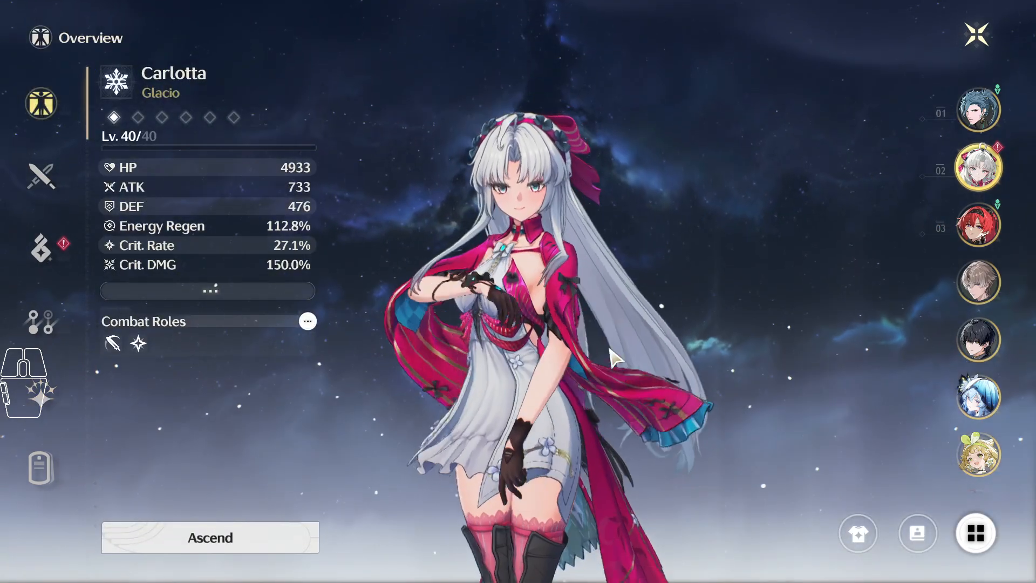
pyautogui.scroll(5, 543, 295)
pyautogui.moveTo(566, 413)
pyautogui.mouseDown()
pyautogui.moveTo(517, 395)
pyautogui.moveTo(572, 404)
pyautogui.moveTo(719, 394)
pyautogui.moveTo(520, 428)
pyautogui.moveTo(488, 456)
pyautogui.moveTo(580, 418)
pyautogui.mouseUp()
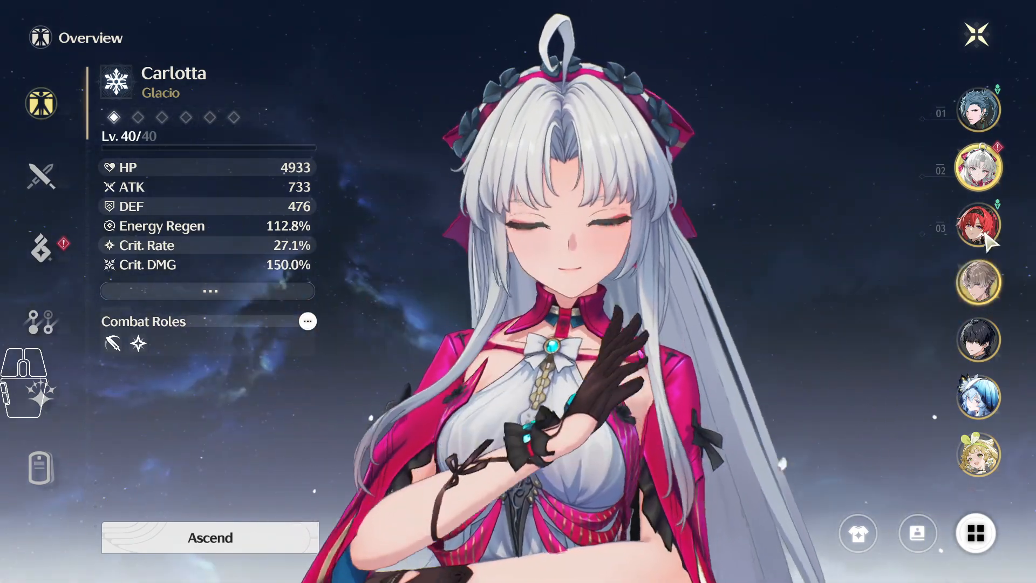
# - Bring up Yinlin's Overview page and examine her upper body from the other side
pyautogui.click(981, 227)
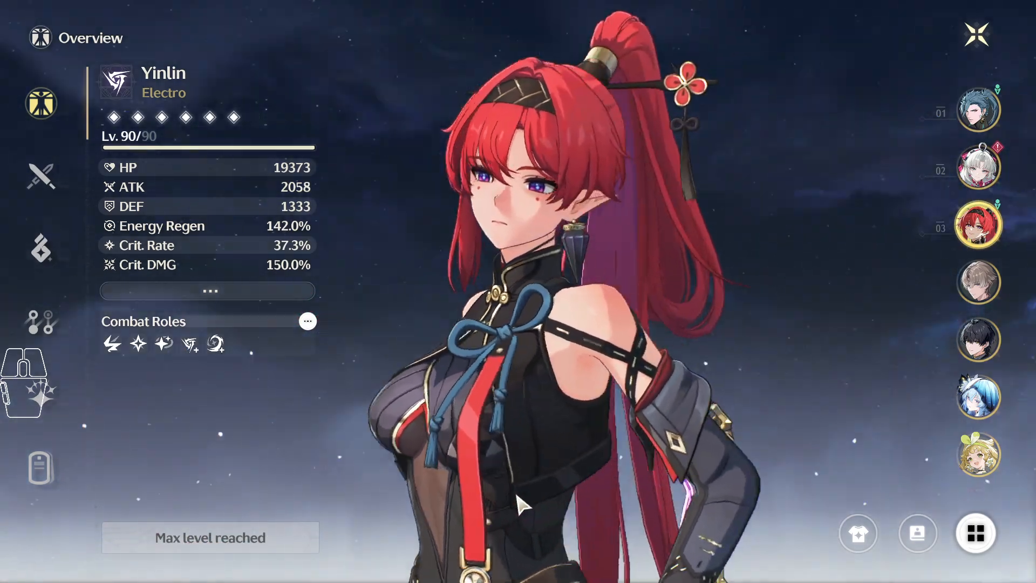
pyautogui.moveTo(516, 495); pyautogui.dragTo(588, 454)
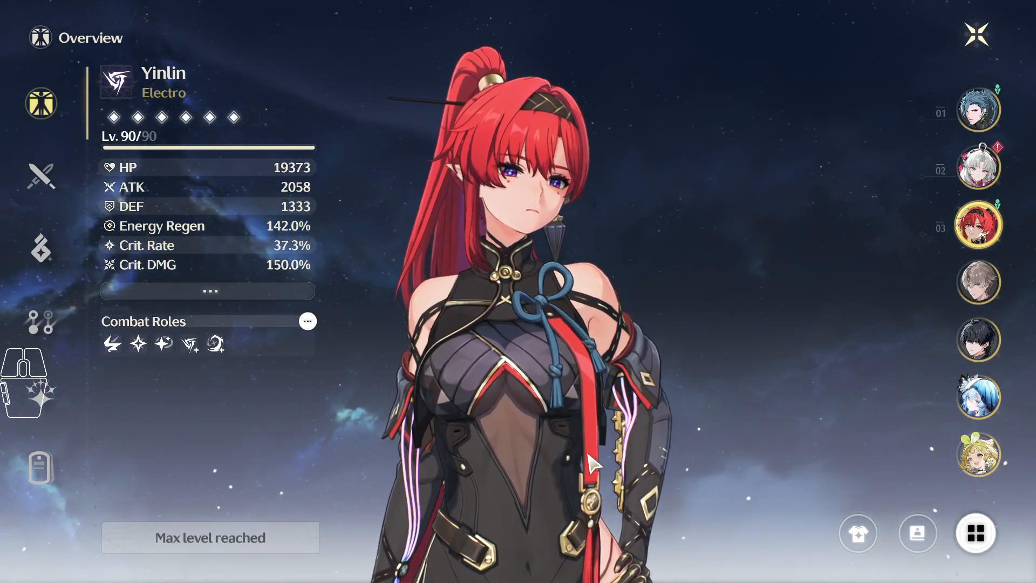
# - Switch back to Blender, hide the CarlottaBody collection and show the yinlin collection with its full model framed
pyautogui.hotkey('alt', 'Tab')
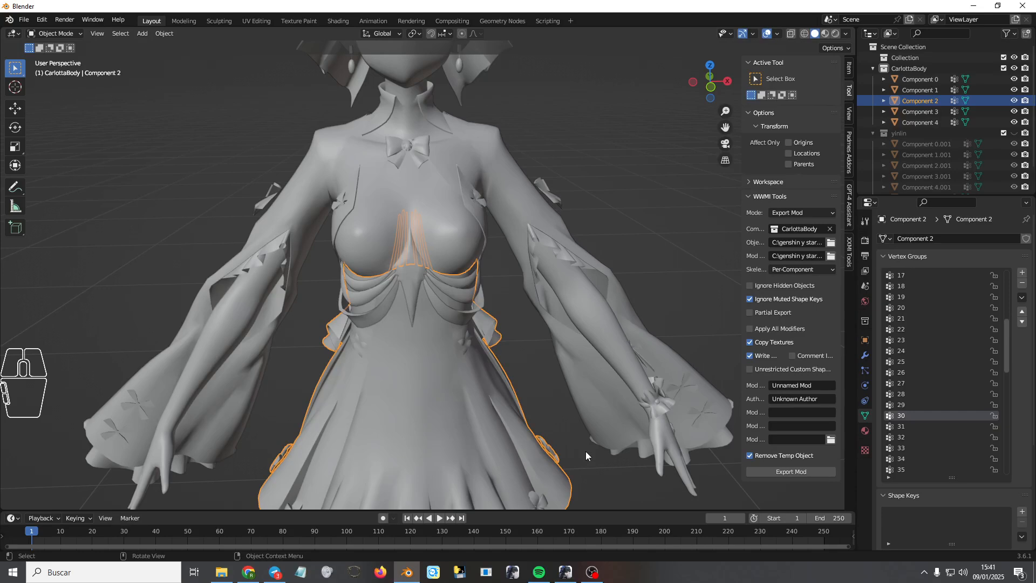
pyautogui.click(1014, 69)
pyautogui.click(1014, 132)
pyautogui.scroll(-3, 505, 225)
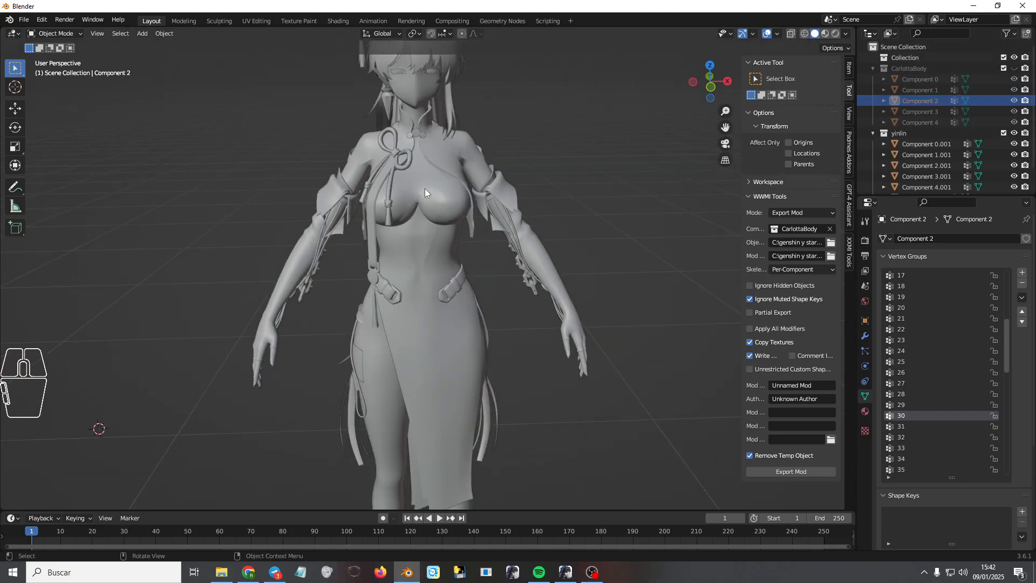
pyautogui.scroll(-2, 426, 190)
pyautogui.keyDown('shift'); pyautogui.moveTo(427, 189); pyautogui.dragTo(425, 234, button='middle'); pyautogui.keyUp('shift')
pyautogui.keyDown('shift'); pyautogui.moveTo(423, 321); pyautogui.dragTo(421, 319, button='middle'); pyautogui.keyUp('shift')
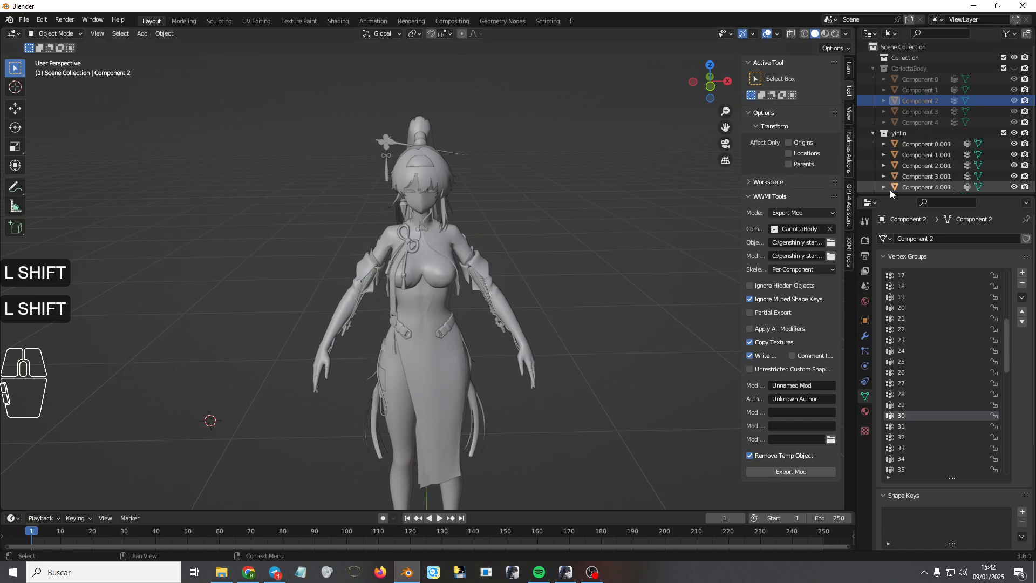
# - Enlarge the Outliner and hide every component in the yinlin collection
pyautogui.moveTo(883, 195); pyautogui.dragTo(914, 285)
pyautogui.click(1015, 206)
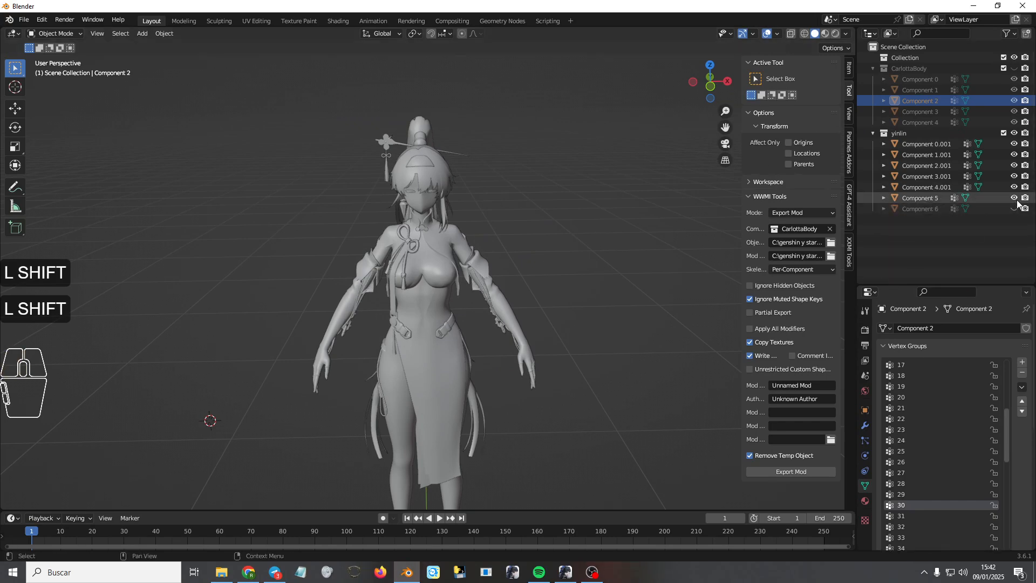
pyautogui.moveTo(1015, 198); pyautogui.dragTo(1014, 170)
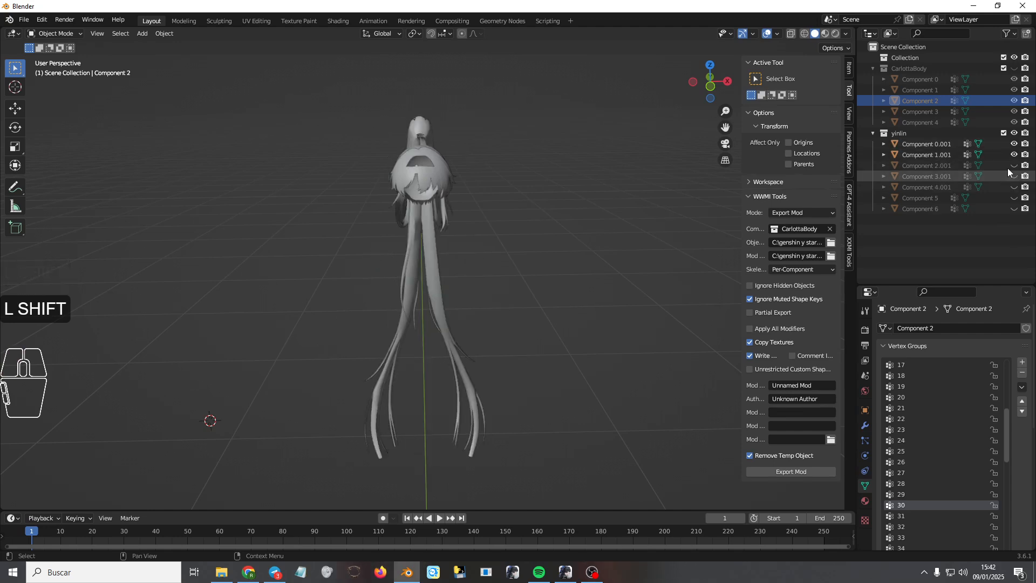
pyautogui.click(1014, 153)
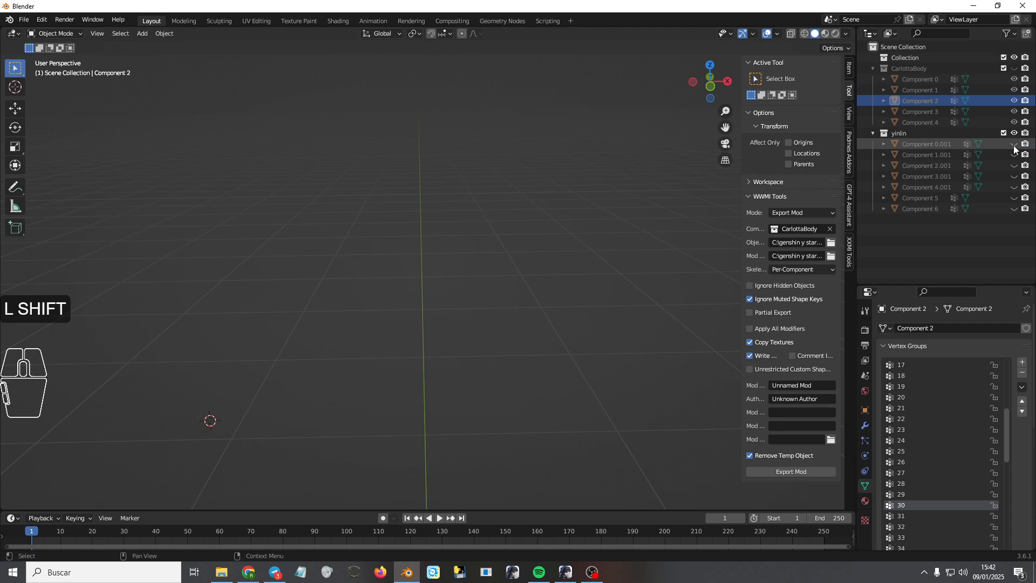
# - Examine yinlin's Components 0.001, 1.001, 2.001 and 3.001 one at a time to identify their body parts
pyautogui.click(1013, 146)
pyautogui.click(1014, 148)
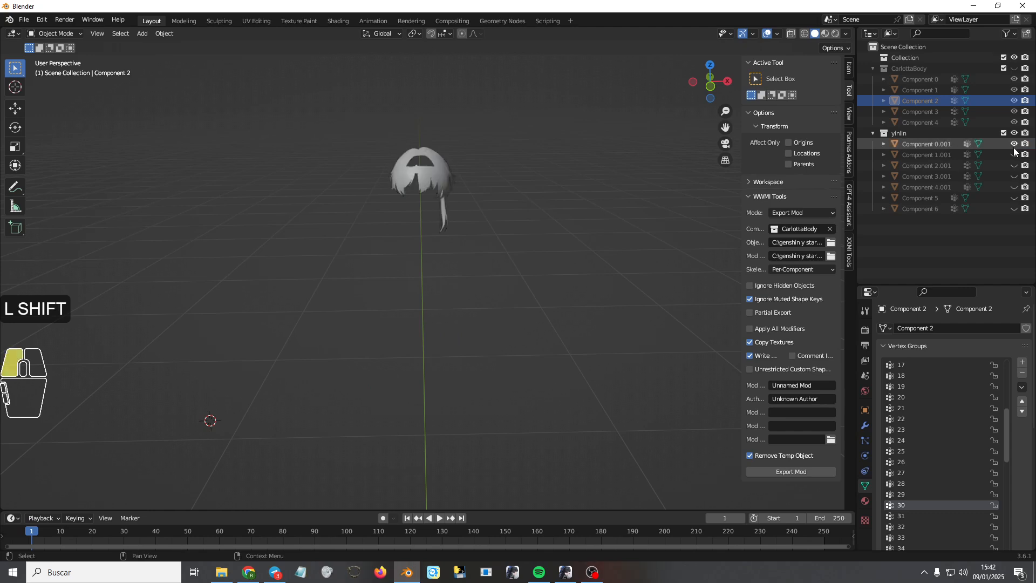
pyautogui.click(1015, 155)
pyautogui.click(1014, 155)
pyautogui.click(1013, 167)
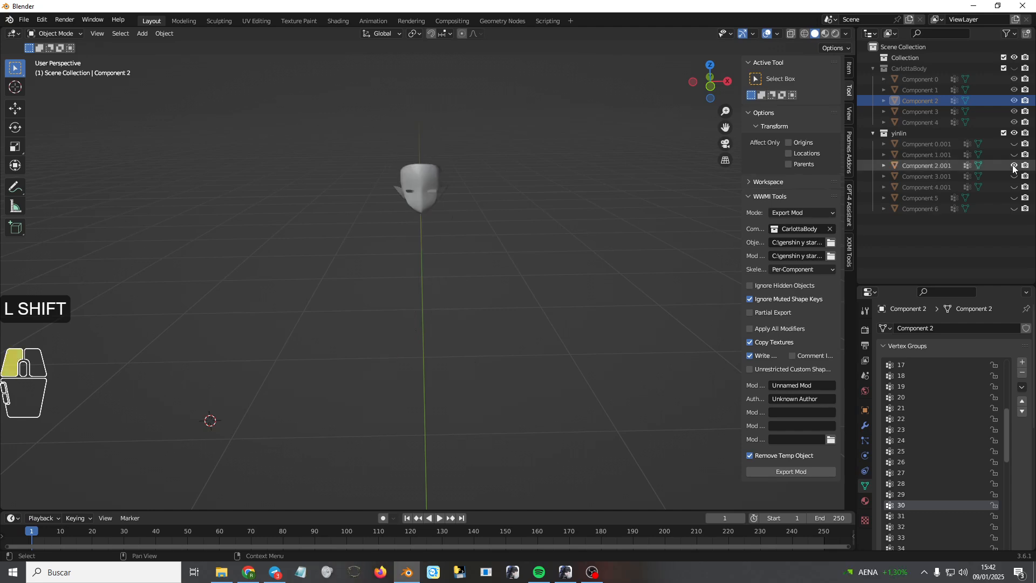
pyautogui.click(1014, 176)
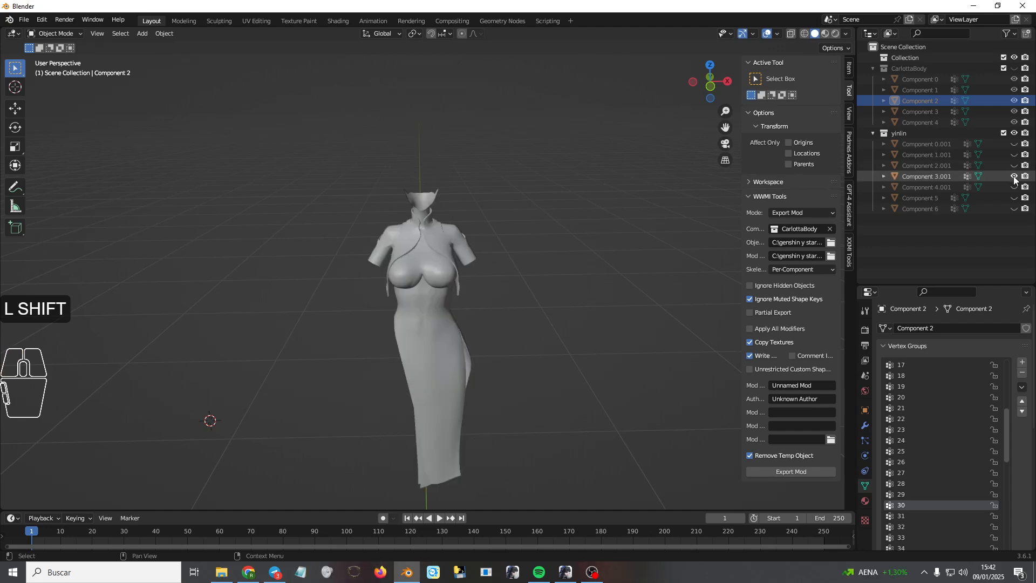
pyautogui.moveTo(448, 286)
pyautogui.mouseDown(button='middle')
pyautogui.moveTo(506, 270)
pyautogui.moveTo(478, 279)
pyautogui.moveTo(451, 258)
pyautogui.moveTo(452, 267)
pyautogui.mouseUp(button='middle')
pyautogui.scroll(5, 459, 261)
pyautogui.click(1013, 177)
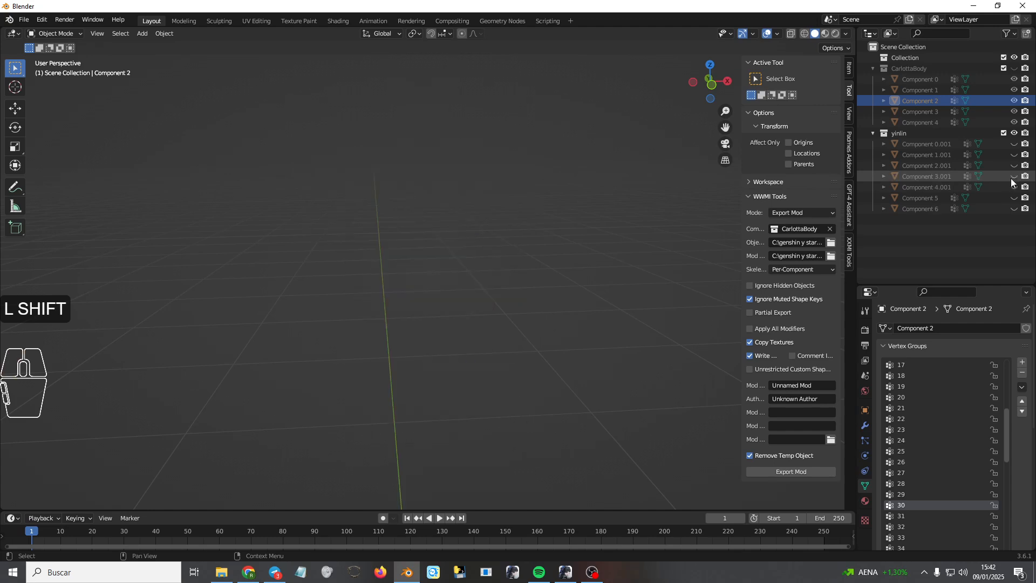
# - Examine yinlin's Component 4.001 from several angles and check Component 5, hiding each again
pyautogui.click(1014, 188)
pyautogui.moveTo(405, 254); pyautogui.dragTo(465, 270, button='middle')
pyautogui.click(924, 187)
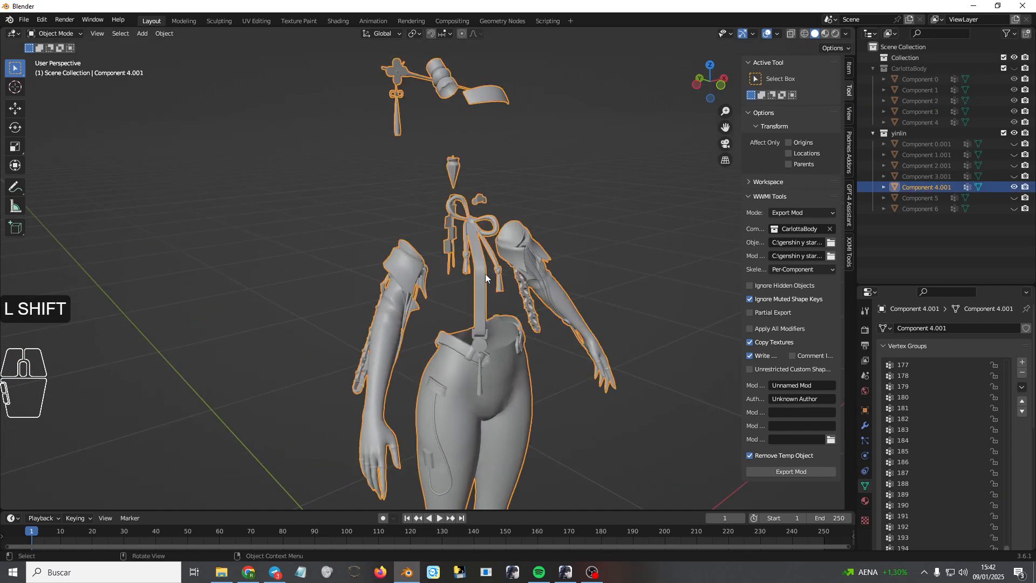
pyautogui.moveTo(472, 300); pyautogui.dragTo(416, 258, button='middle')
pyautogui.scroll(2, 421, 254)
pyautogui.click(1013, 187)
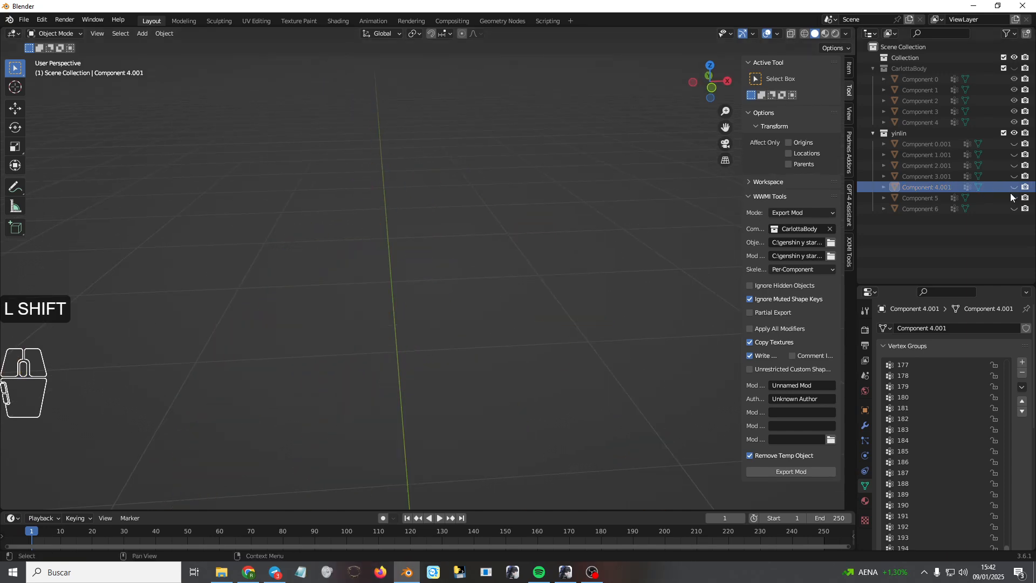
pyautogui.click(1014, 197)
pyautogui.click(1014, 197)
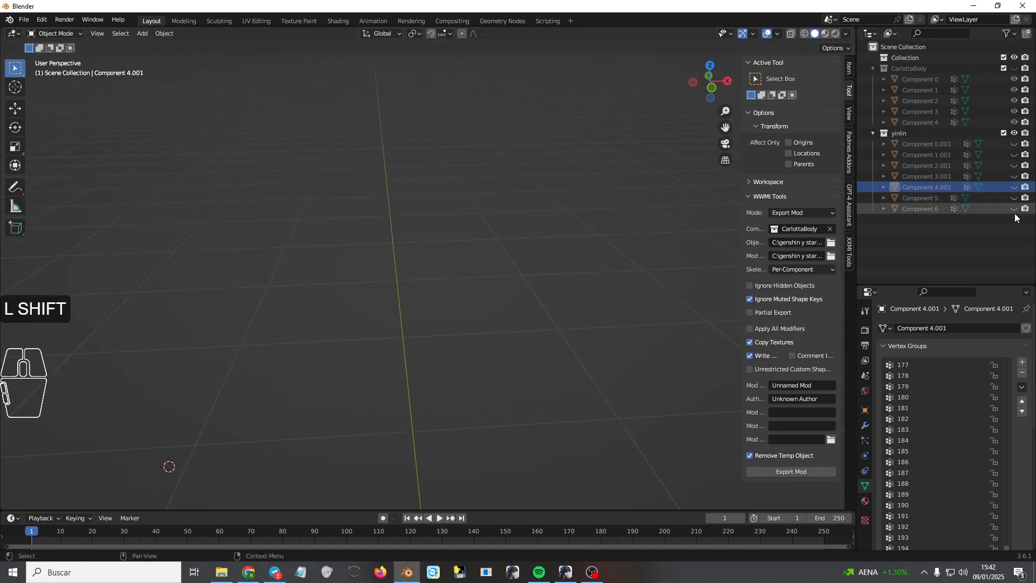
# - Show only Component 3.001 of the yinlin collection and inspect its chest area from the front and side
pyautogui.click(1015, 177)
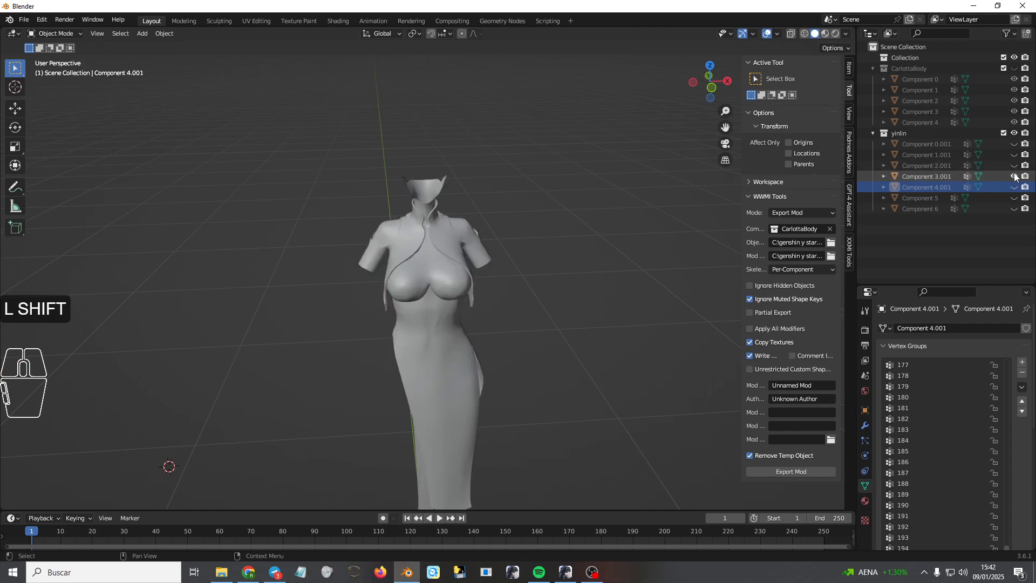
pyautogui.moveTo(406, 258); pyautogui.dragTo(438, 273, button='middle')
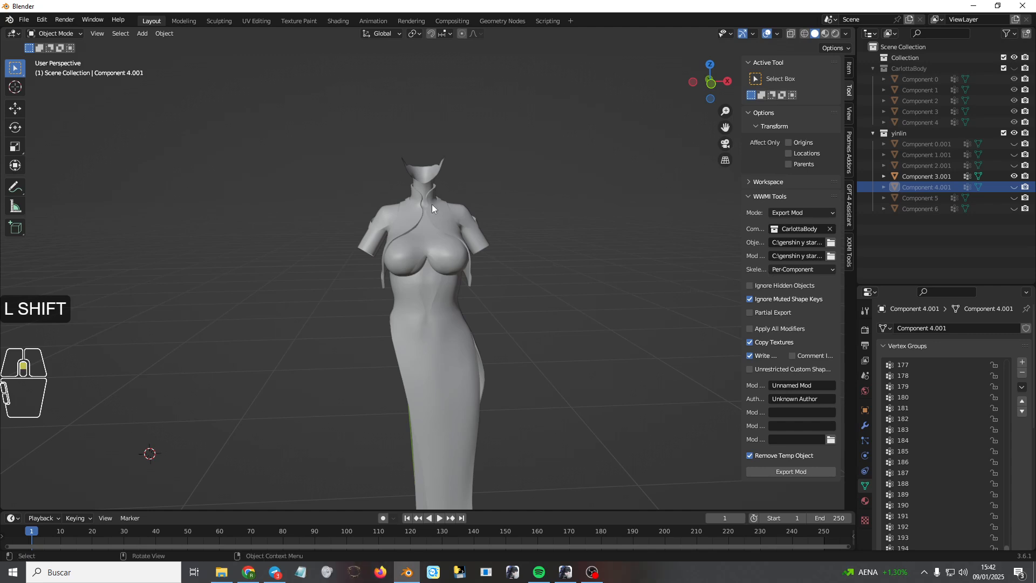
pyautogui.scroll(3, 432, 203)
pyautogui.moveTo(432, 203); pyautogui.dragTo(477, 277, button='middle')
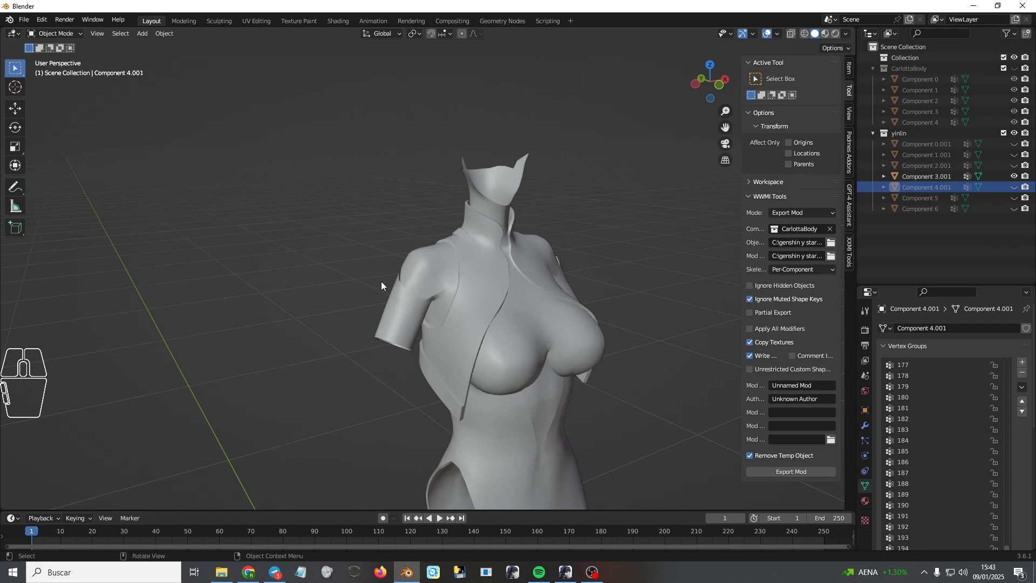
# - Select the Component 3.001 body mesh and switch it to Weight Paint mode
pyautogui.moveTo(571, 359); pyautogui.dragTo(524, 352, button='middle')
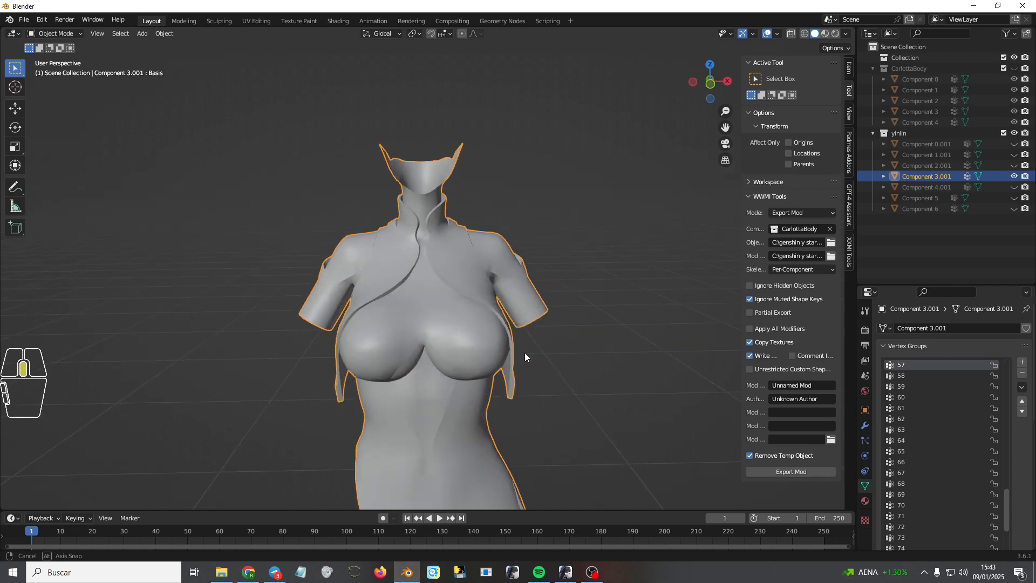
pyautogui.keyDown('shift'); pyautogui.moveTo(453, 372); pyautogui.dragTo(282, 212, button='middle'); pyautogui.keyUp('shift')
pyautogui.click(66, 35)
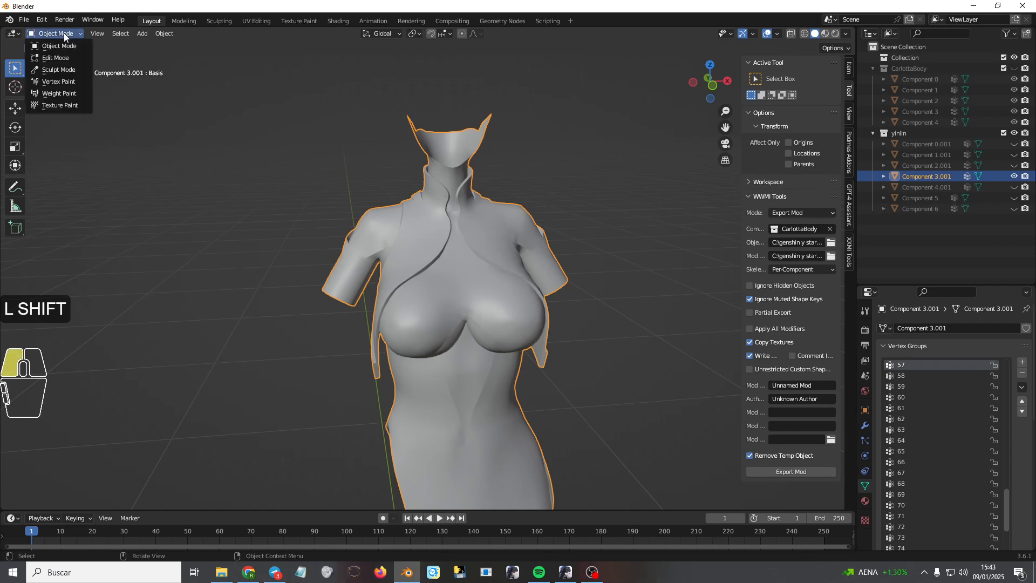
pyautogui.click(47, 96)
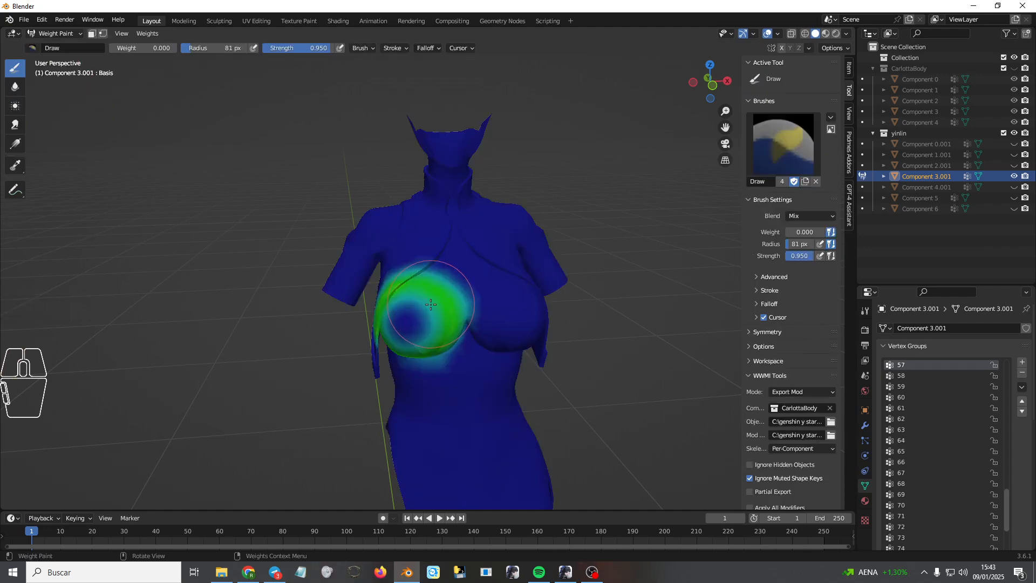
# - Examine how vertex groups 20, 57 and 58 are weighted across the model's chest
pyautogui.moveTo(421, 300)
pyautogui.mouseDown(button='middle')
pyautogui.moveTo(431, 302)
pyautogui.moveTo(455, 232)
pyautogui.mouseUp(button='middle')
pyautogui.keyDown('shift'); pyautogui.rightClick(415, 270); pyautogui.keyUp('shift')
pyautogui.click(414, 270)
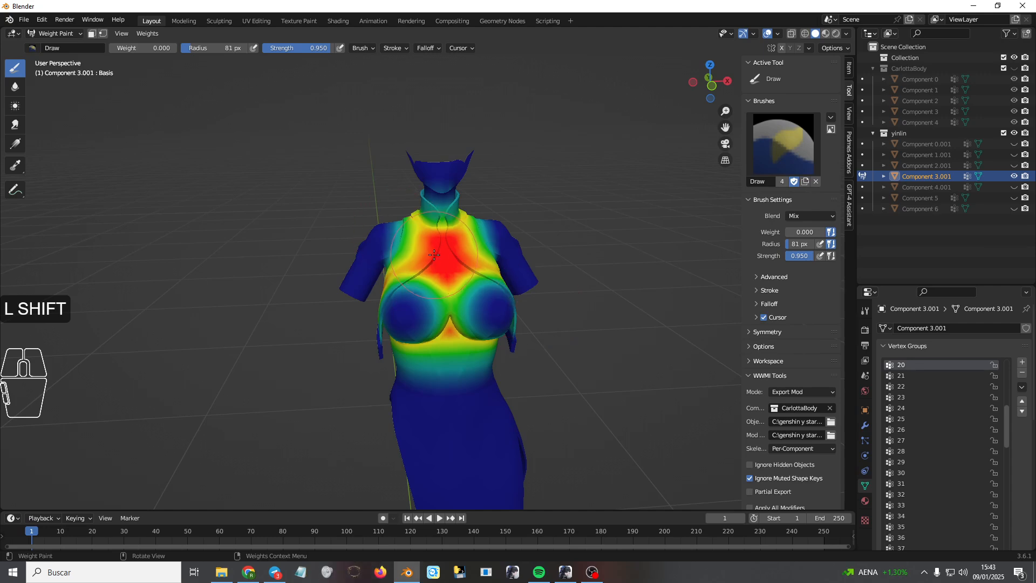
pyautogui.moveTo(447, 297)
pyautogui.mouseDown(button='middle')
pyautogui.moveTo(448, 255)
pyautogui.moveTo(468, 270)
pyautogui.moveTo(452, 316)
pyautogui.moveTo(432, 264)
pyautogui.mouseUp(button='middle')
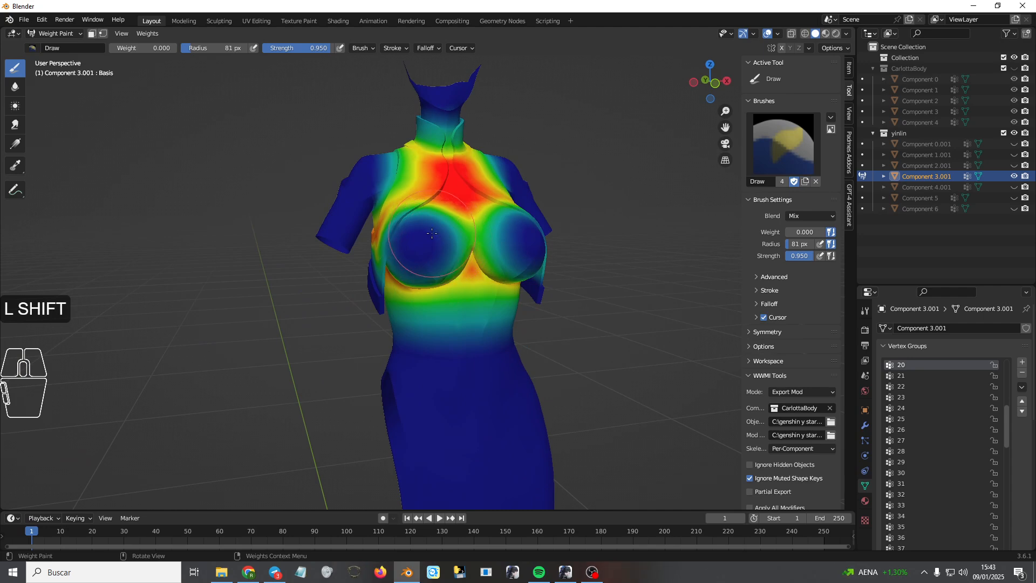
pyautogui.keyDown('shift'); pyautogui.rightClick(379, 240); pyautogui.keyUp('shift')
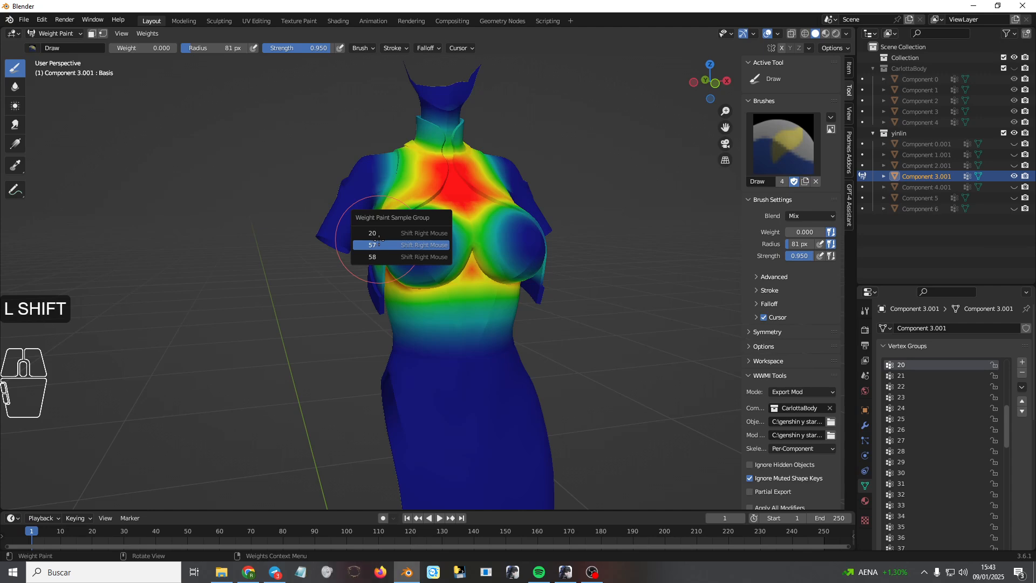
pyautogui.keyDown('shift'); pyautogui.click(379, 244); pyautogui.keyUp('shift')
pyautogui.keyDown('shift'); pyautogui.moveTo(379, 244); pyautogui.dragTo(407, 241, button='middle'); pyautogui.keyUp('shift')
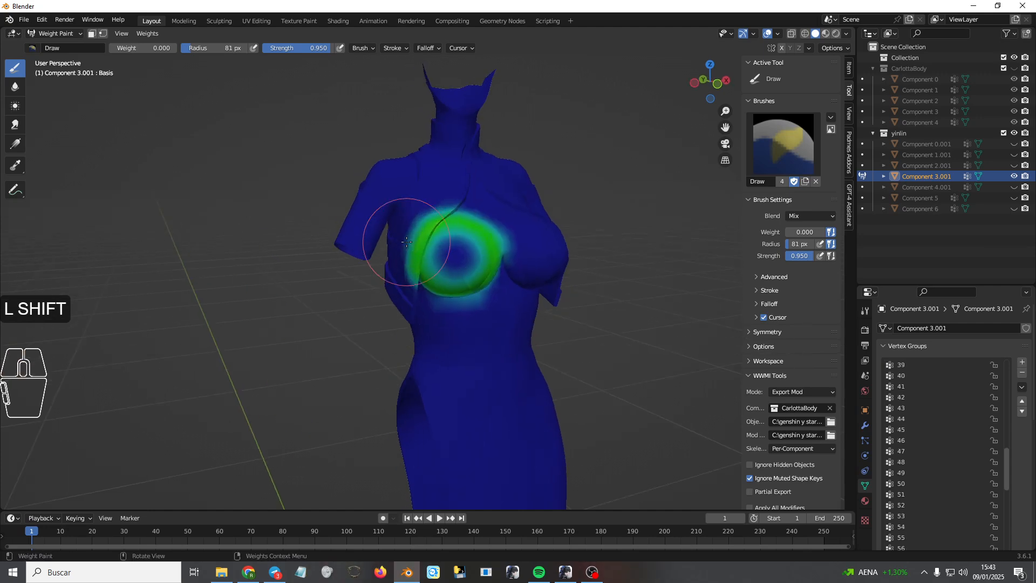
pyautogui.scroll(1, 468, 249)
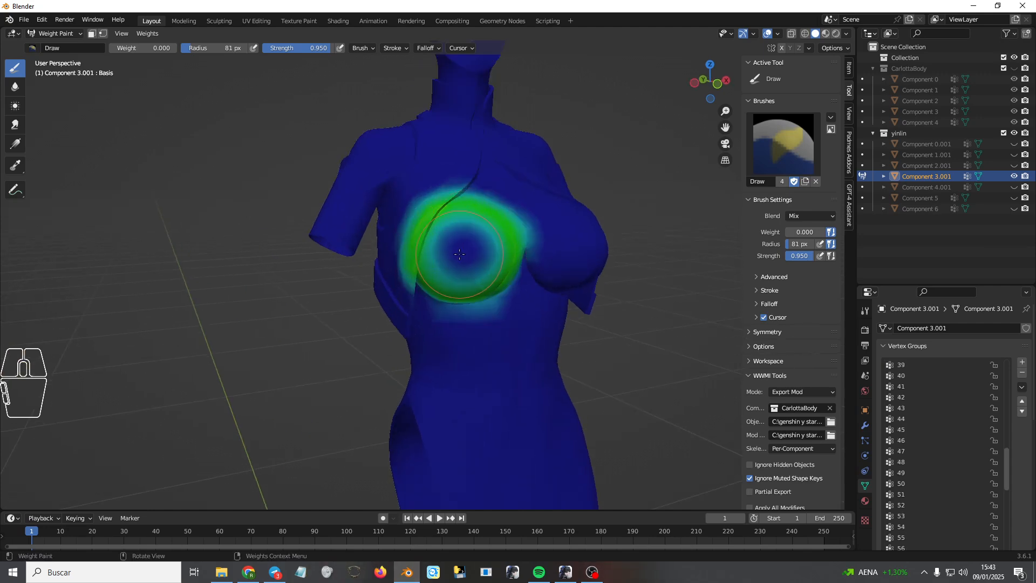
pyautogui.keyDown('shift'); pyautogui.rightClick(432, 257); pyautogui.keyUp('shift')
pyautogui.keyDown('shift'); pyautogui.click(432, 261); pyautogui.keyUp('shift')
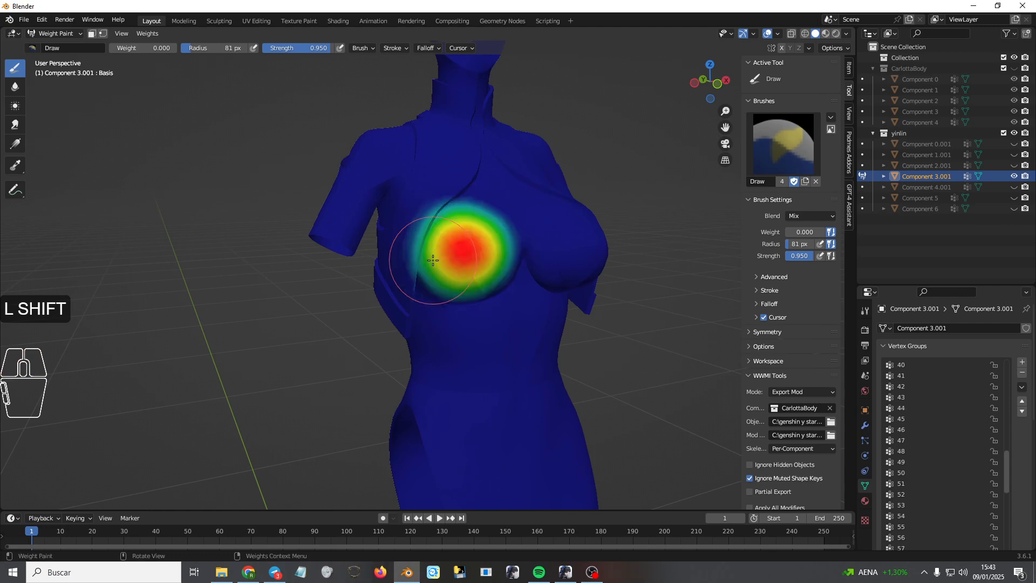
pyautogui.moveTo(486, 287)
pyautogui.mouseDown(button='middle')
pyautogui.moveTo(518, 292)
pyautogui.moveTo(453, 300)
pyautogui.moveTo(430, 293)
pyautogui.moveTo(449, 260)
pyautogui.moveTo(406, 272)
pyautogui.mouseUp(button='middle')
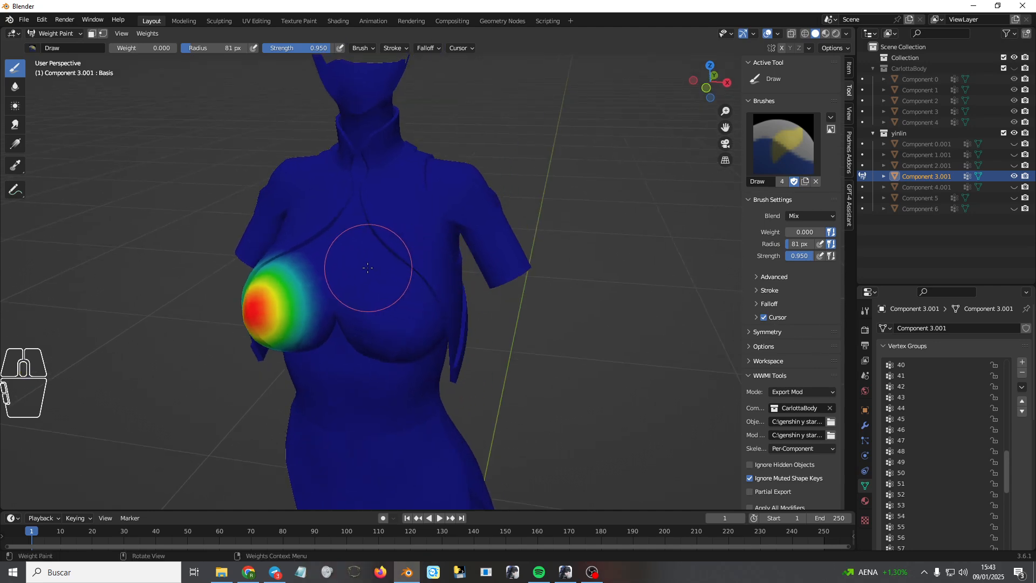
pyautogui.moveTo(319, 311)
pyautogui.mouseDown(button='middle')
pyautogui.moveTo(317, 281)
pyautogui.moveTo(463, 280)
pyautogui.moveTo(388, 278)
pyautogui.moveTo(418, 257)
pyautogui.mouseUp(button='middle')
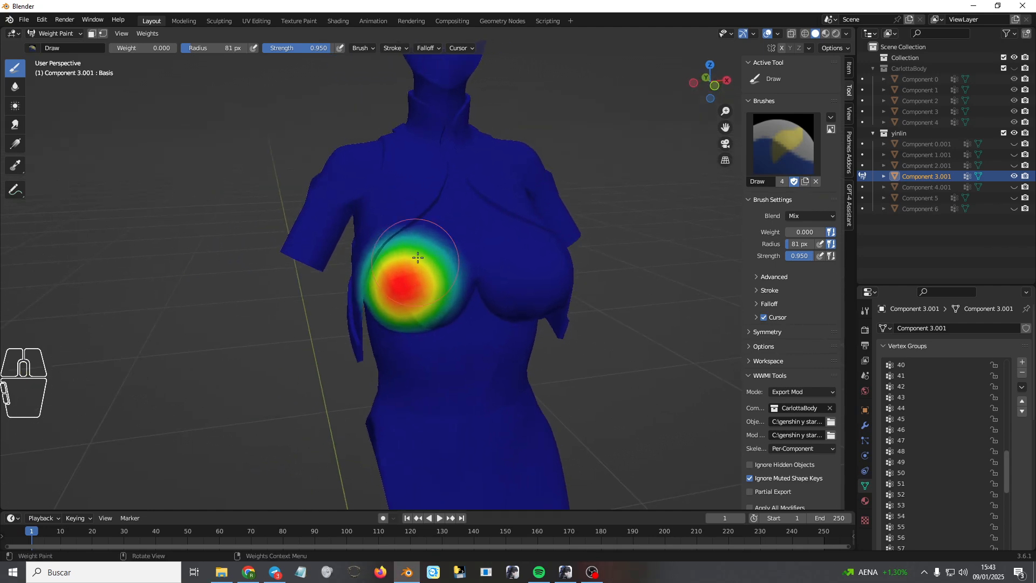
# - Make vertex group 20 active and set the Draw brush to weight 1.000, strength 0.209 and radius 49 px
pyautogui.keyDown('shift'); pyautogui.rightClick(423, 208); pyautogui.keyUp('shift')
pyautogui.click(384, 215)
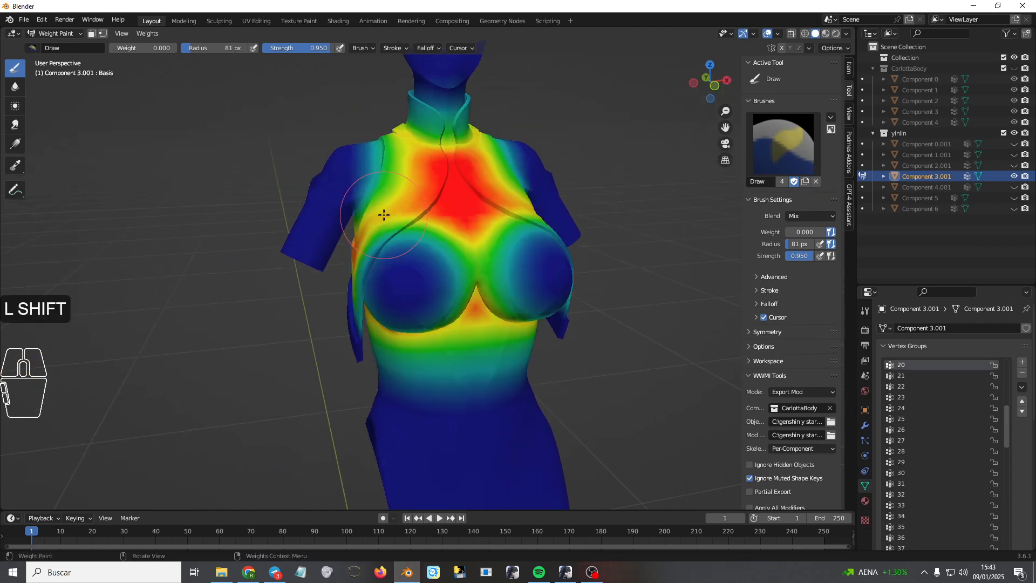
pyautogui.moveTo(402, 283); pyautogui.dragTo(432, 267, button='middle')
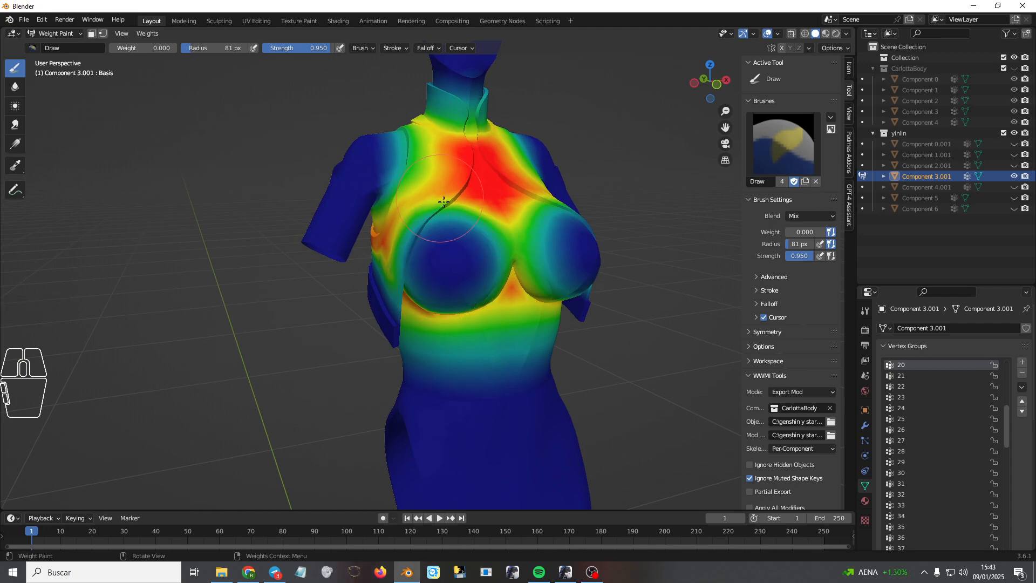
pyautogui.moveTo(168, 51); pyautogui.dragTo(207, 41)
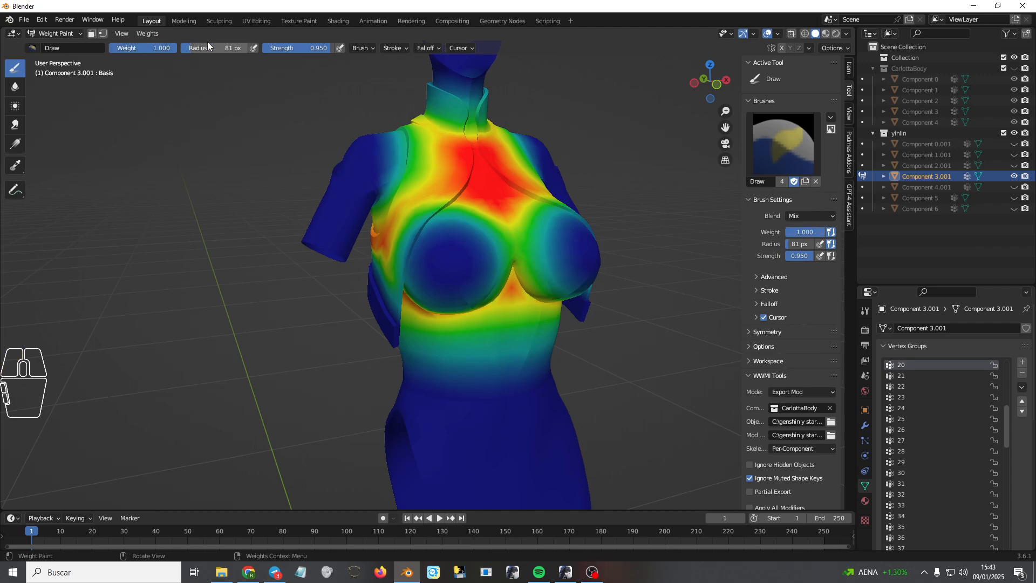
pyautogui.moveTo(276, 50); pyautogui.dragTo(248, 50)
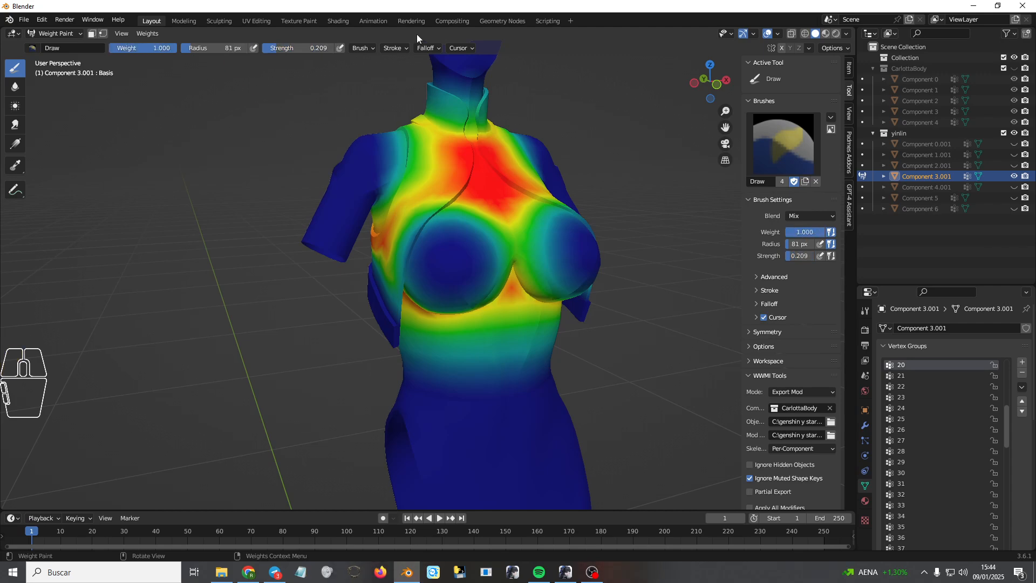
pyautogui.click(435, 46)
pyautogui.moveTo(446, 214)
pyautogui.mouseDown(button='middle')
pyautogui.moveTo(405, 208)
pyautogui.moveTo(420, 197)
pyautogui.moveTo(453, 223)
pyautogui.mouseUp(button='middle')
pyautogui.moveTo(183, 48); pyautogui.dragTo(165, 48)
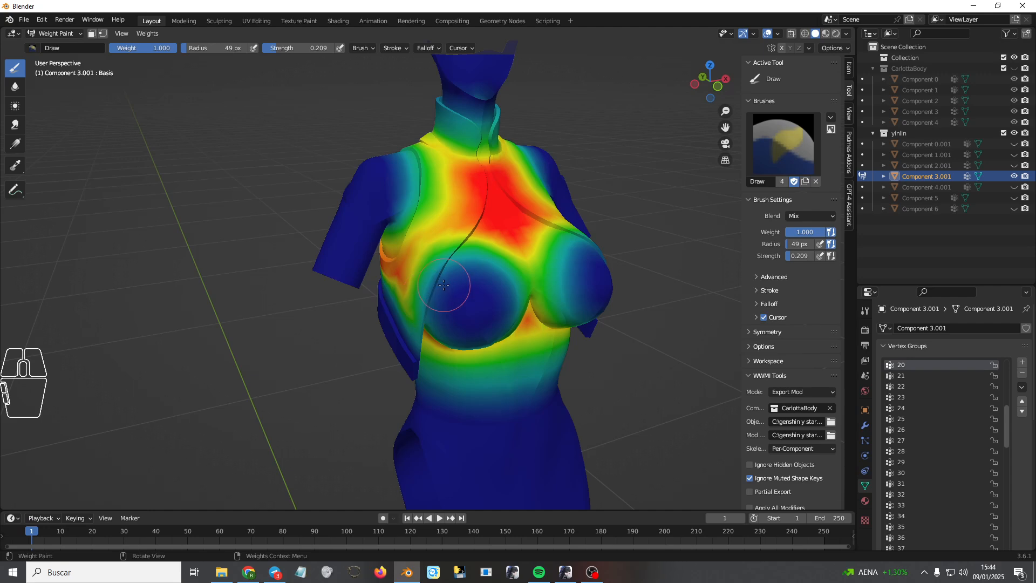
# - Paint the low-weight areas of both breasts in vertex group 20 to raise their weight evenly
pyautogui.moveTo(442, 286)
pyautogui.mouseDown()
pyautogui.moveTo(460, 273)
pyautogui.moveTo(462, 289)
pyautogui.moveTo(494, 294)
pyautogui.moveTo(496, 318)
pyautogui.moveTo(509, 301)
pyautogui.moveTo(472, 338)
pyautogui.moveTo(485, 311)
pyautogui.moveTo(445, 321)
pyautogui.moveTo(440, 301)
pyautogui.moveTo(431, 318)
pyautogui.moveTo(464, 294)
pyautogui.moveTo(452, 301)
pyautogui.moveTo(482, 315)
pyautogui.moveTo(464, 336)
pyautogui.mouseUp()
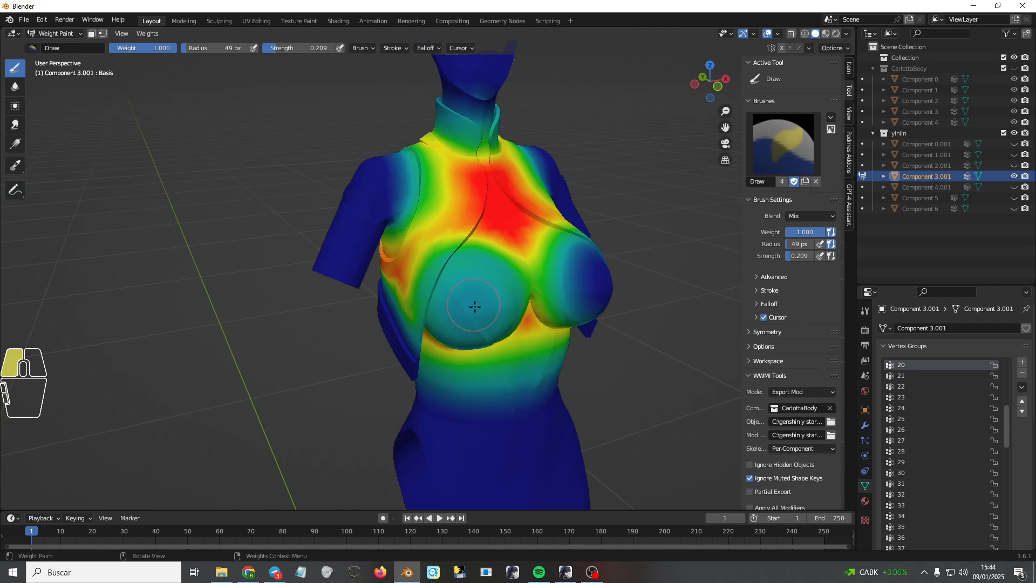
pyautogui.moveTo(482, 315); pyautogui.dragTo(417, 289, button='middle')
pyautogui.moveTo(322, 225)
pyautogui.mouseDown()
pyautogui.moveTo(316, 241)
pyautogui.moveTo(346, 204)
pyautogui.moveTo(372, 237)
pyautogui.moveTo(367, 253)
pyautogui.moveTo(361, 261)
pyautogui.moveTo(321, 251)
pyautogui.moveTo(318, 226)
pyautogui.moveTo(353, 238)
pyautogui.moveTo(345, 226)
pyautogui.moveTo(357, 245)
pyautogui.mouseUp()
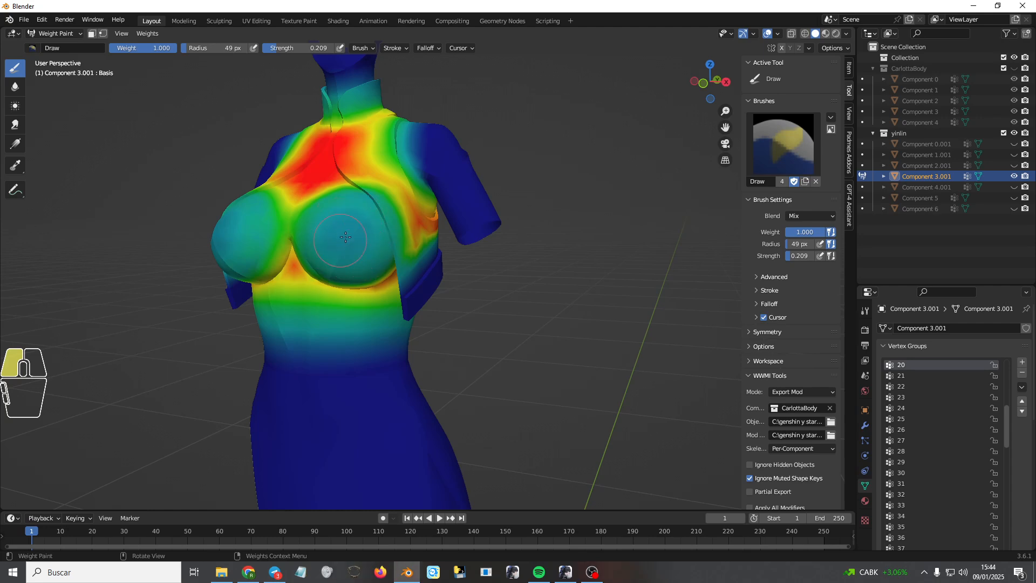
# - Sample the weights on the breast at the model's right side and make vertex group 57 active
pyautogui.moveTo(346, 237); pyautogui.dragTo(377, 277, button='middle')
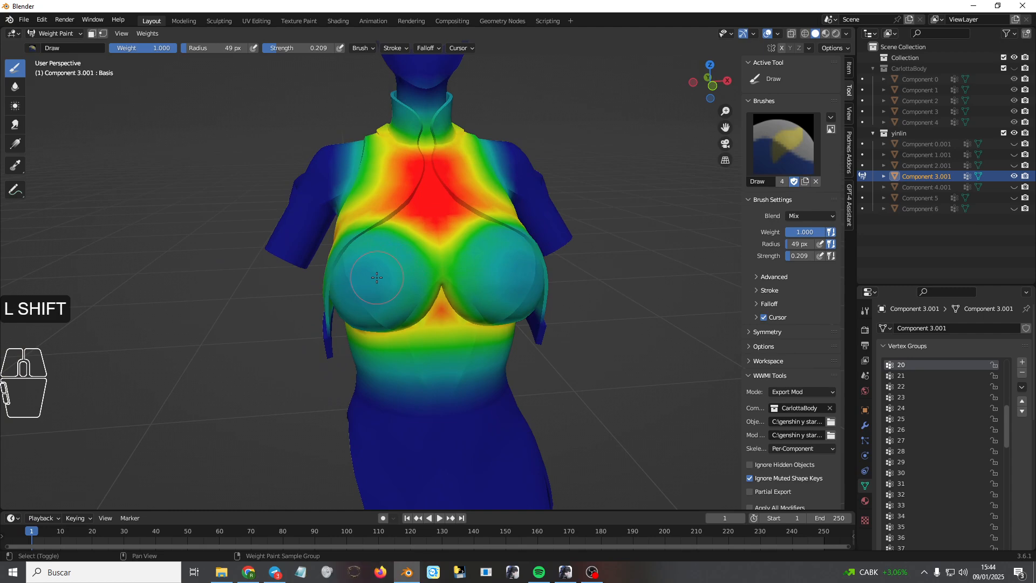
pyautogui.keyDown('shift'); pyautogui.rightClick(377, 277); pyautogui.keyUp('shift')
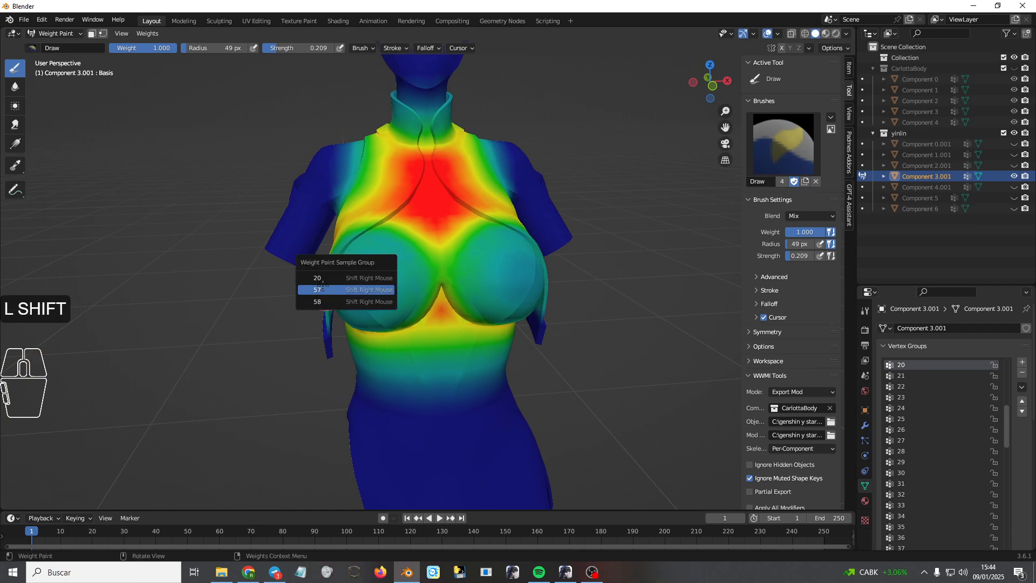
pyautogui.click(324, 287)
pyautogui.moveTo(312, 347); pyautogui.dragTo(433, 254, button='middle')
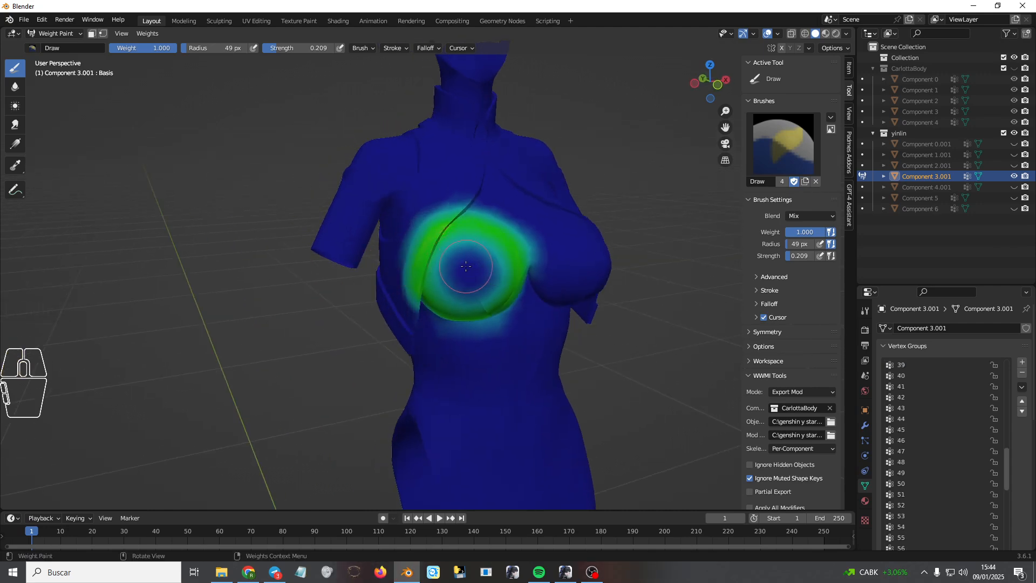
pyautogui.moveTo(466, 266)
pyautogui.mouseDown(button='middle')
pyautogui.moveTo(459, 283)
pyautogui.moveTo(451, 265)
pyautogui.mouseUp(button='middle')
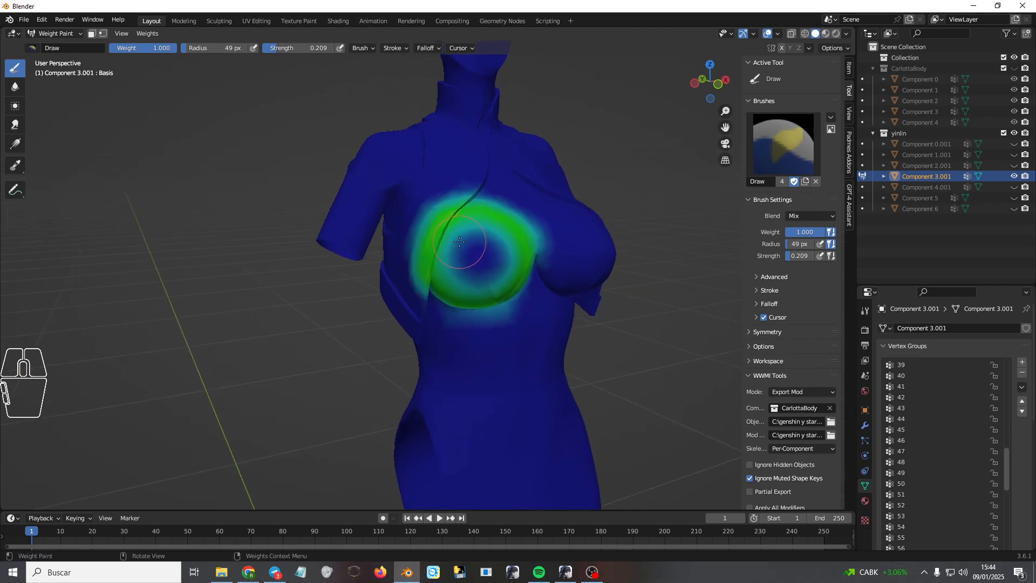
pyautogui.moveTo(472, 248); pyautogui.dragTo(469, 248, button='middle')
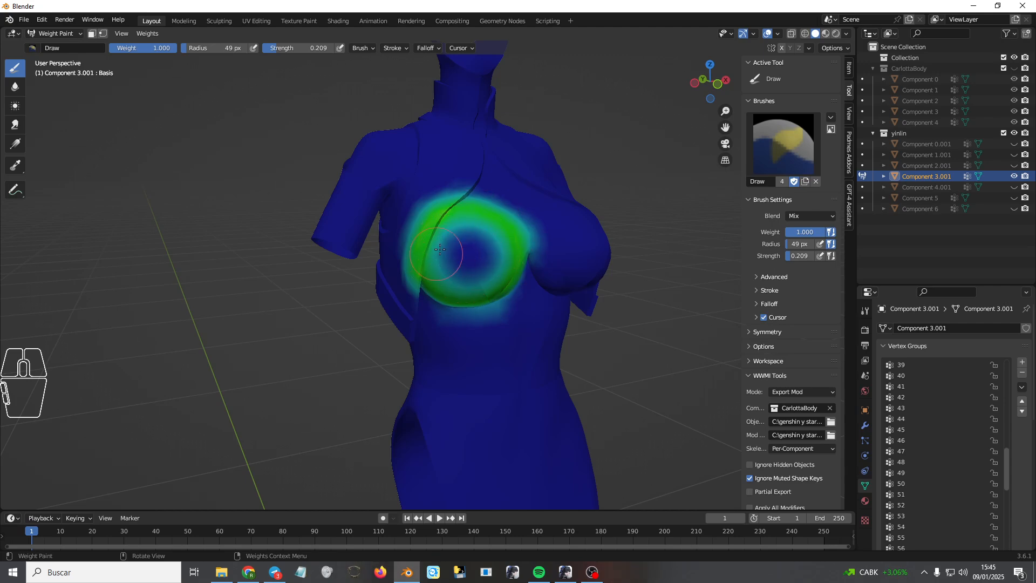
# - Try painting the centre of the breast in vertex group 57 at brush strengths 0.476 and 0.587, undoing each stroke
pyautogui.click(279, 49)
pyautogui.moveTo(278, 50); pyautogui.dragTo(295, 48)
pyautogui.click(296, 91)
pyautogui.moveTo(471, 256); pyautogui.dragTo(467, 254)
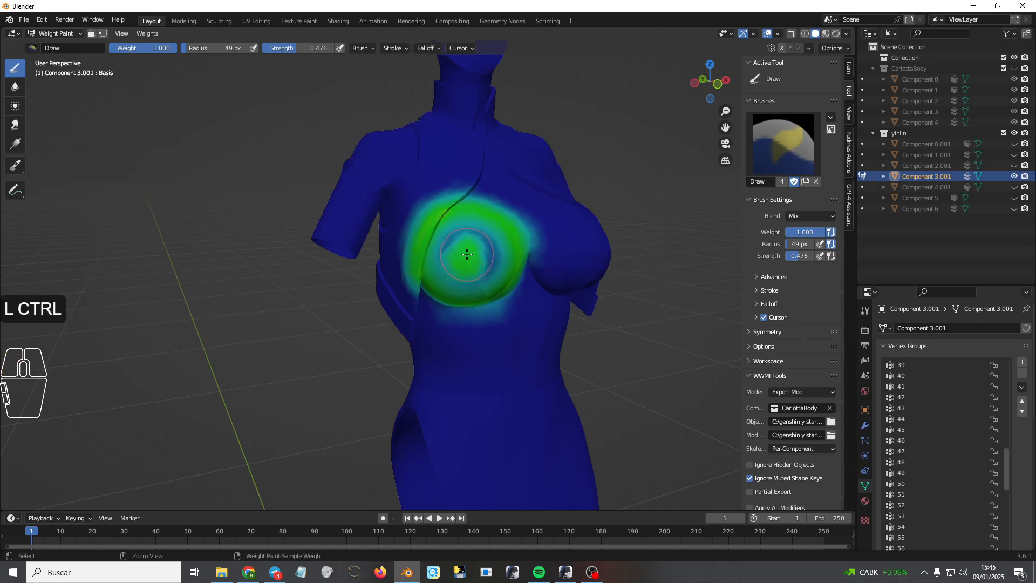
pyautogui.hotkey('ctrl', 'z')
pyautogui.moveTo(294, 47); pyautogui.dragTo(301, 47)
pyautogui.moveTo(466, 245)
pyautogui.mouseDown()
pyautogui.moveTo(457, 232)
pyautogui.moveTo(443, 253)
pyautogui.mouseUp()
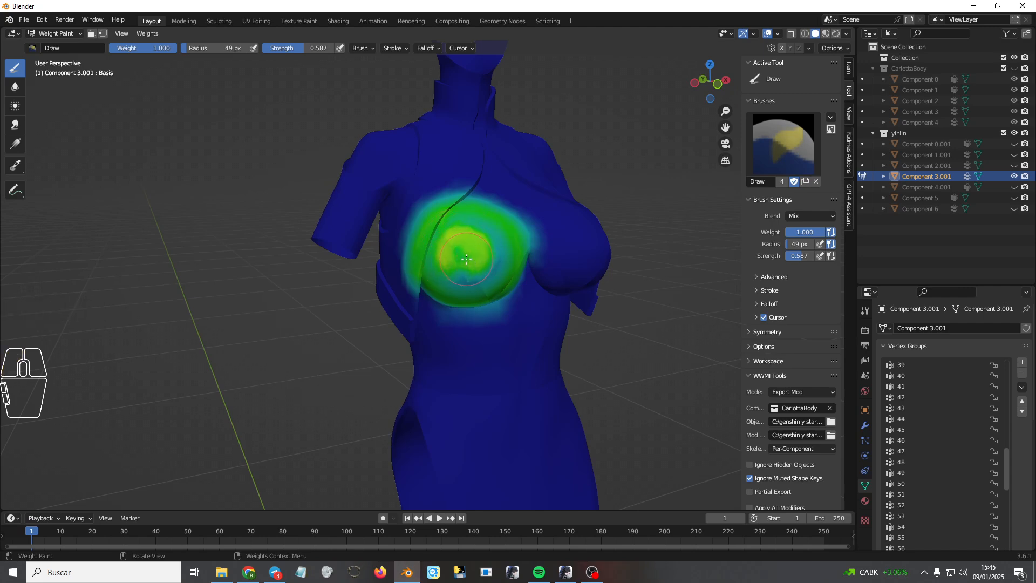
pyautogui.hotkey('ctrl', 'z')
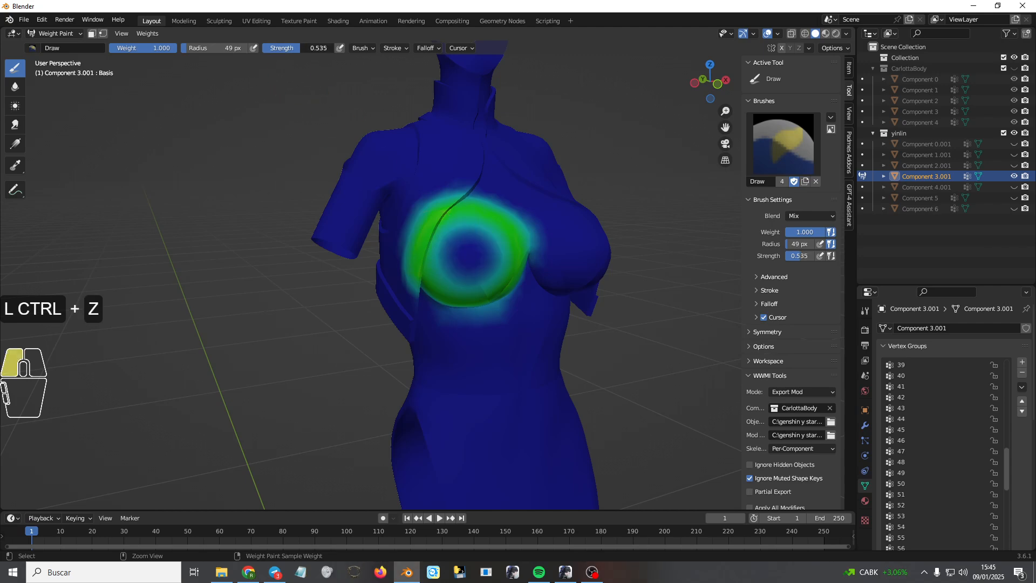
# - Fill the low-weight centre of the breast in vertex group 57 using weight 1.000 and strength 0.535
pyautogui.moveTo(468, 240)
pyautogui.mouseDown()
pyautogui.moveTo(452, 248)
pyautogui.moveTo(484, 234)
pyautogui.moveTo(473, 273)
pyautogui.moveTo(496, 254)
pyautogui.moveTo(442, 246)
pyautogui.moveTo(488, 235)
pyautogui.moveTo(480, 230)
pyautogui.mouseUp()
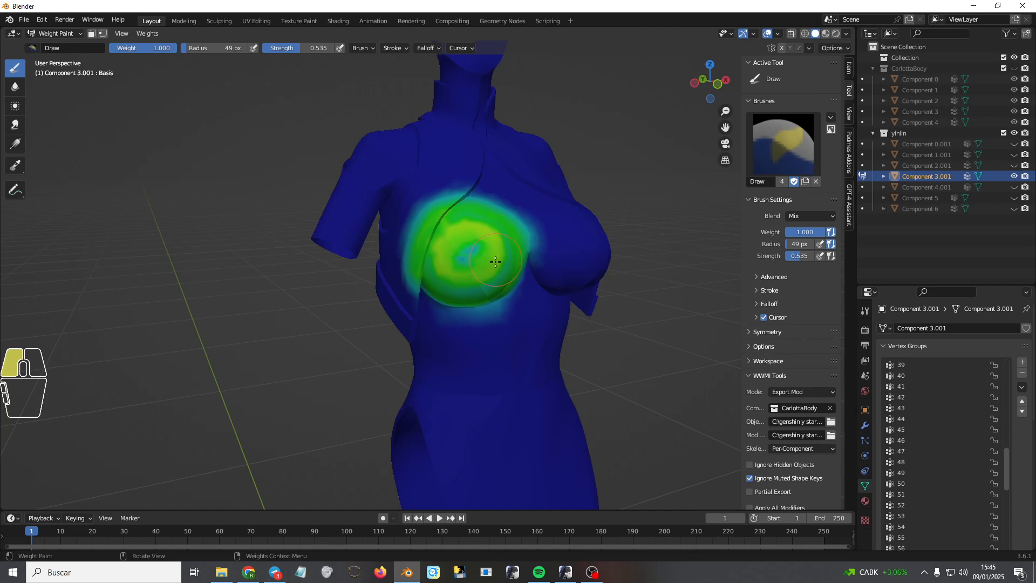
pyautogui.moveTo(457, 284)
pyautogui.mouseDown()
pyautogui.moveTo(432, 267)
pyautogui.moveTo(455, 238)
pyautogui.moveTo(468, 258)
pyautogui.moveTo(450, 238)
pyautogui.moveTo(476, 227)
pyautogui.moveTo(459, 225)
pyautogui.moveTo(495, 244)
pyautogui.moveTo(458, 269)
pyautogui.moveTo(442, 263)
pyautogui.mouseUp()
pyautogui.hotkey('ctrl', 'z')
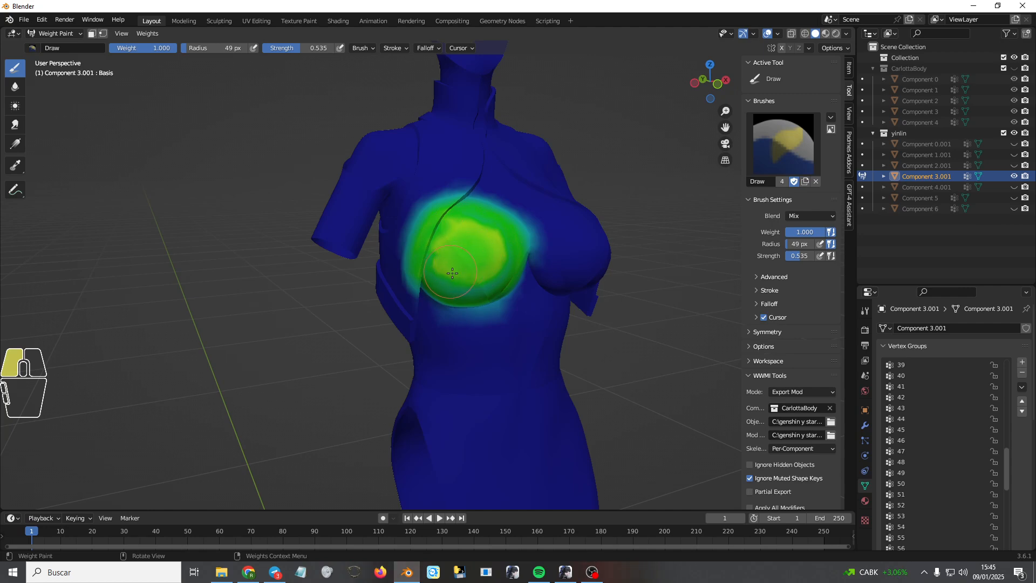
pyautogui.moveTo(451, 274); pyautogui.dragTo(470, 282)
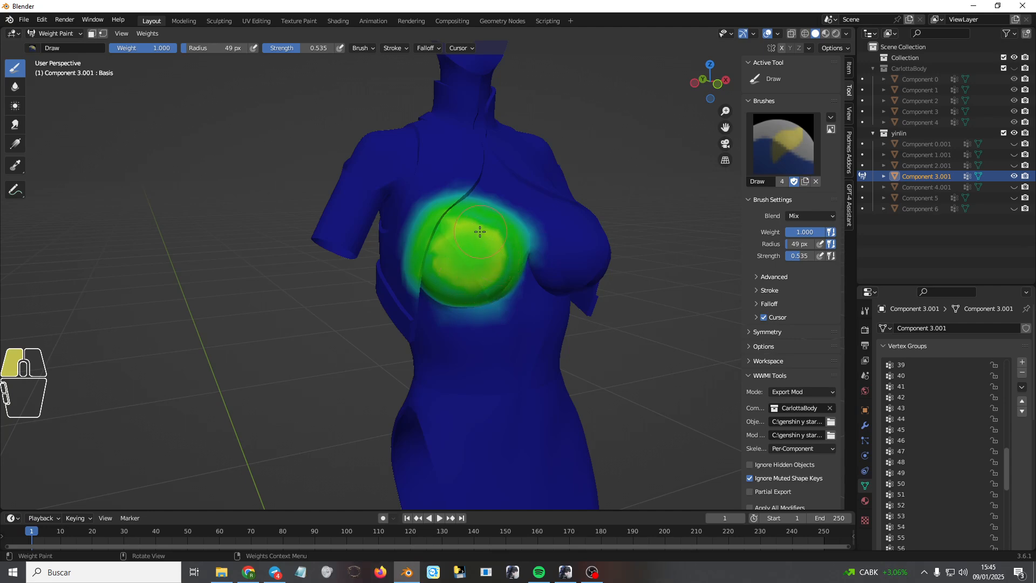
# - Make vertex group 44 active and fill the low-weight centre of the opposite breast at strength 0.535
pyautogui.moveTo(475, 255)
pyautogui.mouseDown(button='middle')
pyautogui.moveTo(449, 270)
pyautogui.moveTo(439, 301)
pyautogui.moveTo(390, 295)
pyautogui.moveTo(370, 276)
pyautogui.mouseUp(button='middle')
pyautogui.keyDown('shift'); pyautogui.rightClick(430, 301); pyautogui.keyUp('shift')
pyautogui.click(410, 313)
pyautogui.moveTo(335, 256)
pyautogui.keyDown('shift'); pyautogui.mouseDown()
pyautogui.moveTo(357, 254)
pyautogui.moveTo(350, 244)
pyautogui.moveTo(353, 270)
pyautogui.moveTo(335, 278)
pyautogui.moveTo(325, 259)
pyautogui.moveTo(335, 245)
pyautogui.moveTo(367, 297)
pyautogui.moveTo(341, 305)
pyautogui.moveTo(319, 276)
pyautogui.mouseUp(); pyautogui.keyUp('shift')
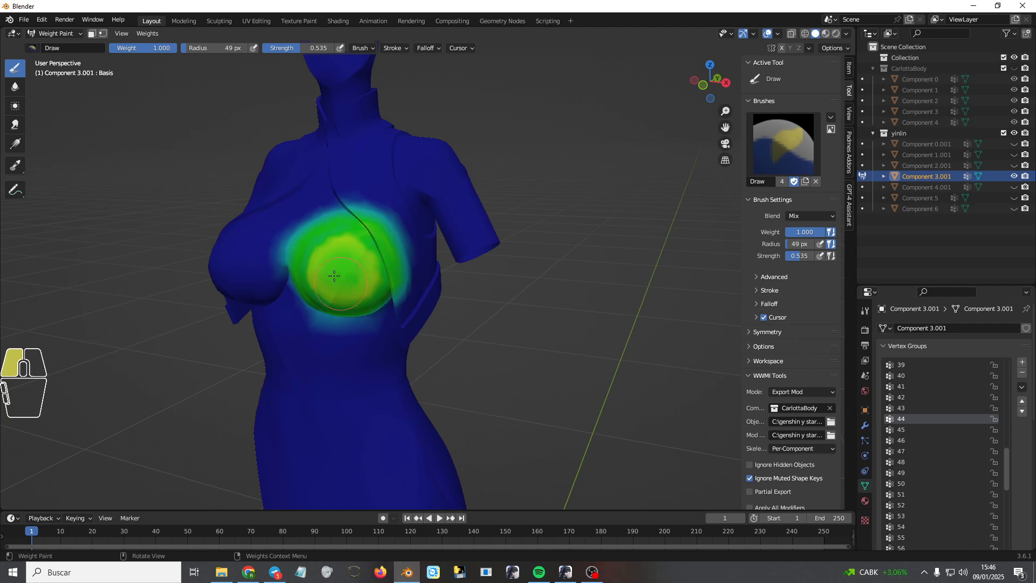
pyautogui.moveTo(343, 278); pyautogui.dragTo(348, 261)
# - Make vertex group 58 active and set the Draw brush to weight 0.000 and strength 1.000
pyautogui.moveTo(352, 240); pyautogui.dragTo(409, 263, button='middle')
pyautogui.keyDown('shift'); pyautogui.rightClick(408, 264); pyautogui.keyUp('shift')
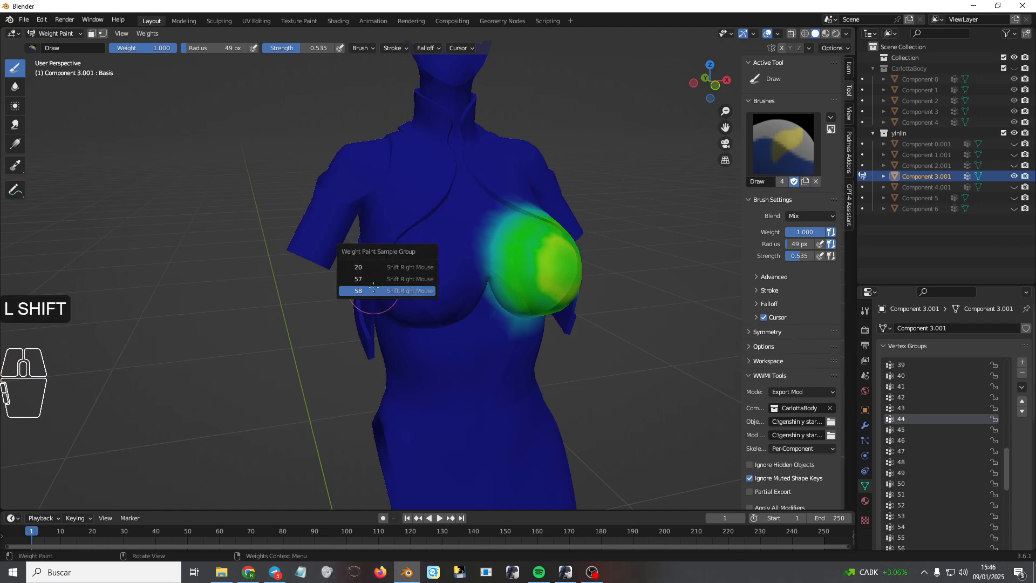
pyautogui.click(417, 277)
pyautogui.moveTo(180, 48); pyautogui.dragTo(116, 48)
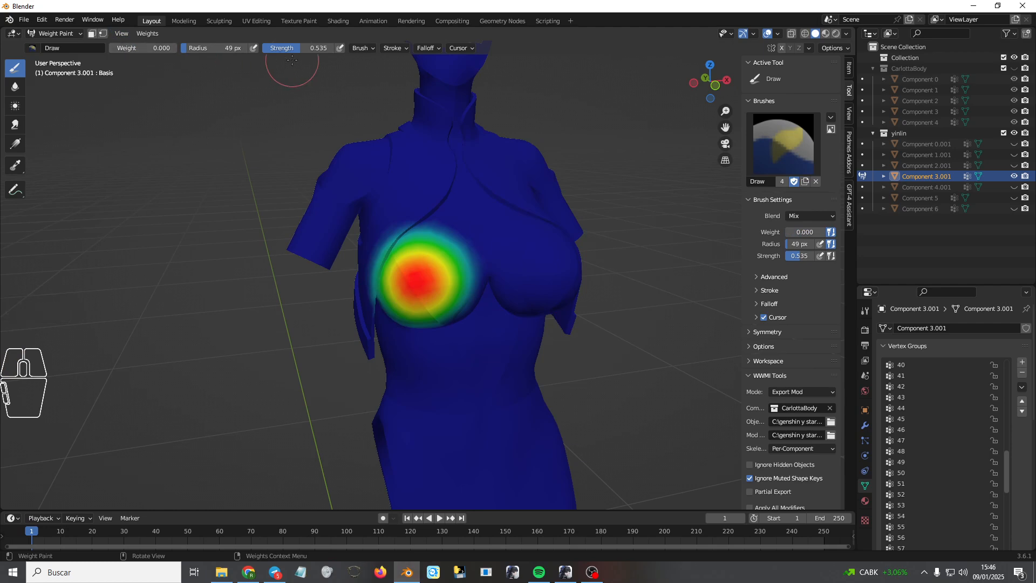
pyautogui.moveTo(294, 48); pyautogui.dragTo(356, 49)
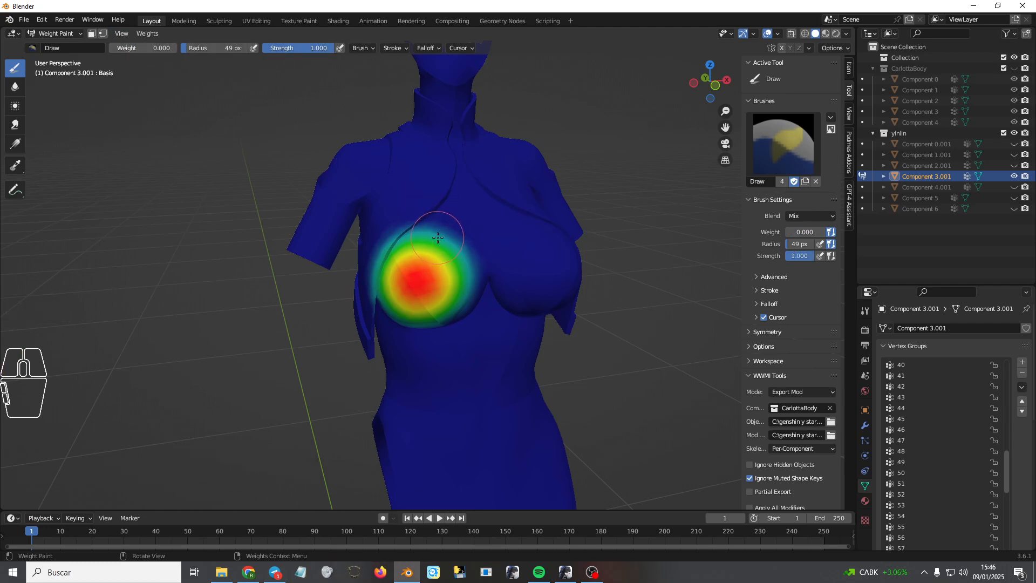
# - Set the Draw brush's falloff shape to Projected and erase vertex group 58's weights from the breast
pyautogui.click(429, 48)
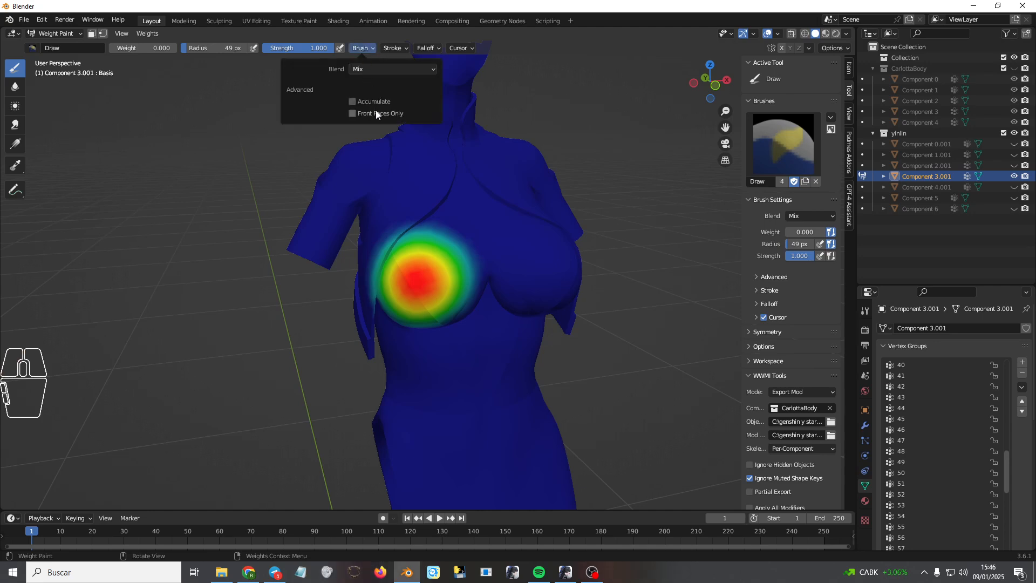
pyautogui.click(383, 48)
pyautogui.click(425, 48)
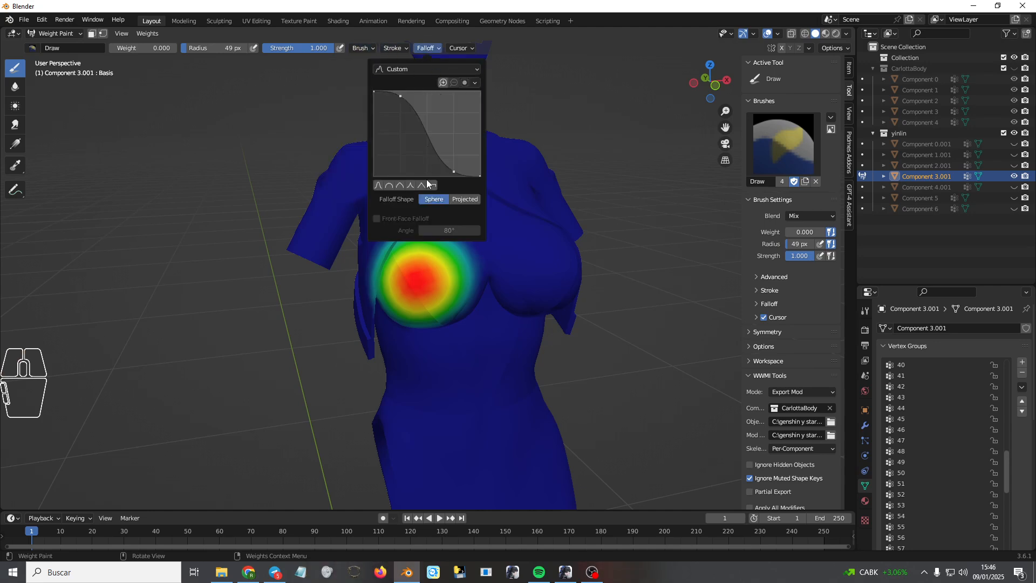
pyautogui.click(464, 198)
pyautogui.moveTo(458, 242)
pyautogui.mouseDown()
pyautogui.moveTo(455, 323)
pyautogui.moveTo(462, 231)
pyautogui.moveTo(421, 275)
pyautogui.moveTo(438, 305)
pyautogui.moveTo(416, 251)
pyautogui.moveTo(374, 197)
pyautogui.moveTo(391, 314)
pyautogui.mouseUp()
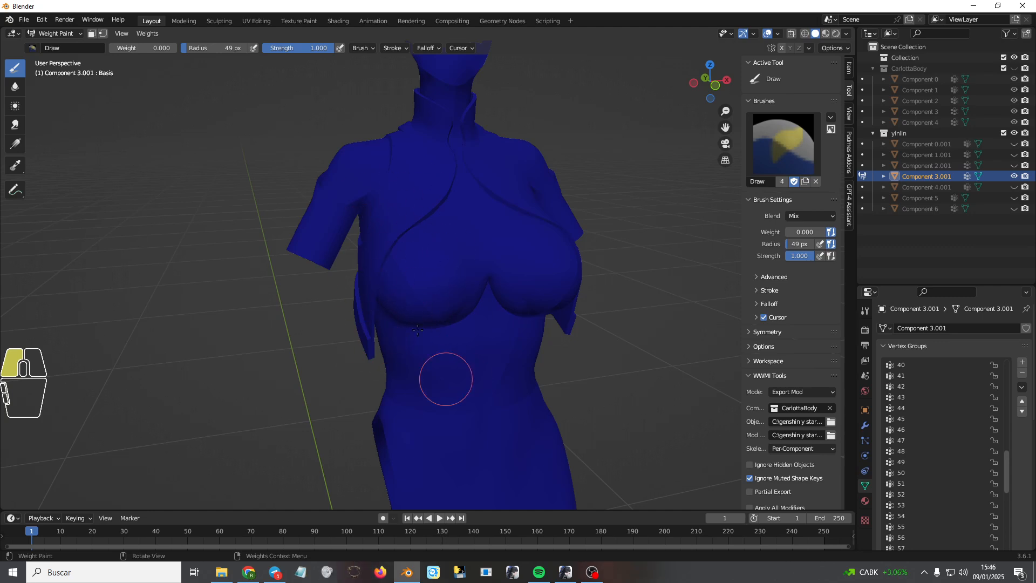
# - Make vertex group 45 active and erase its weights from the opposite breast with the zero-weight brush
pyautogui.moveTo(385, 368); pyautogui.dragTo(347, 273, button='middle')
pyautogui.keyDown('shift'); pyautogui.rightClick(324, 292); pyautogui.keyUp('shift')
pyautogui.click(322, 293)
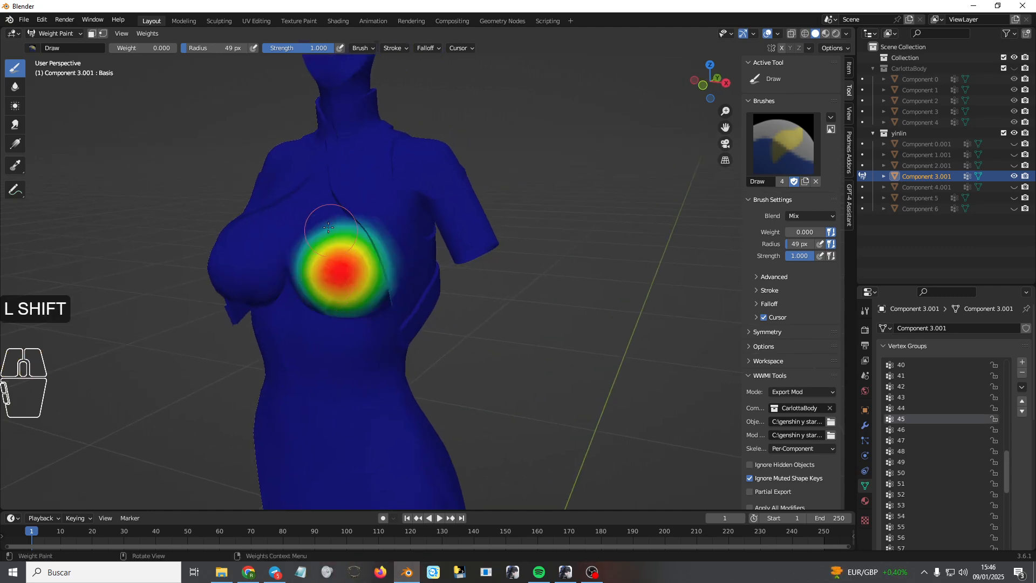
pyautogui.moveTo(324, 269)
pyautogui.mouseDown()
pyautogui.moveTo(294, 213)
pyautogui.moveTo(319, 304)
pyautogui.moveTo(408, 294)
pyautogui.moveTo(352, 319)
pyautogui.moveTo(370, 330)
pyautogui.moveTo(316, 253)
pyautogui.moveTo(365, 312)
pyautogui.moveTo(389, 312)
pyautogui.mouseUp()
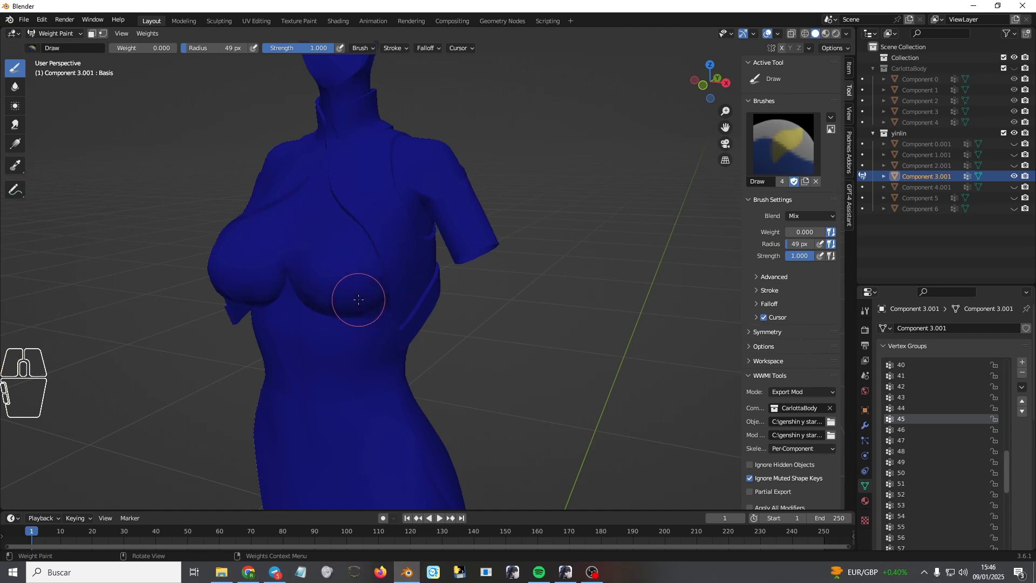
# - Normalize all vertex groups of the body mesh
pyautogui.moveTo(356, 296); pyautogui.dragTo(389, 297, button='middle')
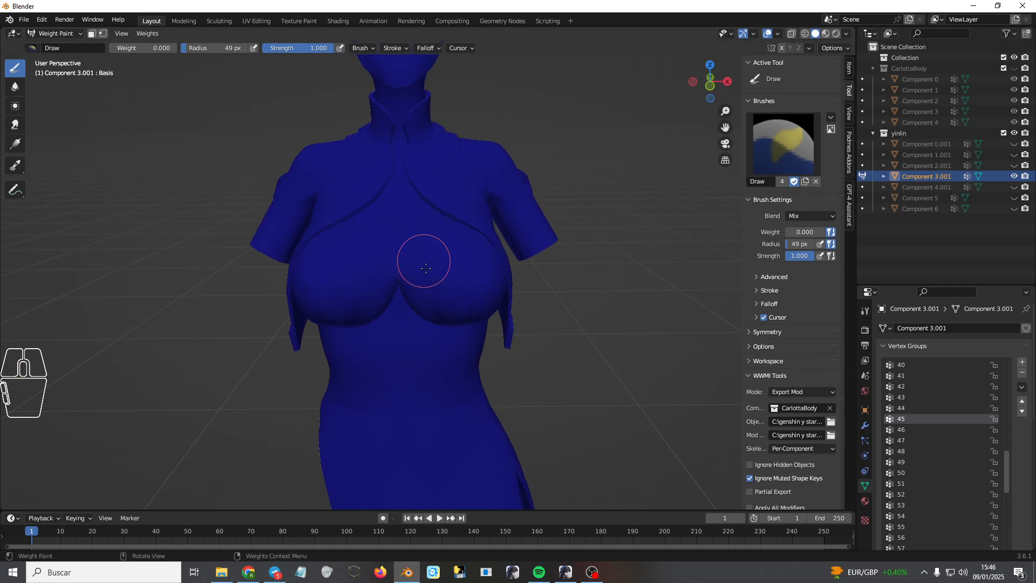
pyautogui.click(151, 34)
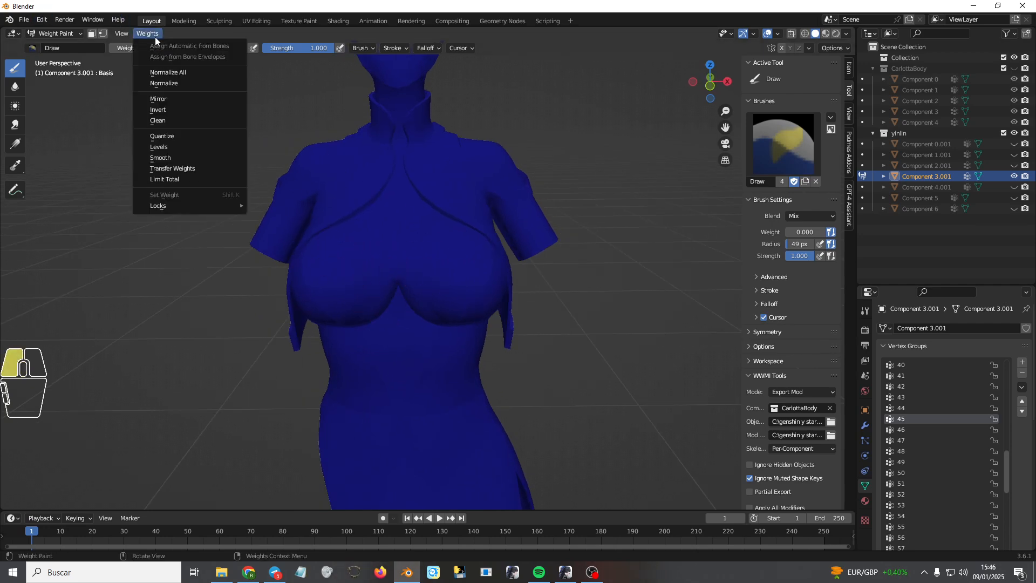
pyautogui.click(176, 73)
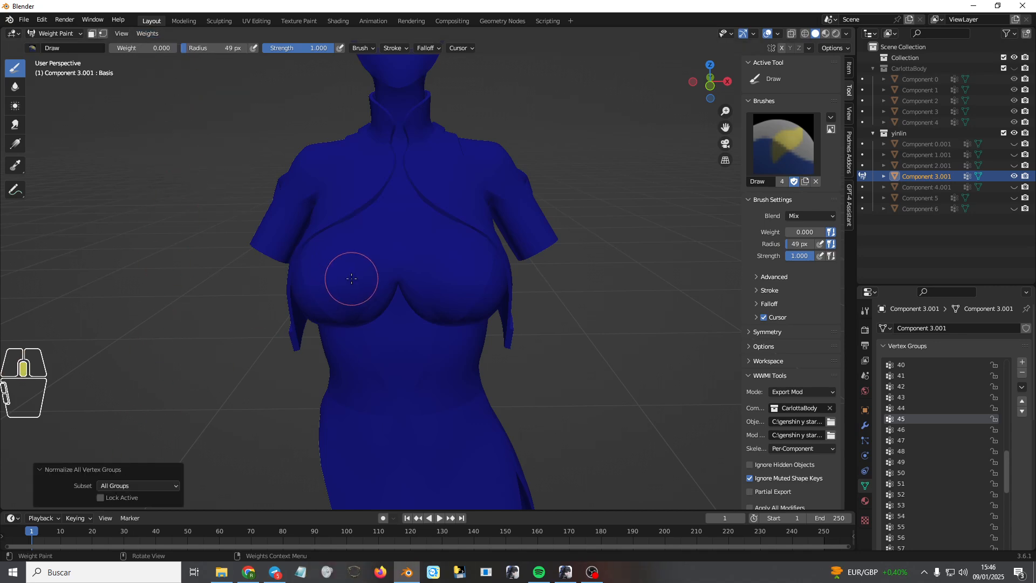
# - Display vertex groups 58 and 20 in turn to examine their weights on the chest
pyautogui.moveTo(352, 279); pyautogui.dragTo(394, 268, button='middle')
pyautogui.keyDown('shift'); pyautogui.rightClick(415, 272); pyautogui.keyUp('shift')
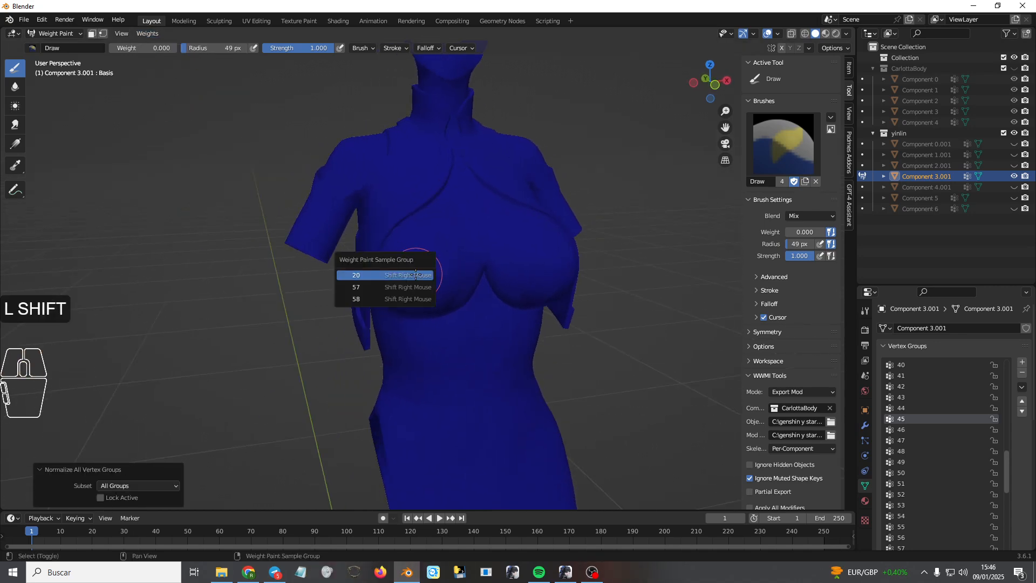
pyautogui.click(363, 299)
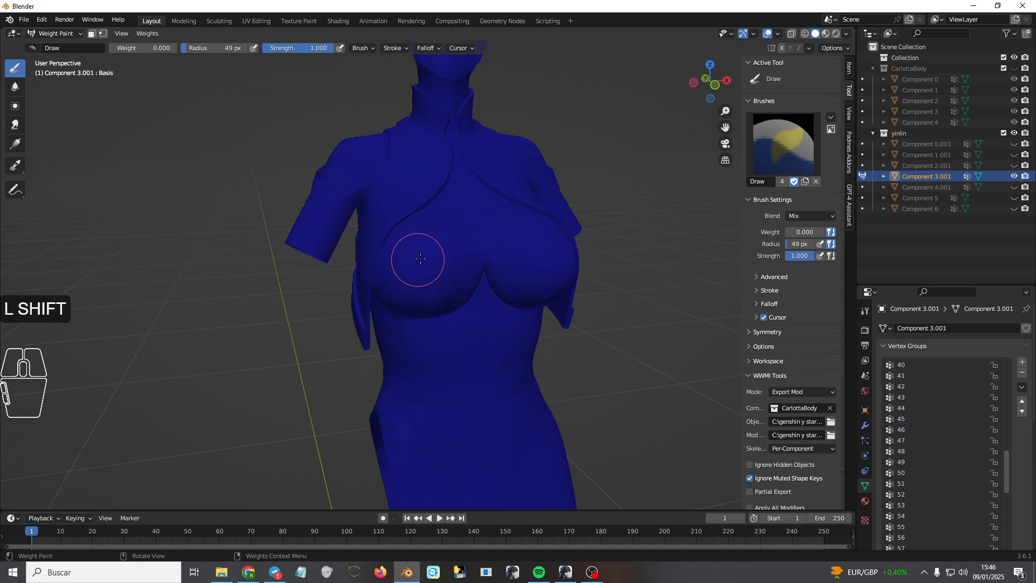
pyautogui.keyDown('shift'); pyautogui.rightClick(377, 260); pyautogui.keyUp('shift')
pyautogui.click(376, 233)
pyautogui.moveTo(416, 278); pyautogui.dragTo(373, 264, button='middle')
# - Make vertex group 57 active and reduce its breast weights with the brush at weight 0.000 and strength 0.904
pyautogui.keyDown('shift'); pyautogui.rightClick(373, 262); pyautogui.keyUp('shift')
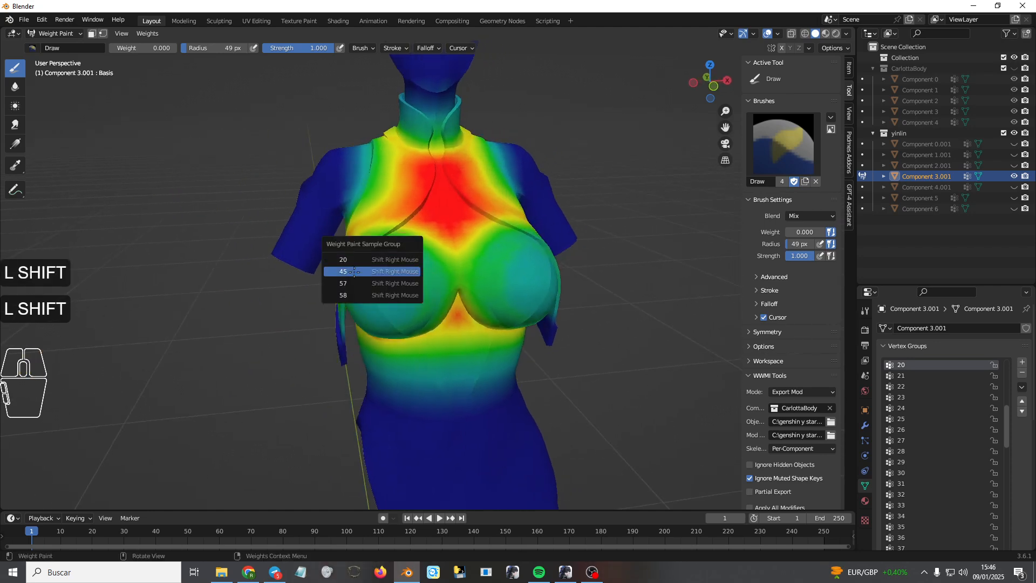
pyautogui.click(354, 272)
pyautogui.moveTo(354, 272)
pyautogui.mouseDown(button='middle')
pyautogui.moveTo(398, 279)
pyautogui.moveTo(380, 289)
pyautogui.mouseUp(button='middle')
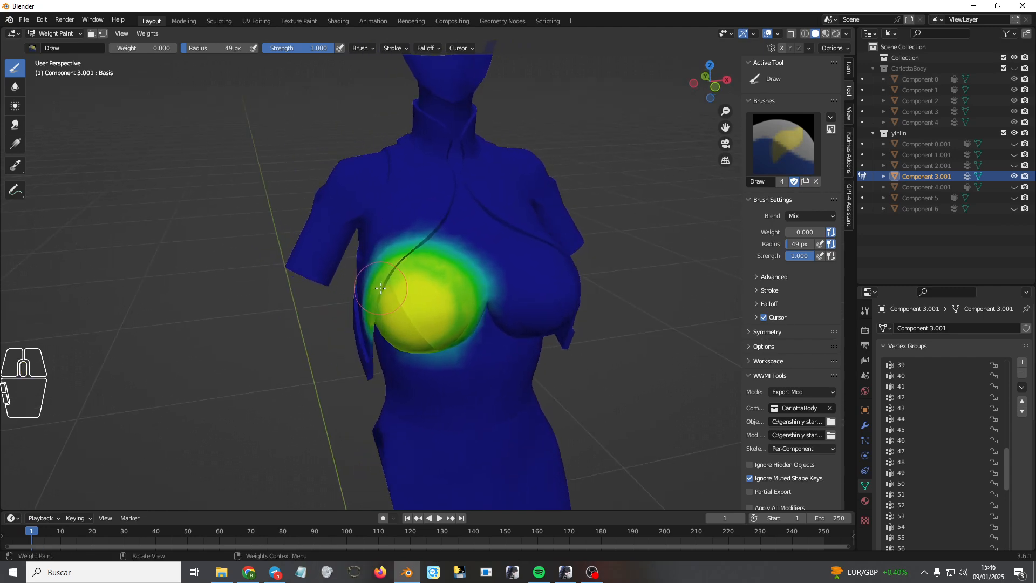
pyautogui.moveTo(404, 323); pyautogui.dragTo(399, 323, button='middle')
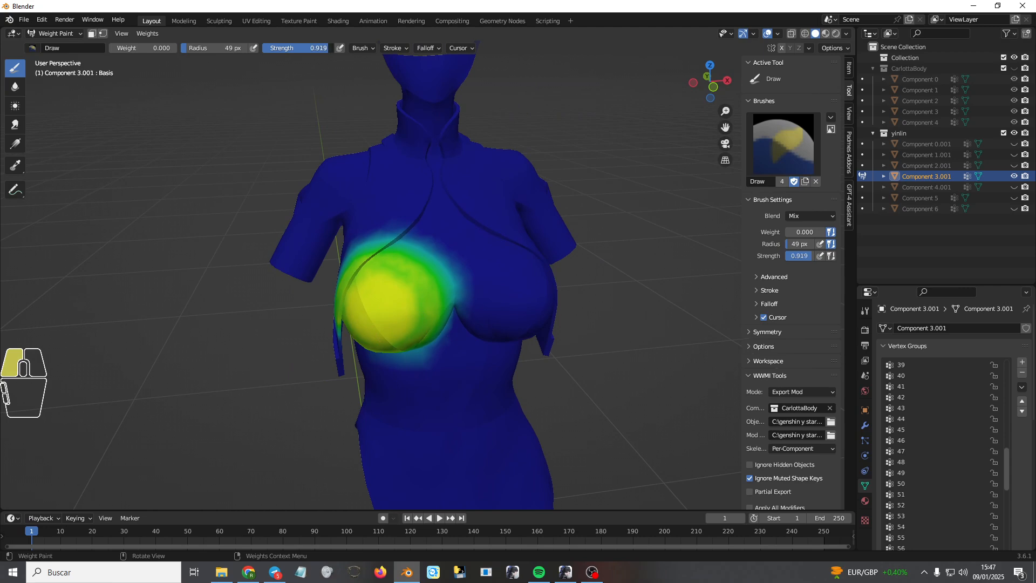
pyautogui.moveTo(327, 48); pyautogui.dragTo(327, 48)
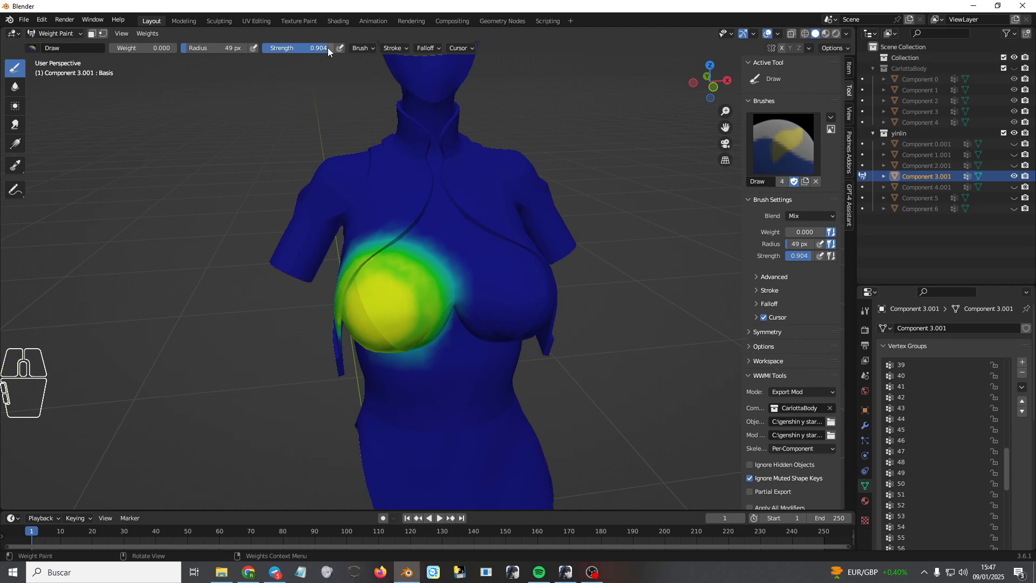
pyautogui.moveTo(340, 216)
pyautogui.mouseDown(button='middle')
pyautogui.moveTo(370, 209)
pyautogui.moveTo(409, 220)
pyautogui.mouseUp(button='middle')
pyautogui.scroll(-2, 370, 211)
pyautogui.moveTo(409, 246)
pyautogui.mouseDown()
pyautogui.moveTo(430, 335)
pyautogui.moveTo(474, 219)
pyautogui.moveTo(462, 307)
pyautogui.moveTo(504, 245)
pyautogui.moveTo(458, 337)
pyautogui.moveTo(478, 298)
pyautogui.moveTo(443, 249)
pyautogui.moveTo(457, 254)
pyautogui.mouseUp()
# - Make vertex group 44 active and reduce its weights across the opposite breast at strength 0.904
pyautogui.moveTo(485, 263)
pyautogui.mouseDown(button='middle')
pyautogui.moveTo(443, 273)
pyautogui.moveTo(378, 239)
pyautogui.mouseUp(button='middle')
pyautogui.keyDown('shift'); pyautogui.rightClick(442, 273); pyautogui.keyUp('shift')
pyautogui.click(434, 286)
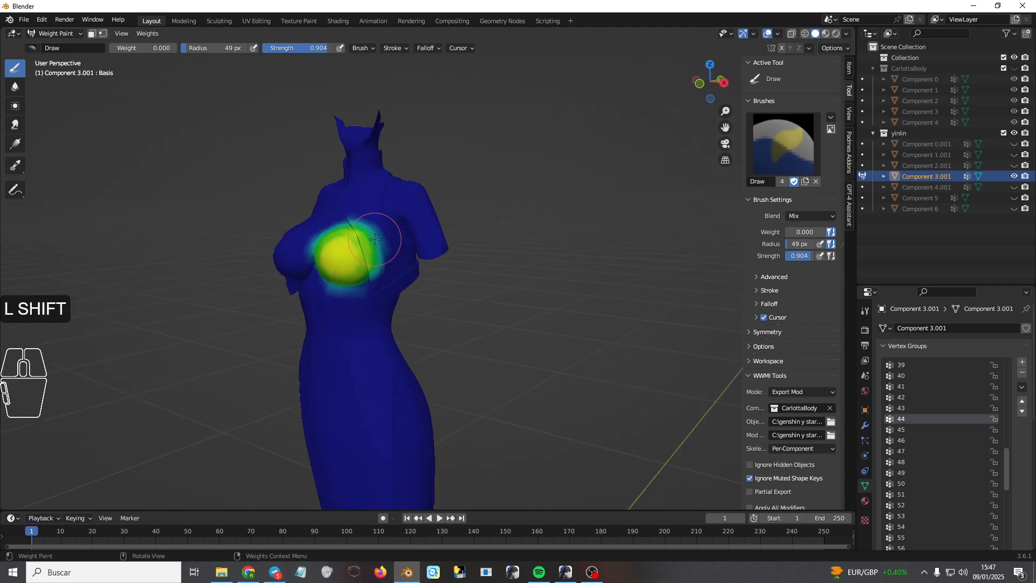
pyautogui.moveTo(374, 239)
pyautogui.mouseDown()
pyautogui.moveTo(352, 237)
pyautogui.moveTo(361, 292)
pyautogui.mouseUp()
pyautogui.moveTo(367, 229)
pyautogui.mouseDown()
pyautogui.moveTo(324, 240)
pyautogui.moveTo(296, 212)
pyautogui.moveTo(331, 264)
pyautogui.moveTo(308, 232)
pyautogui.moveTo(360, 217)
pyautogui.mouseUp()
pyautogui.moveTo(349, 273)
pyautogui.mouseDown()
pyautogui.moveTo(335, 243)
pyautogui.moveTo(346, 250)
pyautogui.mouseUp()
pyautogui.moveTo(347, 249)
pyautogui.mouseDown(button='middle')
pyautogui.moveTo(346, 288)
pyautogui.moveTo(341, 261)
pyautogui.mouseUp(button='middle')
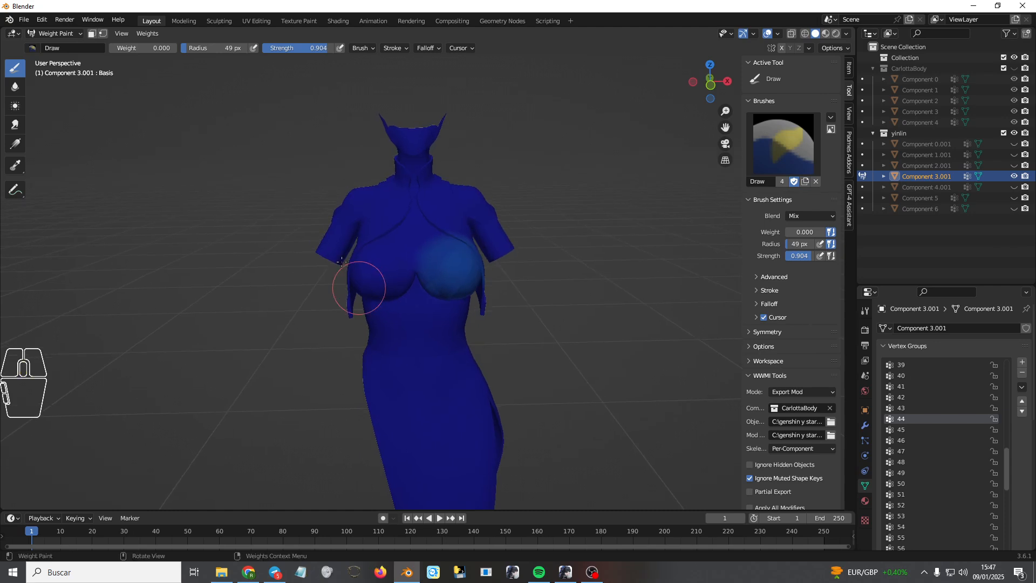
# - Run Normalize All again to rebalance the reduced breast weights against the other vertex groups
pyautogui.click(149, 34)
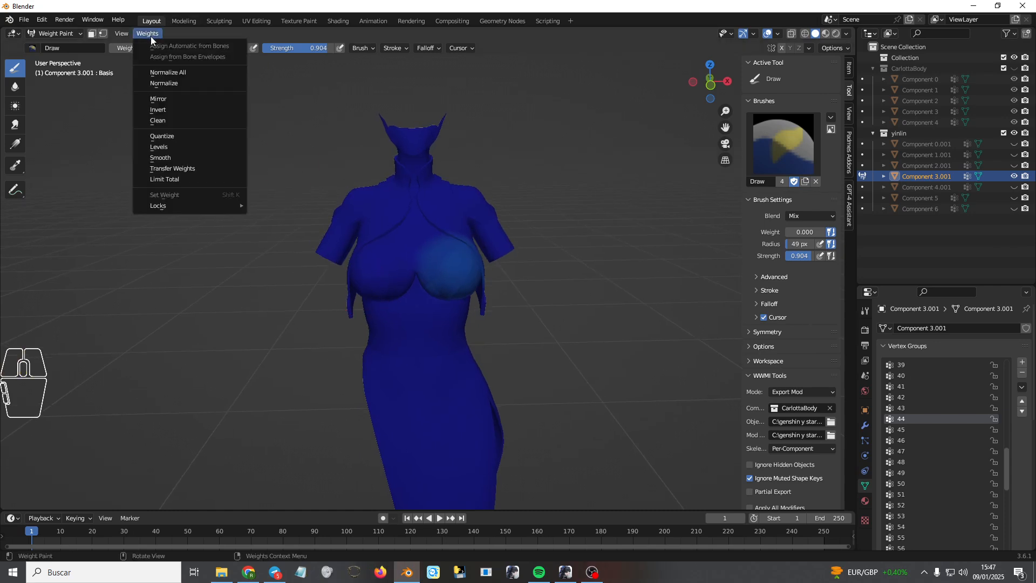
pyautogui.click(160, 72)
pyautogui.moveTo(400, 266); pyautogui.dragTo(197, 161, button='middle')
pyautogui.scroll(2, 377, 208)
pyautogui.moveTo(453, 231); pyautogui.dragTo(423, 241, button='middle')
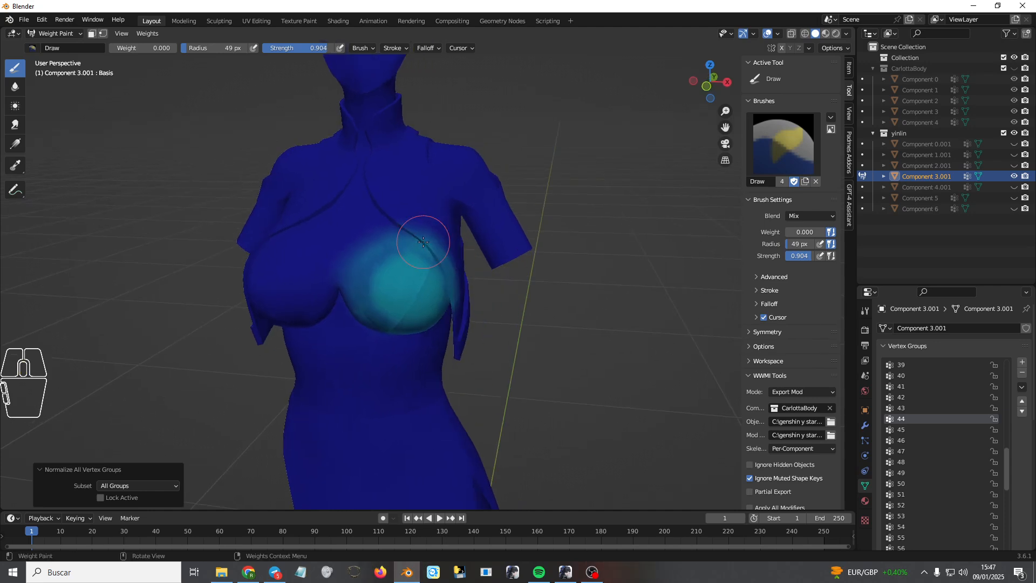
# - Switch the body mesh to Object Mode and unhide Component 4.001
pyautogui.click(54, 34)
pyautogui.click(64, 47)
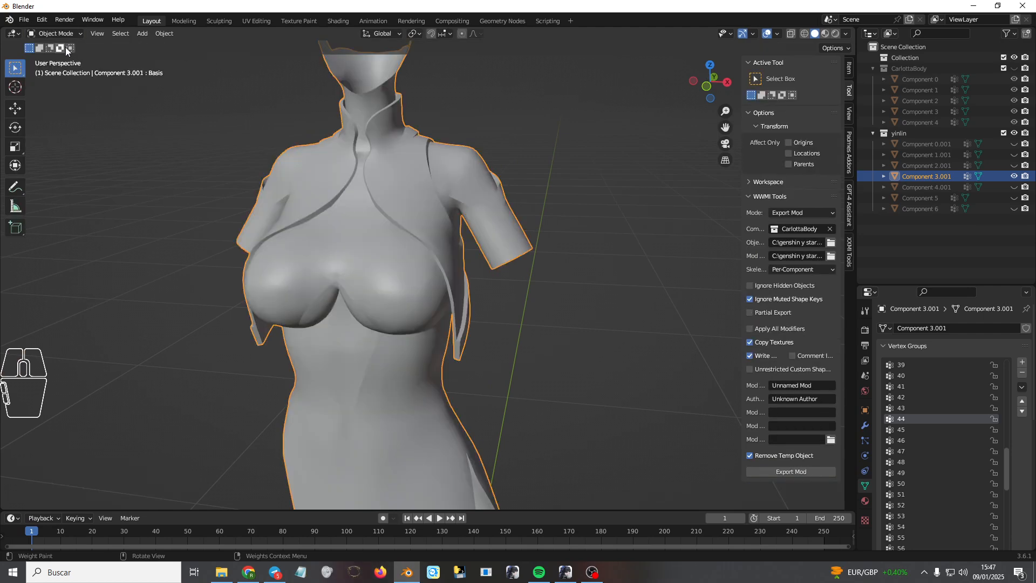
pyautogui.scroll(-2, 380, 315)
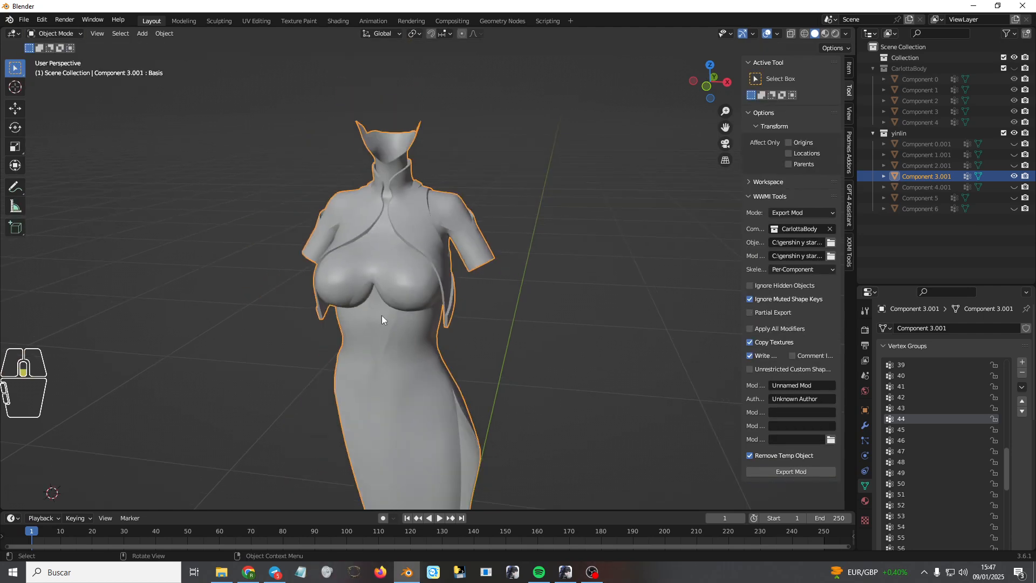
pyautogui.click(1014, 187)
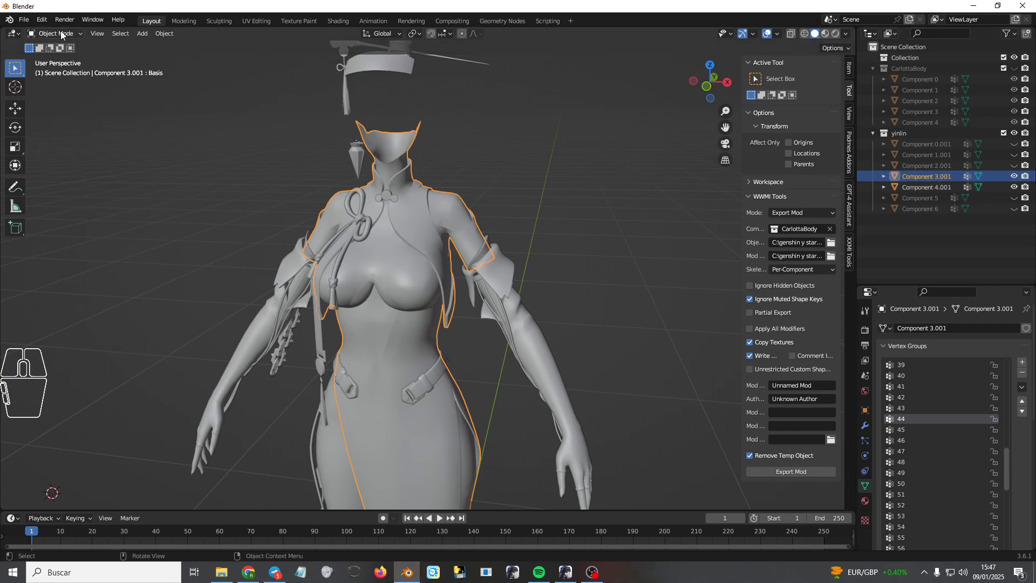
pyautogui.moveTo(310, 276); pyautogui.dragTo(330, 269, button='middle')
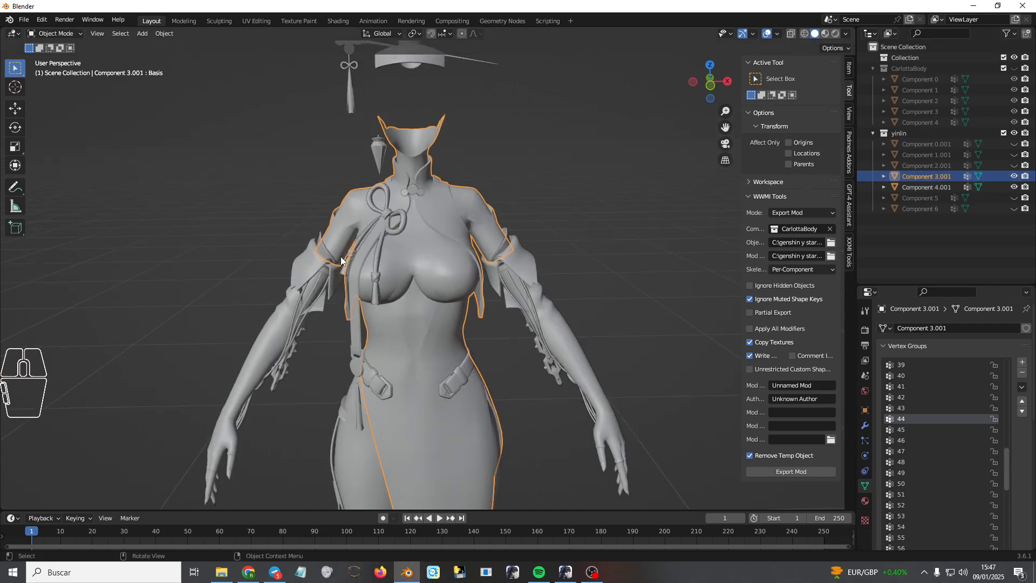
# - Return Component 3.001 to Weight Paint mode and make vertex group 20 active by sampling the chest
pyautogui.click(57, 34)
pyautogui.click(56, 35)
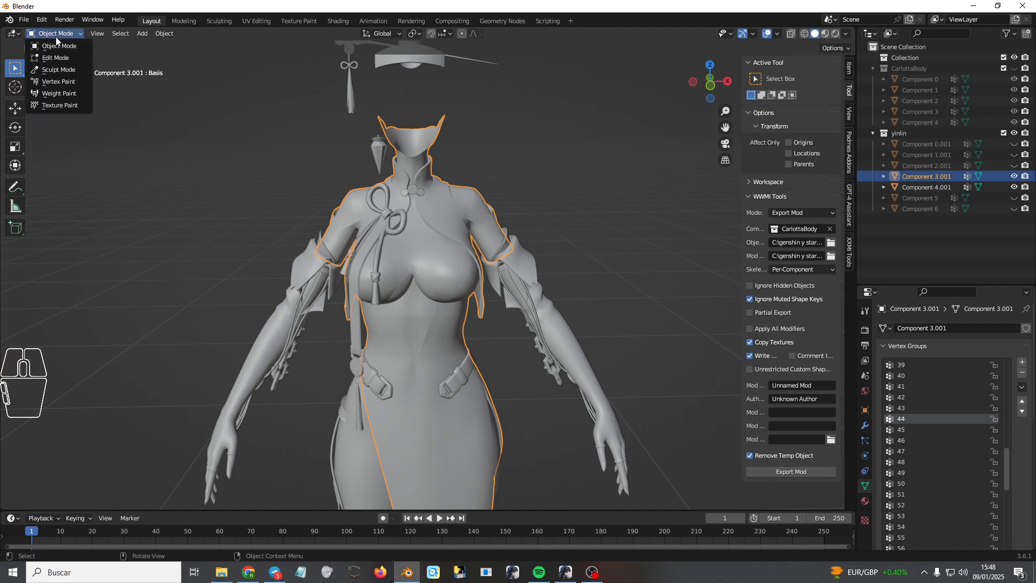
pyautogui.click(59, 94)
pyautogui.scroll(4, 391, 236)
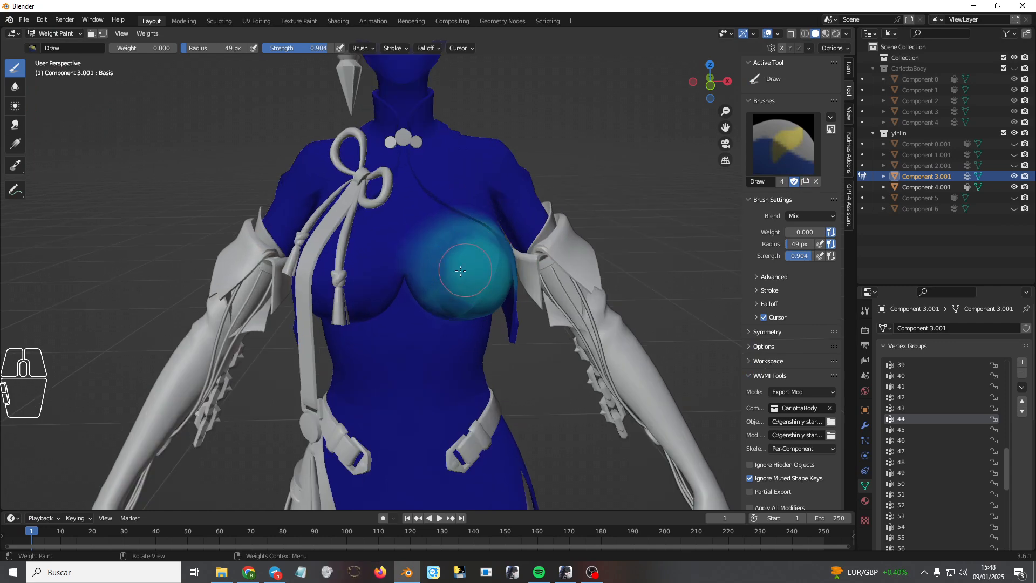
pyautogui.keyDown('shift'); pyautogui.rightClick(391, 235); pyautogui.keyUp('shift')
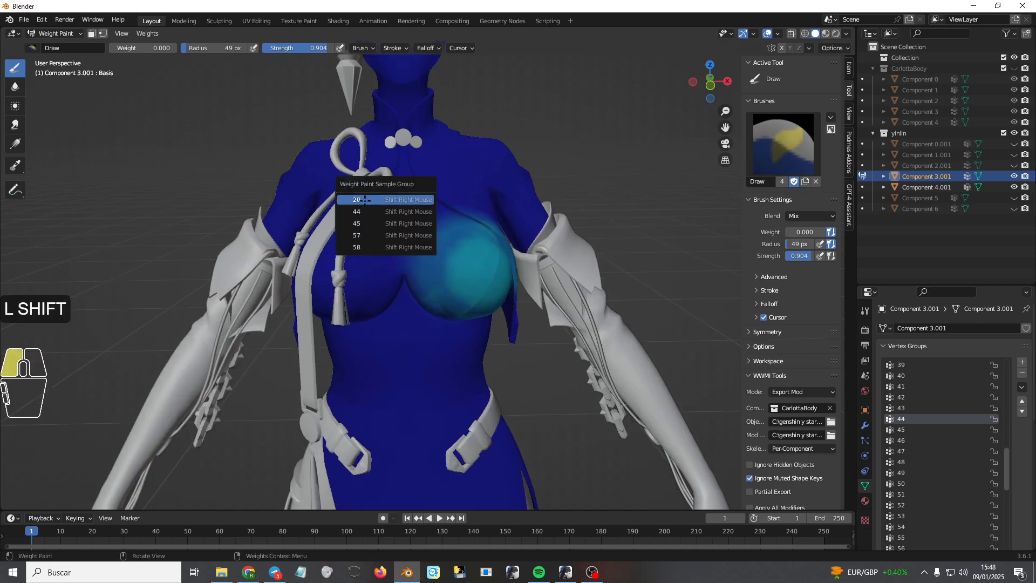
pyautogui.click(371, 200)
# - Write the note "chest - 20" in a blank Notepad document and switch back to Blender
pyautogui.click(300, 573)
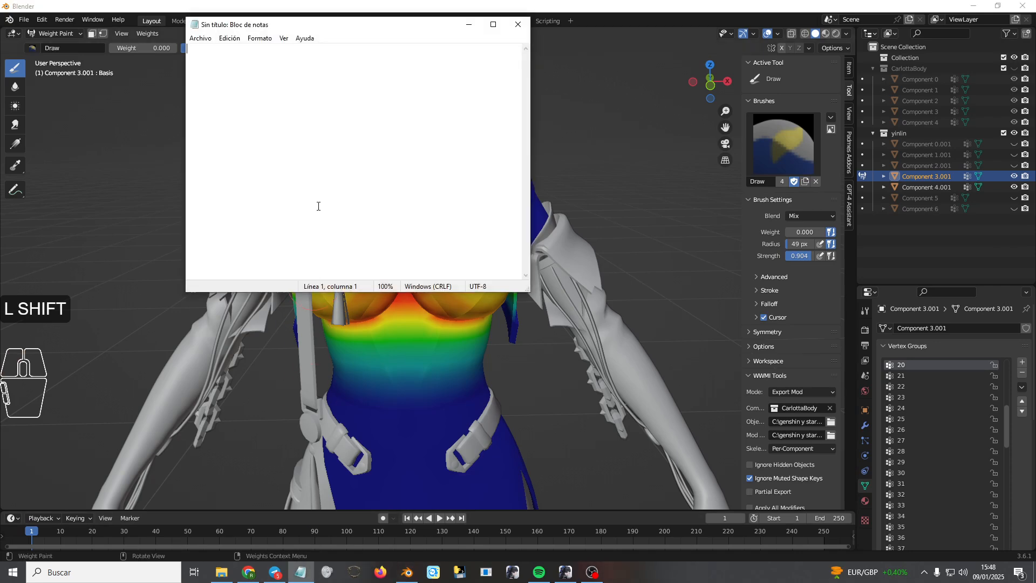
pyautogui.write('chest ')
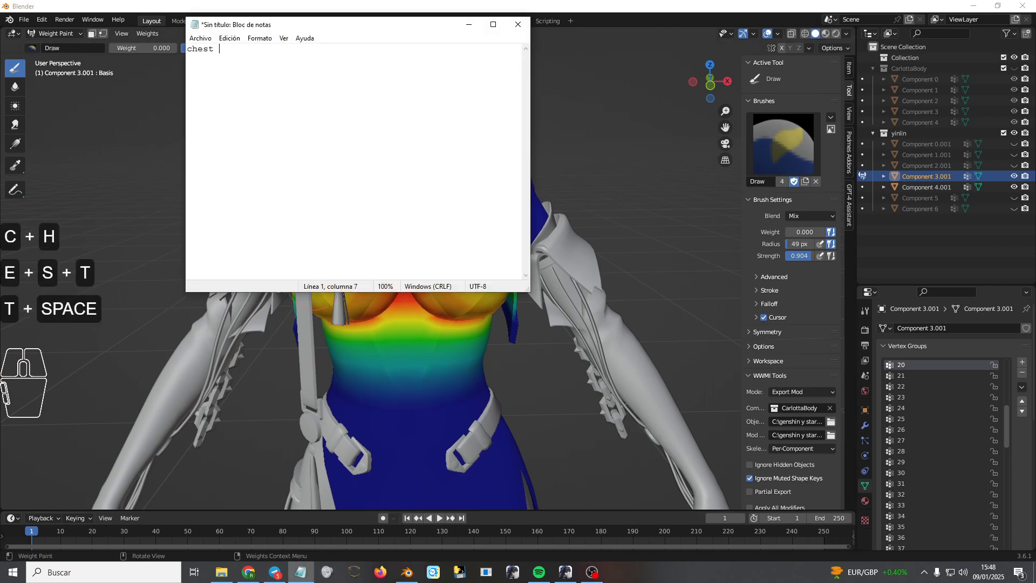
pyautogui.write('- 20')
pyautogui.hotkey('alt', 'Tab')
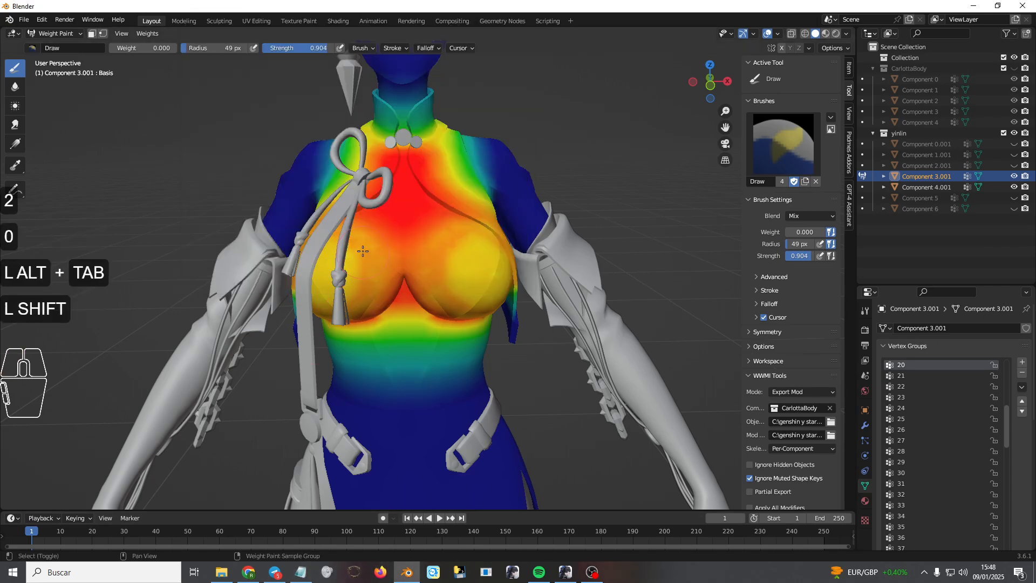
# - Sample vertex groups 44, 45 and 57 from the chest in turn to identify which breast each one controls
pyautogui.keyDown('shift'); pyautogui.rightClick(363, 250); pyautogui.keyUp('shift')
pyautogui.click(358, 263)
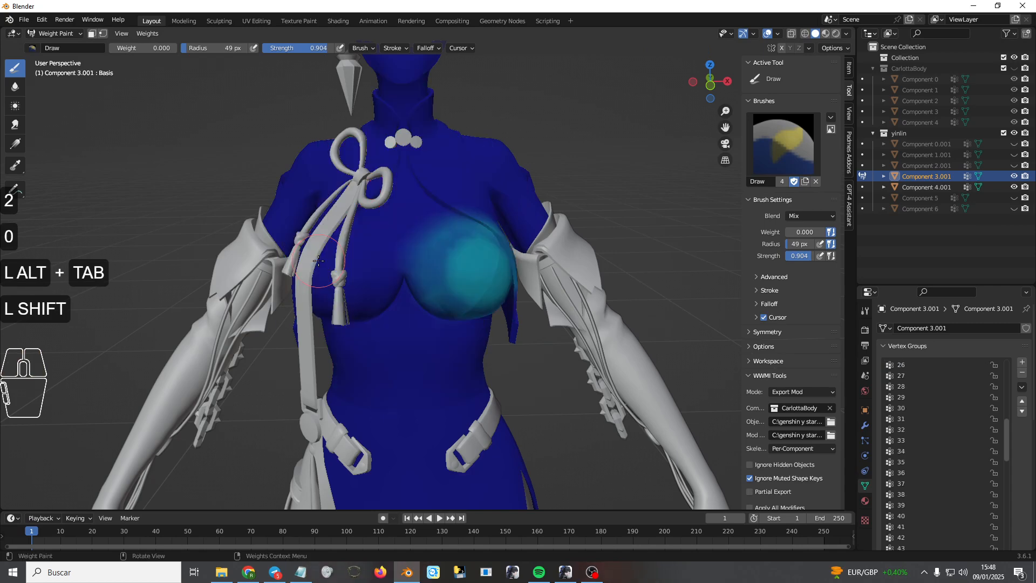
pyautogui.keyDown('shift'); pyautogui.rightClick(372, 246); pyautogui.keyUp('shift')
pyautogui.click(314, 270)
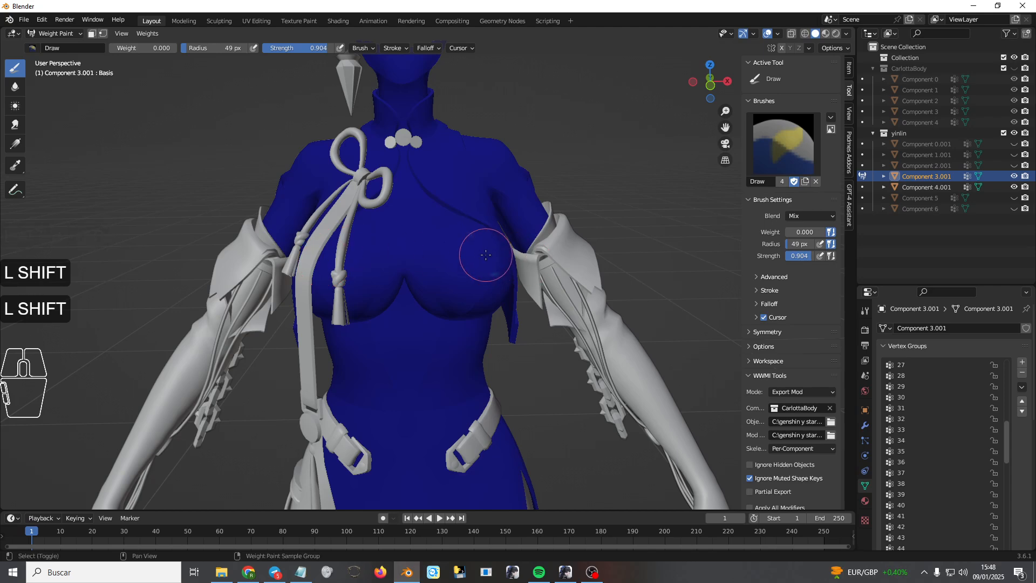
pyautogui.keyDown('shift'); pyautogui.rightClick(351, 256); pyautogui.keyUp('shift')
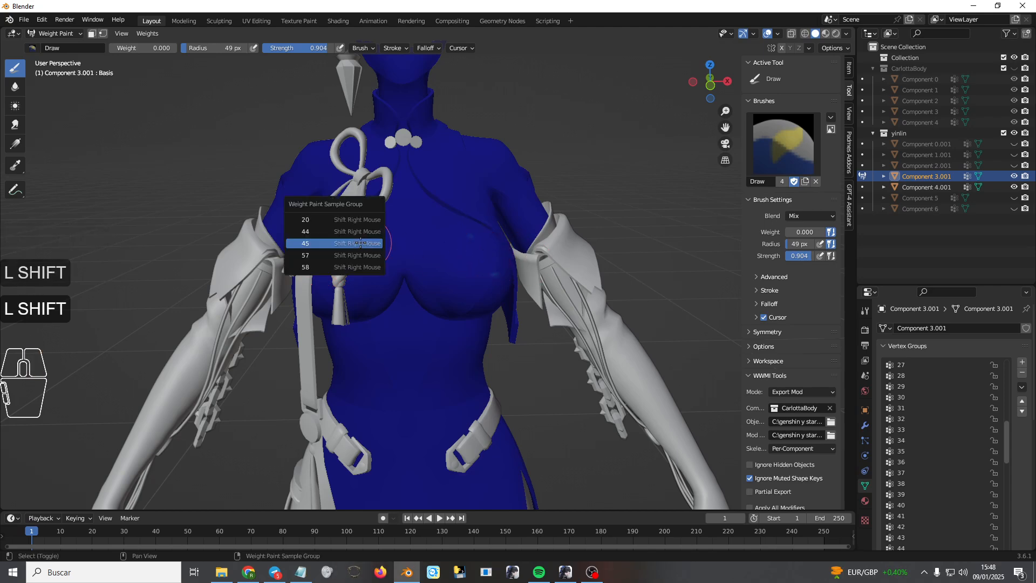
pyautogui.click(352, 254)
# - Add the line "boob - 57" to the Notepad note and switch back to Blender
pyautogui.hotkey('alt', 'Tab')
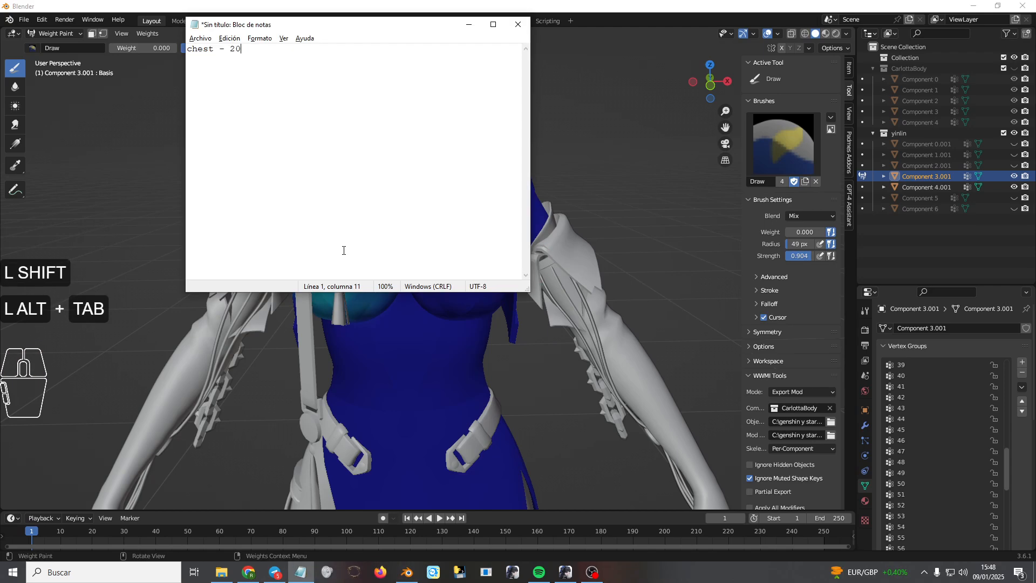
pyautogui.press('Return')
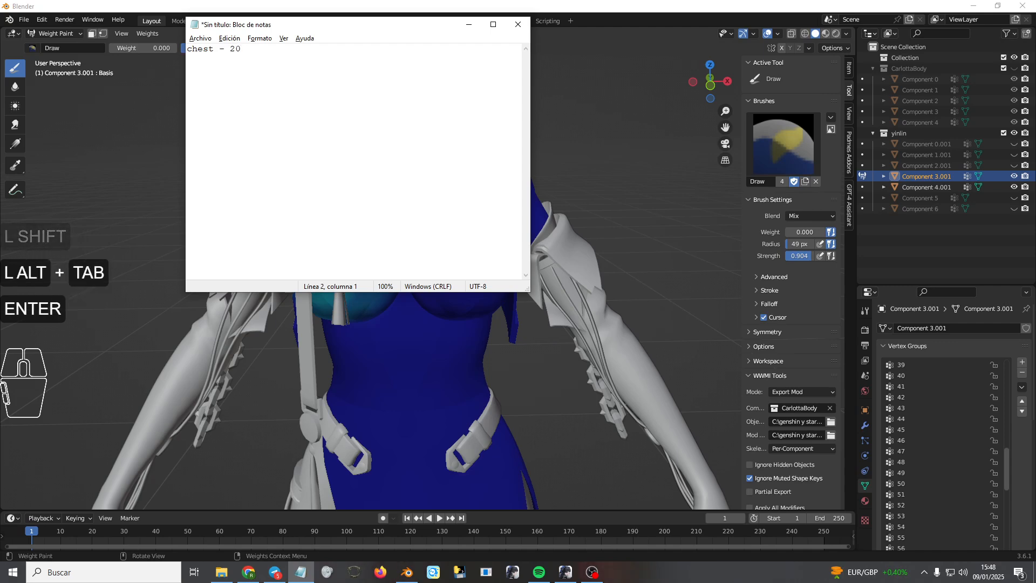
pyautogui.write('boob - ')
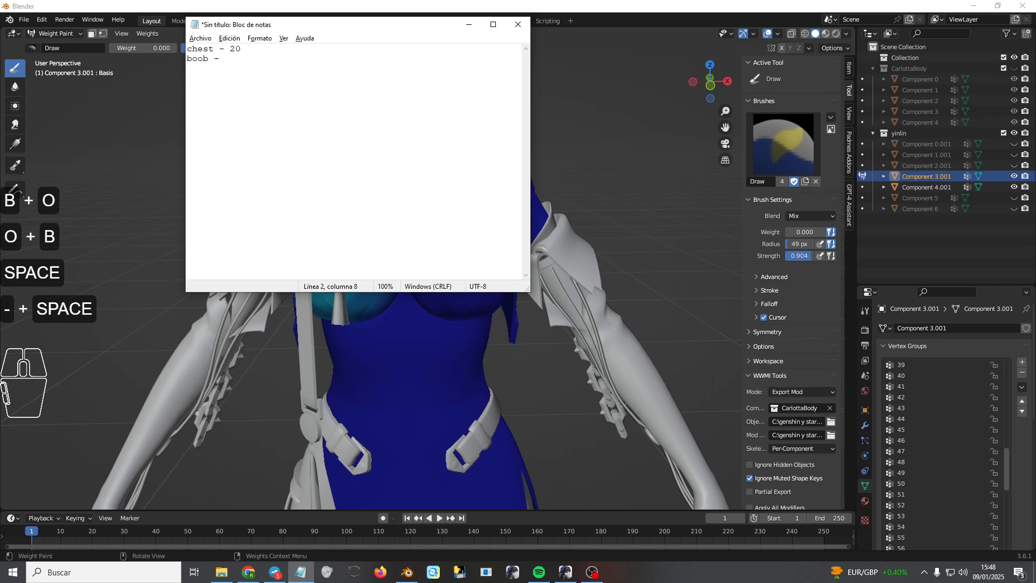
pyautogui.write('57')
pyautogui.press('Return')
pyautogui.hotkey('alt', 'Tab')
# - Sample vertex group 58 from the breast, add the line "nipple - 58" to the Notepad note, and switch back to Blender
pyautogui.keyDown('shift'); pyautogui.rightClick(361, 251); pyautogui.keyUp('shift')
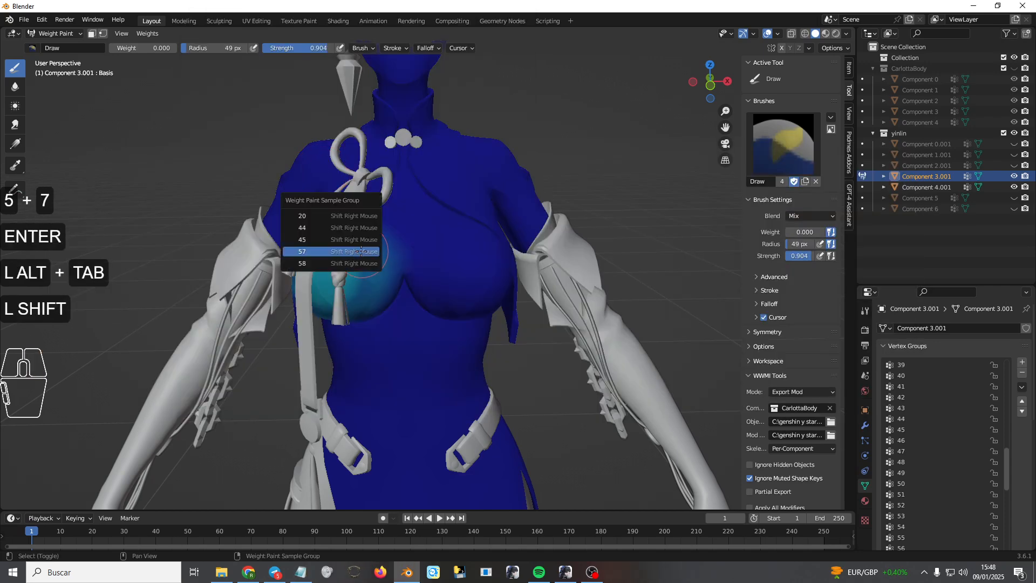
pyautogui.click(361, 251)
pyautogui.hotkey('alt', 'Tab')
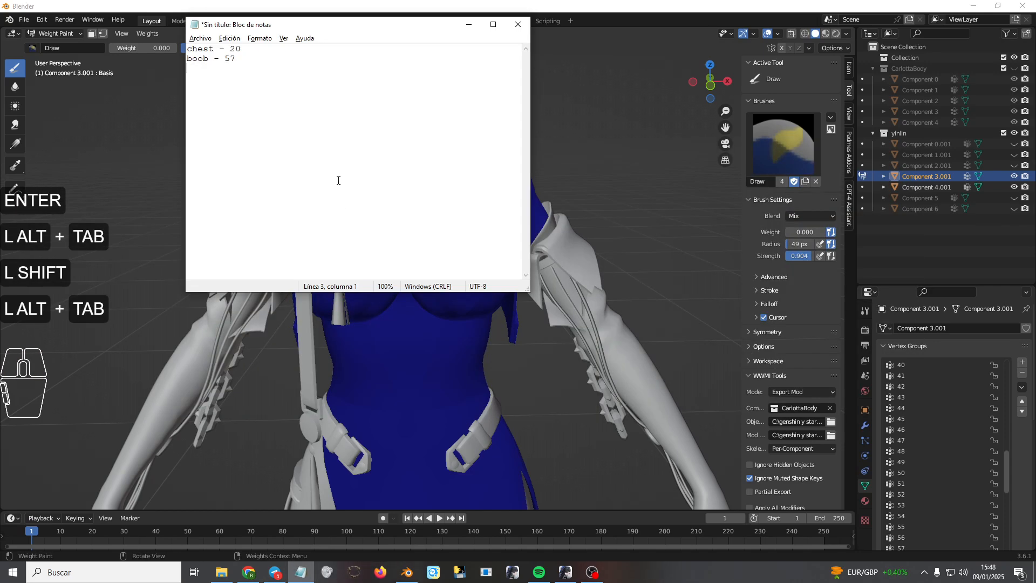
pyautogui.write('nipple -')
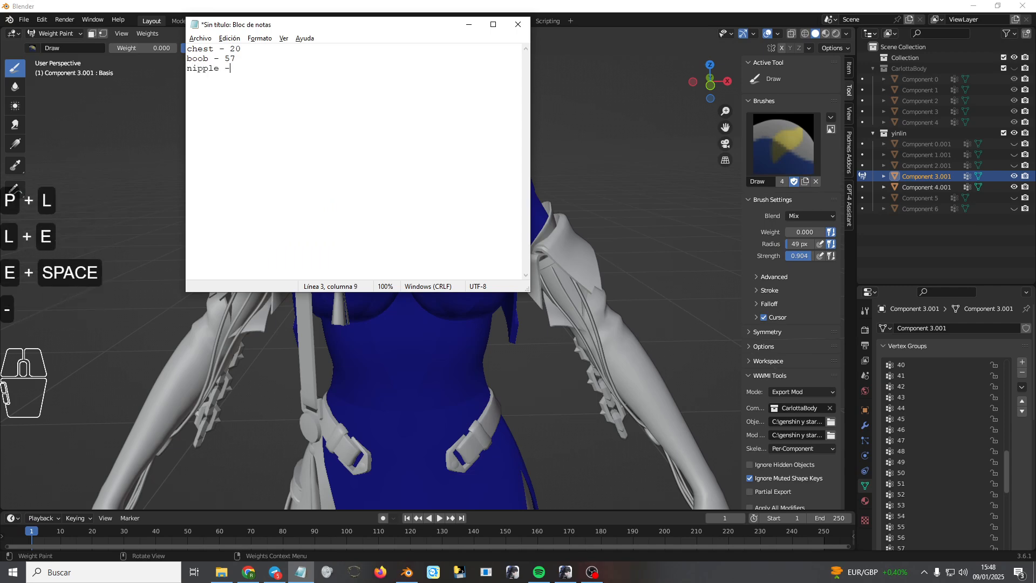
pyautogui.write(' 58')
pyautogui.hotkey('alt', 'Tab')
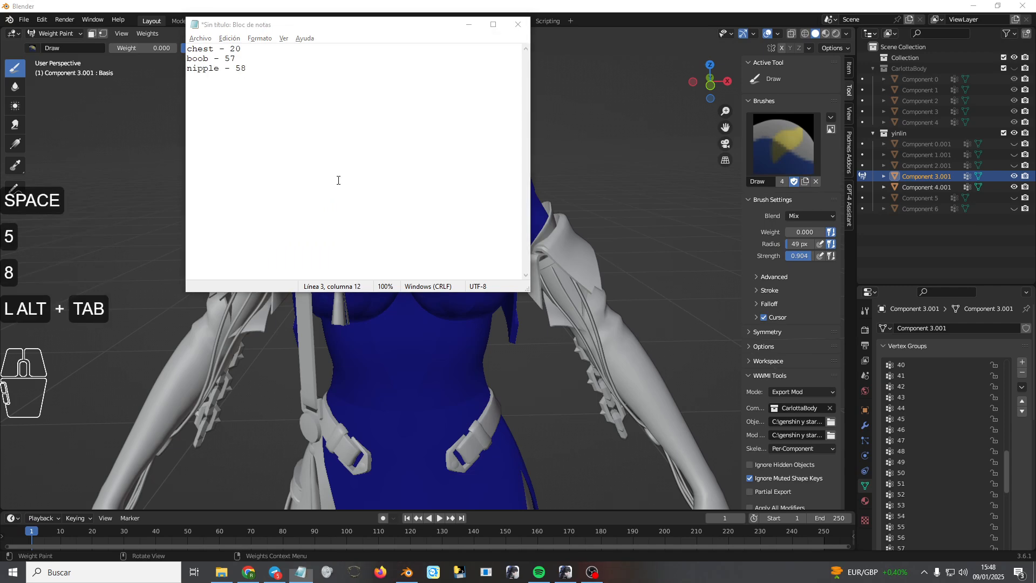
# - Return Component 3.001 to Object Mode, hide it, and select Component 4.001
pyautogui.click(77, 36)
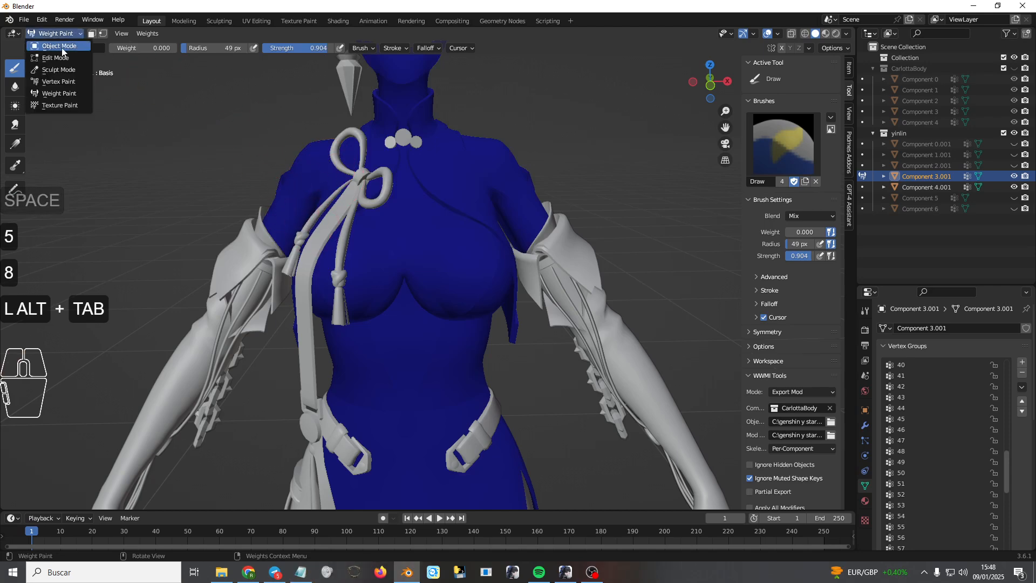
pyautogui.click(49, 43)
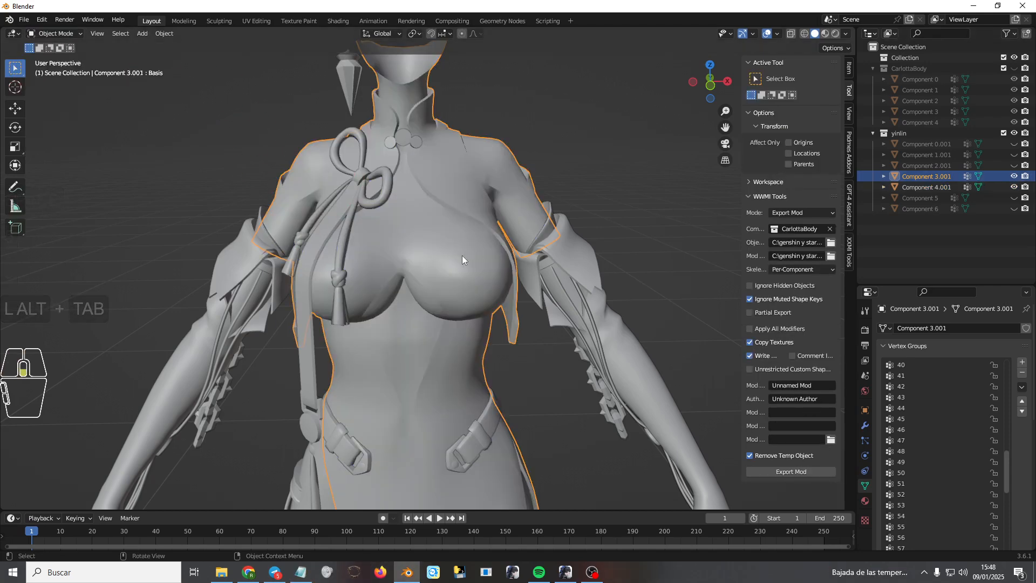
pyautogui.moveTo(462, 254); pyautogui.dragTo(410, 266, button='middle')
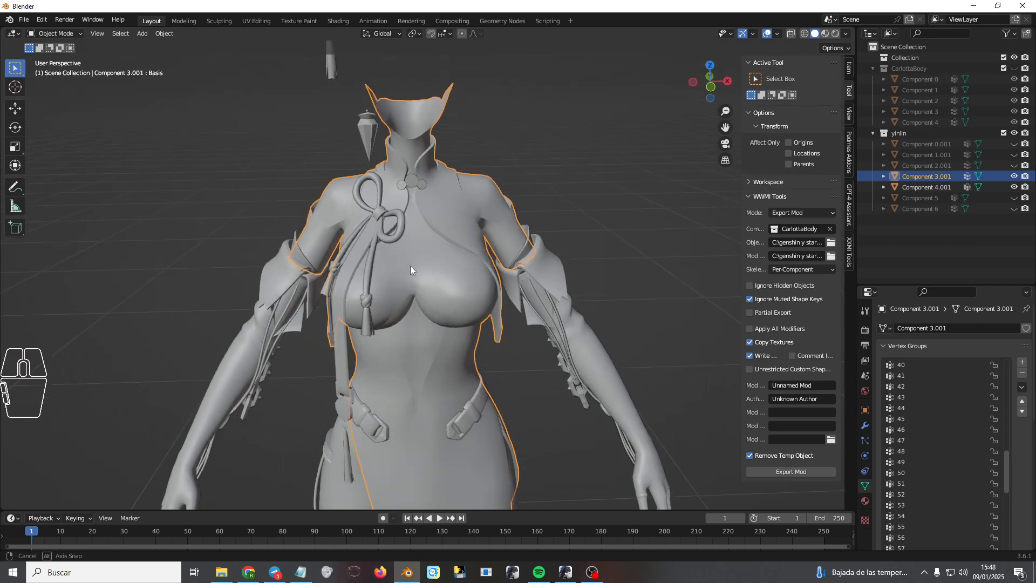
pyautogui.click(1013, 177)
pyautogui.click(938, 185)
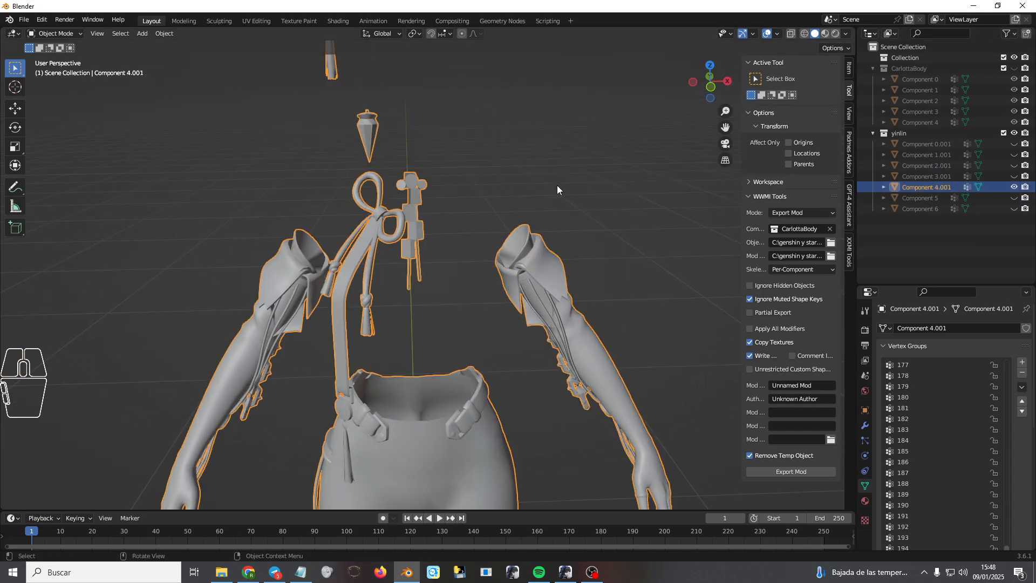
pyautogui.moveTo(540, 200); pyautogui.dragTo(499, 221, button='middle')
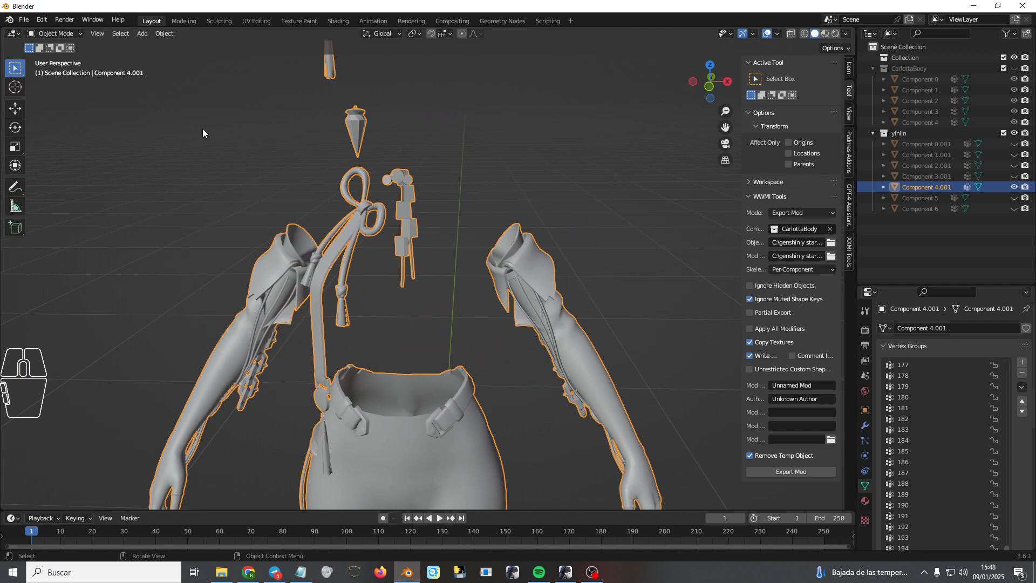
# - Put Component 4.001 in Weight Paint mode and make Component 3.001 visible again
pyautogui.click(55, 33)
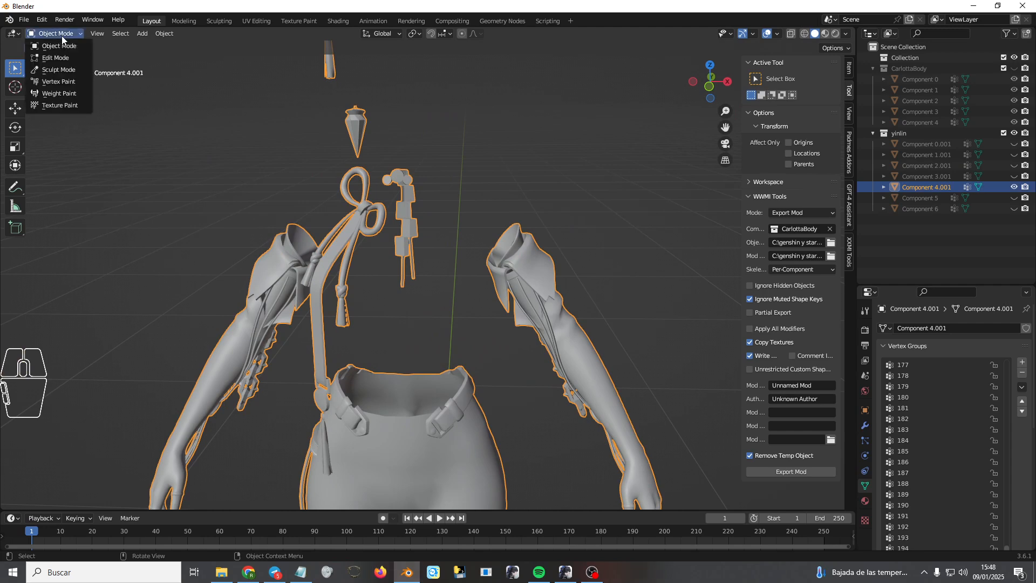
pyautogui.click(58, 93)
pyautogui.click(1014, 176)
pyautogui.moveTo(482, 212)
pyautogui.mouseDown(button='middle')
pyautogui.moveTo(471, 215)
pyautogui.moveTo(480, 215)
pyautogui.mouseUp(button='middle')
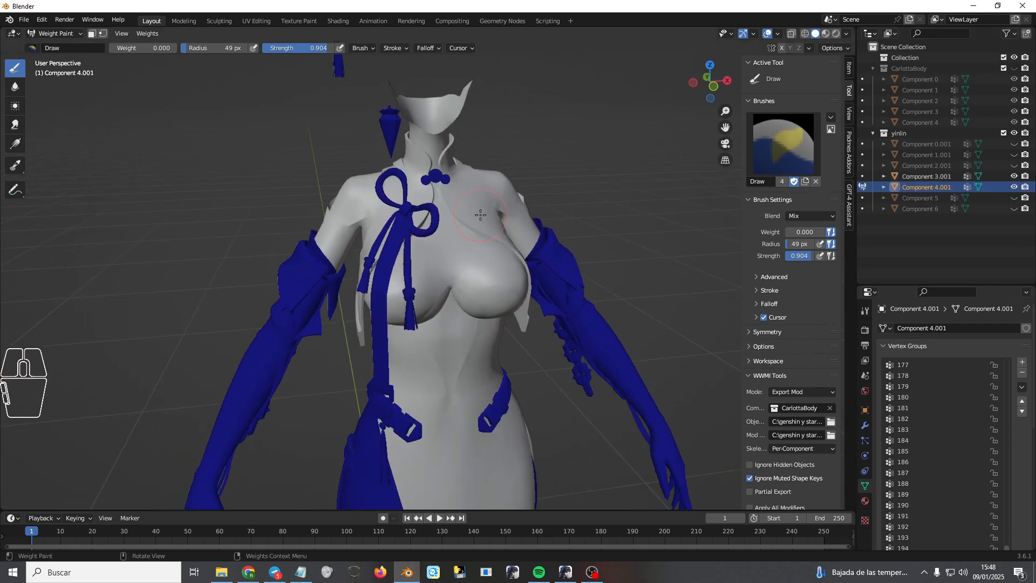
# - Sample vertex group 20 from the chest bow and set the Draw brush to weight 1.000 and strength 0.207
pyautogui.keyDown('shift'); pyautogui.rightClick(400, 229); pyautogui.keyUp('shift')
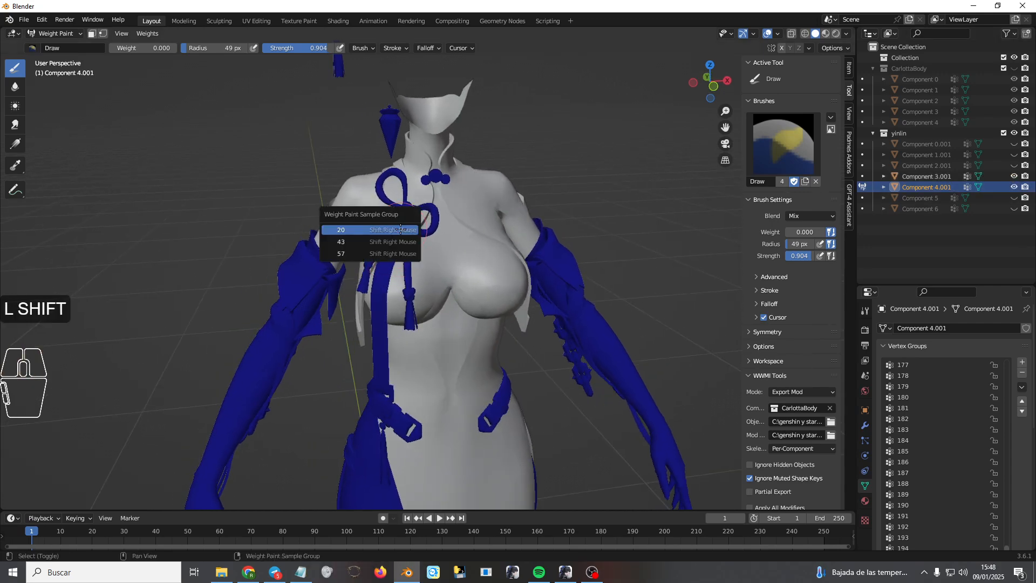
pyautogui.click(354, 230)
pyautogui.moveTo(361, 305)
pyautogui.mouseDown(button='middle')
pyautogui.moveTo(420, 294)
pyautogui.moveTo(411, 295)
pyautogui.mouseUp(button='middle')
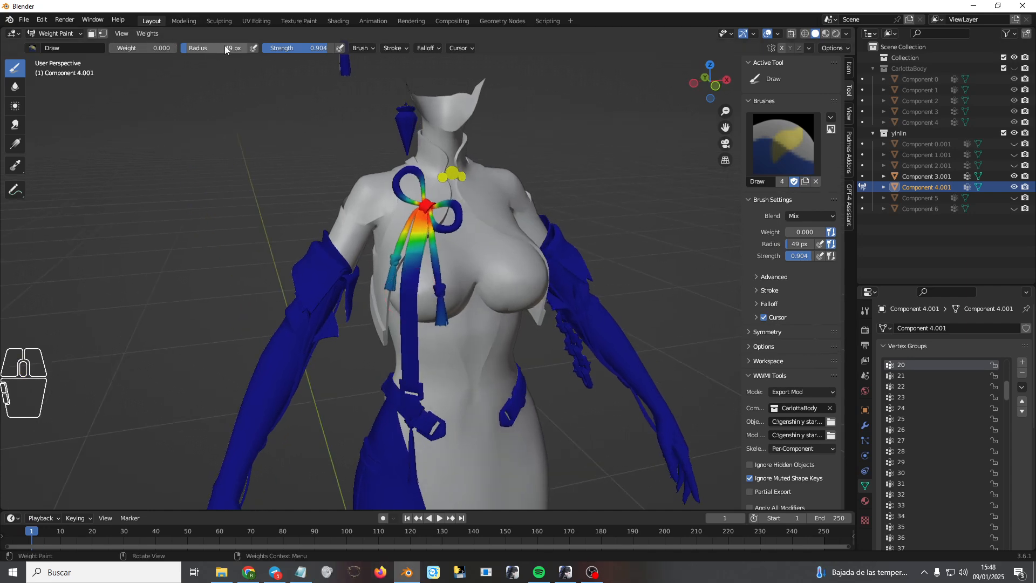
pyautogui.moveTo(124, 48); pyautogui.dragTo(195, 47)
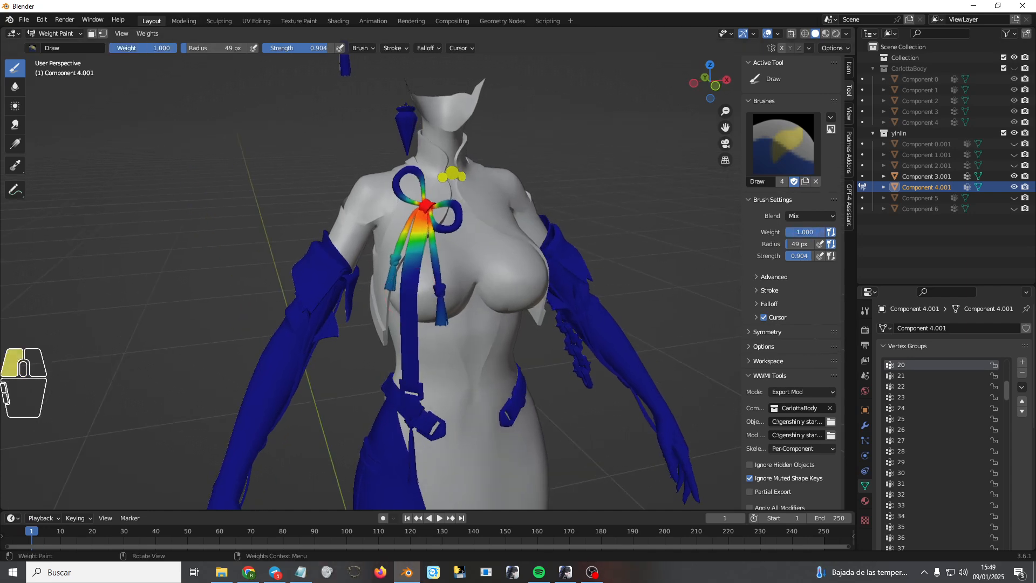
pyautogui.moveTo(329, 47); pyautogui.dragTo(331, 47)
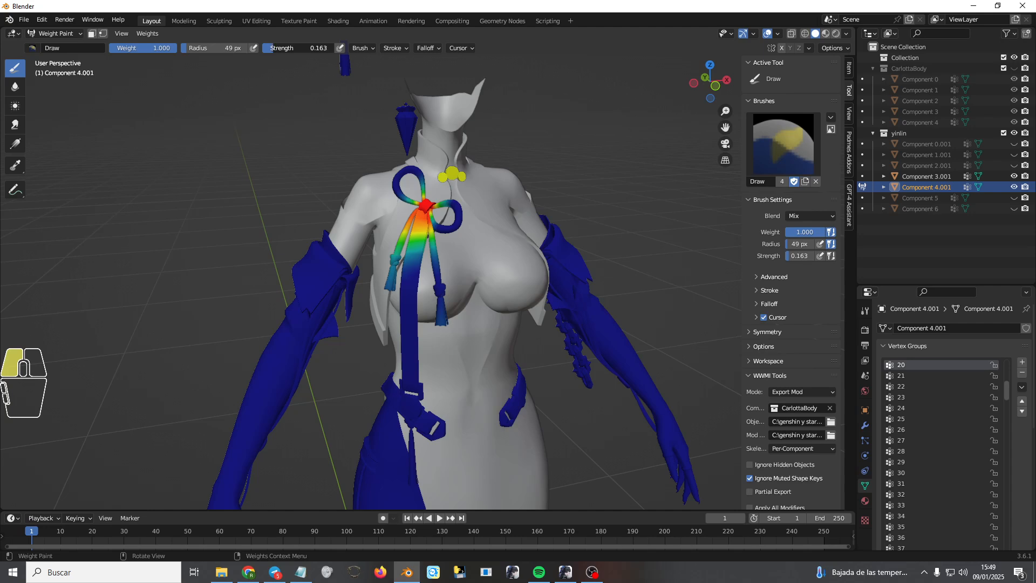
pyautogui.moveTo(331, 47); pyautogui.dragTo(330, 47)
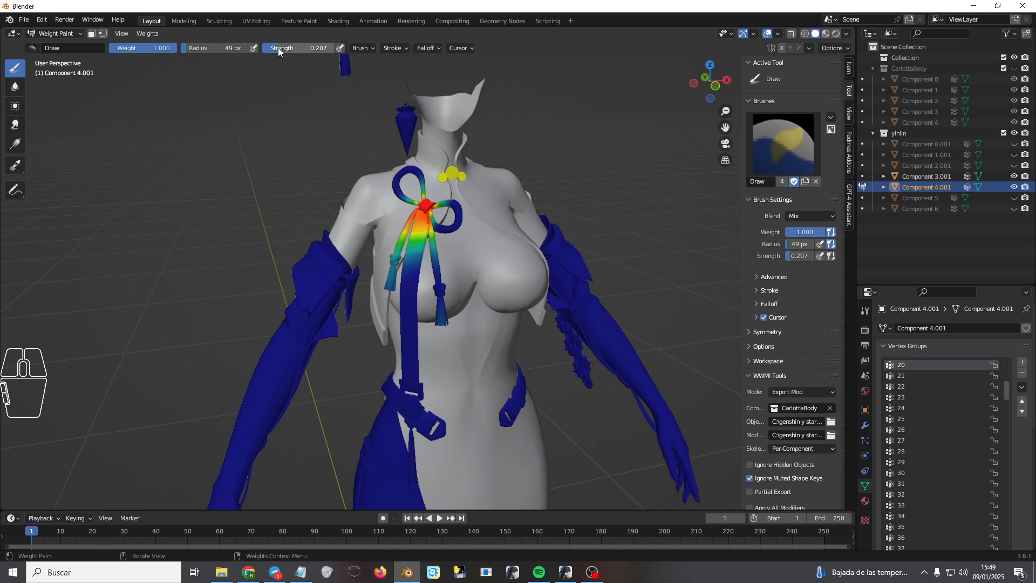
# - Change the brush falloff shape to Sphere and paint group 20 weight down the hanging ribbon over the breast
pyautogui.scroll(2, 419, 272)
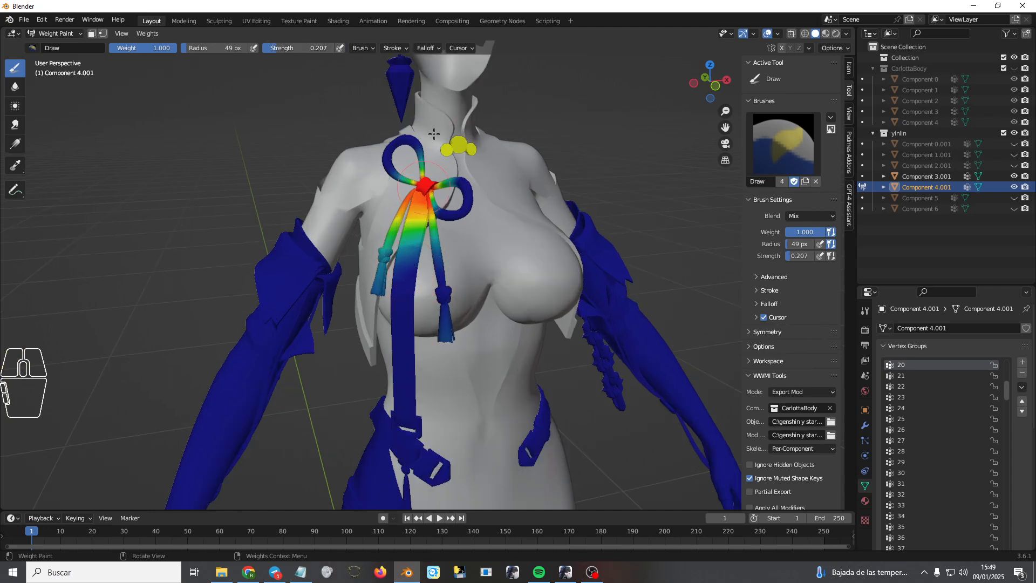
pyautogui.click(471, 49)
pyautogui.moveTo(440, 51)
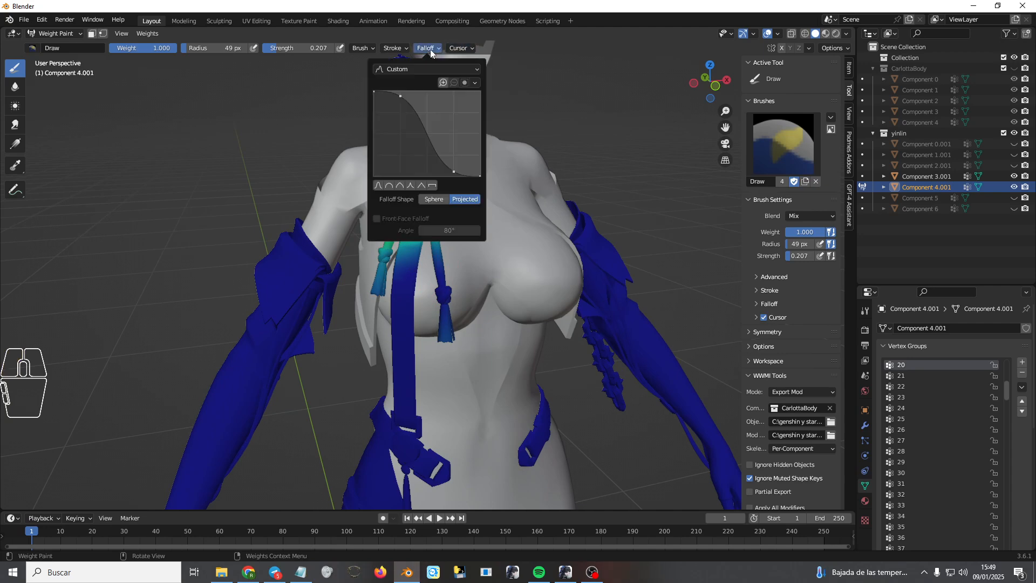
pyautogui.click(439, 199)
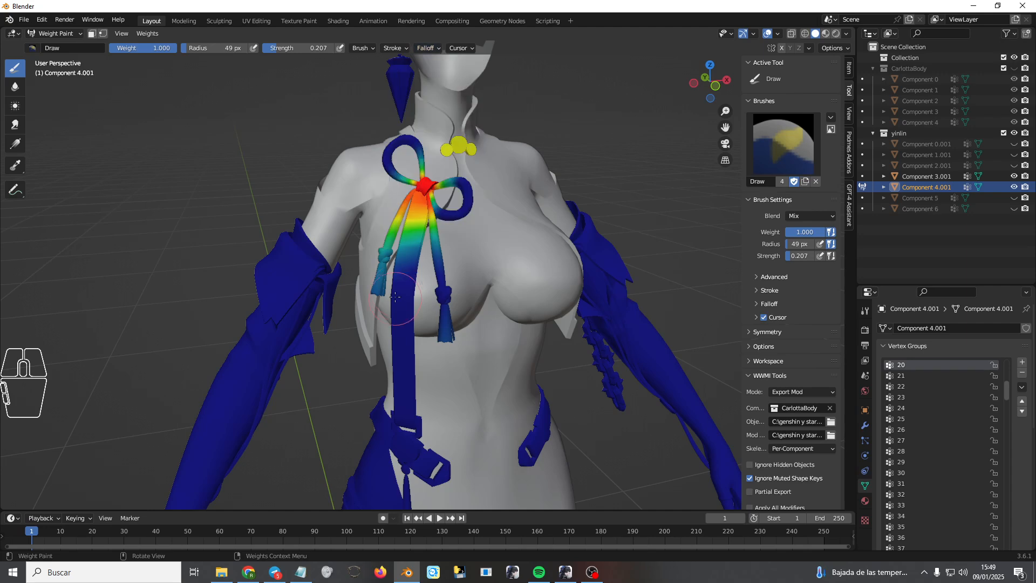
pyautogui.moveTo(404, 266); pyautogui.dragTo(413, 281)
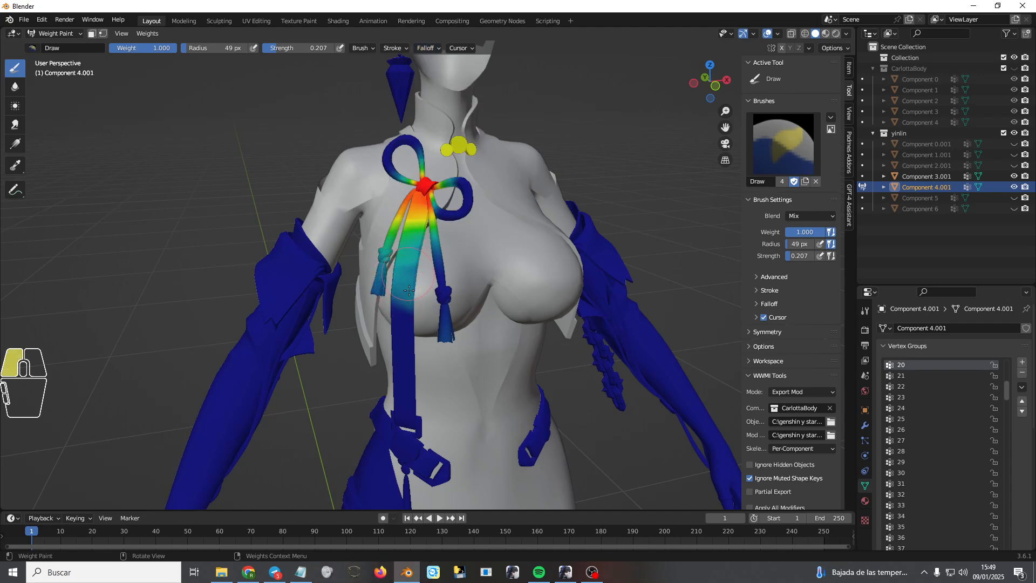
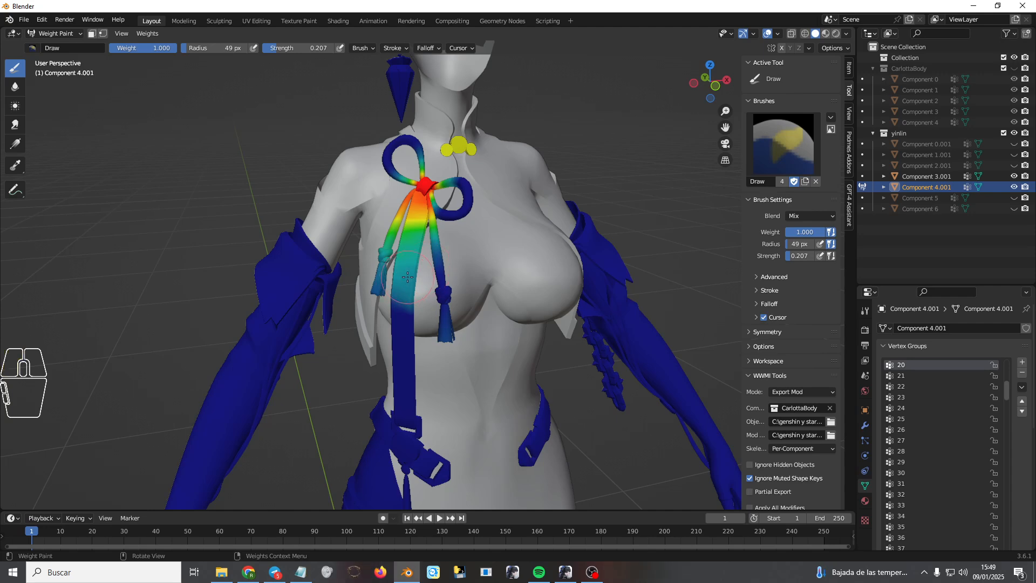
# - Sample vertex group 57 from the ribbon and paint it over the breast area with the brush strength raised to 0.622
pyautogui.keyDown('shift'); pyautogui.rightClick(382, 283); pyautogui.keyUp('shift')
pyautogui.click(359, 289)
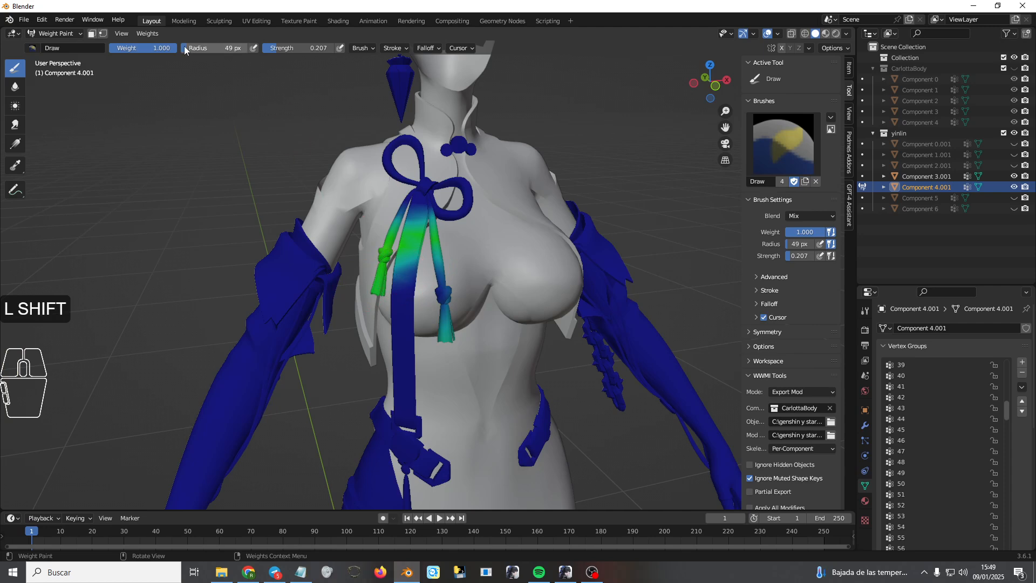
pyautogui.moveTo(275, 48); pyautogui.dragTo(296, 47)
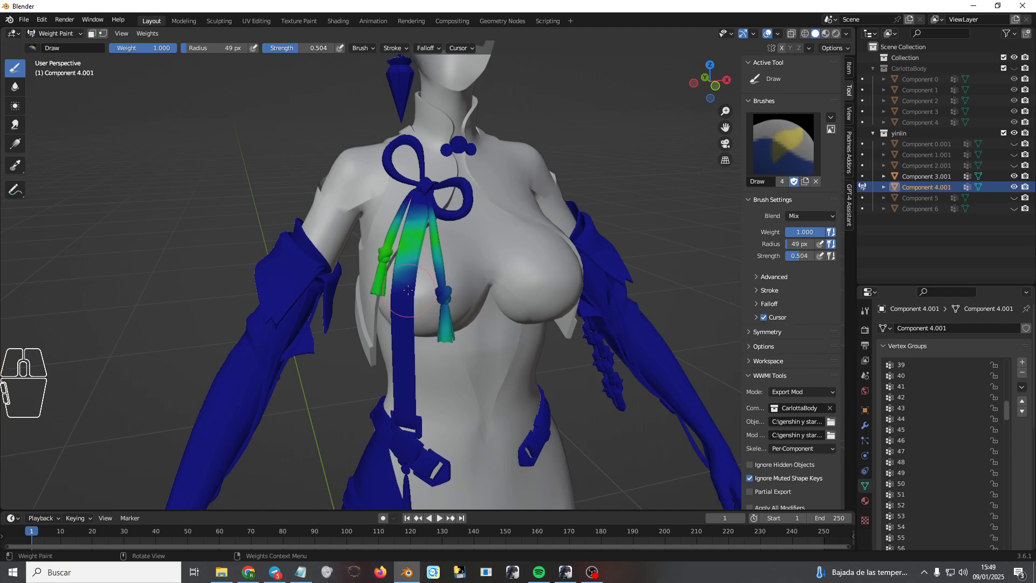
pyautogui.click(403, 265)
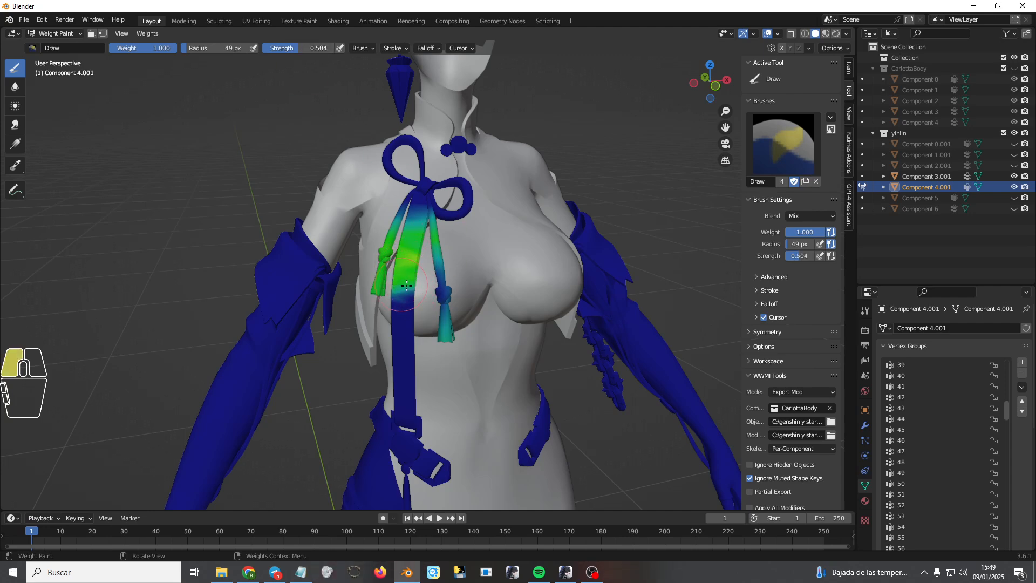
pyautogui.hotkey('ctrl', 'z')
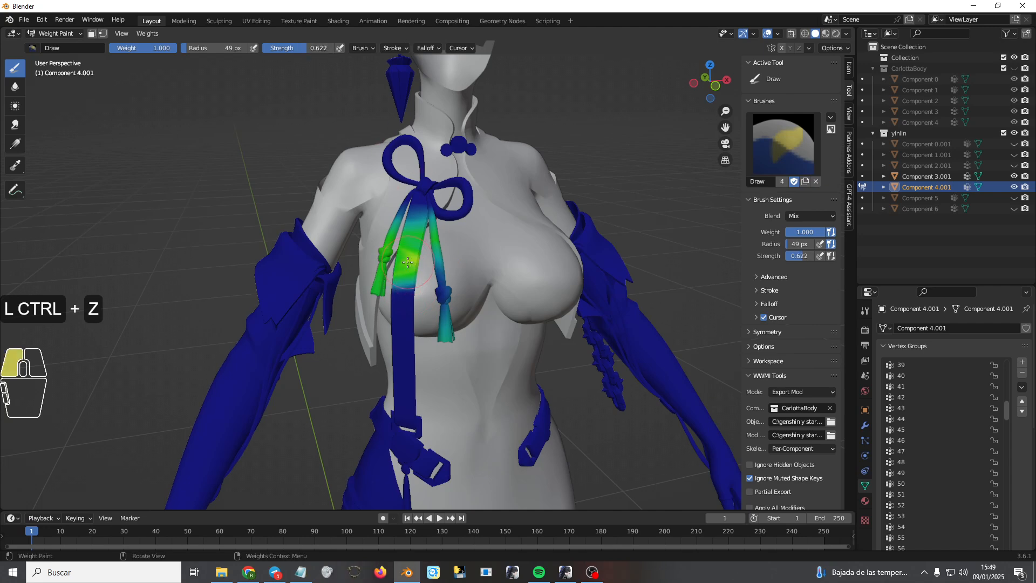
pyautogui.moveTo(402, 277); pyautogui.dragTo(407, 287)
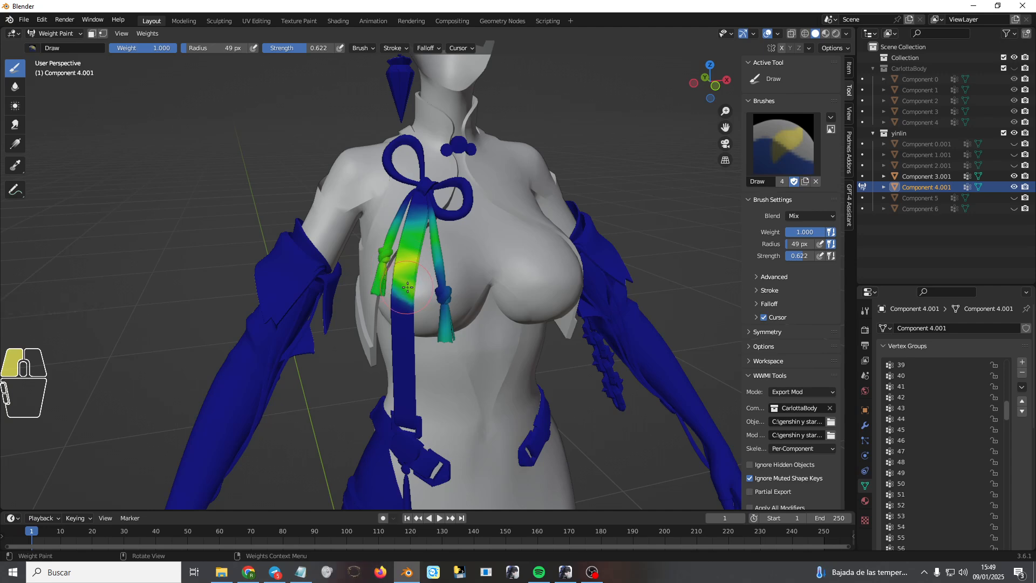
# - Undo back past the last group 57 stroke and repaint that group farther down the hanging ribbon
pyautogui.keyDown('shift'); pyautogui.rightClick(382, 255); pyautogui.keyUp('shift')
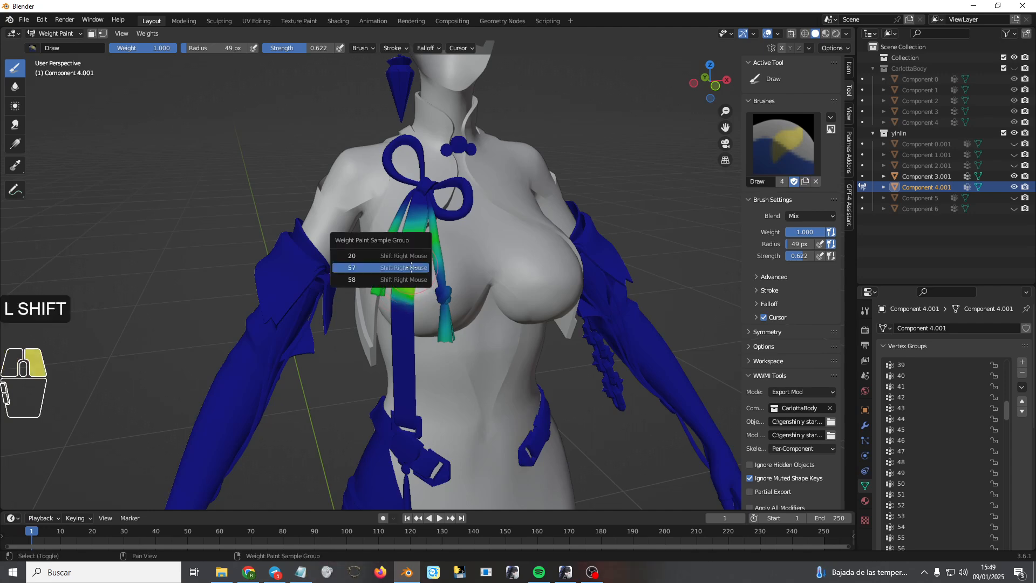
pyautogui.click(377, 280)
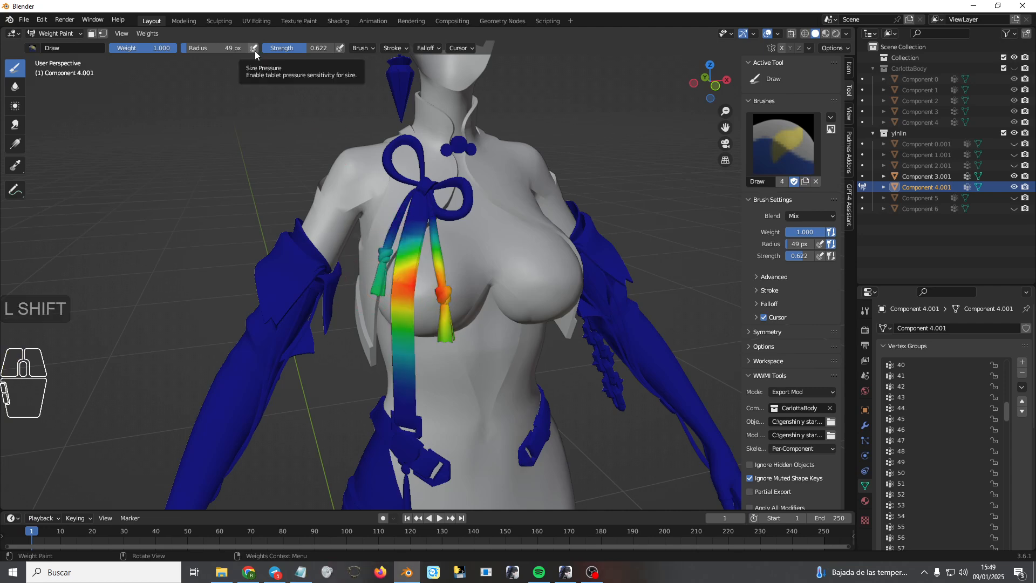
pyautogui.hotkey('ctrl', 'z')
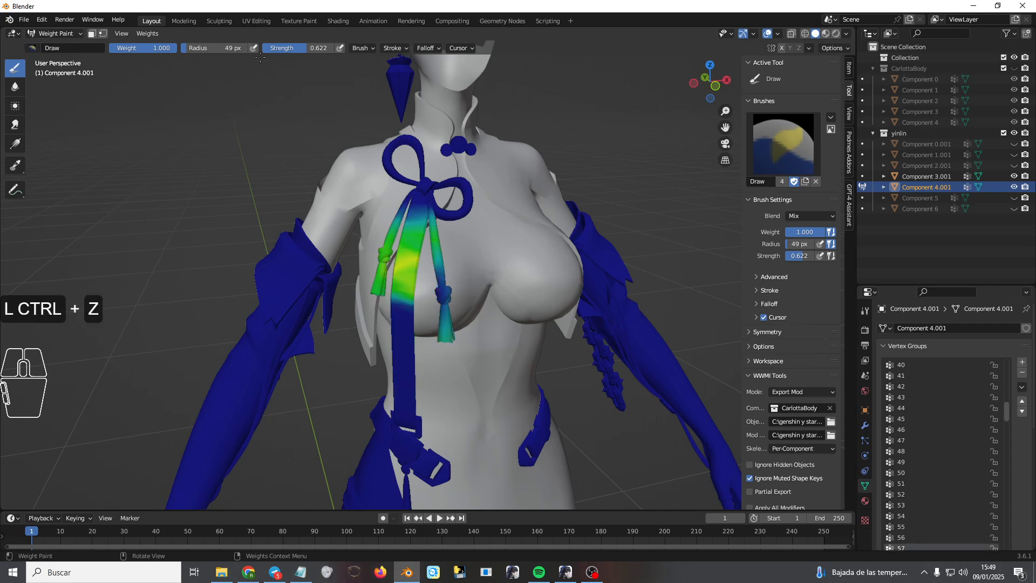
pyautogui.hotkey('ctrl', 'z')
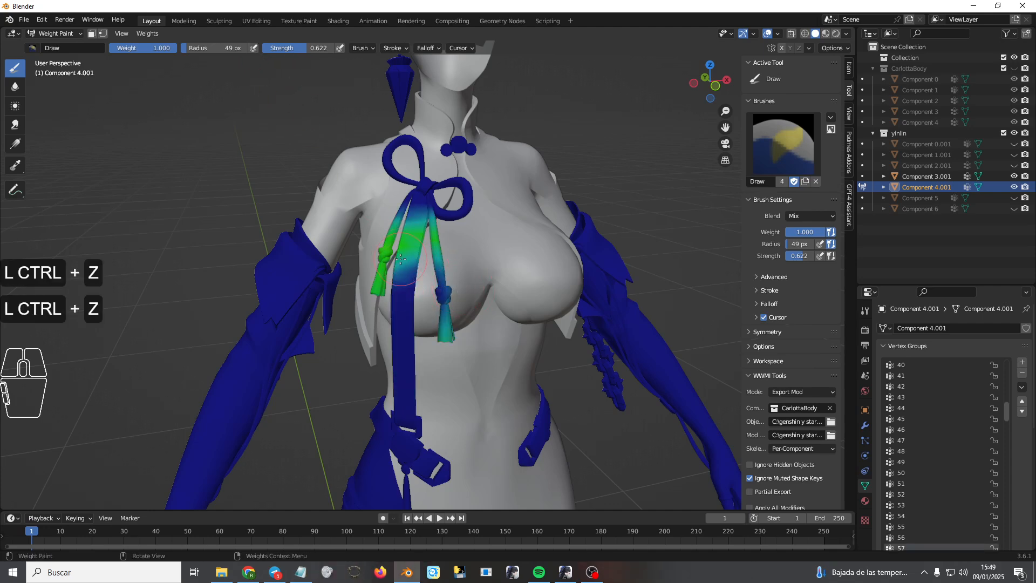
pyautogui.moveTo(401, 255)
pyautogui.mouseDown()
pyautogui.moveTo(398, 303)
pyautogui.moveTo(408, 282)
pyautogui.mouseUp()
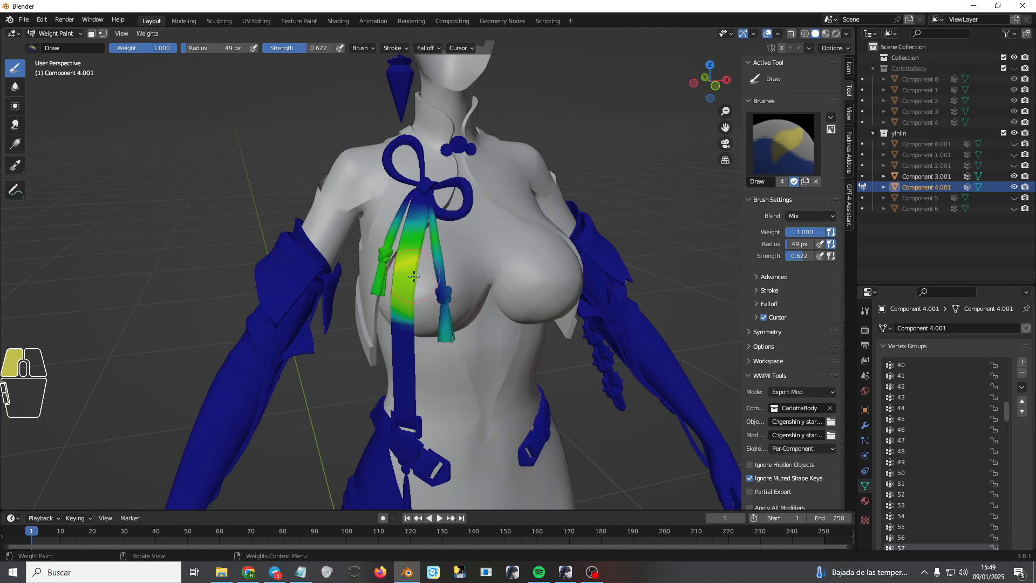
# - Sample vertex group 58 from the ribbon and erase it across all hanging ribbons at weight 0.000, strength 1.000 and Projected falloff
pyautogui.keyDown('shift'); pyautogui.rightClick(364, 270); pyautogui.keyUp('shift')
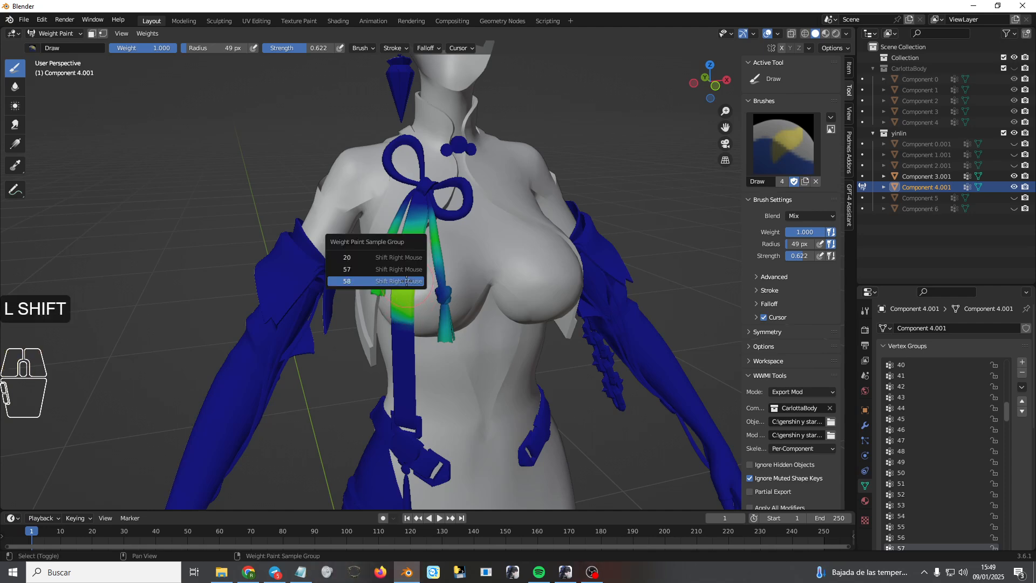
pyautogui.click(346, 269)
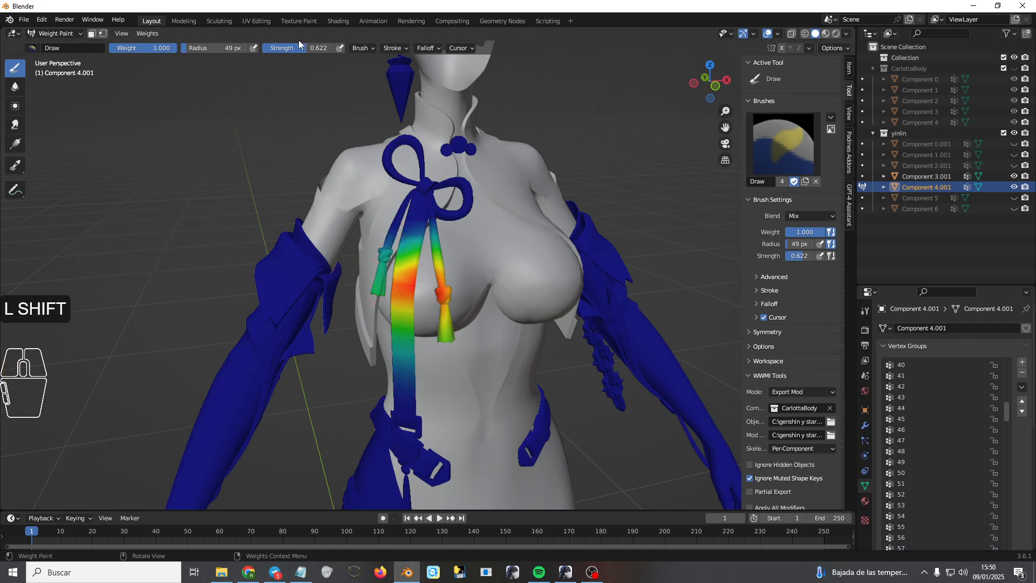
pyautogui.moveTo(161, 50); pyautogui.dragTo(111, 50)
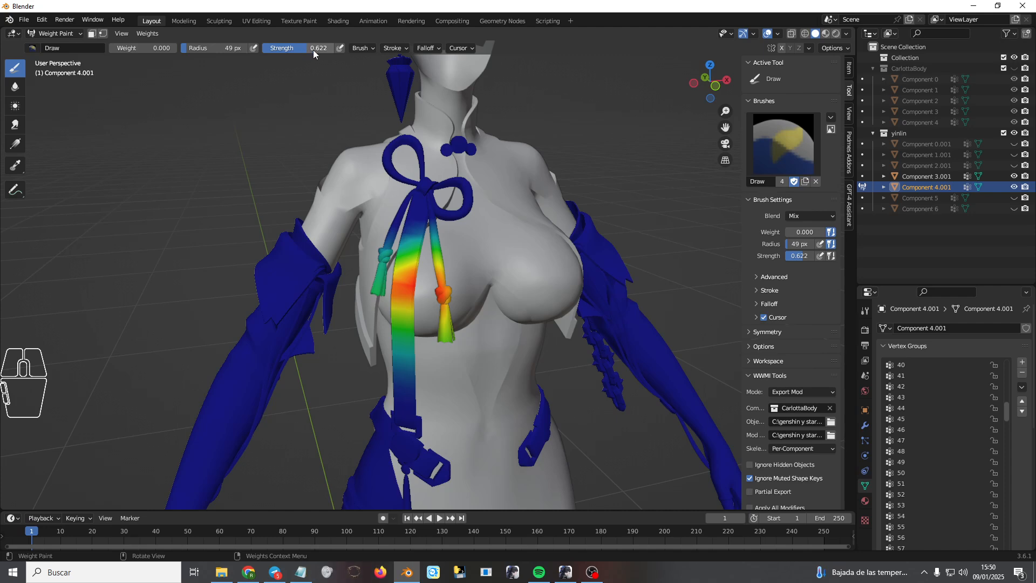
pyautogui.moveTo(303, 46); pyautogui.dragTo(346, 47)
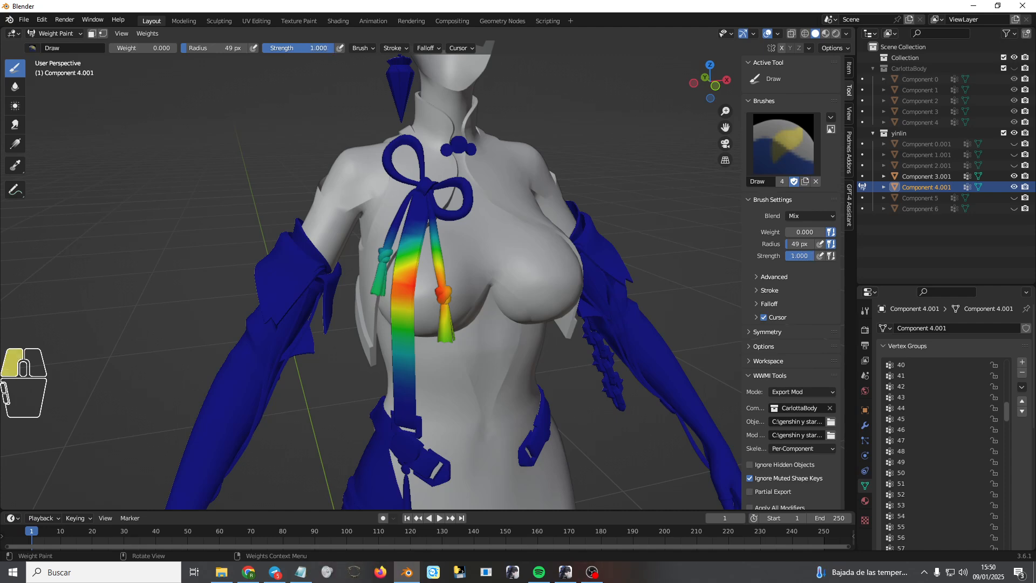
pyautogui.click(361, 48)
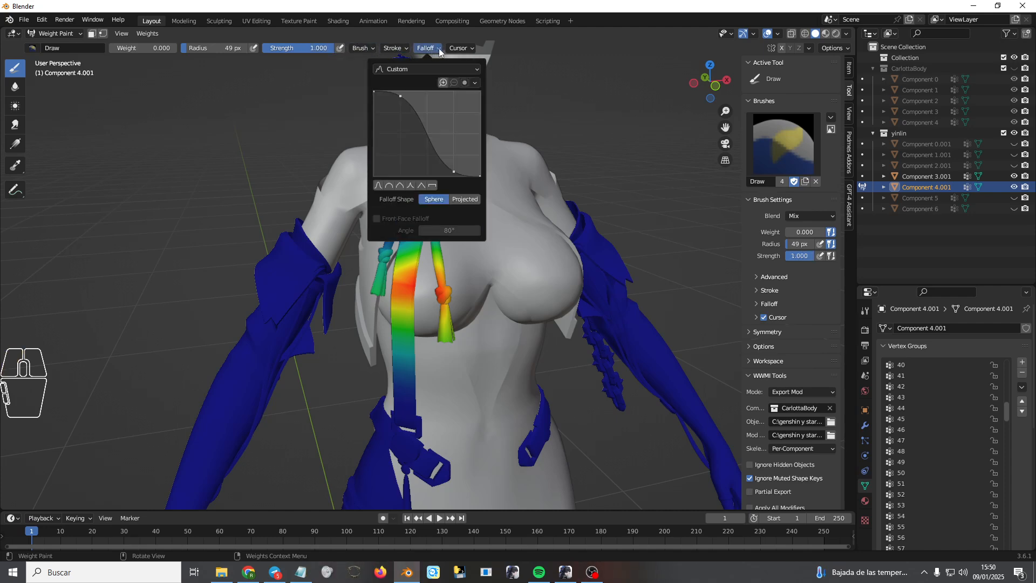
pyautogui.moveTo(420, 224)
pyautogui.mouseDown()
pyautogui.moveTo(400, 367)
pyautogui.moveTo(402, 291)
pyautogui.moveTo(400, 345)
pyautogui.moveTo(413, 240)
pyautogui.moveTo(428, 228)
pyautogui.mouseUp()
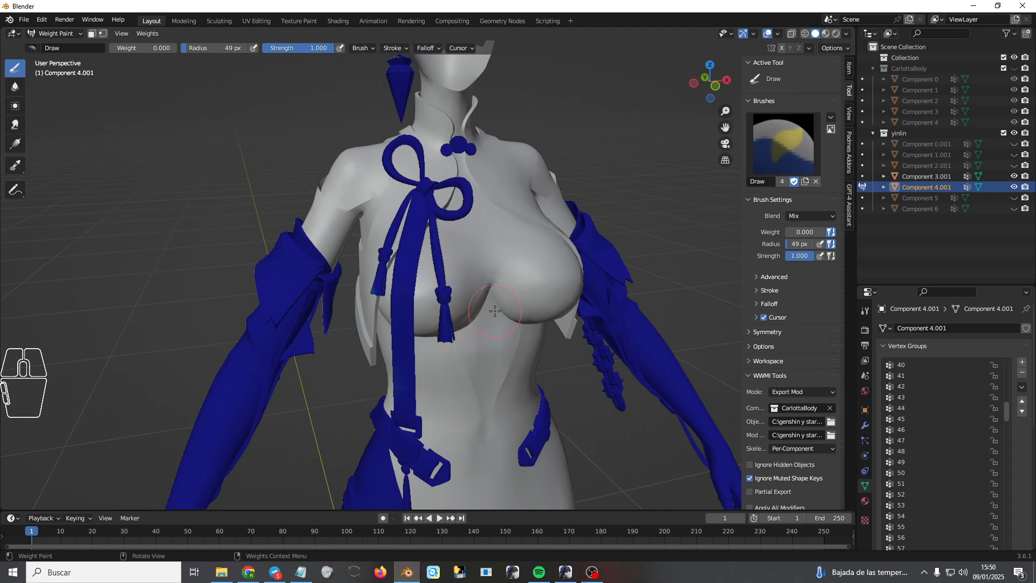
# - Sample vertex group 57 from the ribbon to view its weights on the hanging ribbons over the breast
pyautogui.moveTo(445, 303); pyautogui.dragTo(458, 314, button='middle')
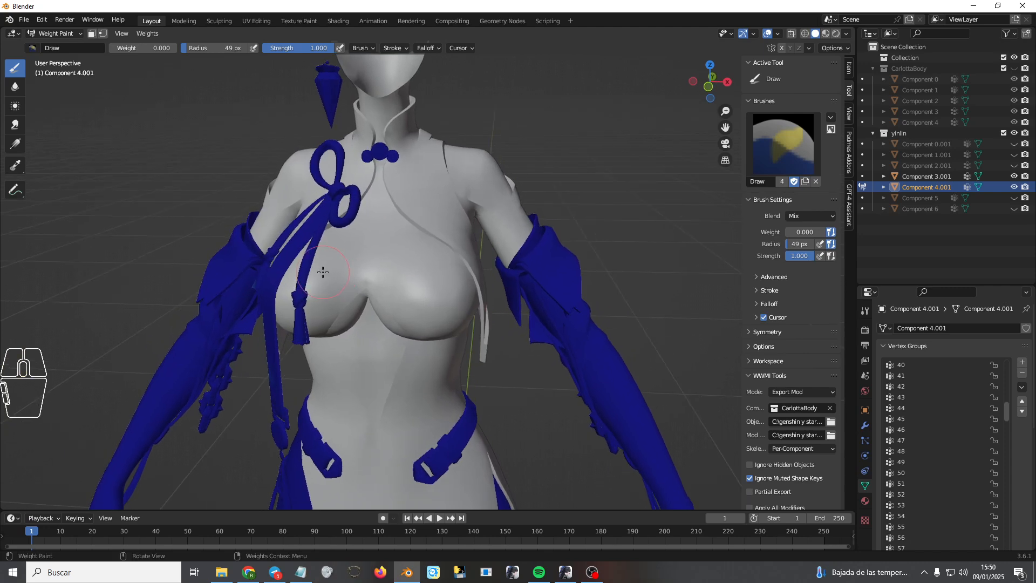
pyautogui.scroll(2, 302, 271)
pyautogui.keyDown('shift'); pyautogui.rightClick(259, 259); pyautogui.keyUp('shift')
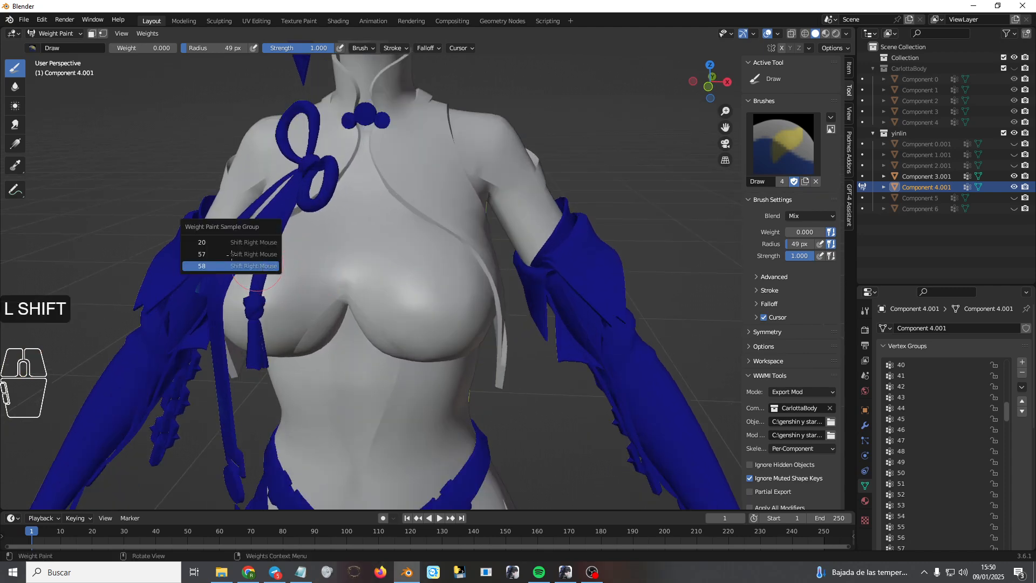
pyautogui.click(256, 252)
pyautogui.moveTo(262, 278); pyautogui.dragTo(406, 323, button='middle')
pyautogui.scroll(2, 416, 313)
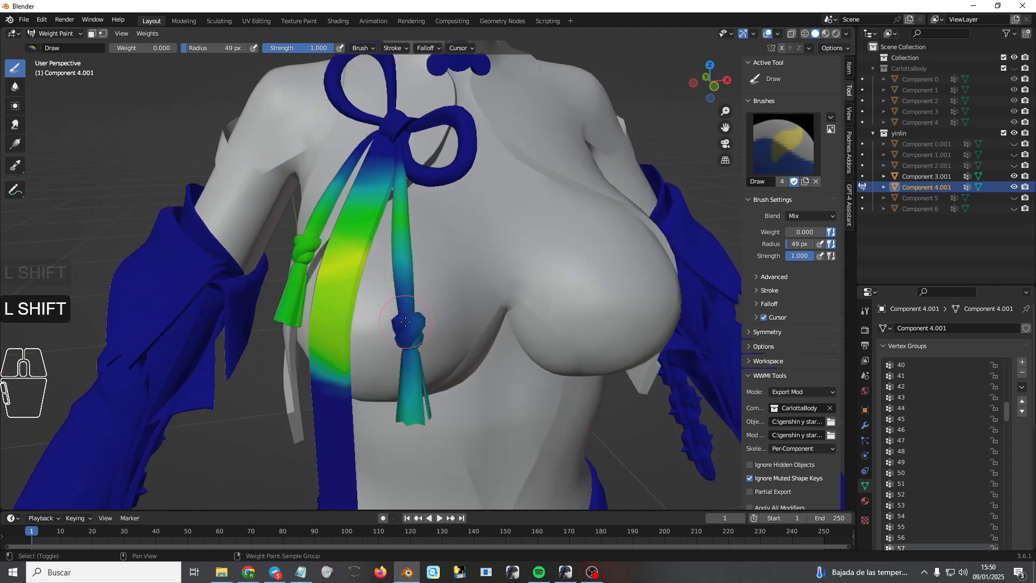
# - Sample vertex group 20 and paint it down the inner tassel cord at weight 1.000 and strength 0.193
pyautogui.keyDown('shift'); pyautogui.rightClick(384, 319); pyautogui.keyUp('shift')
pyautogui.click(384, 323)
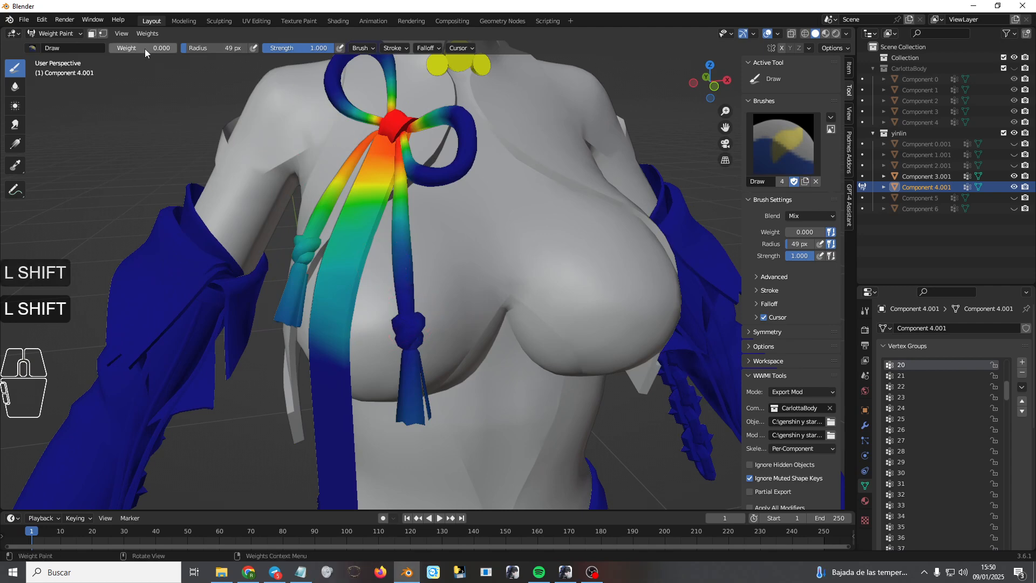
pyautogui.moveTo(294, 48); pyautogui.dragTo(242, 49)
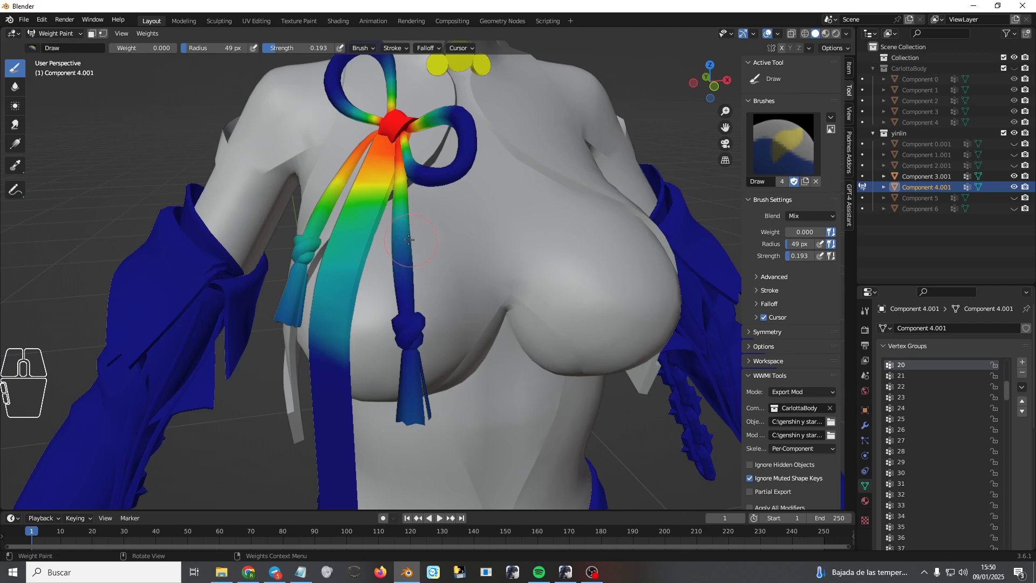
pyautogui.moveTo(408, 239); pyautogui.dragTo(415, 330)
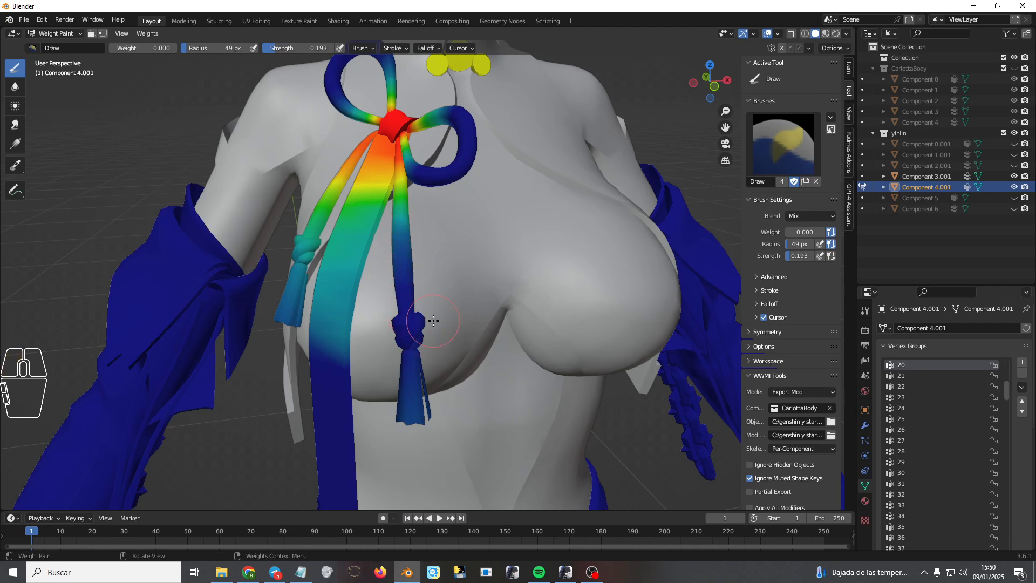
pyautogui.hotkey('ctrl', 'z')
pyautogui.moveTo(147, 48); pyautogui.dragTo(210, 50)
pyautogui.moveTo(407, 260)
pyautogui.mouseDown()
pyautogui.moveTo(408, 339)
pyautogui.moveTo(399, 329)
pyautogui.mouseUp()
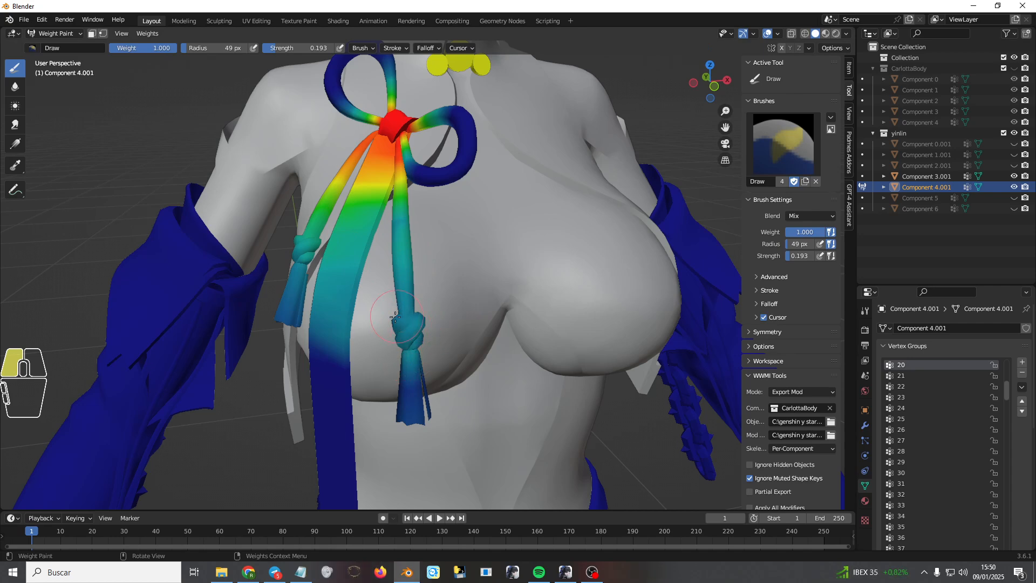
pyautogui.moveTo(410, 280); pyautogui.dragTo(410, 277)
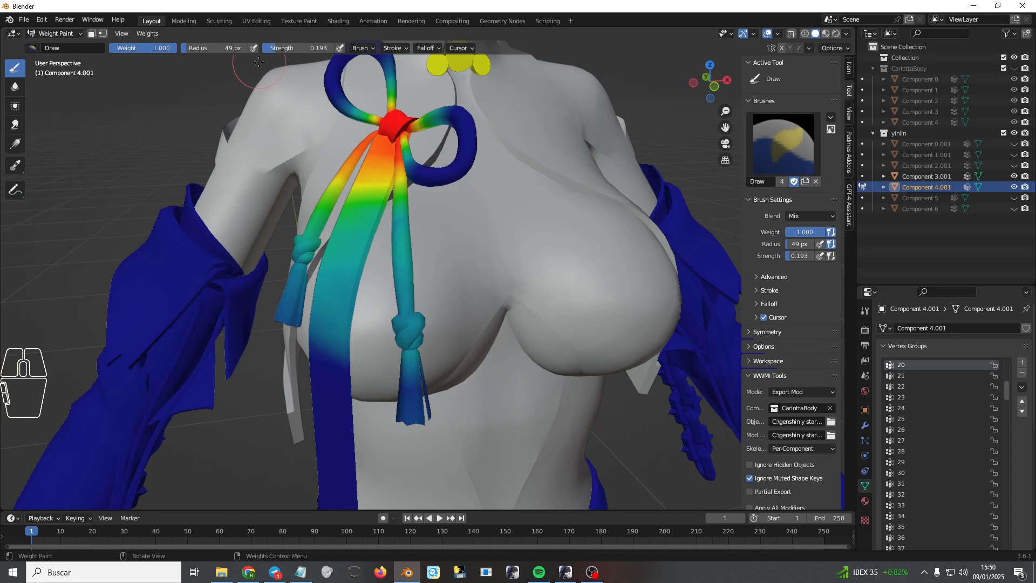
# - Sample vertex group 57 and paint it down the inner tassel cord and its knot at strength 0.637
pyautogui.keyDown('shift'); pyautogui.rightClick(346, 221); pyautogui.keyUp('shift')
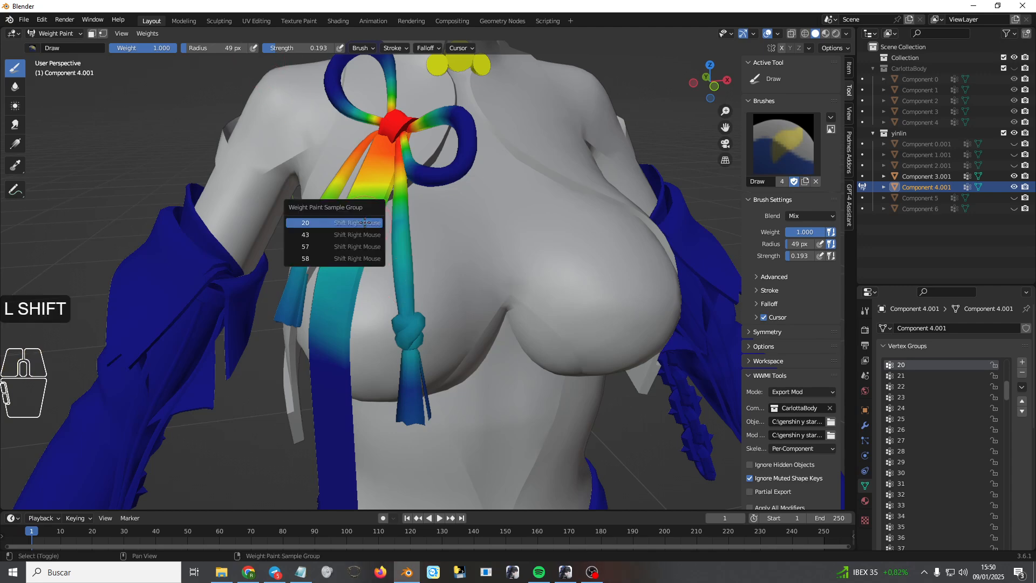
pyautogui.click(340, 251)
pyautogui.moveTo(298, 48); pyautogui.dragTo(323, 48)
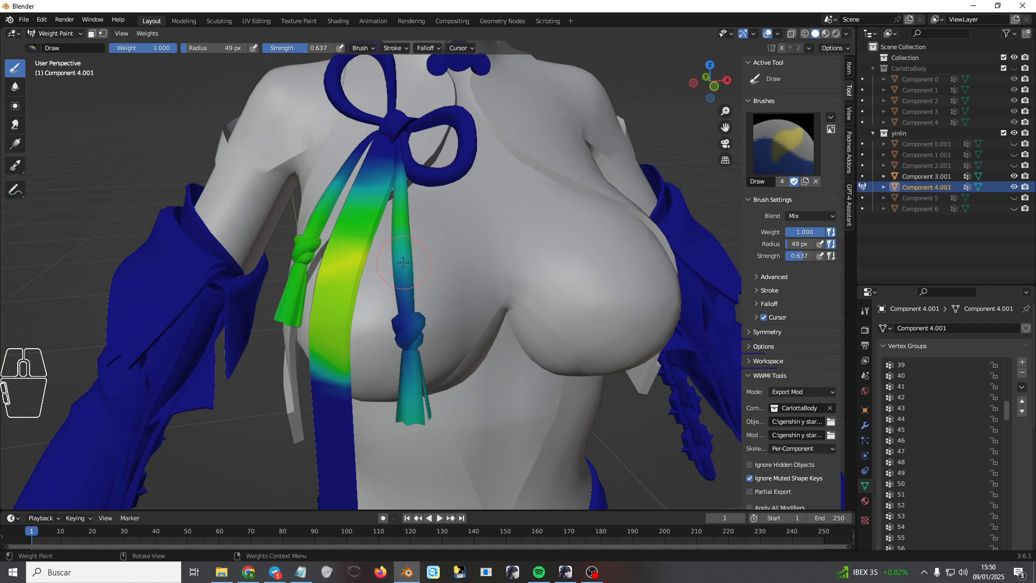
pyautogui.moveTo(405, 264); pyautogui.dragTo(402, 261)
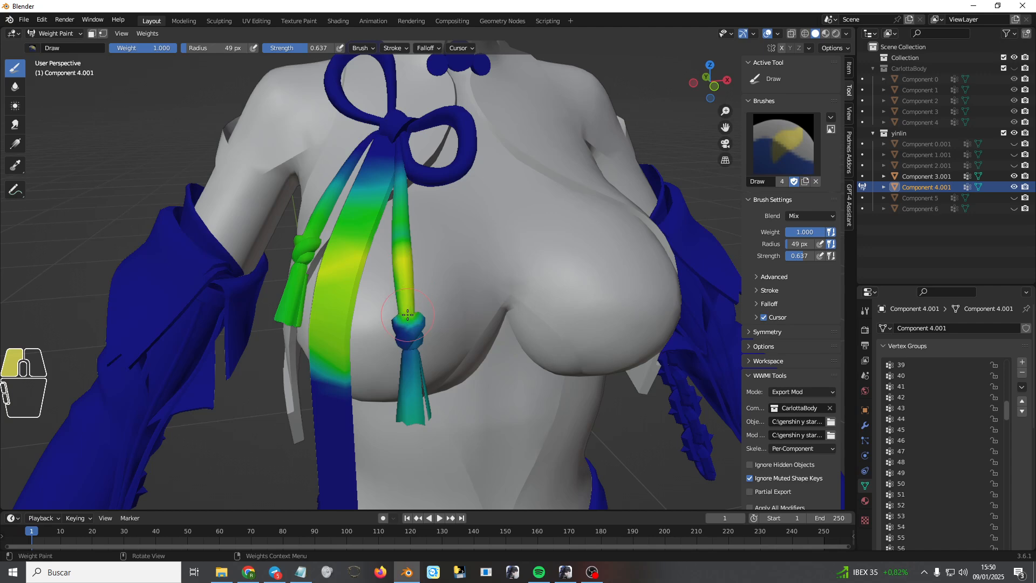
pyautogui.moveTo(408, 314); pyautogui.dragTo(404, 318)
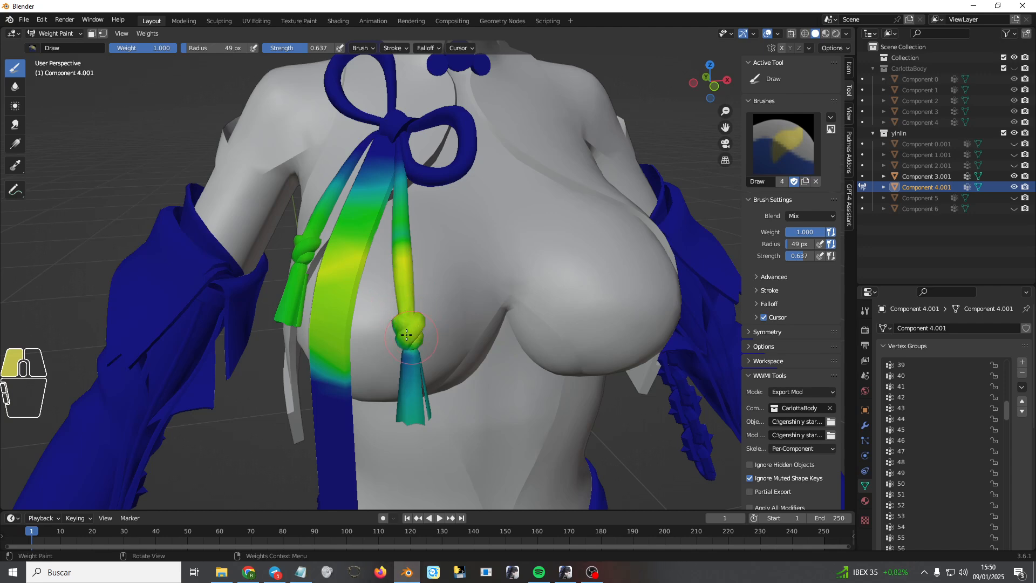
# - Examine the painted weights from the front, side and back of the body and check the brush falloff shape
pyautogui.moveTo(415, 345); pyautogui.dragTo(205, 306, button='middle')
pyautogui.scroll(2, 297, 264)
pyautogui.scroll(2, 304, 262)
pyautogui.moveTo(310, 261); pyautogui.dragTo(558, 225, button='middle')
pyautogui.scroll(-6, 558, 225)
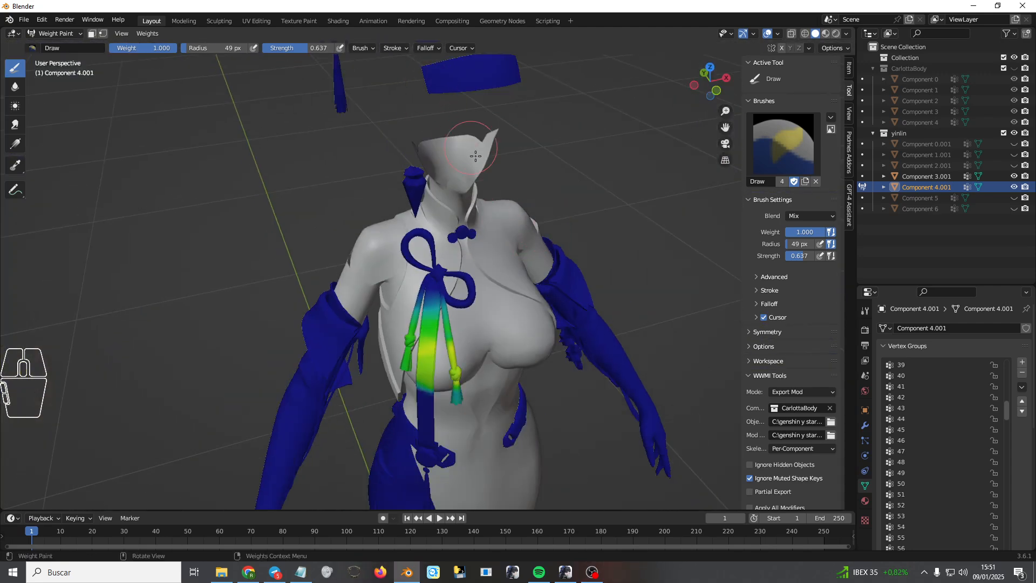
pyautogui.moveTo(475, 156); pyautogui.dragTo(446, 72, button='middle')
pyautogui.click(430, 48)
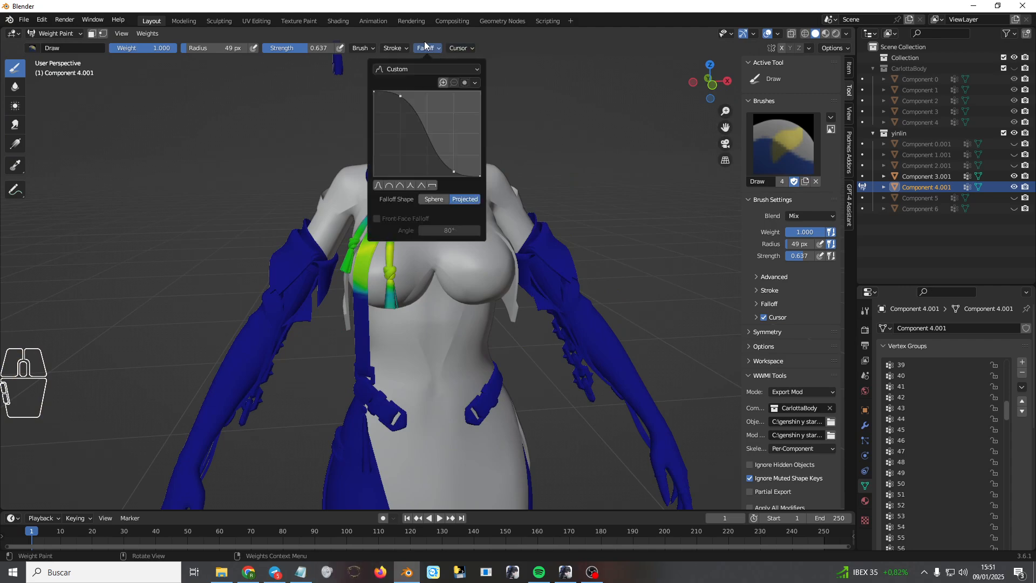
pyautogui.moveTo(592, 282); pyautogui.dragTo(404, 290, button='middle')
pyautogui.scroll(2, 400, 223)
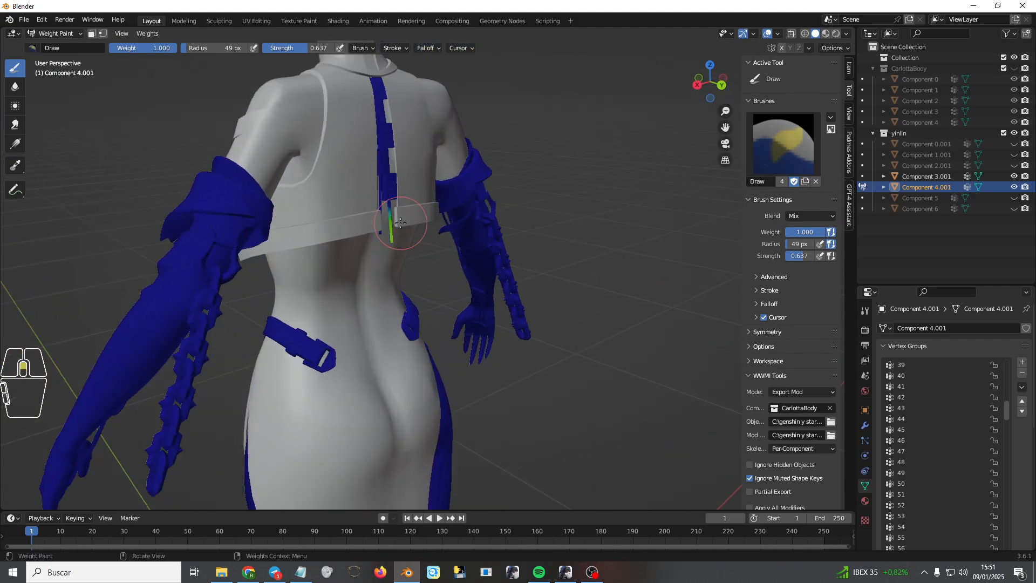
pyautogui.moveTo(373, 226); pyautogui.dragTo(499, 208, button='middle')
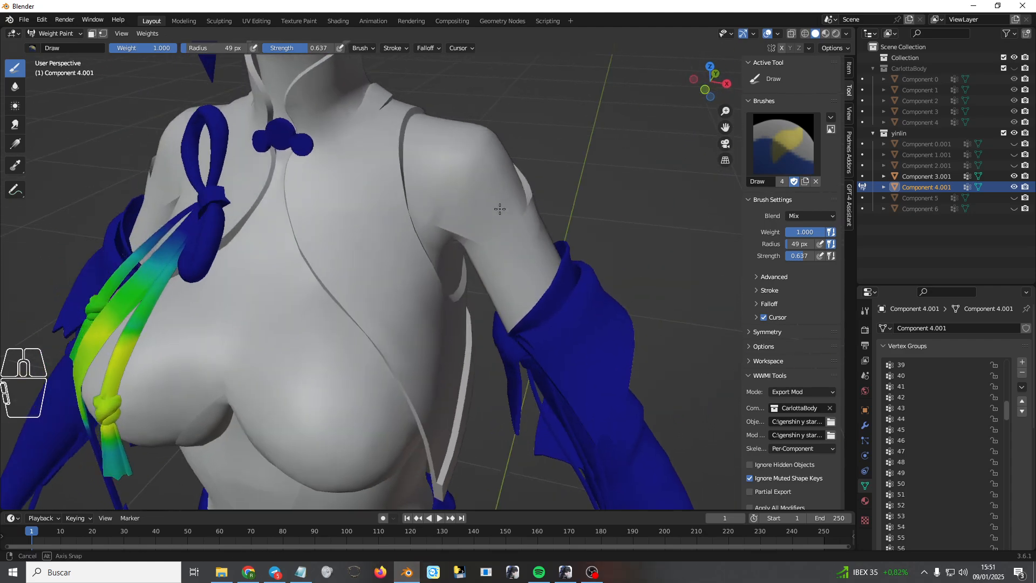
pyautogui.scroll(-2, 498, 209)
pyautogui.moveTo(411, 224)
pyautogui.mouseDown(button='middle')
pyautogui.moveTo(449, 224)
pyautogui.moveTo(392, 255)
pyautogui.moveTo(409, 246)
pyautogui.moveTo(517, 252)
pyautogui.mouseUp(button='middle')
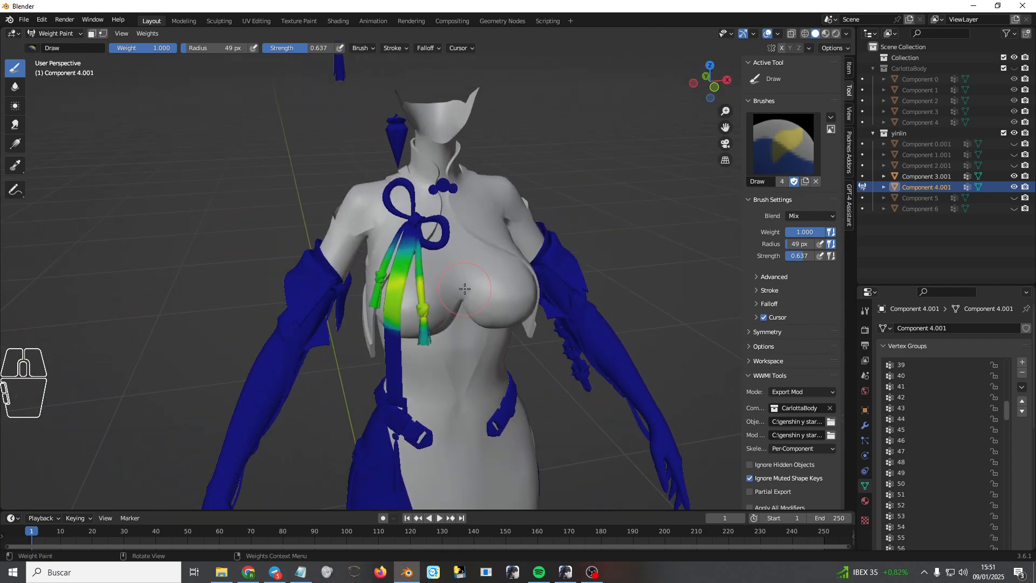
# - Undo the group 57 and group 20 strokes on the inner tassel cord
pyautogui.hotkey('ctrl', 'z')
pyautogui.hotkey('ctrl', 'z')
pyautogui.hotkey('ctrl', 'z')
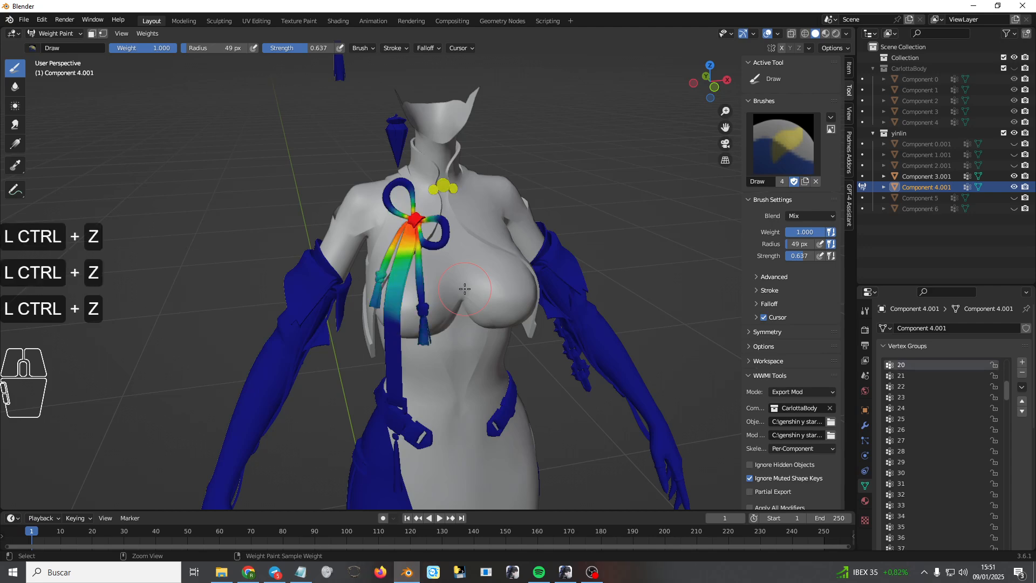
pyautogui.moveTo(464, 289)
pyautogui.mouseDown(button='middle')
pyautogui.moveTo(286, 276)
pyautogui.moveTo(471, 293)
pyautogui.mouseUp(button='middle')
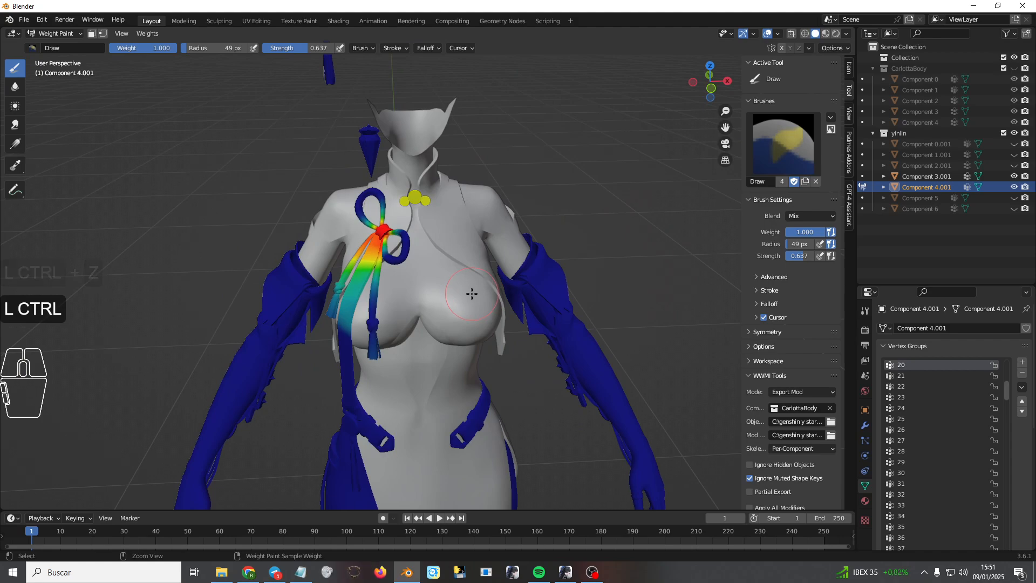
pyautogui.hotkey('ctrl', 'z')
# - Sample vertex group 20 and repaint it down the inner tassel cord and knot at weight 1.000 and strength 0.200
pyautogui.scroll(4, 398, 293)
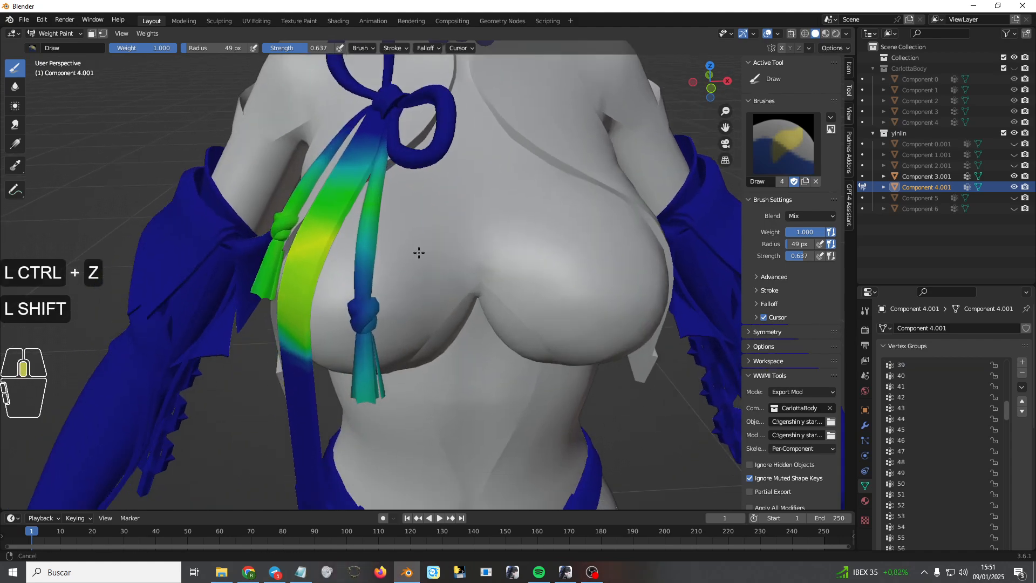
pyautogui.keyDown('shift'); pyautogui.rightClick(370, 231); pyautogui.keyUp('shift')
pyautogui.click(357, 219)
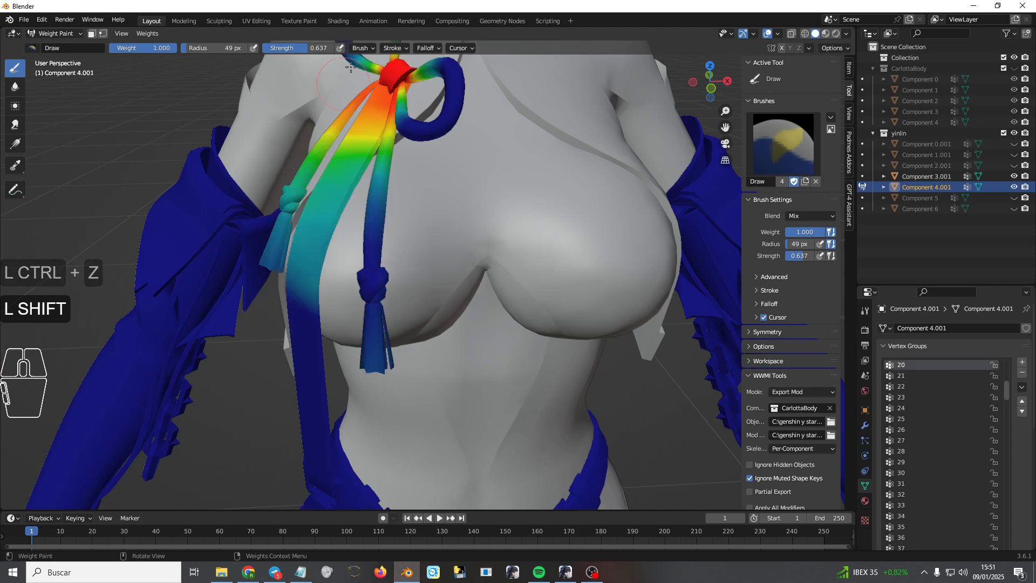
pyautogui.click(425, 48)
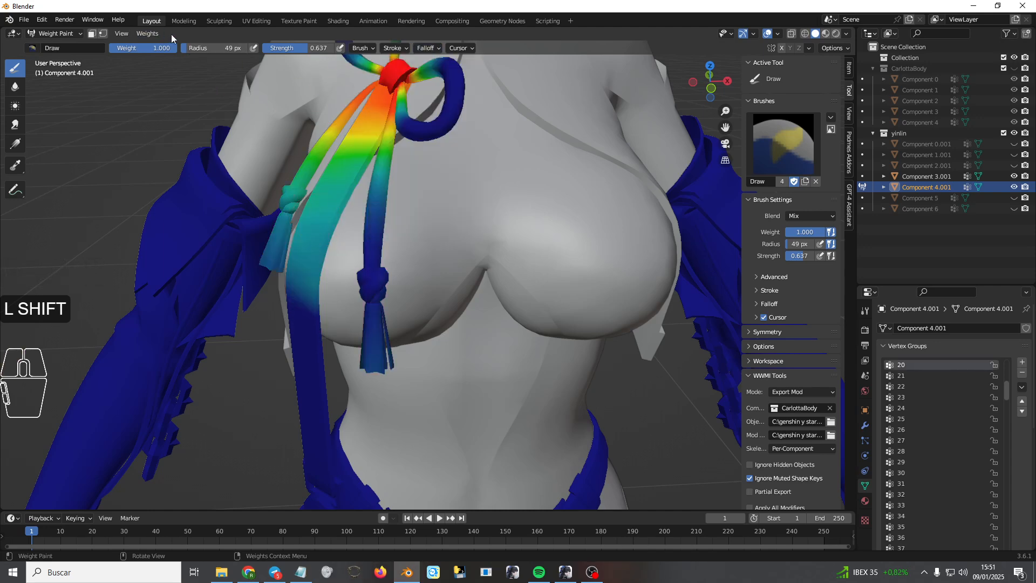
pyautogui.moveTo(303, 47)
pyautogui.mouseDown()
pyautogui.moveTo(266, 47)
pyautogui.moveTo(277, 48)
pyautogui.mouseUp()
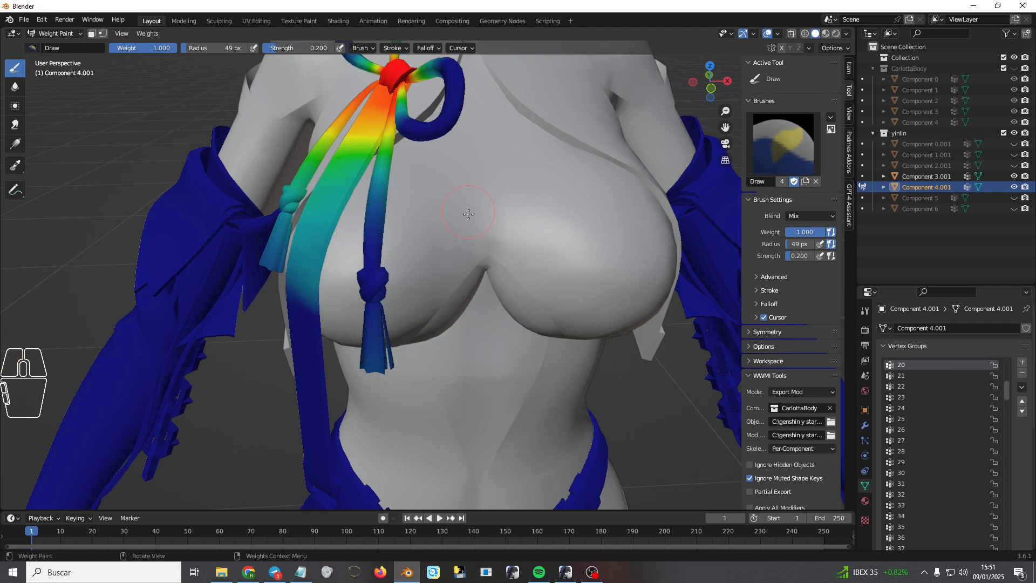
pyautogui.moveTo(389, 186); pyautogui.dragTo(369, 305)
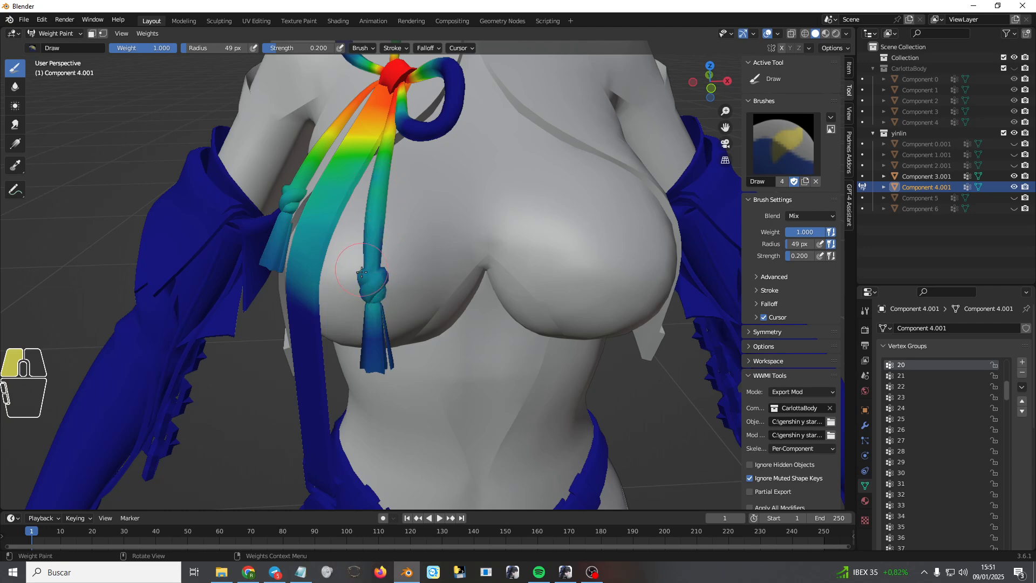
pyautogui.moveTo(384, 271)
pyautogui.mouseDown()
pyautogui.moveTo(366, 245)
pyautogui.moveTo(372, 318)
pyautogui.mouseUp()
# - Sample vertex group 57 and repaint it down the inner tassel cord and knot at strength 0.622
pyautogui.moveTo(373, 318)
pyautogui.mouseDown(button='middle')
pyautogui.moveTo(337, 284)
pyautogui.moveTo(310, 284)
pyautogui.moveTo(358, 303)
pyautogui.moveTo(399, 232)
pyautogui.mouseUp(button='middle')
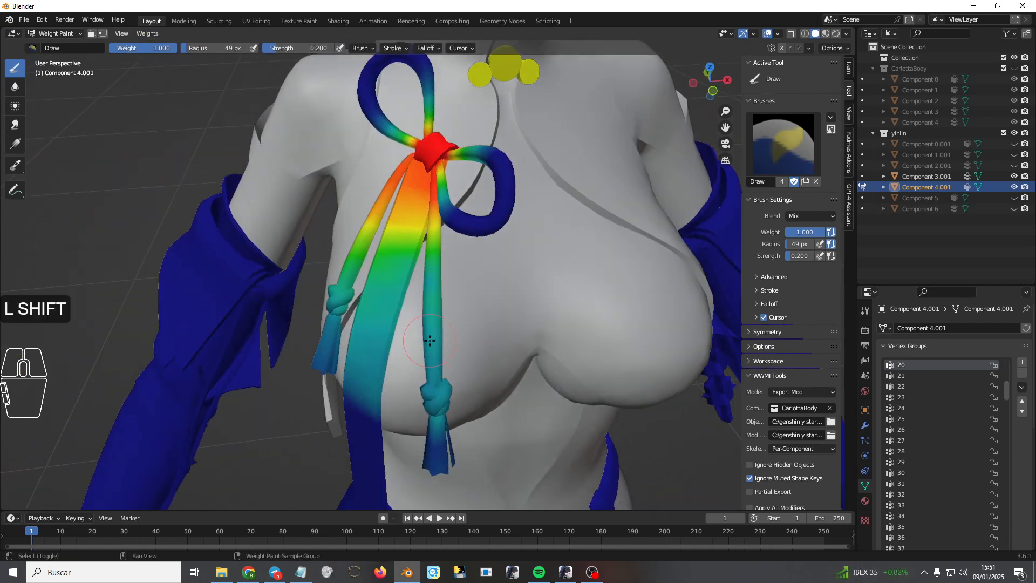
pyautogui.keyDown('shift'); pyautogui.click(404, 348); pyautogui.keyUp('shift')
pyautogui.click(394, 365)
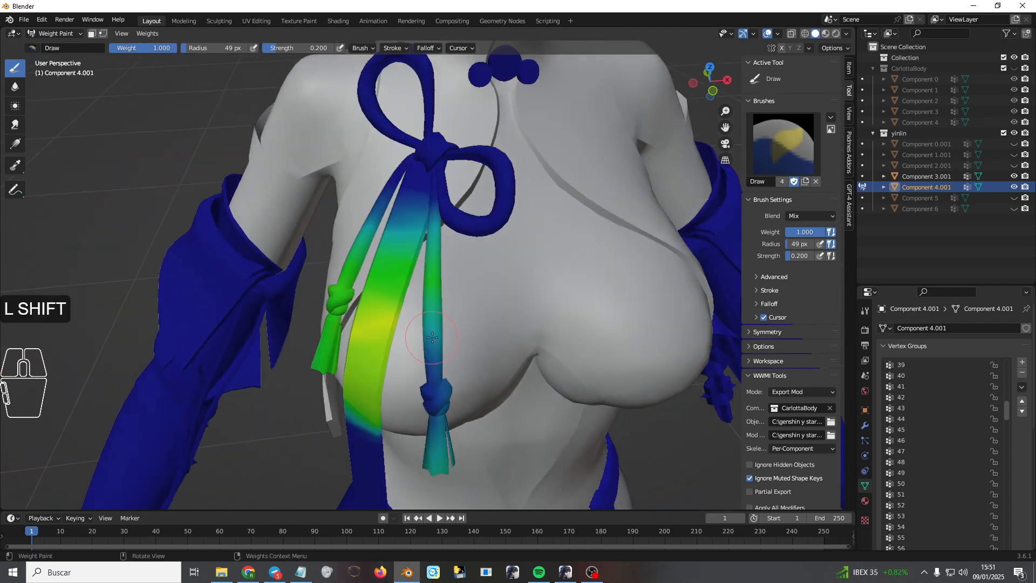
pyautogui.moveTo(289, 47); pyautogui.dragTo(307, 47)
pyautogui.moveTo(439, 316)
pyautogui.mouseDown()
pyautogui.moveTo(440, 412)
pyautogui.moveTo(454, 406)
pyautogui.mouseUp()
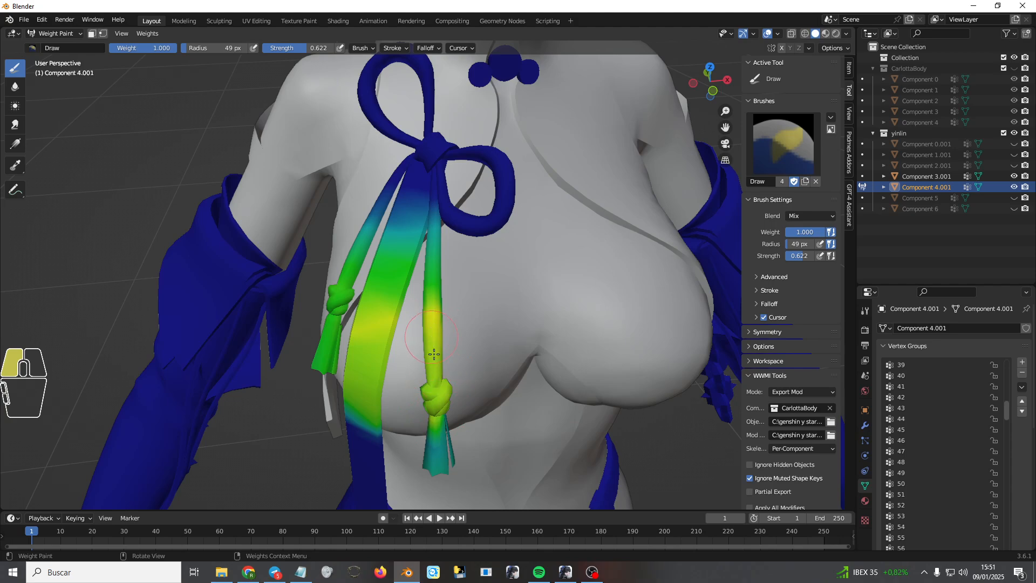
# - Normalize the weights of Component 4.001 across all vertex groups with Lock Active off
pyautogui.moveTo(426, 391); pyautogui.dragTo(446, 292, button='middle')
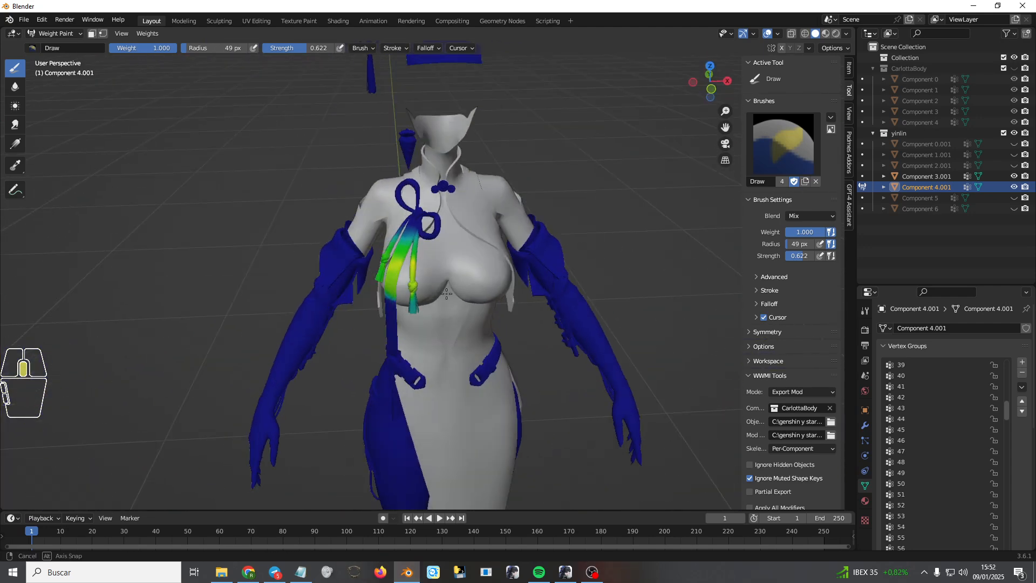
pyautogui.click(155, 34)
pyautogui.click(169, 71)
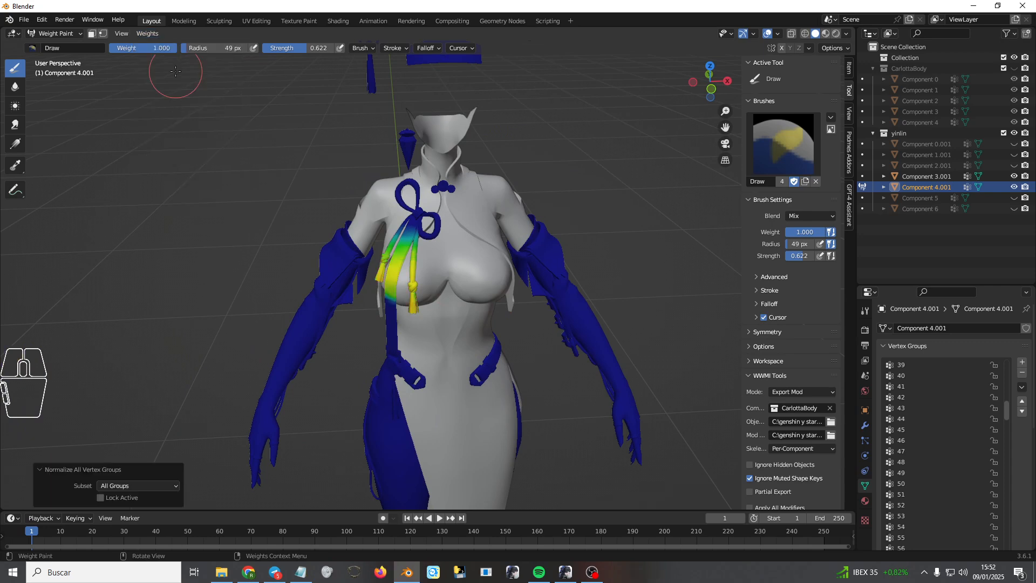
# - Sample vertex group 58 on the chest ribbon and examine its weights across the ribbon and tassels of Component 4.001
pyautogui.scroll(3, 410, 253)
pyautogui.scroll(2, 410, 252)
pyautogui.keyDown('shift'); pyautogui.rightClick(392, 266); pyautogui.keyUp('shift')
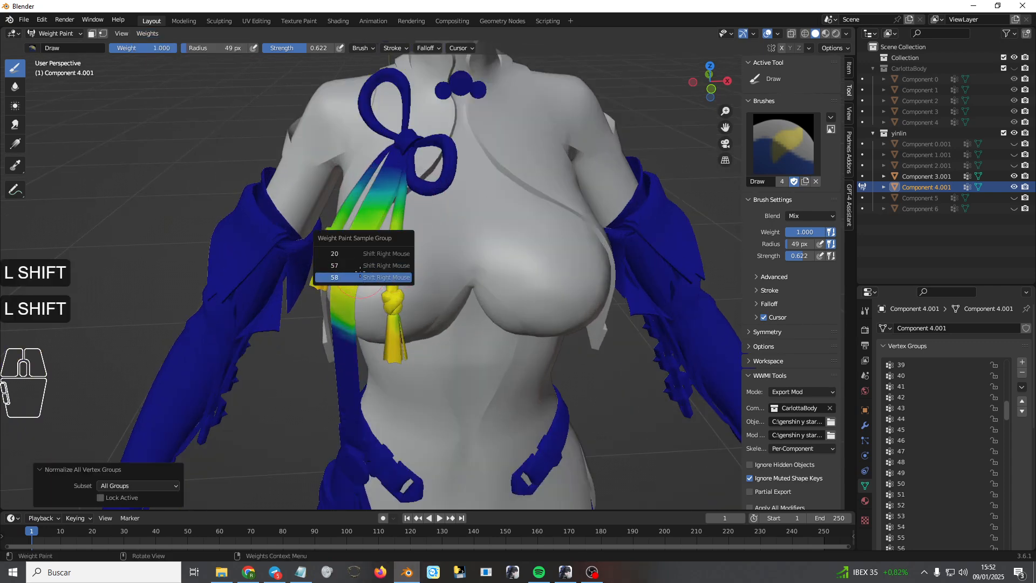
pyautogui.click(360, 276)
pyautogui.moveTo(374, 275); pyautogui.dragTo(409, 242, button='middle')
pyautogui.scroll(-2, 409, 233)
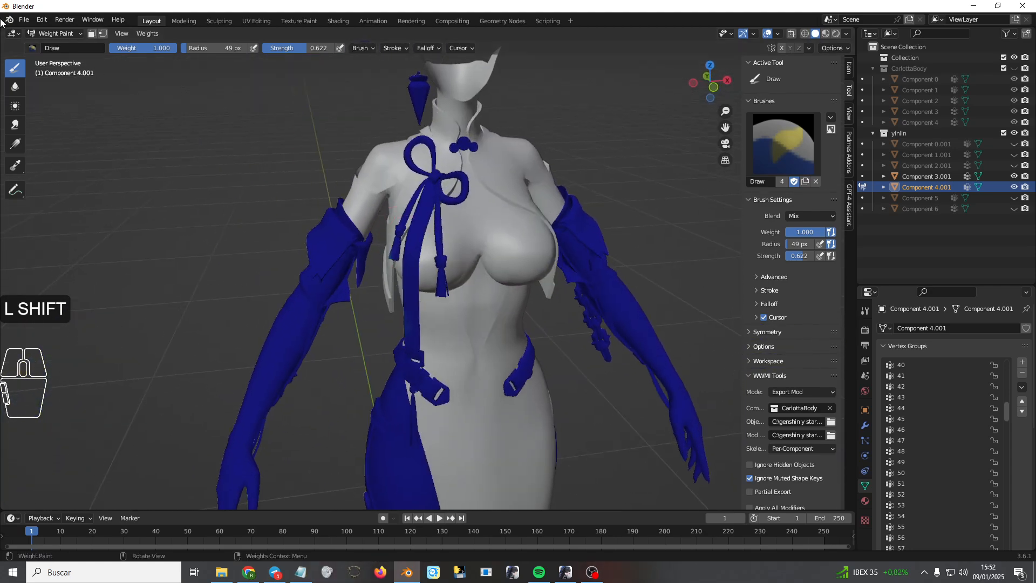
pyautogui.click(146, 36)
pyautogui.click(151, 35)
pyautogui.click(151, 35)
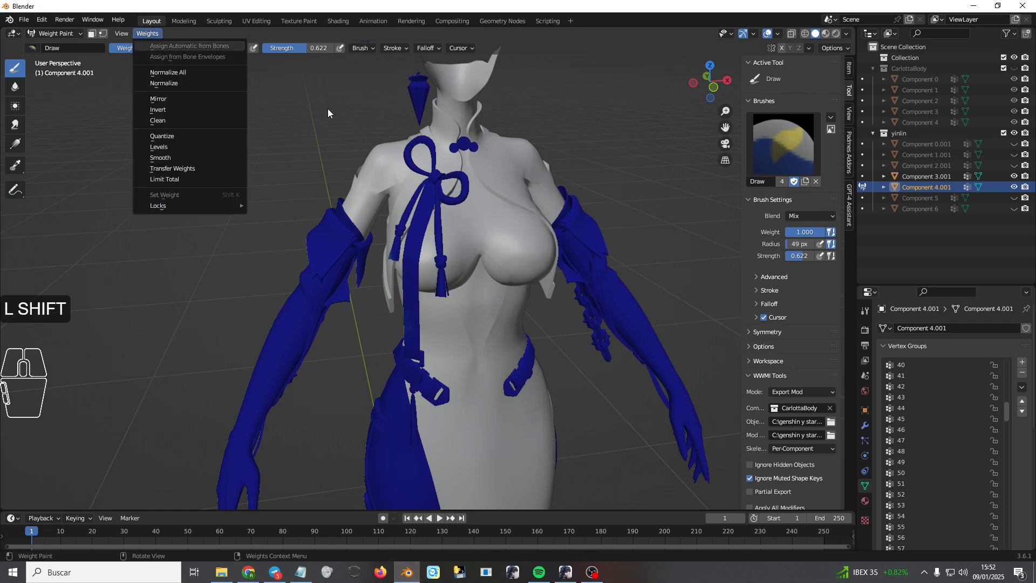
# - Paint vertex group 57 down over the ribbon and tassels at weight 0.000 and strength 0.904, and normalize all vertex groups with Lock Active off
pyautogui.keyDown('shift'); pyautogui.rightClick(415, 236); pyautogui.keyUp('shift')
pyautogui.click(368, 224)
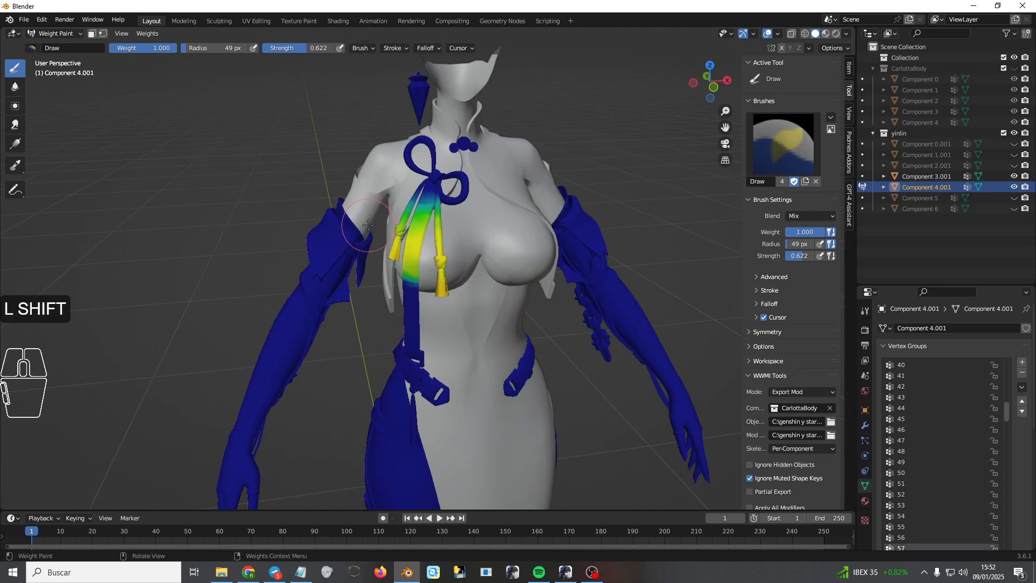
pyautogui.moveTo(368, 225); pyautogui.dragTo(357, 173, button='middle')
pyautogui.moveTo(272, 48); pyautogui.dragTo(324, 48)
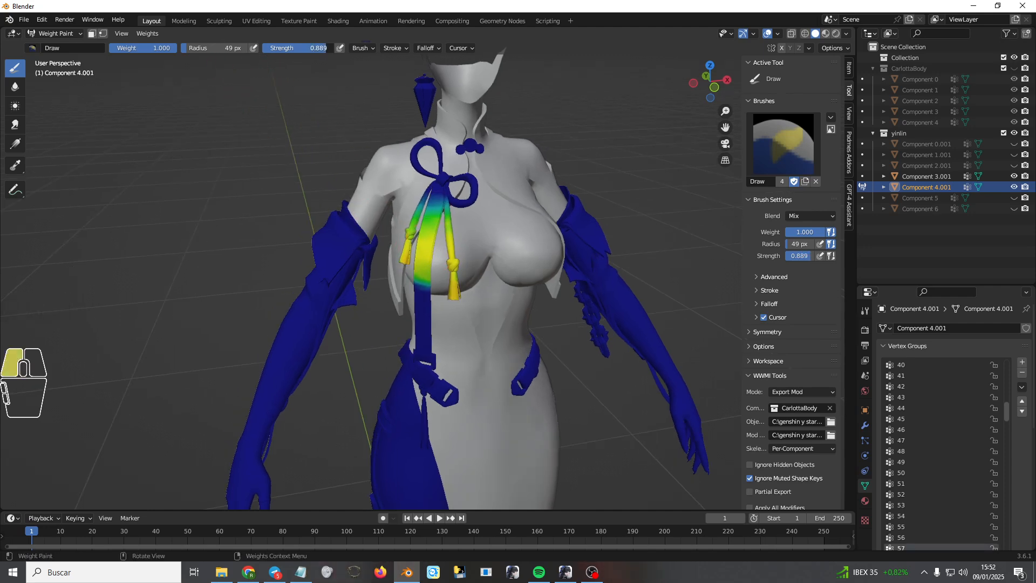
pyautogui.moveTo(326, 49); pyautogui.dragTo(313, 60)
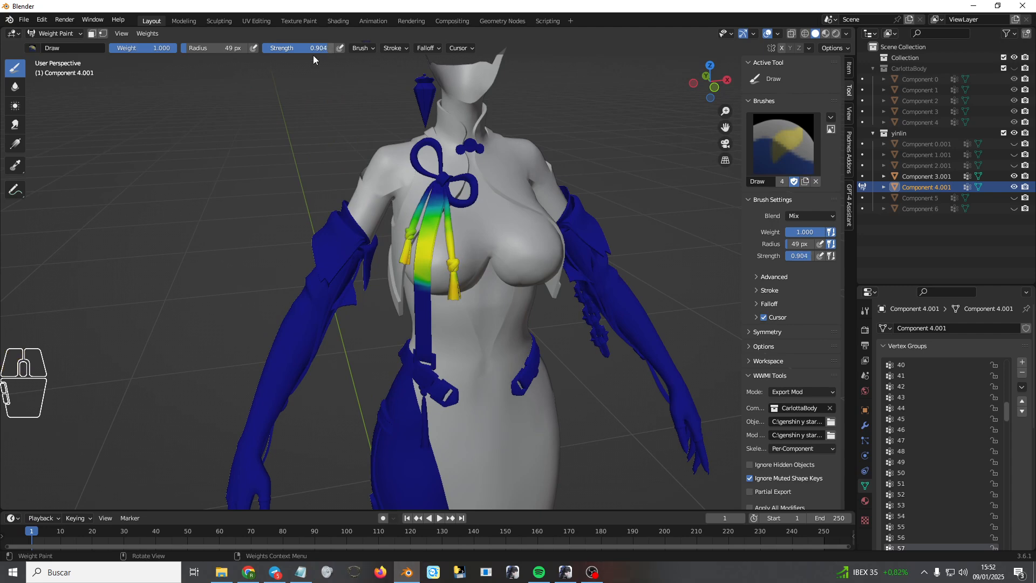
pyautogui.moveTo(150, 48); pyautogui.dragTo(113, 49)
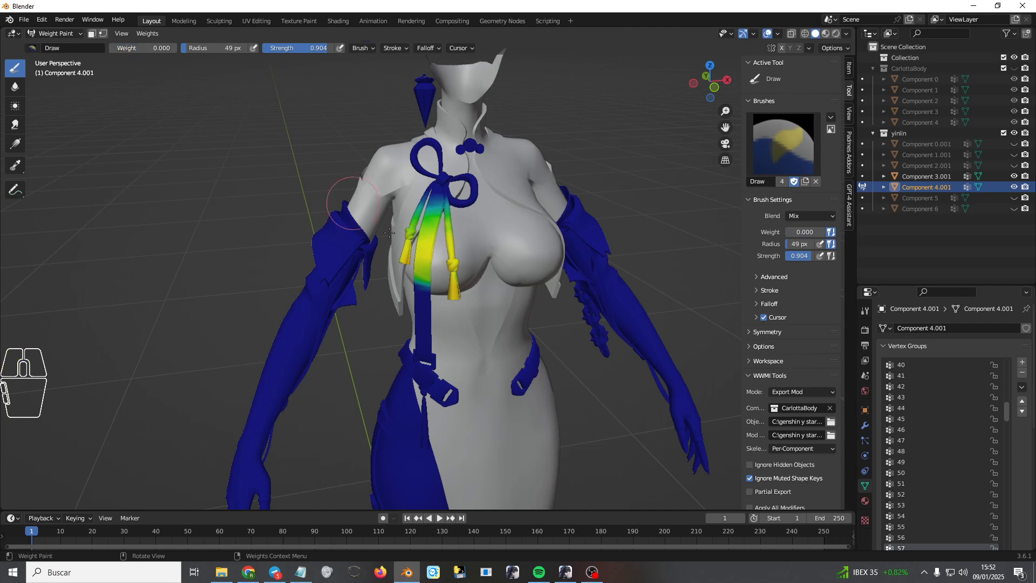
pyautogui.click(434, 49)
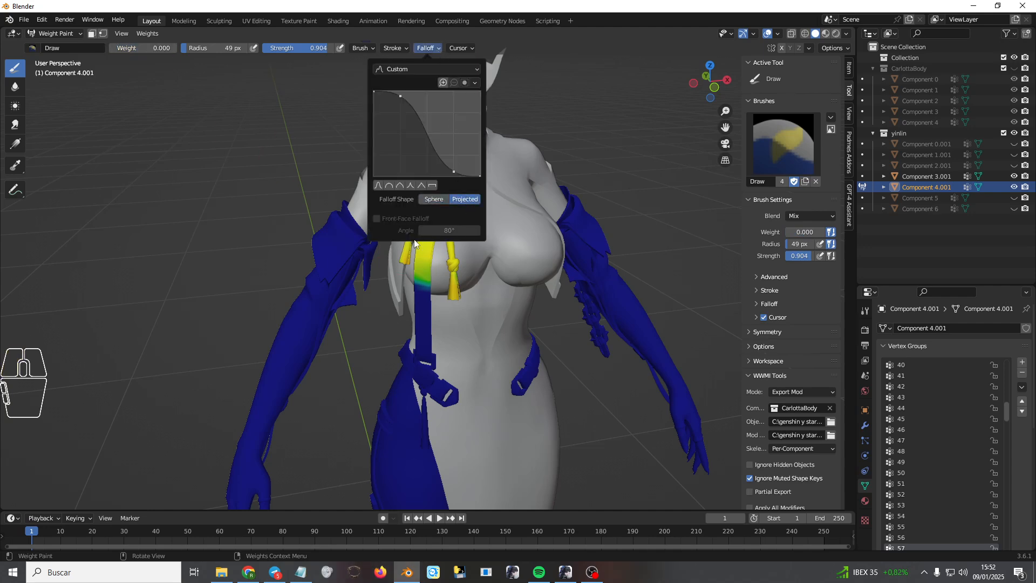
pyautogui.moveTo(414, 210)
pyautogui.mouseDown()
pyautogui.moveTo(439, 278)
pyautogui.moveTo(439, 236)
pyautogui.mouseUp()
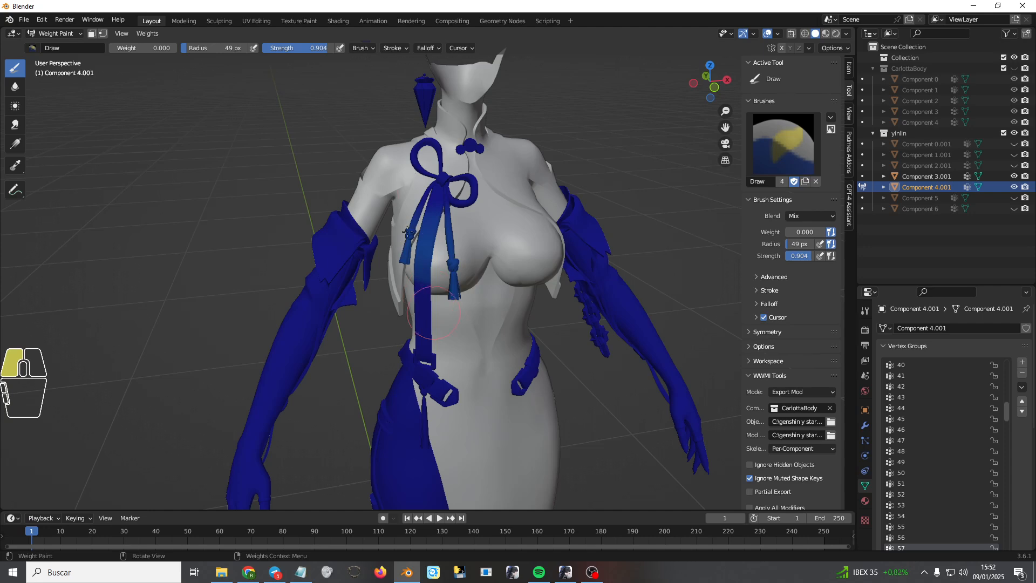
pyautogui.click(147, 33)
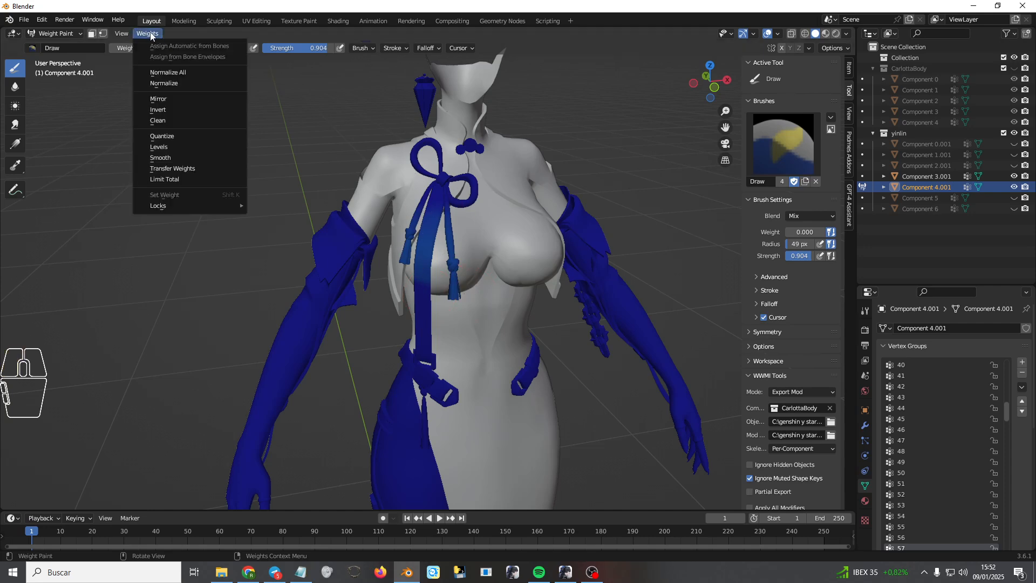
pyautogui.click(184, 67)
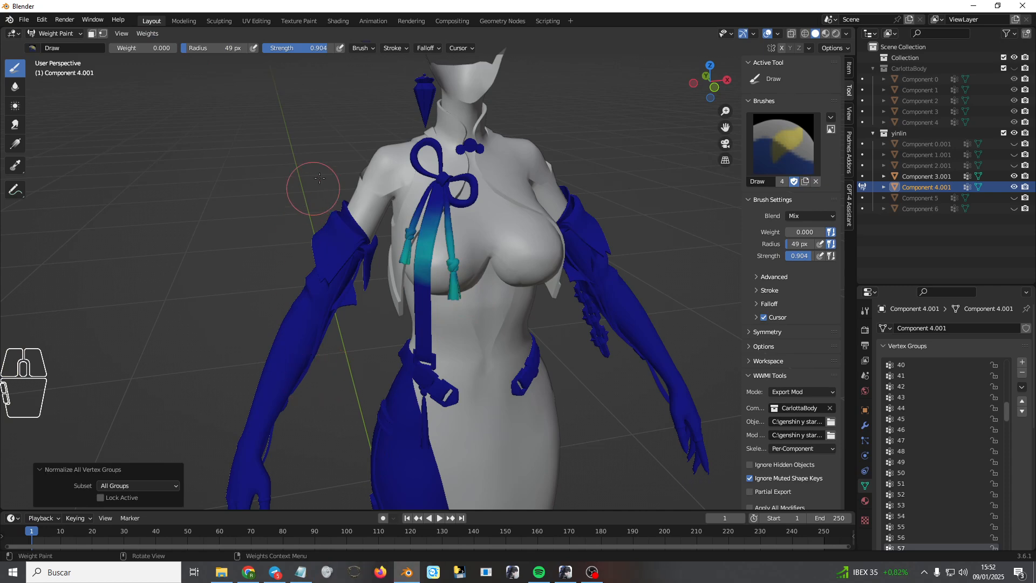
# - Sample vertex groups 137 and 145 on the hanging ribbon and examine their weights around the chest and waist from several angles
pyautogui.moveTo(470, 281); pyautogui.dragTo(491, 272, button='middle')
pyautogui.scroll(1, 511, 260)
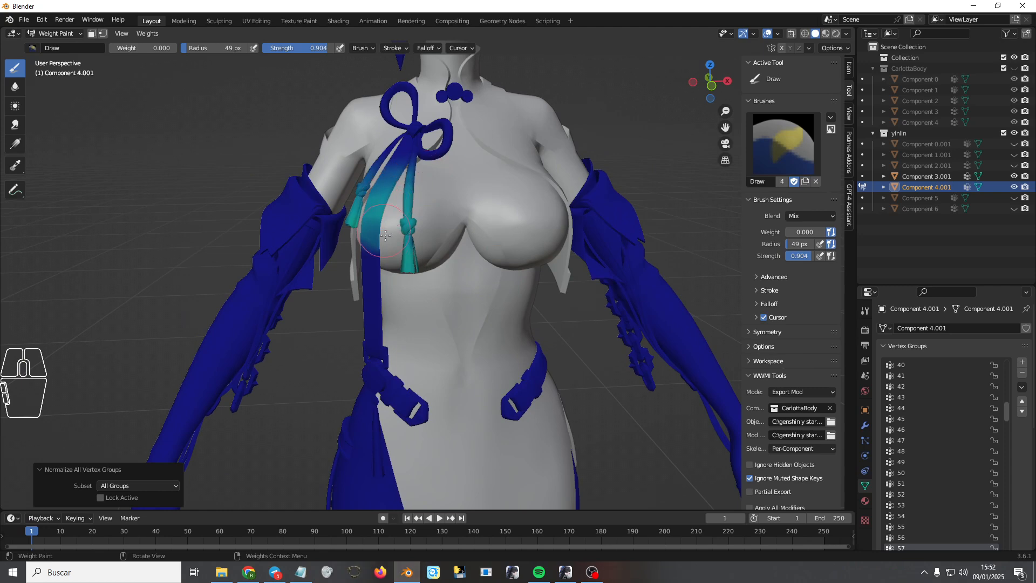
pyautogui.keyDown('shift'); pyautogui.rightClick(375, 281); pyautogui.keyUp('shift')
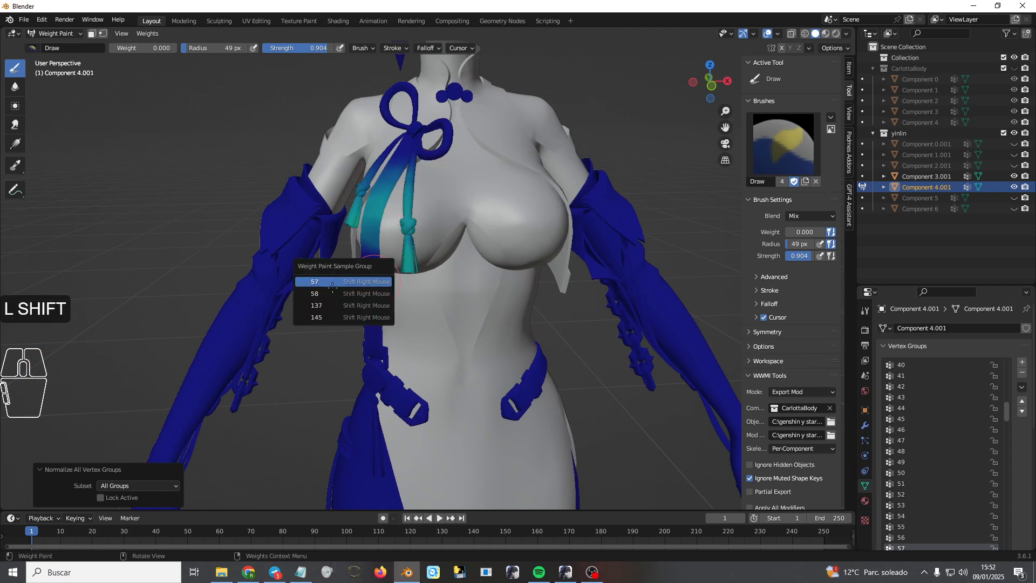
pyautogui.click(333, 306)
pyautogui.keyDown('shift'); pyautogui.rightClick(381, 283); pyautogui.keyUp('shift')
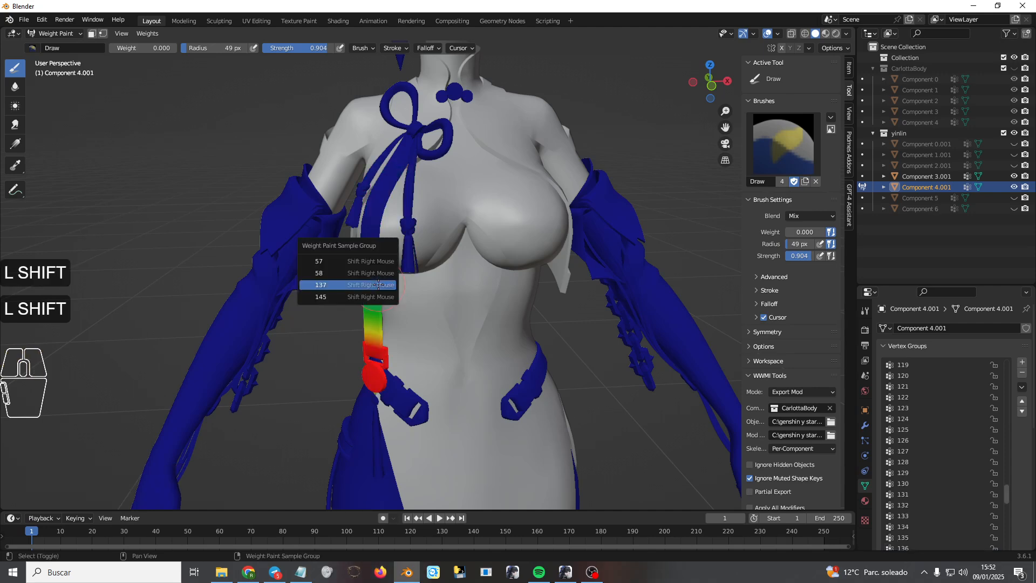
pyautogui.click(337, 331)
pyautogui.moveTo(357, 286); pyautogui.dragTo(389, 273, button='middle')
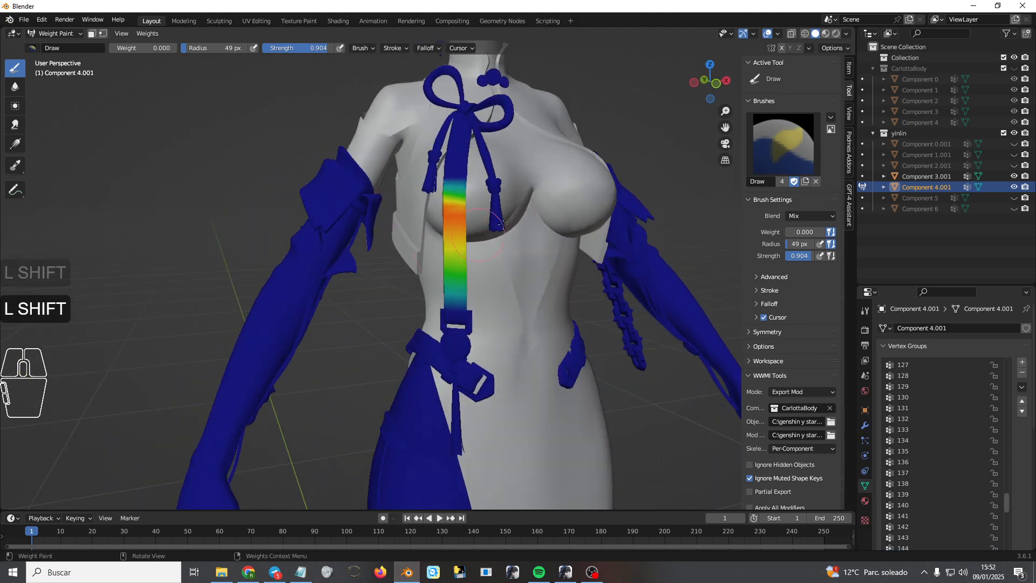
pyautogui.scroll(3, 507, 221)
pyautogui.moveTo(514, 220); pyautogui.dragTo(454, 249, button='middle')
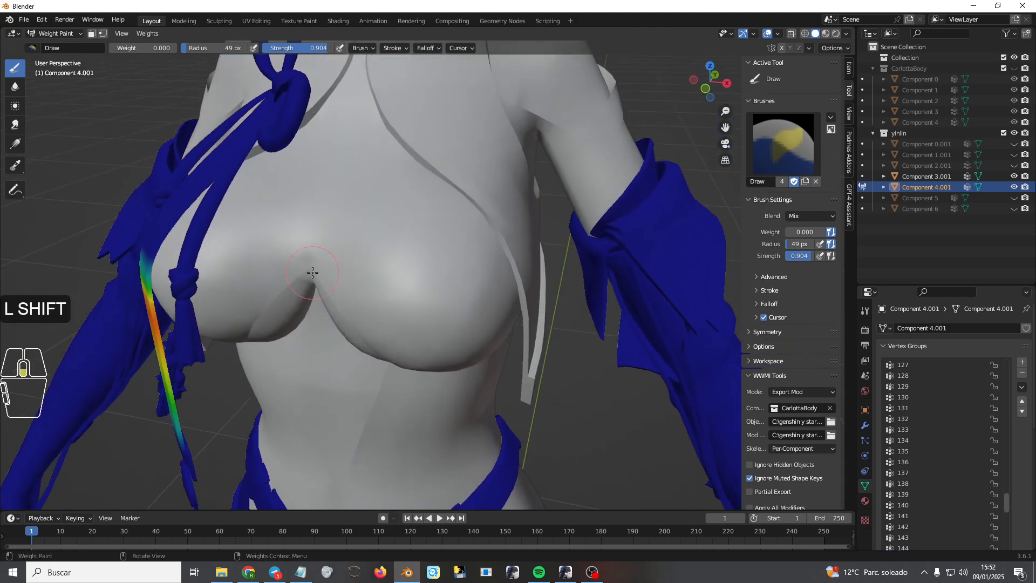
pyautogui.scroll(-3, 314, 275)
pyautogui.moveTo(323, 287); pyautogui.dragTo(346, 274, button='middle')
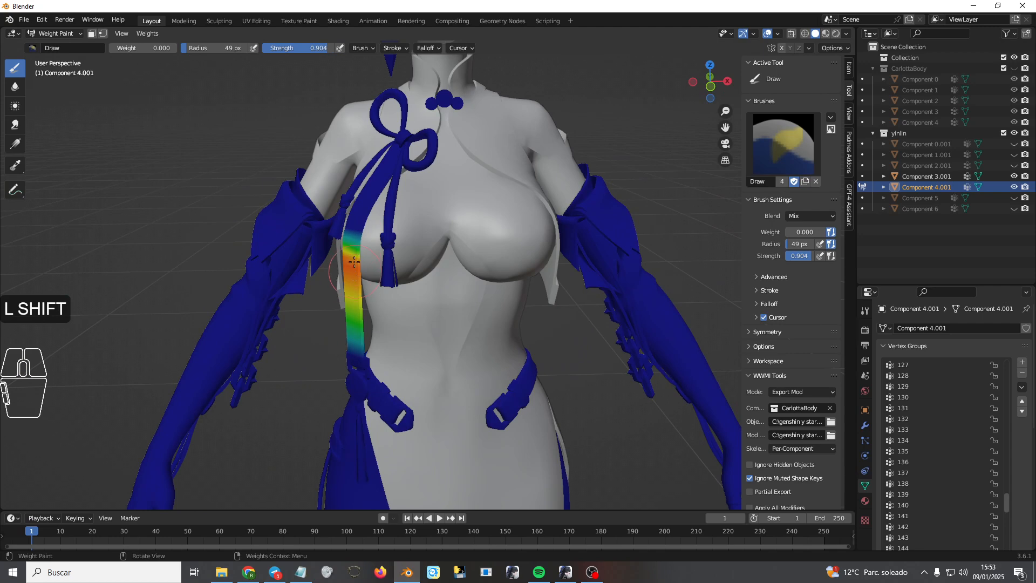
pyautogui.moveTo(354, 256); pyautogui.dragTo(529, 245, button='middle')
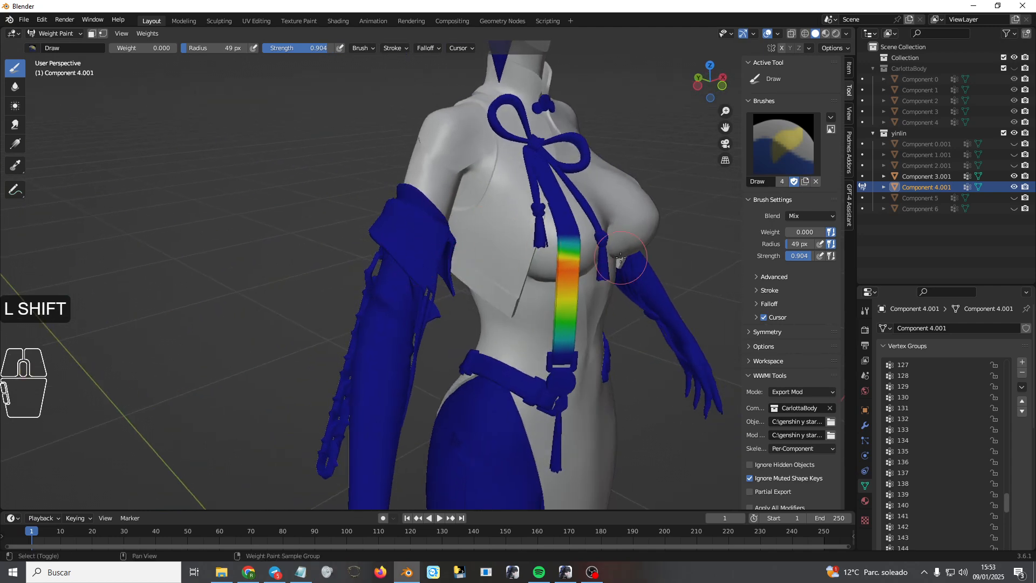
pyautogui.moveTo(621, 256); pyautogui.dragTo(360, 154, button='middle')
pyautogui.moveTo(387, 244); pyautogui.dragTo(378, 219, button='middle')
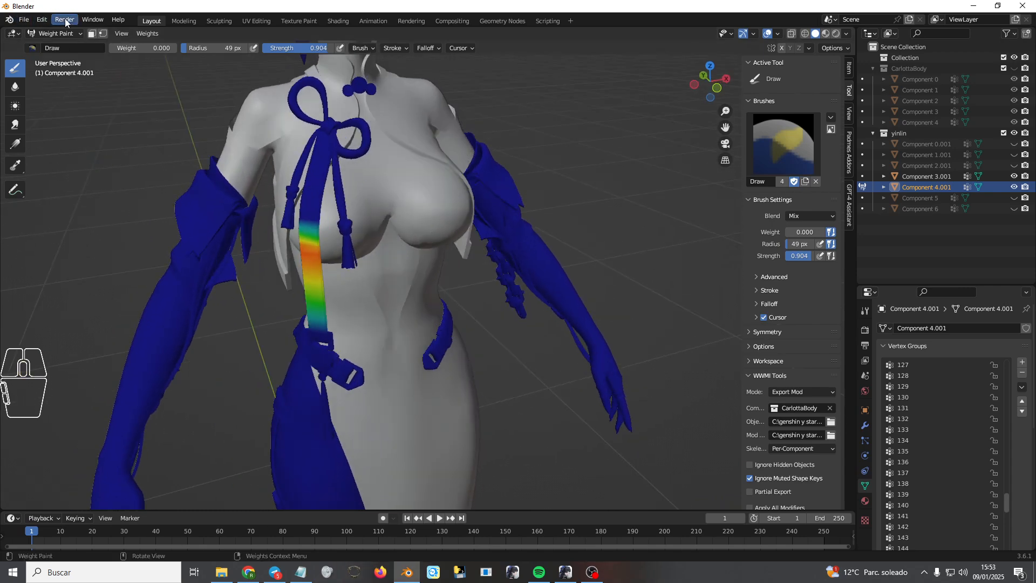
# - Hide Component 4.001 and put Component 3.001 into Weight Paint mode
pyautogui.click(57, 34)
pyautogui.click(59, 46)
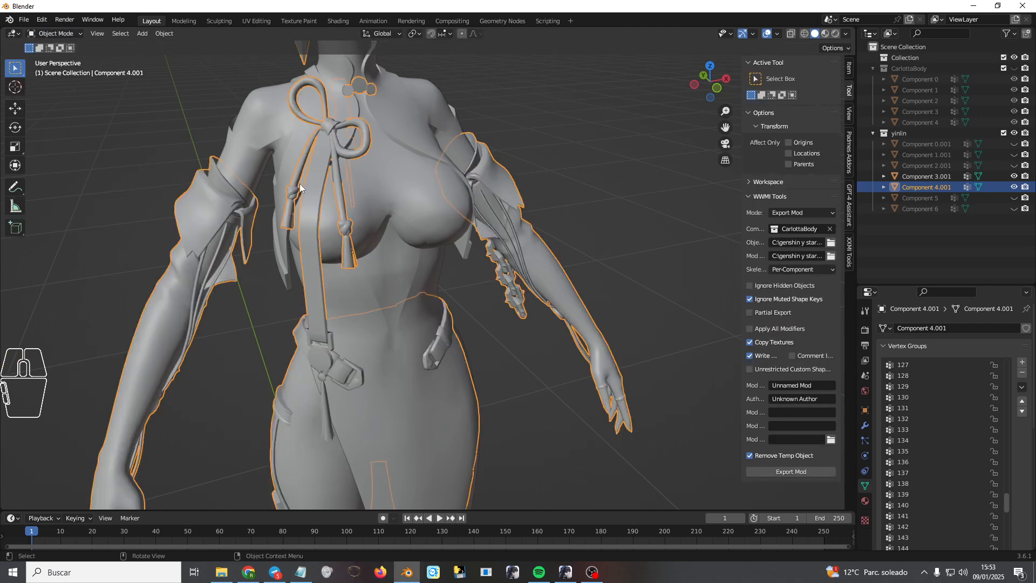
pyautogui.click(921, 176)
pyautogui.click(1014, 186)
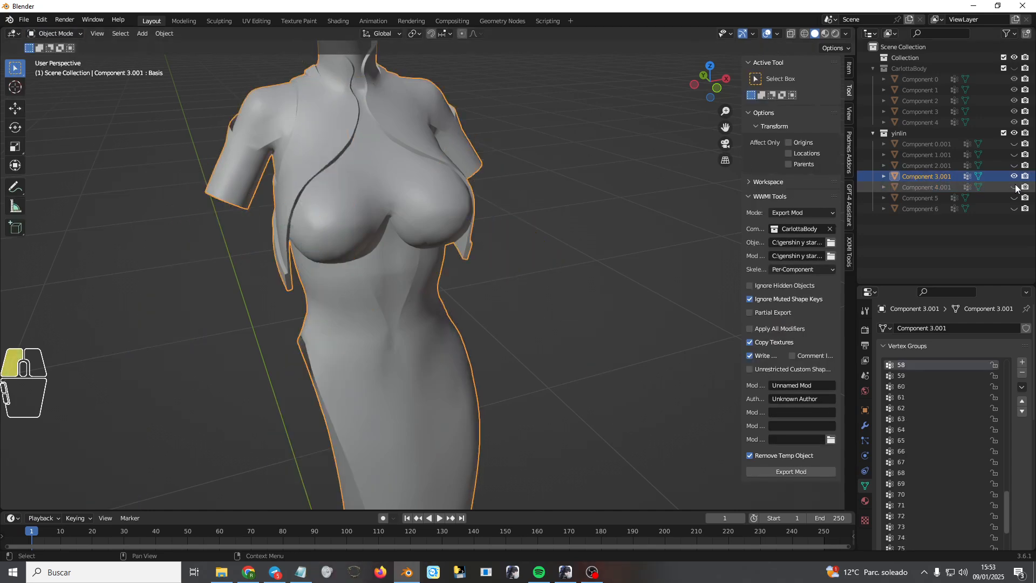
pyautogui.click(59, 34)
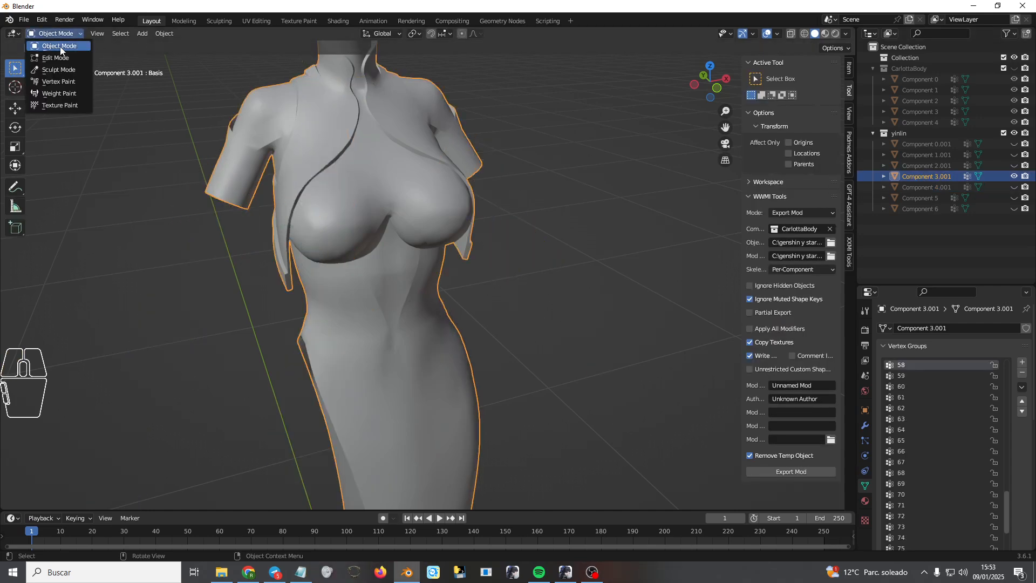
pyautogui.click(59, 93)
# - Sample vertex groups 44, 58 and 86 on the jacket flap of Component 3.001 and examine their weights from the side
pyautogui.moveTo(342, 185)
pyautogui.mouseDown(button='middle')
pyautogui.moveTo(313, 199)
pyautogui.moveTo(349, 226)
pyautogui.mouseUp(button='middle')
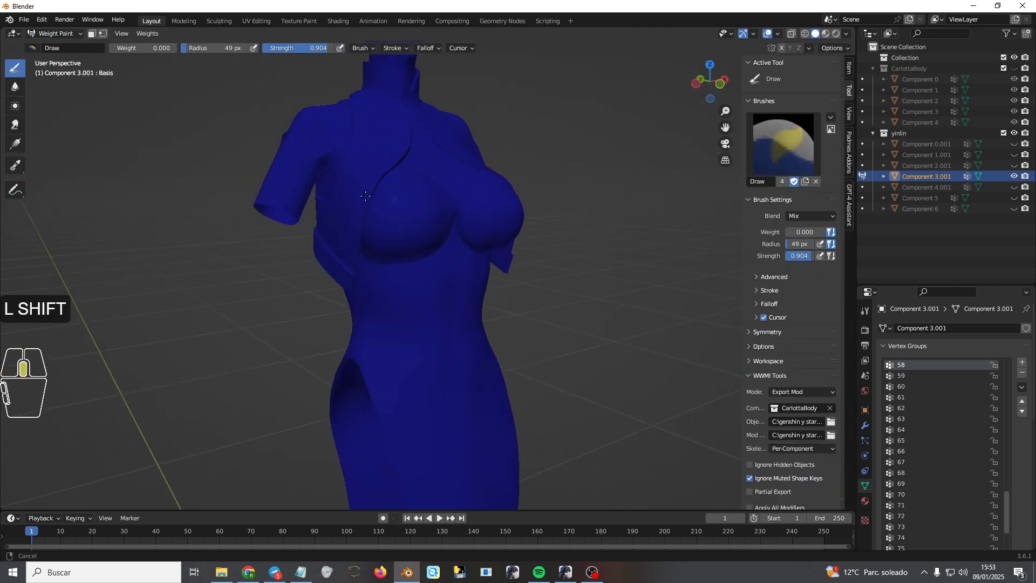
pyautogui.keyDown('shift'); pyautogui.rightClick(349, 225); pyautogui.keyUp('shift')
pyautogui.click(346, 238)
pyautogui.keyDown('shift'); pyautogui.rightClick(305, 268); pyautogui.keyUp('shift')
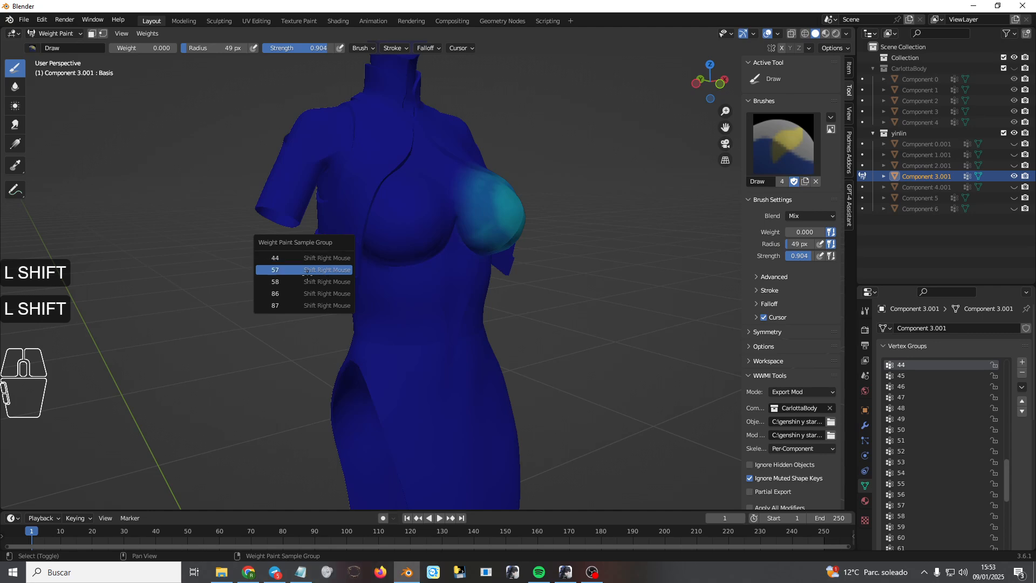
pyautogui.click(303, 277)
pyautogui.scroll(2, 303, 277)
pyautogui.keyDown('shift'); pyautogui.rightClick(275, 240); pyautogui.keyUp('shift')
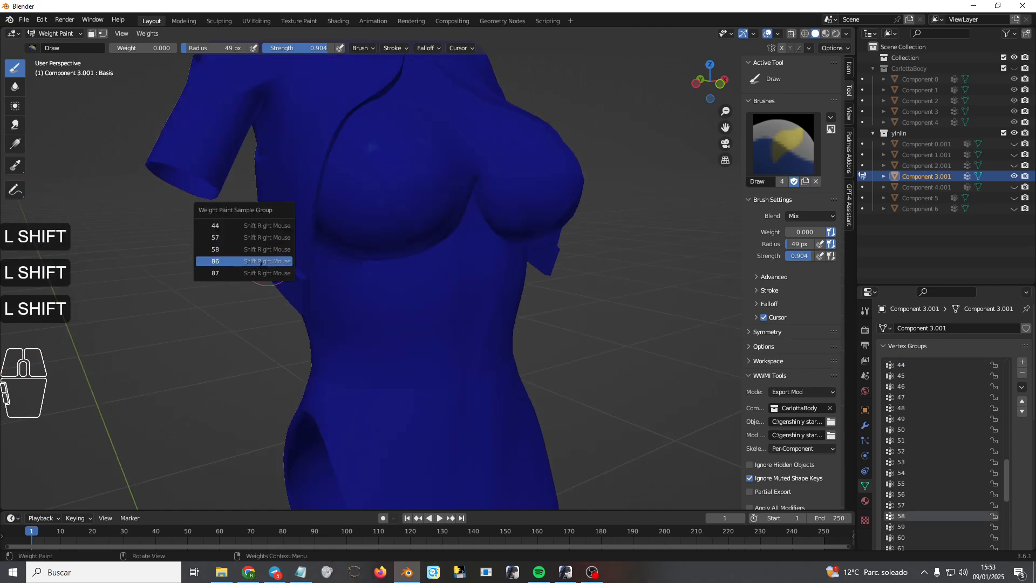
pyautogui.click(238, 262)
pyautogui.moveTo(238, 302)
pyautogui.mouseDown(button='middle')
pyautogui.moveTo(309, 256)
pyautogui.moveTo(244, 263)
pyautogui.moveTo(324, 259)
pyautogui.moveTo(277, 259)
pyautogui.moveTo(400, 204)
pyautogui.moveTo(388, 216)
pyautogui.moveTo(464, 237)
pyautogui.moveTo(369, 250)
pyautogui.moveTo(401, 256)
pyautogui.mouseUp(button='middle')
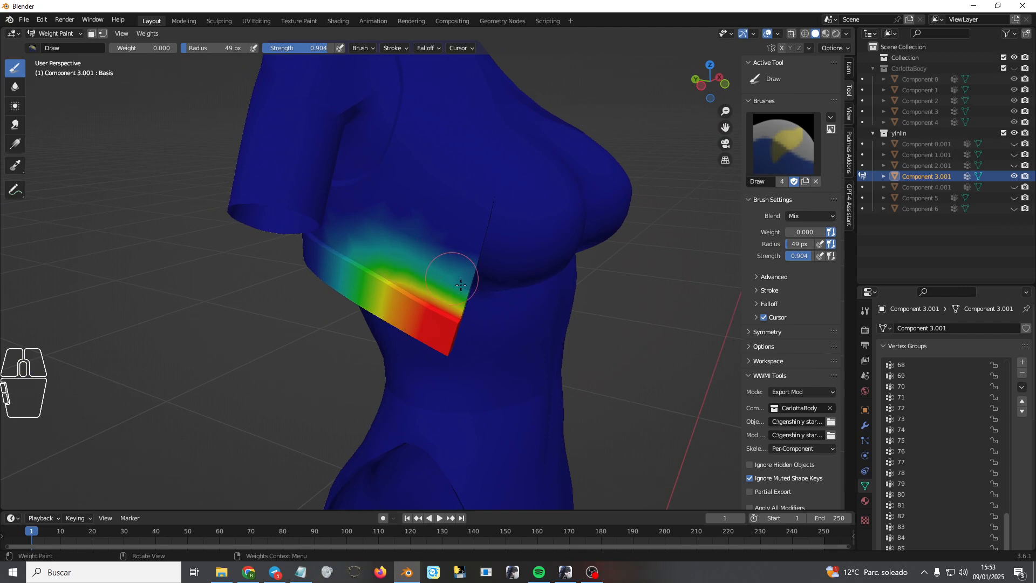
pyautogui.moveTo(461, 285)
pyautogui.mouseDown(button='middle')
pyautogui.moveTo(416, 291)
pyautogui.moveTo(505, 298)
pyautogui.moveTo(495, 276)
pyautogui.moveTo(493, 293)
pyautogui.moveTo(405, 284)
pyautogui.moveTo(529, 284)
pyautogui.moveTo(434, 268)
pyautogui.moveTo(512, 295)
pyautogui.mouseUp(button='middle')
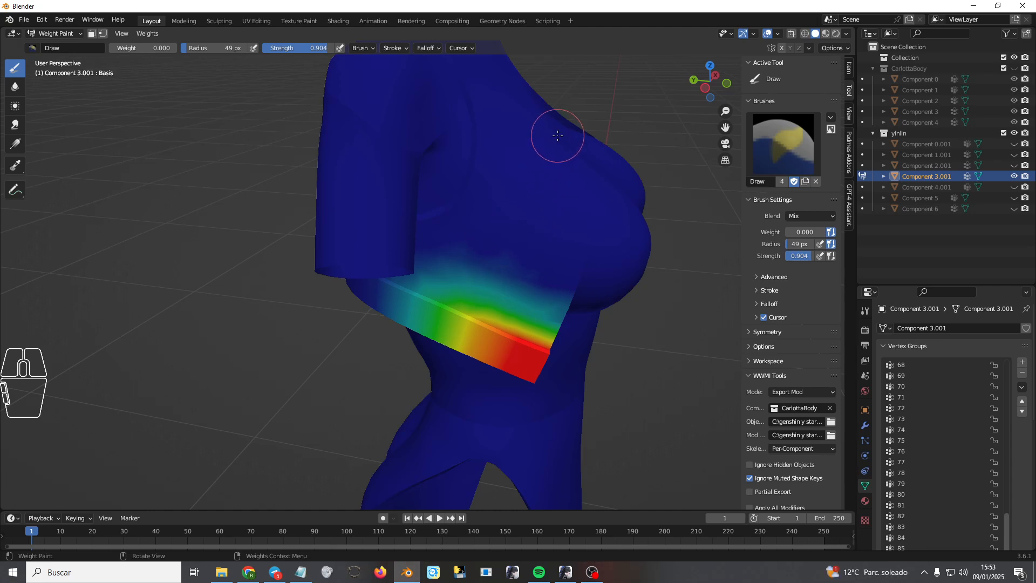
# - Sample vertex group 20 and paint it along the lower hem of the side jacket flap at weight 1.000 and strength 0.193
pyautogui.keyDown('shift'); pyautogui.rightClick(483, 266); pyautogui.keyUp('shift')
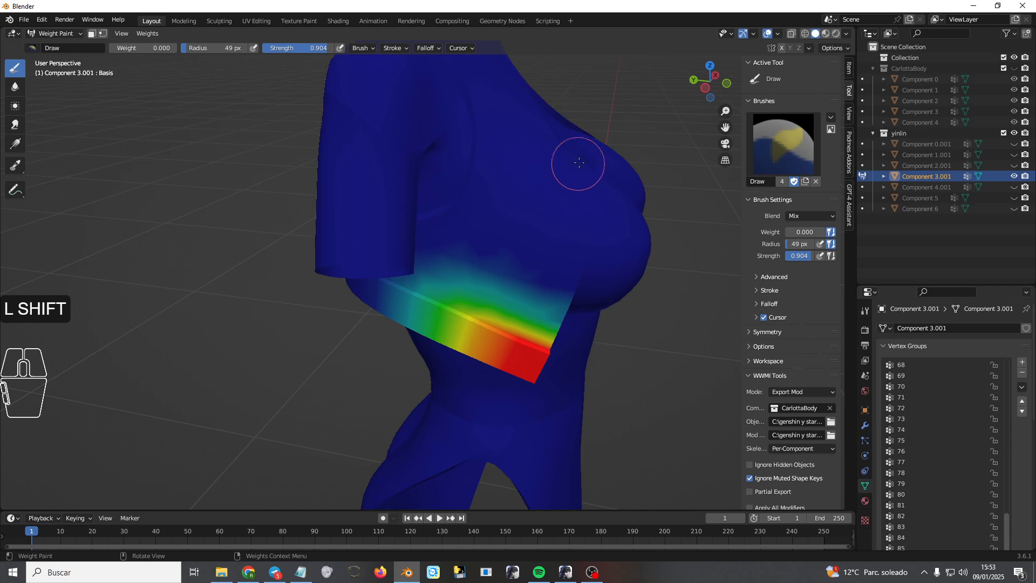
pyautogui.keyDown('shift'); pyautogui.rightClick(531, 151); pyautogui.keyUp('shift')
pyautogui.click(530, 150)
pyautogui.moveTo(529, 150); pyautogui.dragTo(457, 48, button='middle')
pyautogui.click(429, 48)
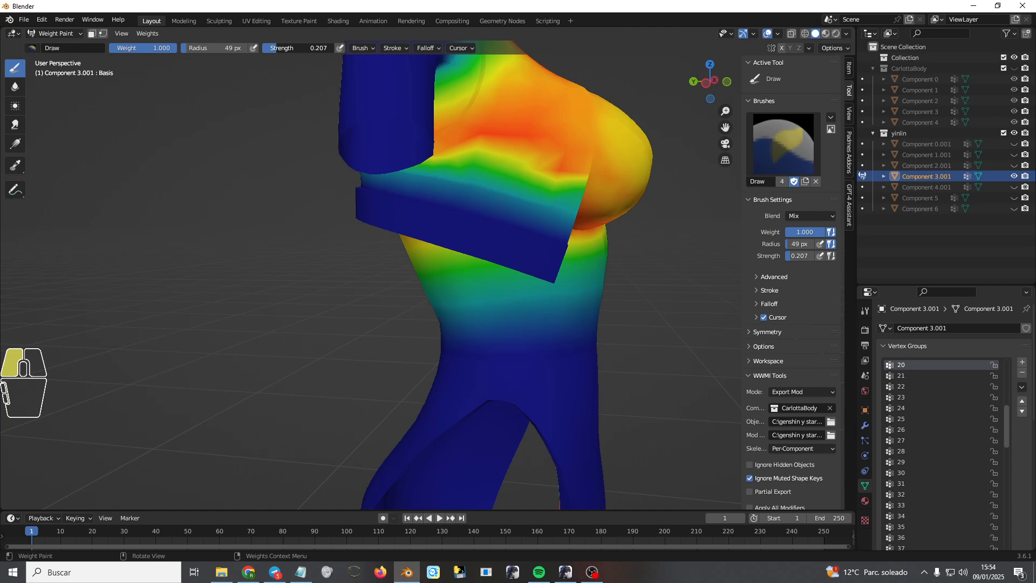
pyautogui.scroll(1, 448, 204)
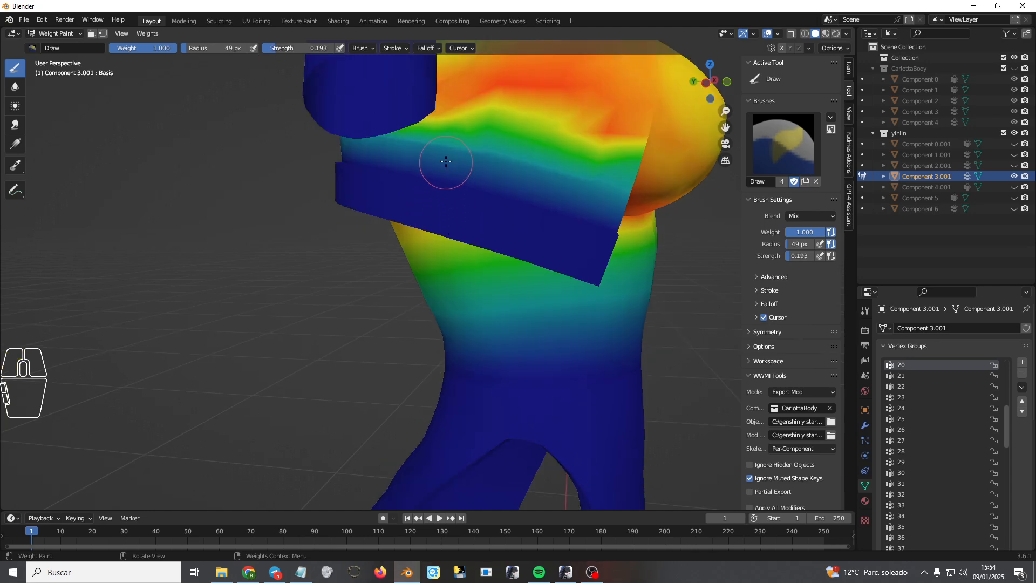
pyautogui.scroll(-2, 446, 161)
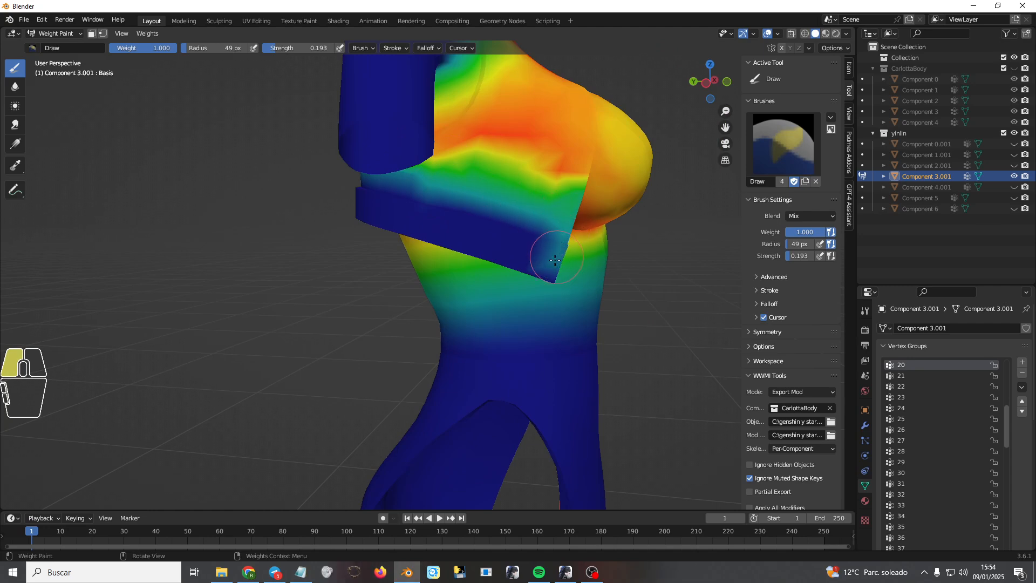
pyautogui.moveTo(519, 265)
pyautogui.mouseDown()
pyautogui.moveTo(486, 247)
pyautogui.moveTo(547, 232)
pyautogui.mouseUp()
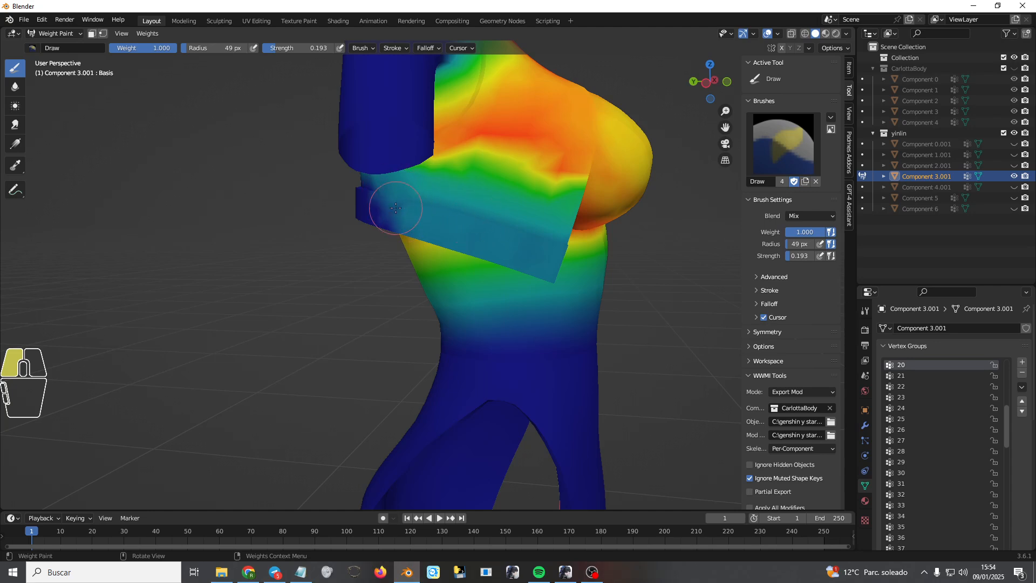
# - Check the jacket flaps from the front, compare them with Yinlin's outfit in the game's character overview, and return to Blender
pyautogui.moveTo(548, 246); pyautogui.dragTo(452, 243, button='middle')
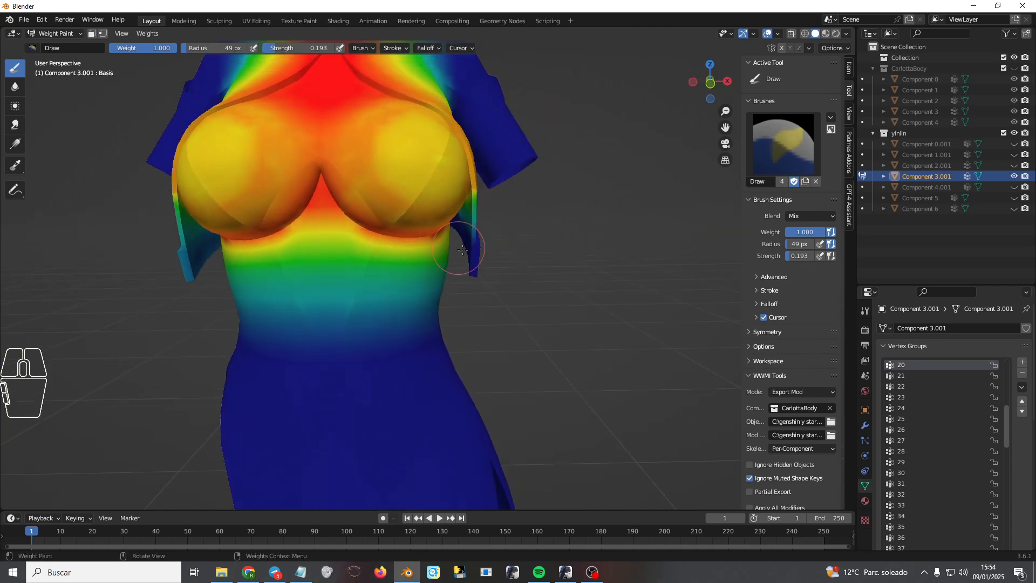
pyautogui.click(573, 578)
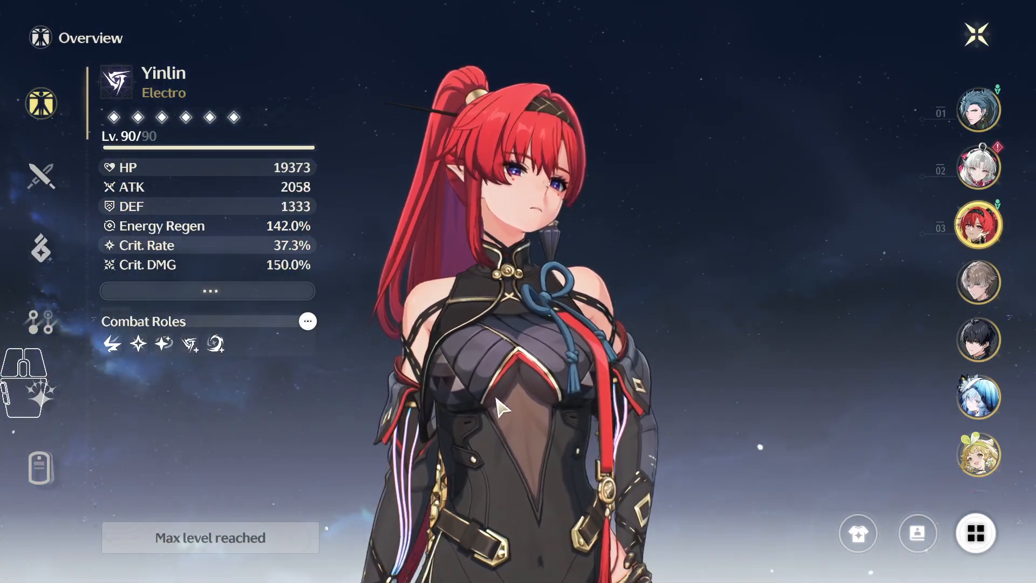
pyautogui.moveTo(506, 402); pyautogui.dragTo(535, 476)
pyautogui.hotkey('alt', 'Tab')
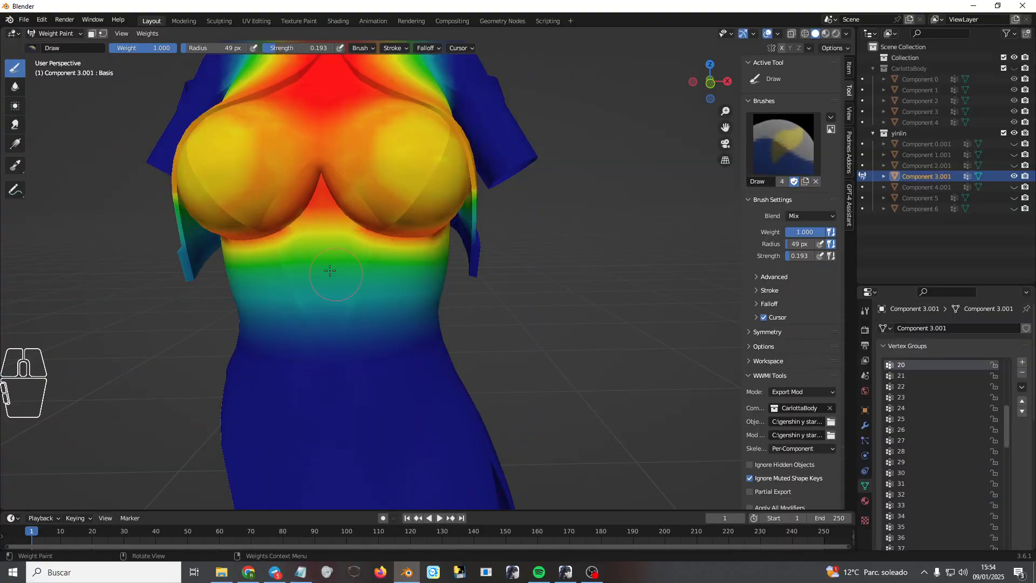
# - Touch up vertex group 20 on the inner side of the jacket flap at weight 1.000 and strength 0.015
pyautogui.moveTo(485, 281); pyautogui.dragTo(251, 274, button='middle')
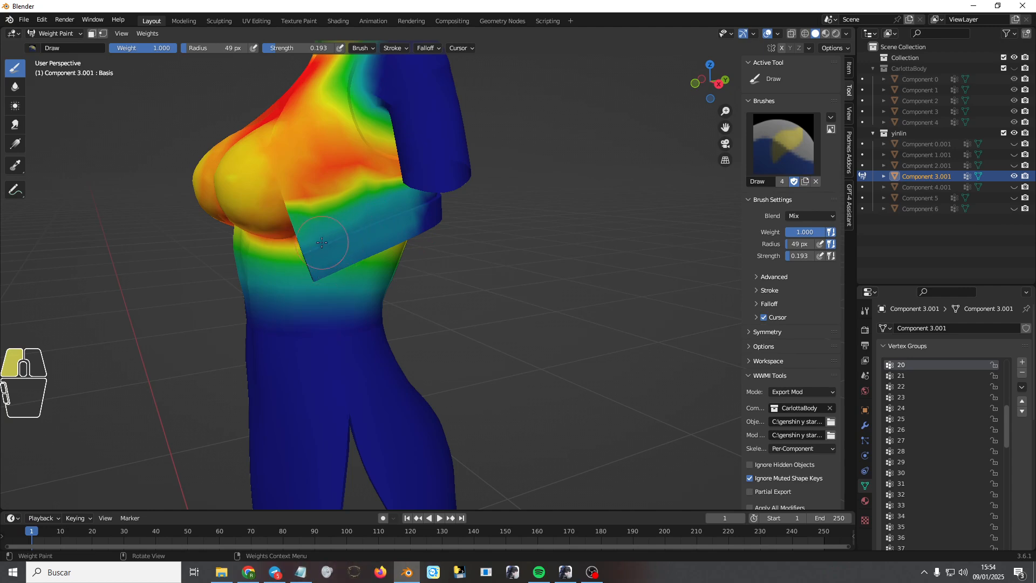
pyautogui.moveTo(321, 243); pyautogui.dragTo(452, 211, button='middle')
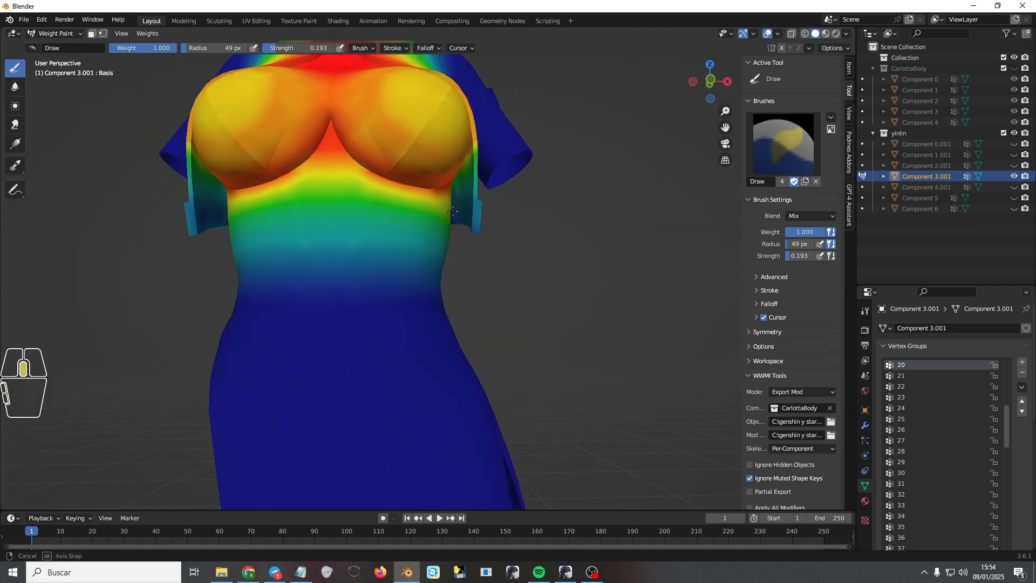
pyautogui.scroll(1, 201, 220)
pyautogui.keyDown('shift'); pyautogui.moveTo(177, 225); pyautogui.dragTo(351, 256, button='middle'); pyautogui.keyUp('shift')
pyautogui.scroll(5, 374, 273)
pyautogui.scroll(2, 362, 262)
pyautogui.scroll(1, 340, 259)
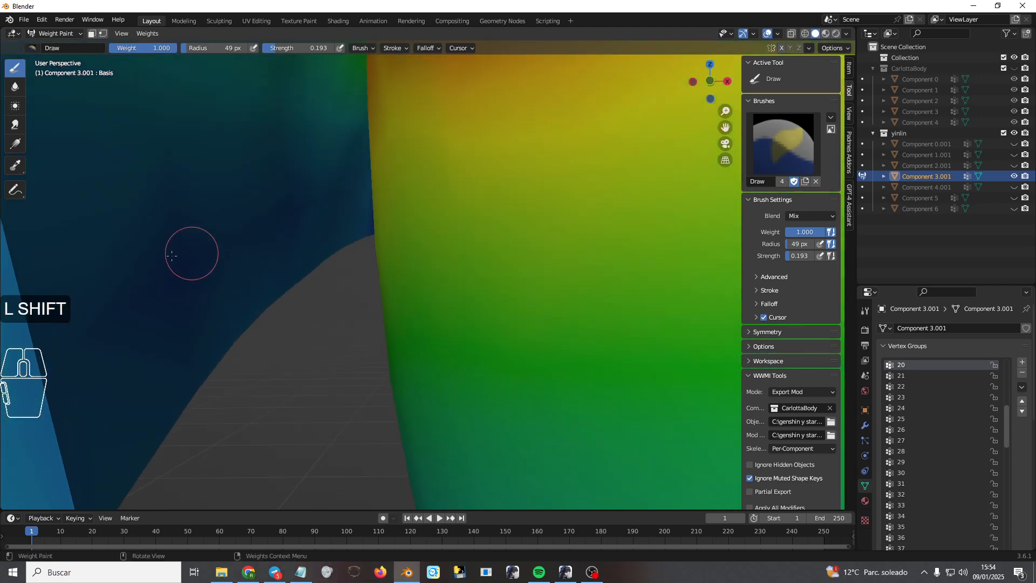
pyautogui.keyDown('shift'); pyautogui.moveTo(205, 230); pyautogui.dragTo(286, 210); pyautogui.keyUp('shift')
pyautogui.hotkey('ctrl', 'z')
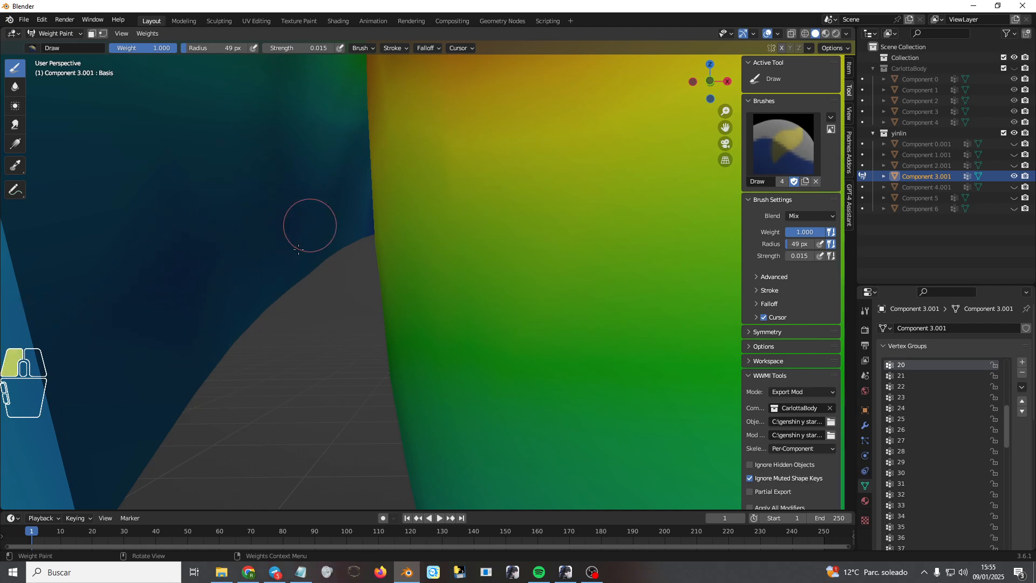
# - Sample vertex groups 44, 57 and 86 on the side jacket flap and examine how their weights spread
pyautogui.scroll(-8, 298, 250)
pyautogui.moveTo(405, 289); pyautogui.dragTo(522, 264, button='middle')
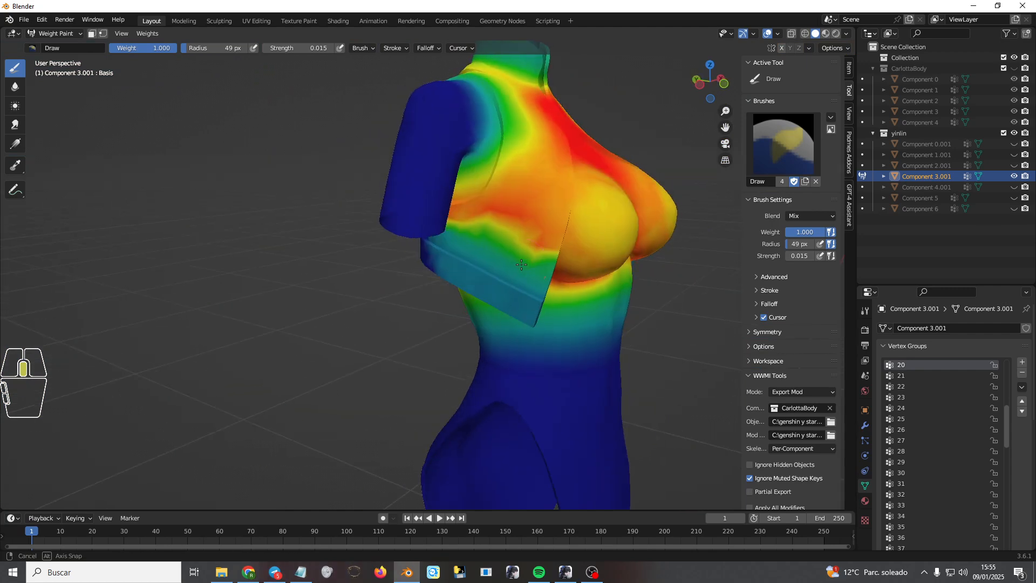
pyautogui.keyDown('shift'); pyautogui.rightClick(440, 308); pyautogui.keyUp('shift')
pyautogui.click(444, 298)
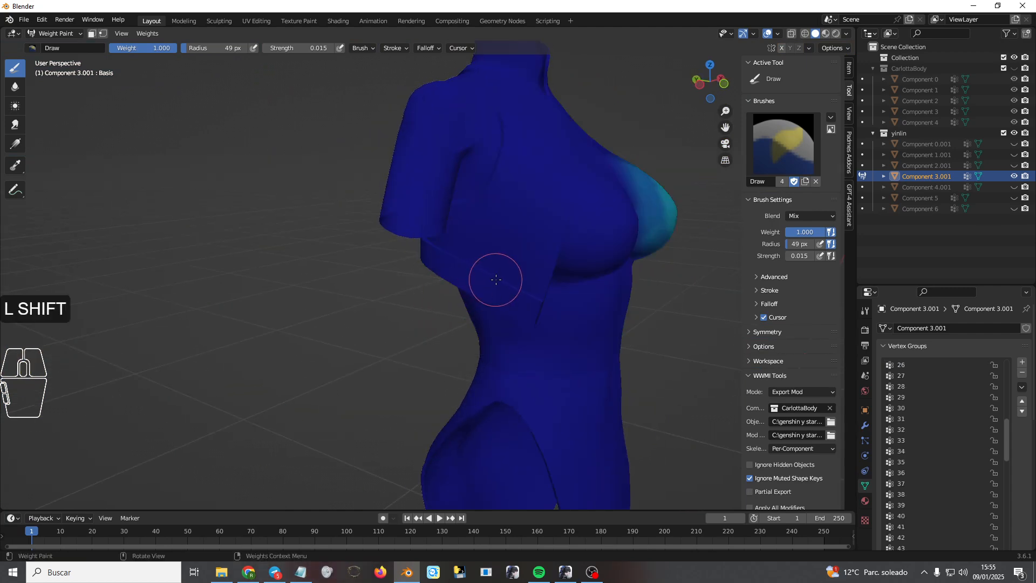
pyautogui.keyDown('shift'); pyautogui.rightClick(495, 280); pyautogui.keyUp('shift')
pyautogui.click(452, 291)
pyautogui.keyDown('shift'); pyautogui.rightClick(440, 288); pyautogui.keyUp('shift')
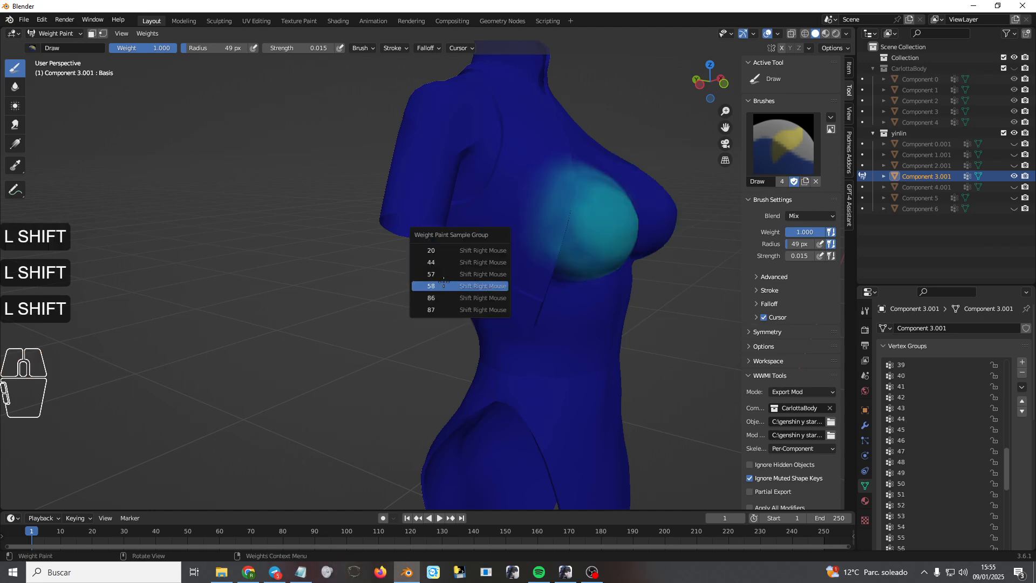
pyautogui.click(442, 289)
pyautogui.keyDown('shift'); pyautogui.rightClick(446, 282); pyautogui.keyUp('shift')
pyautogui.click(441, 290)
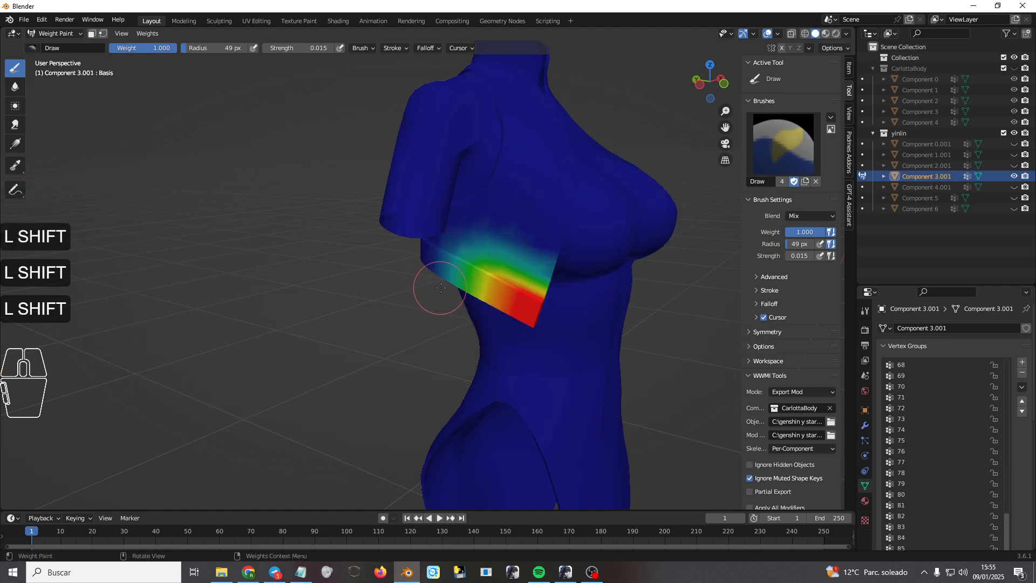
# - Sample vertex group 87 and erase it from the side jacket flap at weight 0.000, radius 140 px and strength 0.970
pyautogui.keyDown('shift'); pyautogui.rightClick(481, 280); pyautogui.keyUp('shift')
pyautogui.click(449, 287)
pyautogui.moveTo(456, 272); pyautogui.dragTo(515, 269, button='middle')
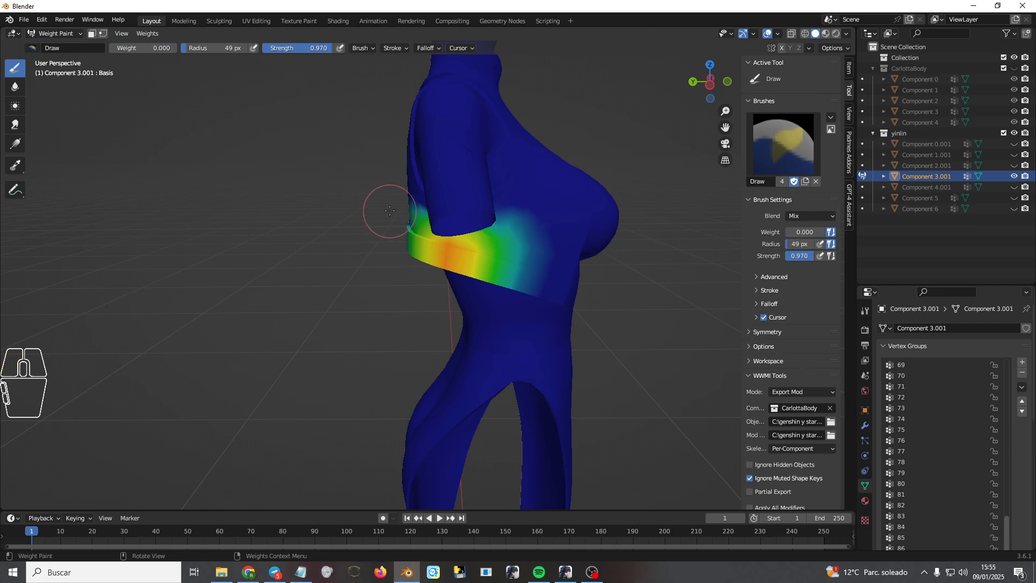
pyautogui.moveTo(390, 210); pyautogui.dragTo(420, 209, button='middle')
pyautogui.moveTo(379, 202); pyautogui.dragTo(404, 188)
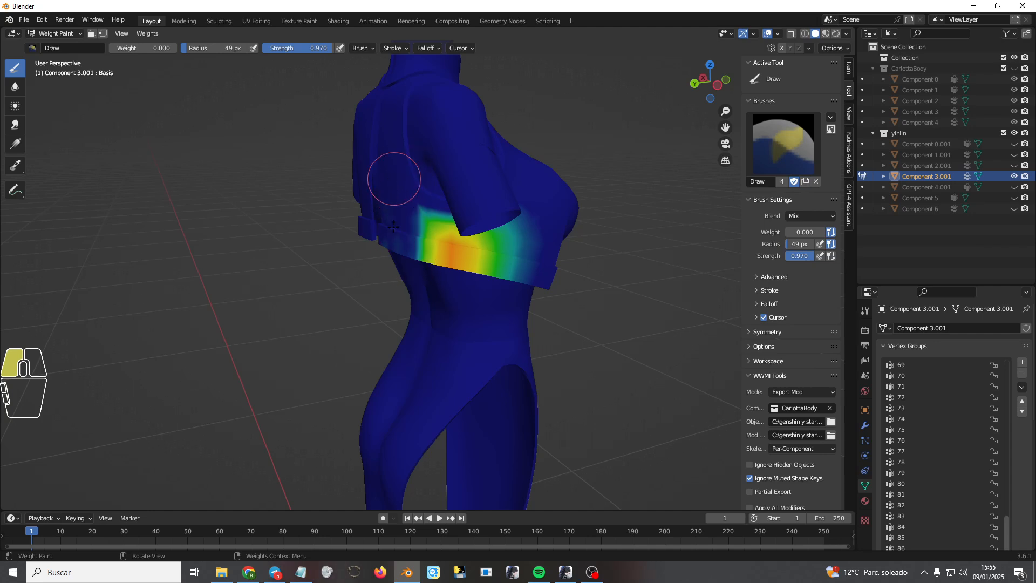
pyautogui.hotkey('ctrl', 'z')
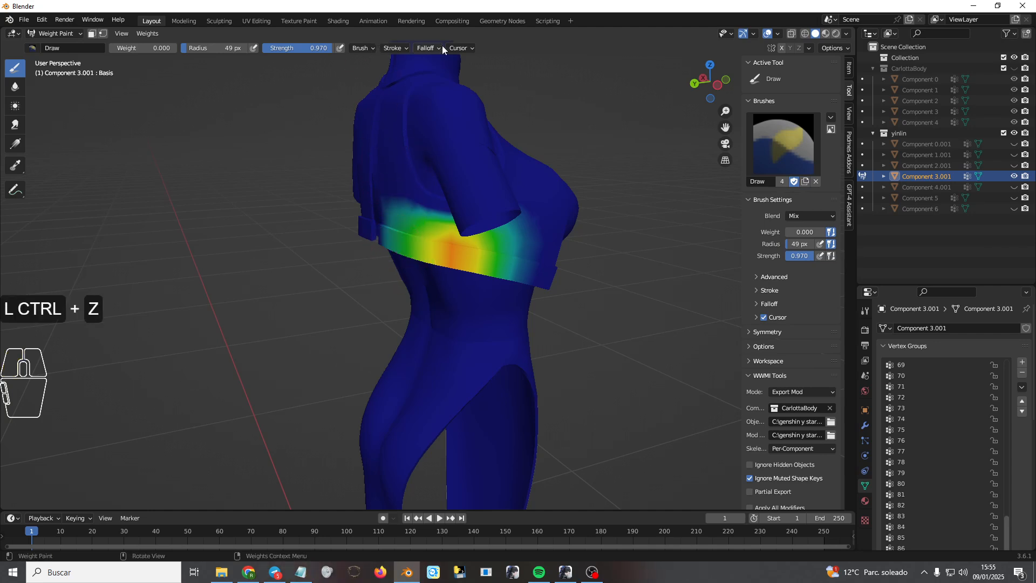
pyautogui.click(438, 48)
pyautogui.click(467, 203)
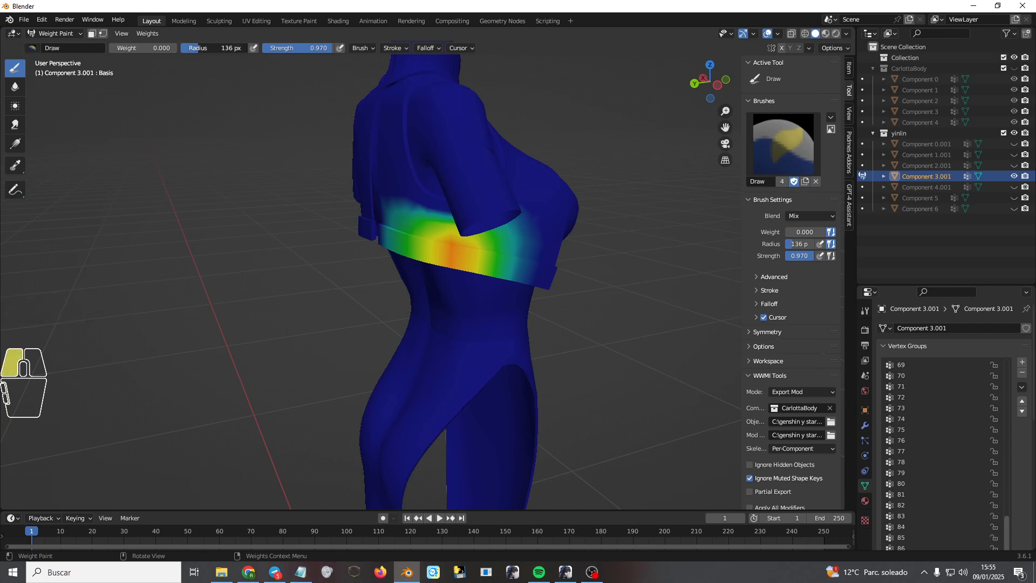
pyautogui.moveTo(399, 252)
pyautogui.mouseDown()
pyautogui.moveTo(382, 213)
pyautogui.moveTo(502, 231)
pyautogui.moveTo(548, 289)
pyautogui.moveTo(538, 276)
pyautogui.moveTo(363, 220)
pyautogui.moveTo(435, 248)
pyautogui.moveTo(504, 250)
pyautogui.mouseUp()
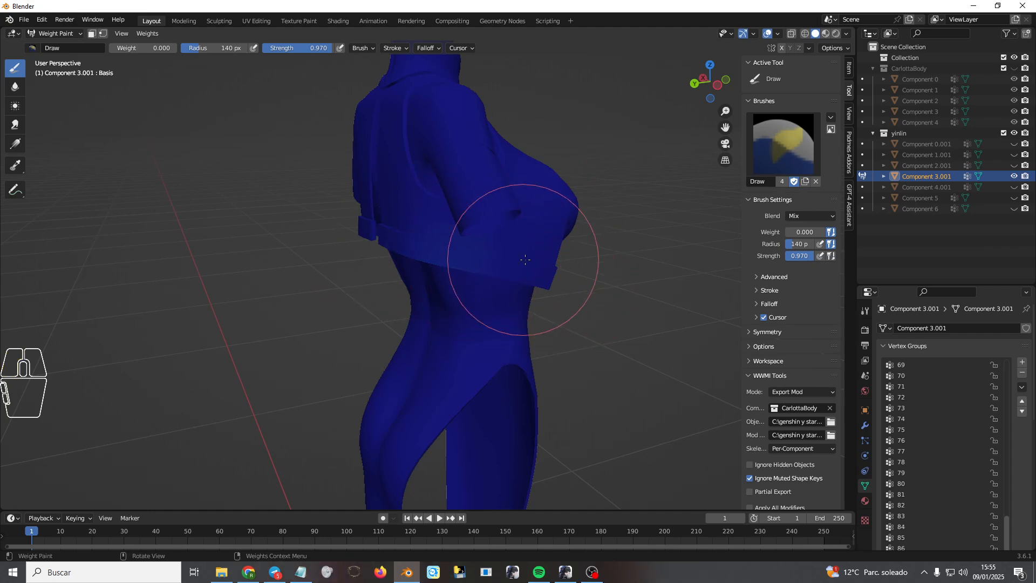
pyautogui.moveTo(504, 250); pyautogui.dragTo(496, 257, button='middle')
# - Erase vertex group 86 from this jacket flap and vertex group 48 from the opposite flap at weight 0.000 and strength 0.970
pyautogui.keyDown('shift'); pyautogui.rightClick(520, 275); pyautogui.keyUp('shift')
pyautogui.click(494, 264)
pyautogui.moveTo(493, 269)
pyautogui.mouseDown()
pyautogui.moveTo(527, 266)
pyautogui.moveTo(527, 250)
pyautogui.moveTo(553, 324)
pyautogui.moveTo(594, 305)
pyautogui.moveTo(537, 203)
pyautogui.moveTo(597, 260)
pyautogui.mouseUp()
pyautogui.moveTo(597, 259); pyautogui.dragTo(357, 262, button='middle')
pyautogui.keyDown('shift'); pyautogui.rightClick(356, 266); pyautogui.keyUp('shift')
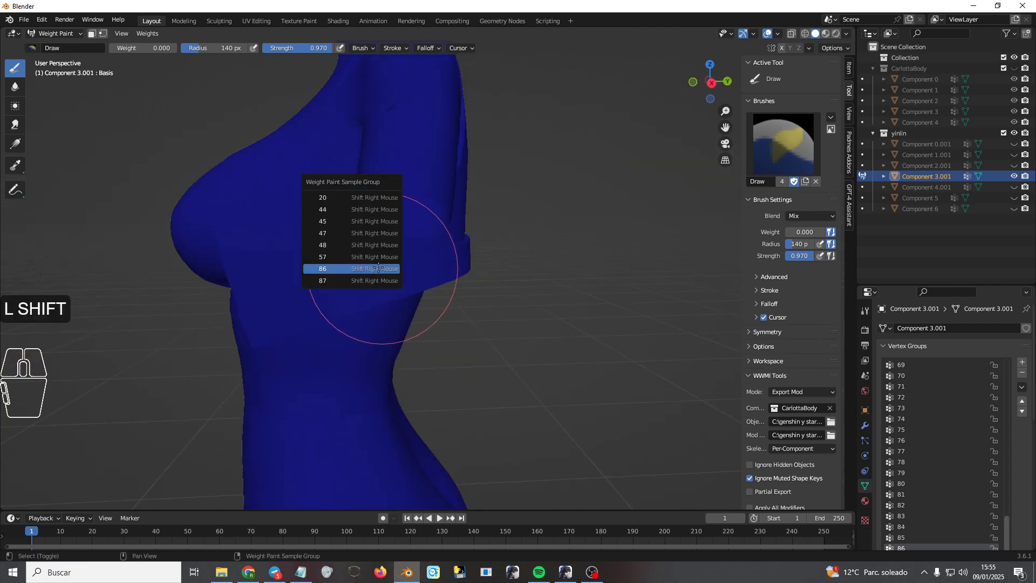
pyautogui.click(336, 256)
pyautogui.moveTo(346, 264)
pyautogui.mouseDown()
pyautogui.moveTo(289, 232)
pyautogui.moveTo(463, 180)
pyautogui.moveTo(370, 300)
pyautogui.moveTo(323, 297)
pyautogui.moveTo(372, 267)
pyautogui.moveTo(442, 187)
pyautogui.moveTo(460, 280)
pyautogui.moveTo(372, 284)
pyautogui.mouseUp()
# - Sample vertex groups 87, 86, 48, 45 and 44 on the opposite jacket flap and check each for leftover weights
pyautogui.moveTo(368, 286); pyautogui.dragTo(399, 294, button='middle')
pyautogui.keyDown('shift'); pyautogui.rightClick(400, 307); pyautogui.keyUp('shift')
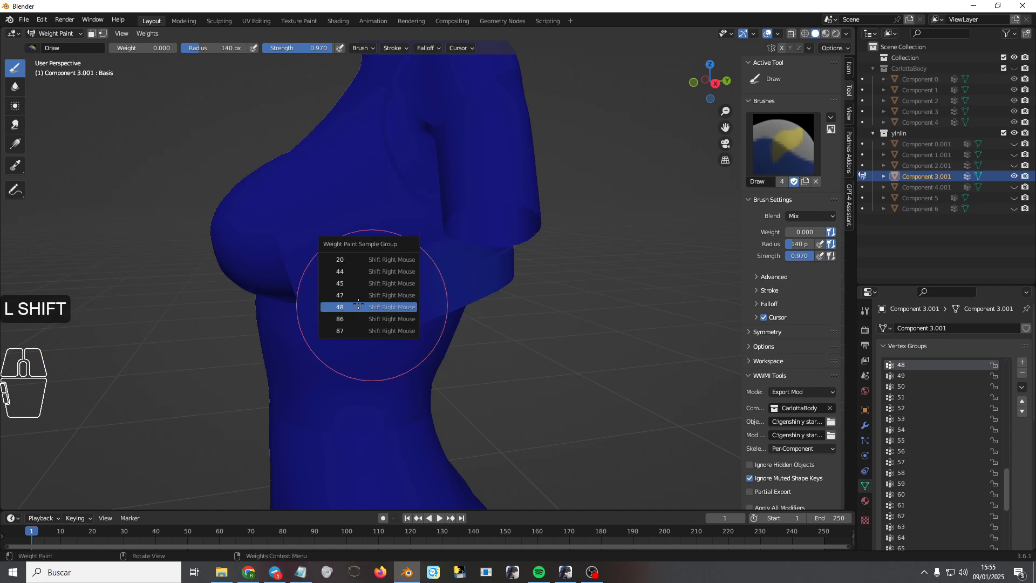
pyautogui.click(340, 332)
pyautogui.keyDown('shift'); pyautogui.rightClick(329, 325); pyautogui.keyUp('shift')
pyautogui.click(316, 295)
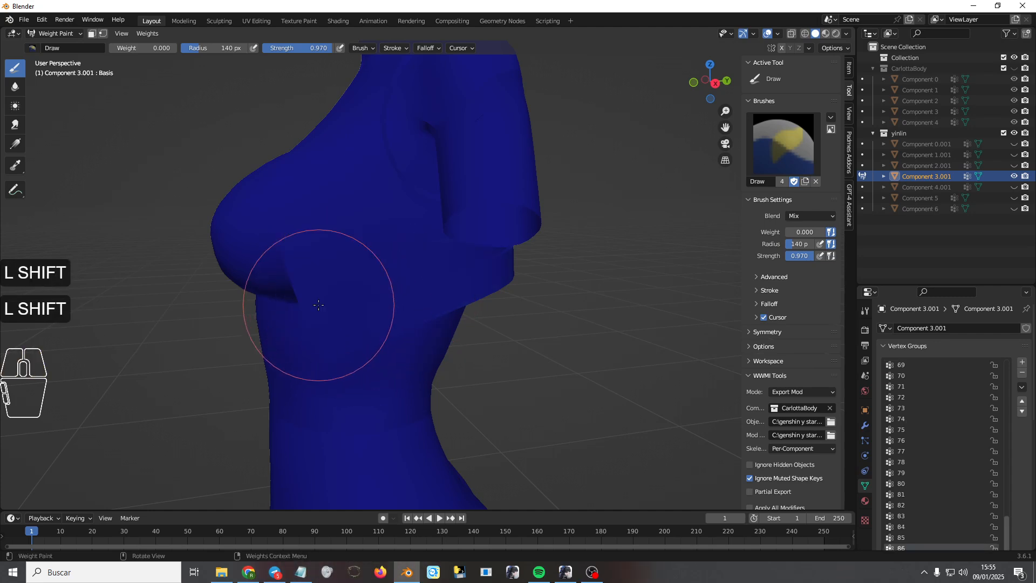
pyautogui.keyDown('shift'); pyautogui.rightClick(362, 293); pyautogui.keyUp('shift')
pyautogui.click(337, 282)
pyautogui.keyDown('shift'); pyautogui.rightClick(330, 300); pyautogui.keyUp('shift')
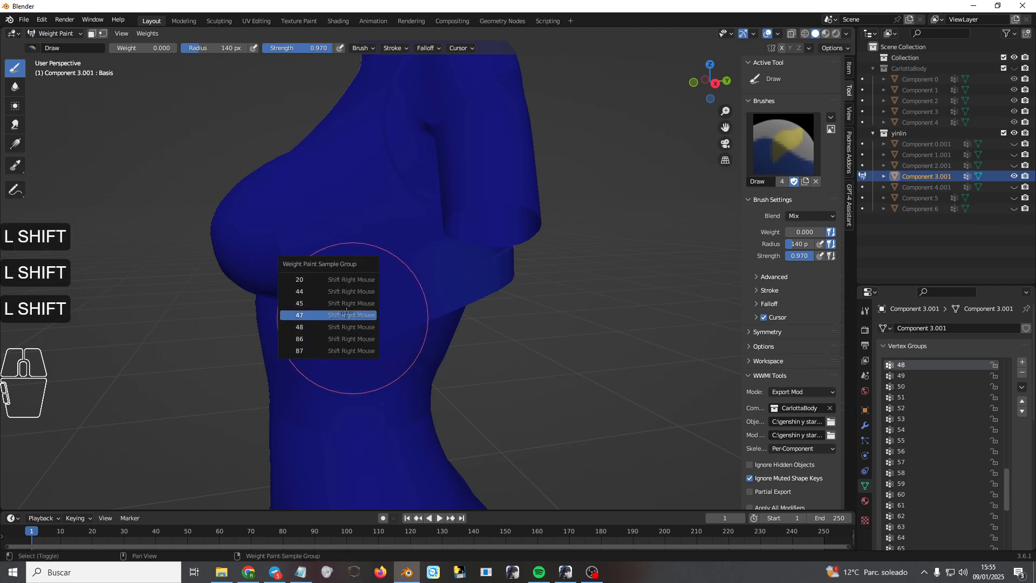
pyautogui.click(311, 304)
pyautogui.moveTo(317, 301); pyautogui.dragTo(312, 324, button='middle')
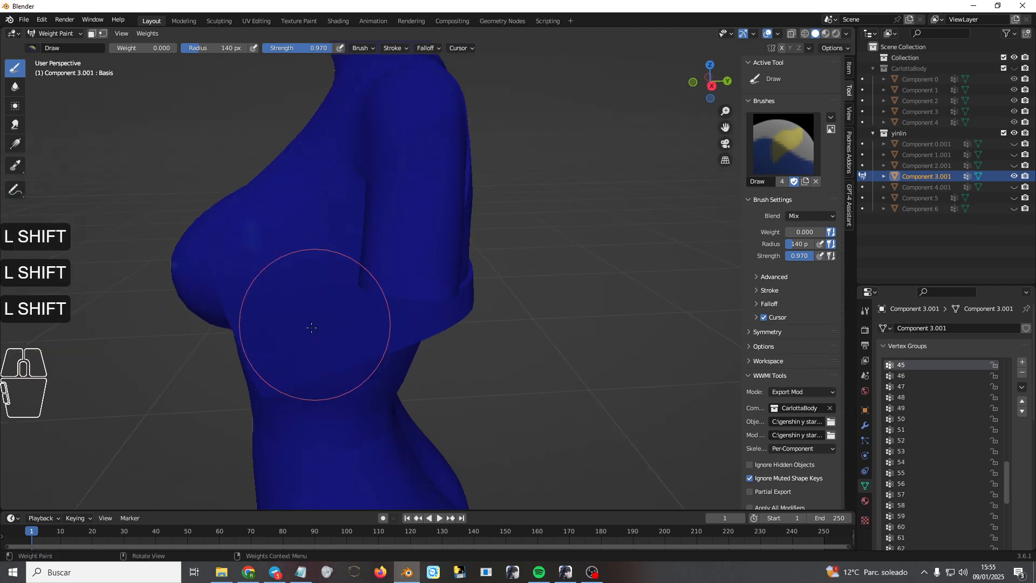
pyautogui.keyDown('shift'); pyautogui.rightClick(276, 342); pyautogui.keyUp('shift')
pyautogui.click(276, 341)
# - Erase vertex group 47 from the opposite jacket flap at weight 0.000, and normalize all vertex groups of Component 3.001
pyautogui.keyDown('shift'); pyautogui.rightClick(229, 383); pyautogui.keyUp('shift')
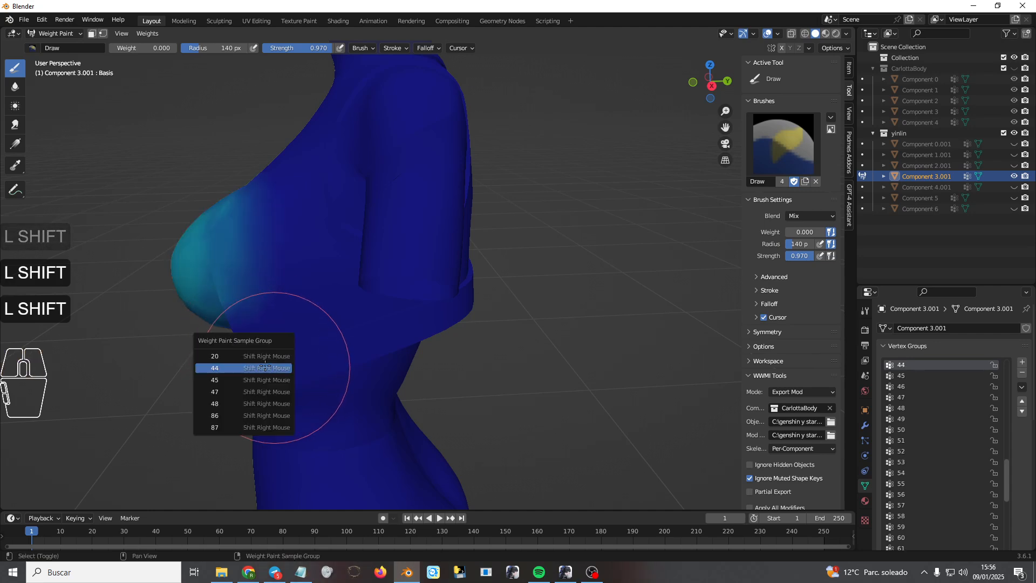
pyautogui.click(229, 392)
pyautogui.moveTo(243, 358)
pyautogui.mouseDown()
pyautogui.moveTo(229, 337)
pyautogui.moveTo(400, 286)
pyautogui.moveTo(366, 258)
pyautogui.moveTo(291, 421)
pyautogui.mouseUp()
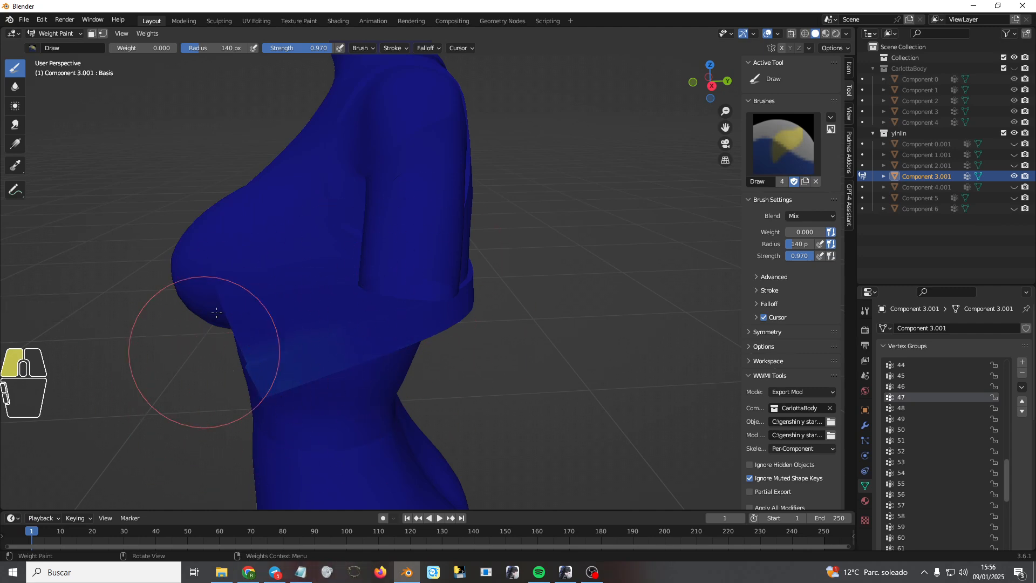
pyautogui.moveTo(216, 312); pyautogui.dragTo(181, 188)
pyautogui.click(147, 34)
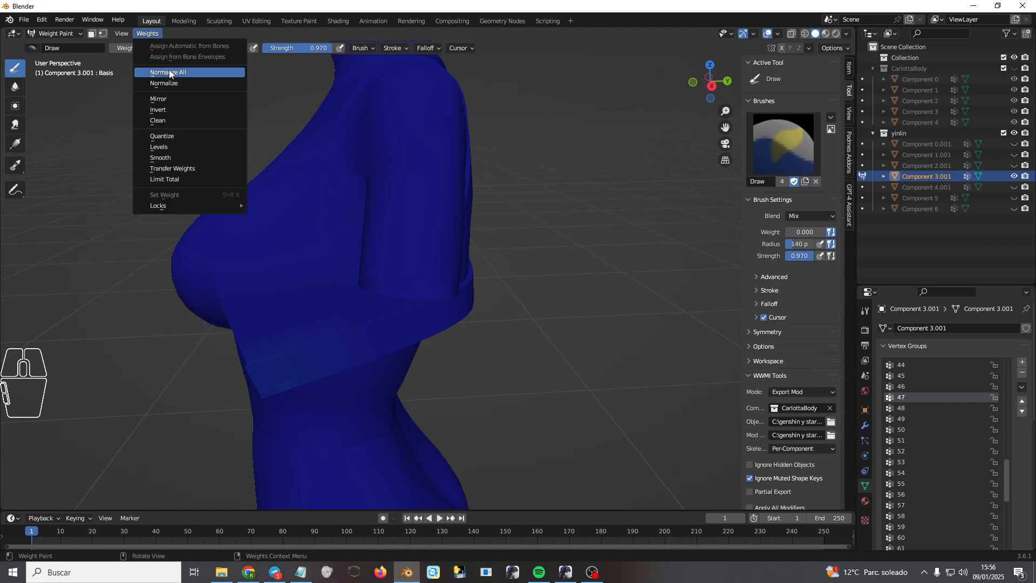
pyautogui.click(169, 74)
pyautogui.moveTo(183, 73); pyautogui.dragTo(442, 310, button='middle')
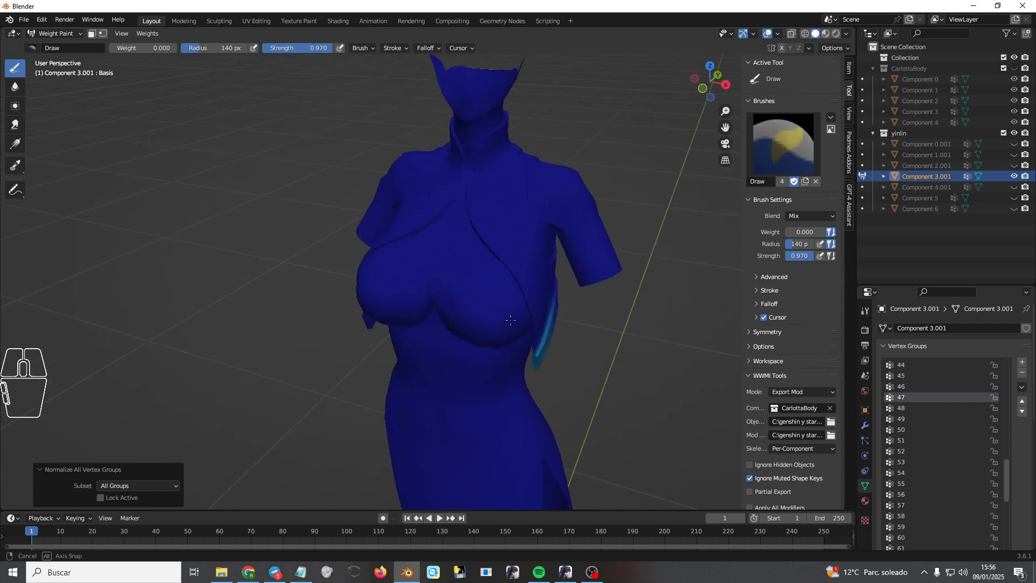
# - Return Component 3.001 to Object Mode and unhide the other components in the yinlin collection
pyautogui.click(59, 34)
pyautogui.click(51, 46)
pyautogui.scroll(-3, 115, 77)
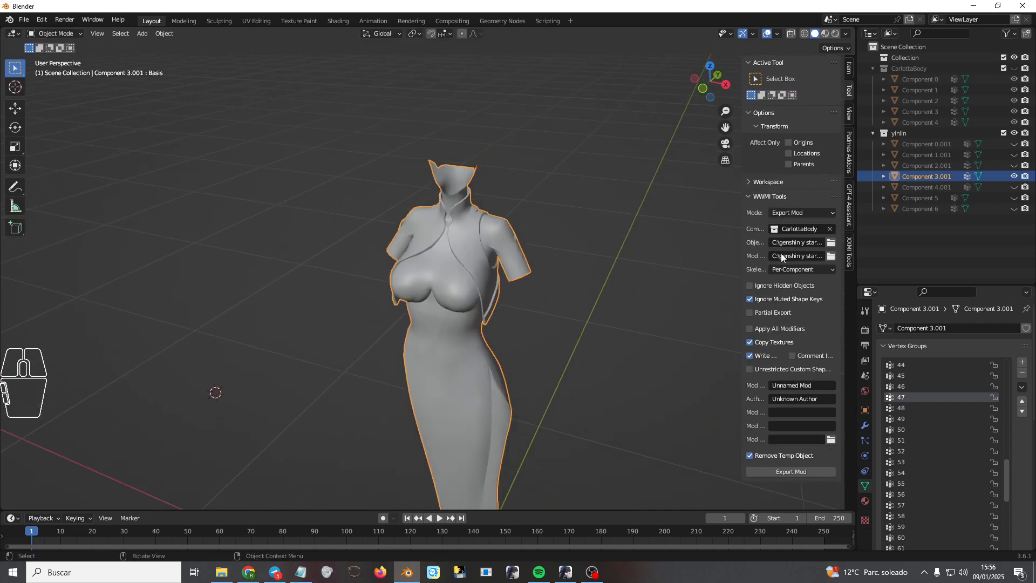
pyautogui.click(1016, 187)
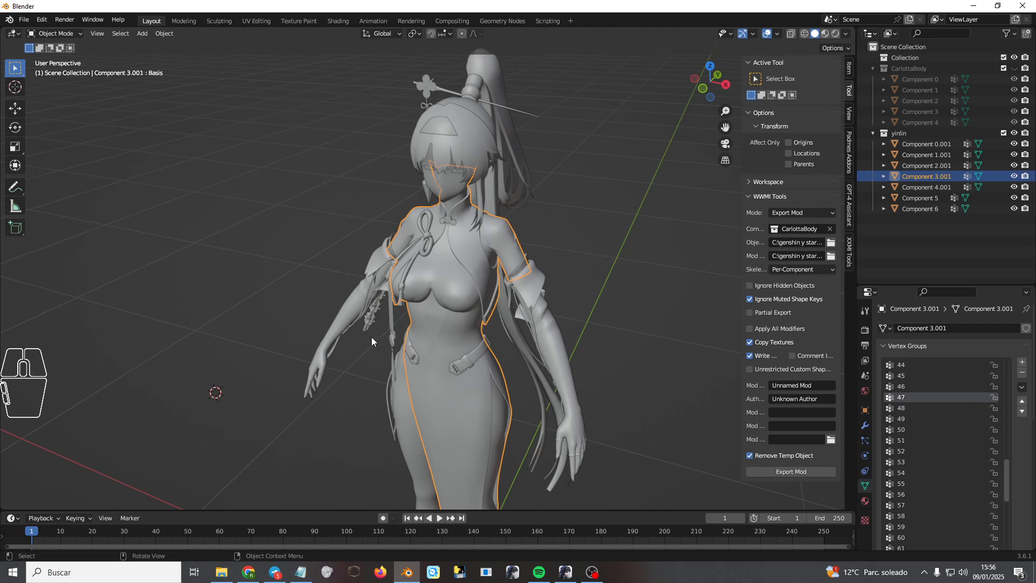
pyautogui.moveTo(371, 341); pyautogui.dragTo(651, 252, button='middle')
# - Set the WWMI export component collection to yinlin and the object sources folder to WWMI\dumps\yinlin
pyautogui.click(809, 228)
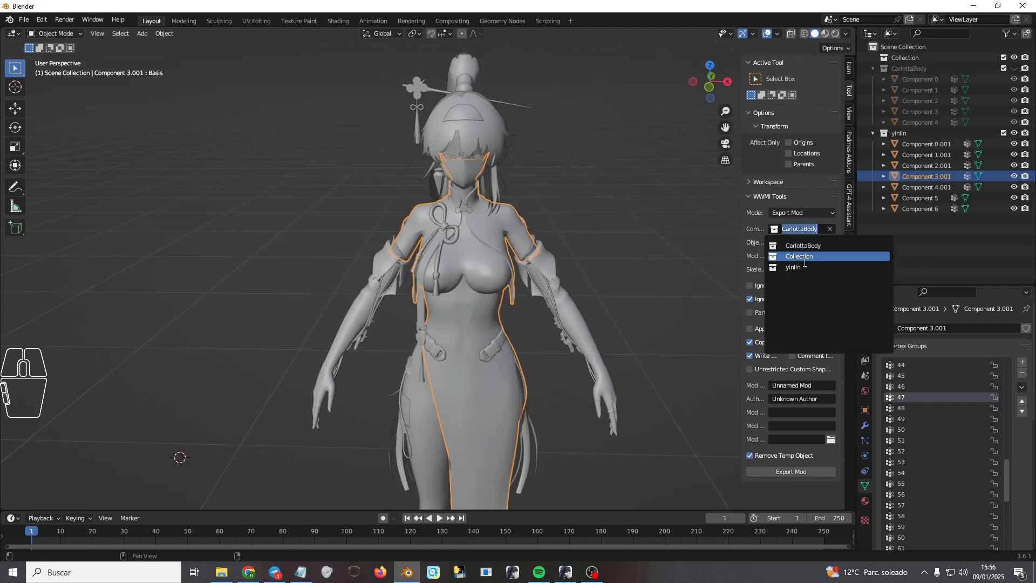
pyautogui.click(799, 267)
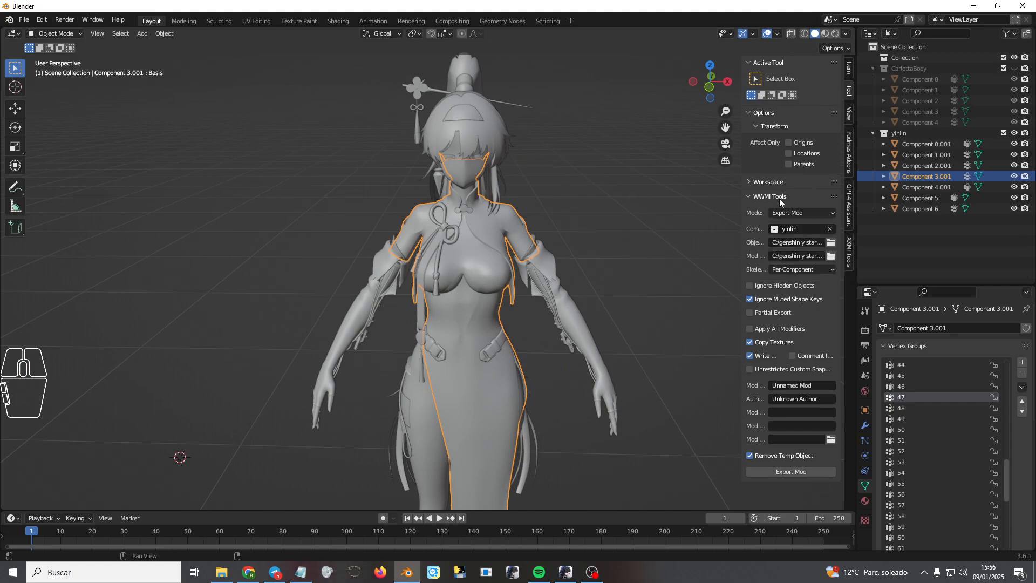
pyautogui.click(831, 243)
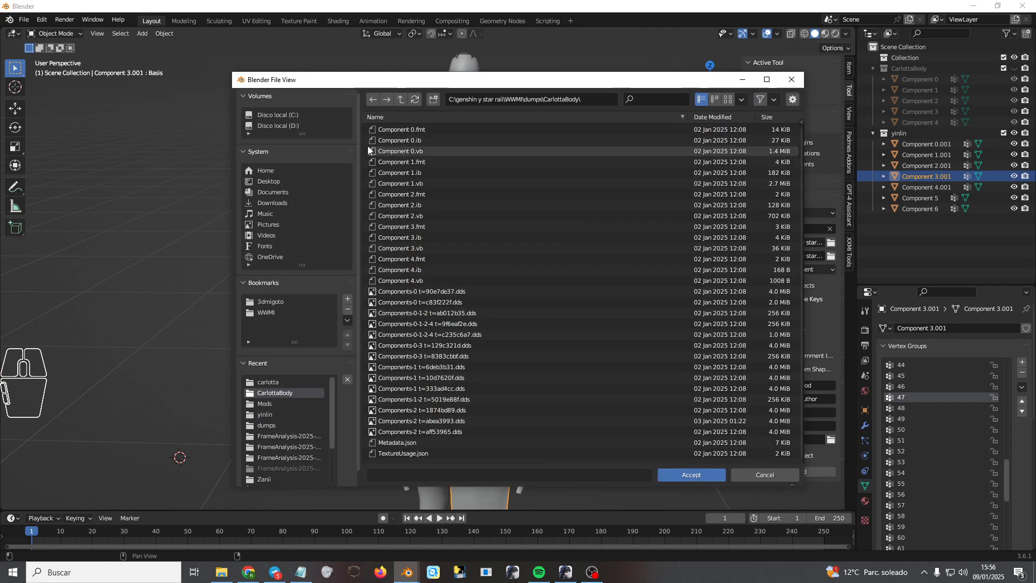
pyautogui.click(401, 100)
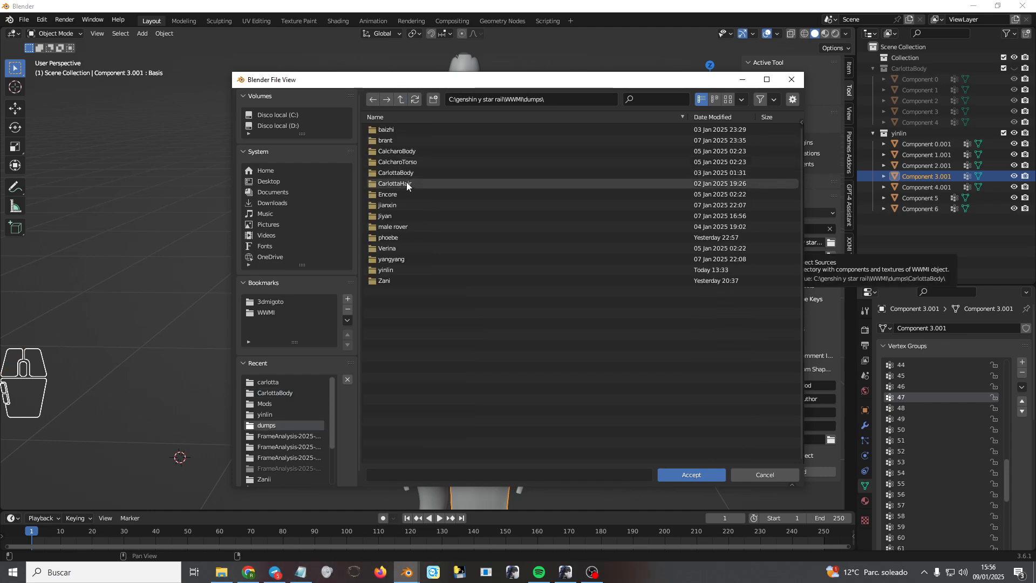
pyautogui.doubleClick(390, 266)
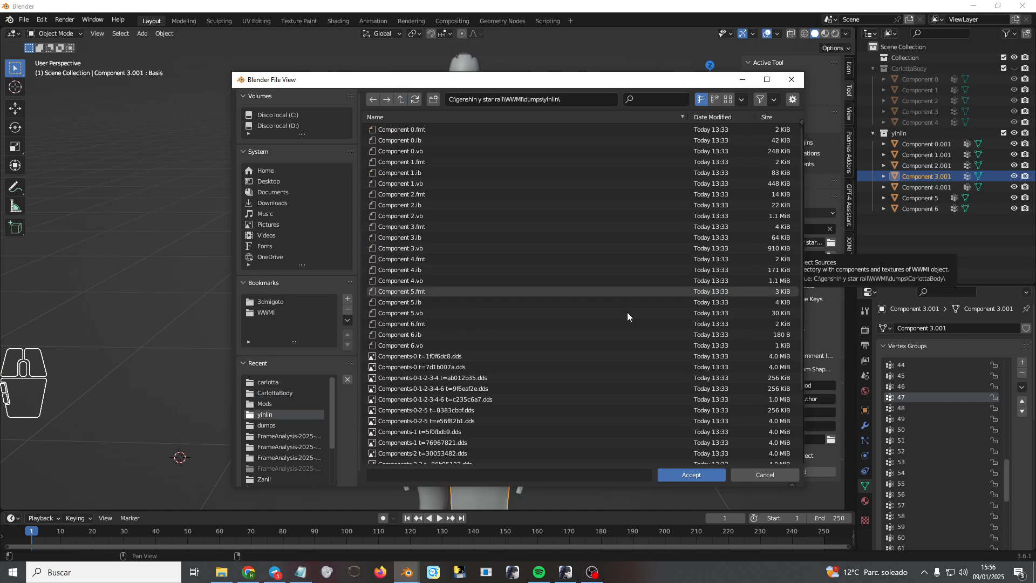
pyautogui.click(704, 476)
# - Create a new yinlin directory inside WWMI\Mods and set it as the mod export folder
pyautogui.click(830, 257)
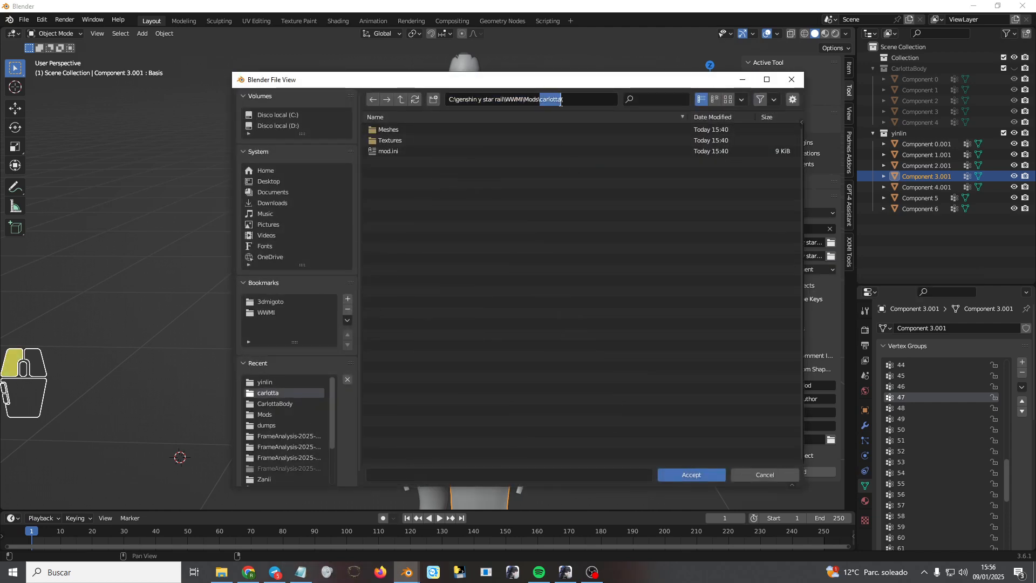
pyautogui.press('Return')
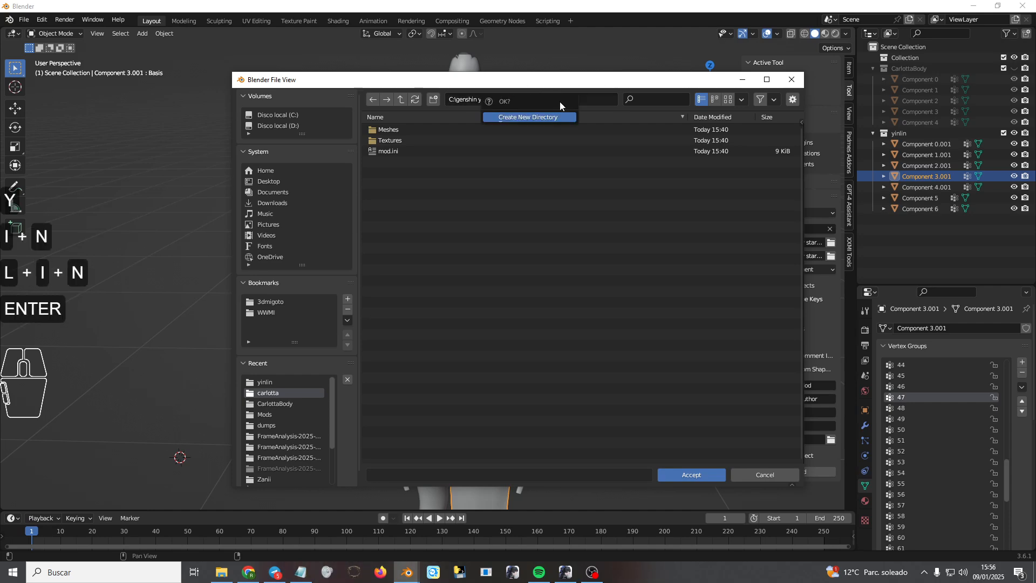
pyautogui.click(553, 112)
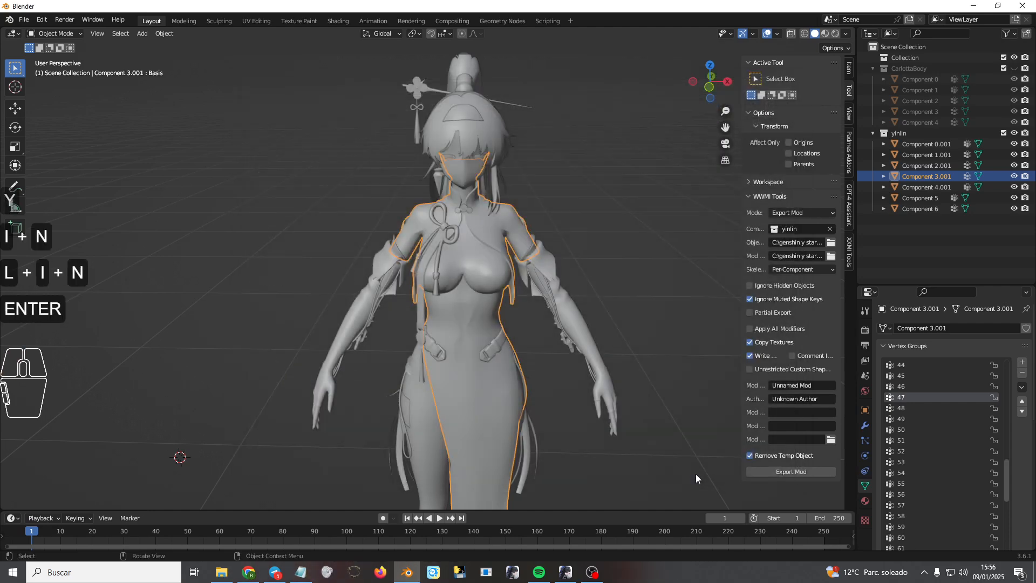
pyautogui.click(696, 475)
# - Set the export skeleton to Merged and export the mod
pyautogui.click(783, 273)
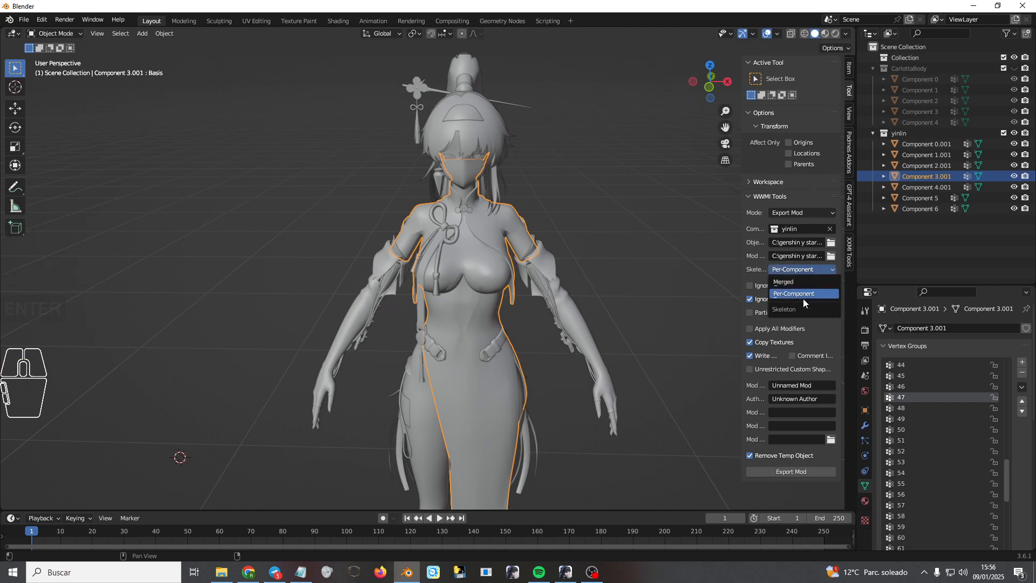
pyautogui.click(795, 282)
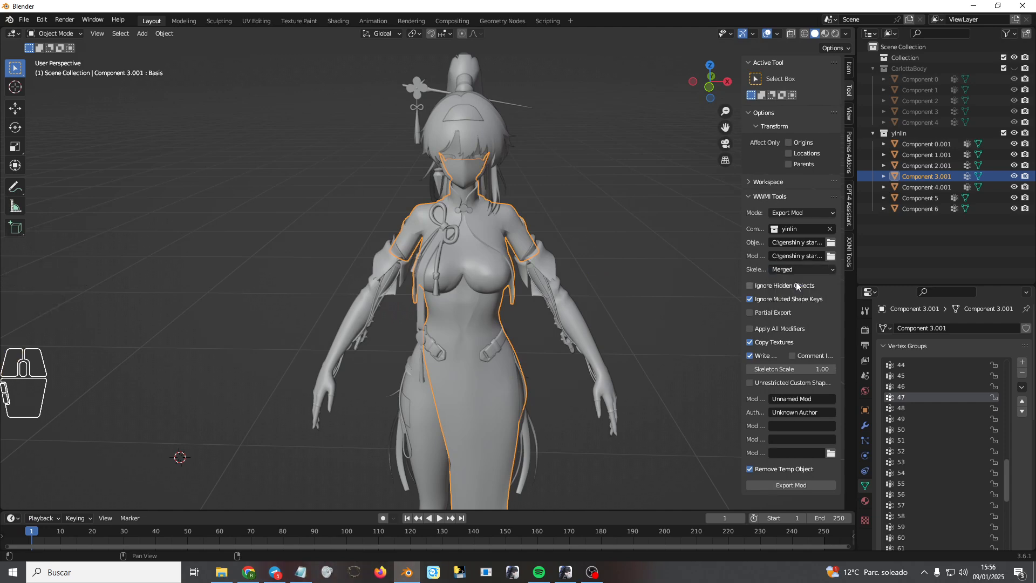
pyautogui.click(794, 486)
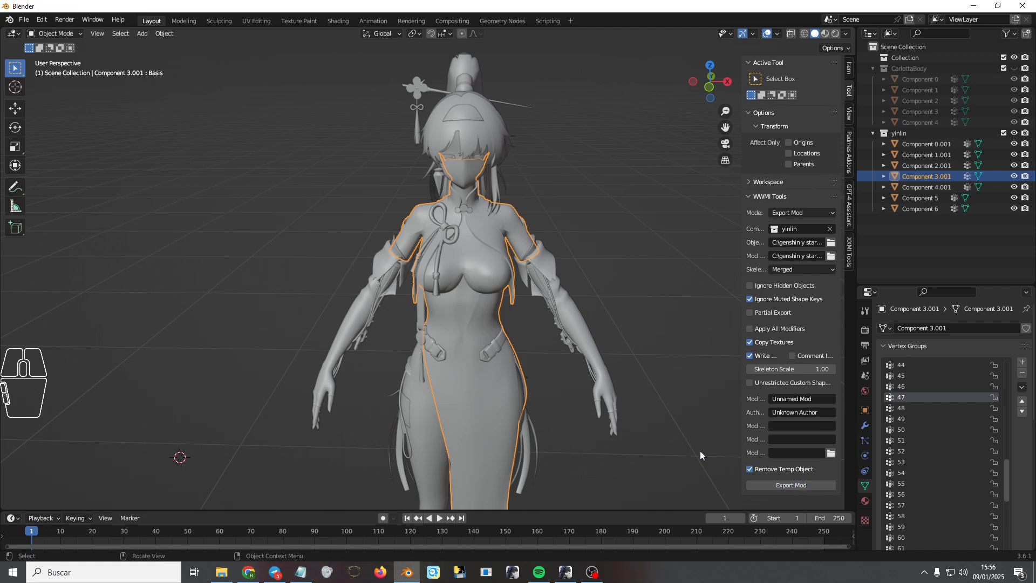
# - Switch to the game and inspect Yinlin's jacket flaps, ribbon and tassels up close from both sides in the character overview
pyautogui.click(566, 573)
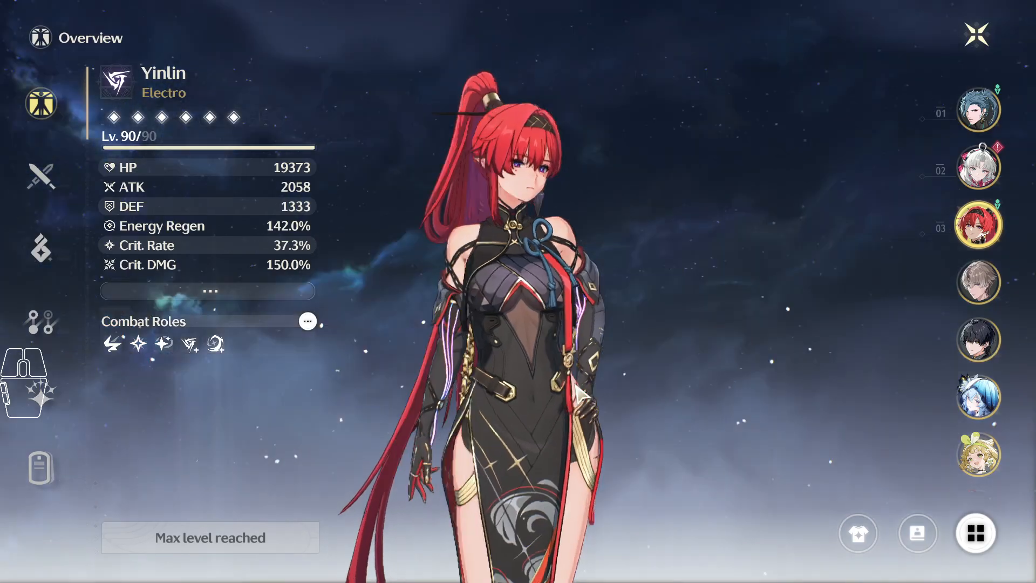
pyautogui.moveTo(575, 383); pyautogui.dragTo(642, 448)
pyautogui.scroll(3, 620, 329)
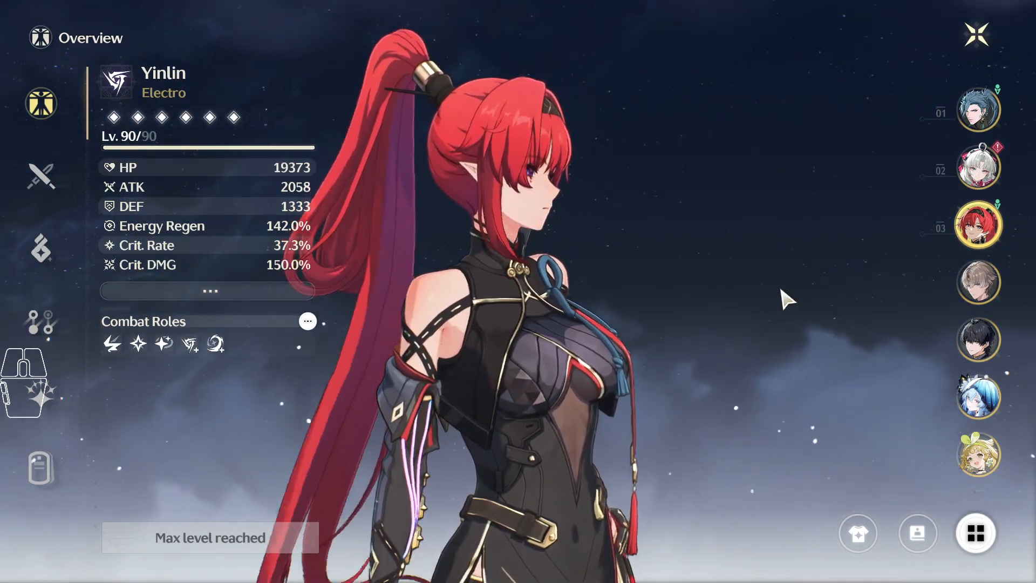
pyautogui.moveTo(678, 383); pyautogui.dragTo(541, 405)
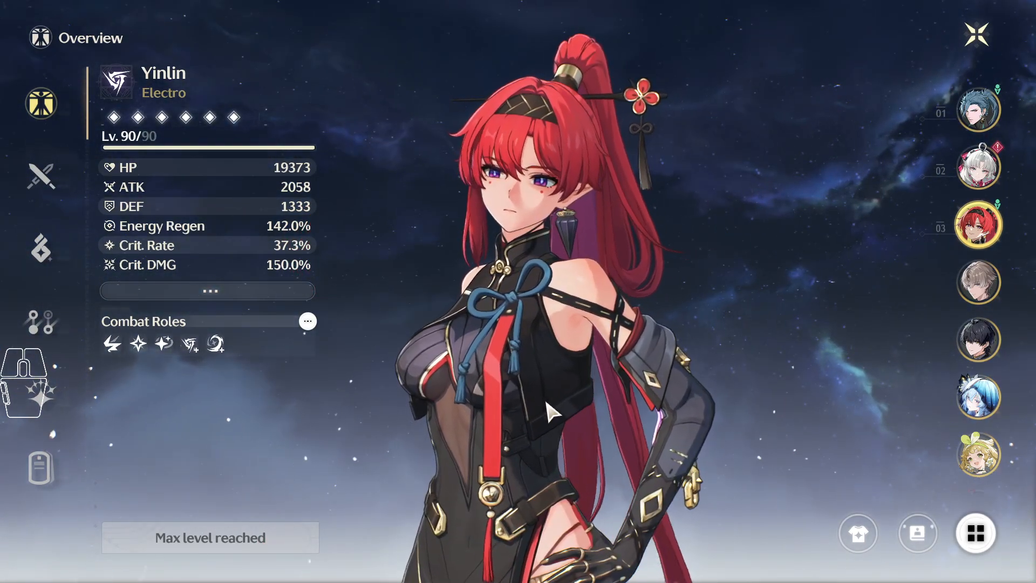
pyautogui.hotkey('alt', 'Tab')
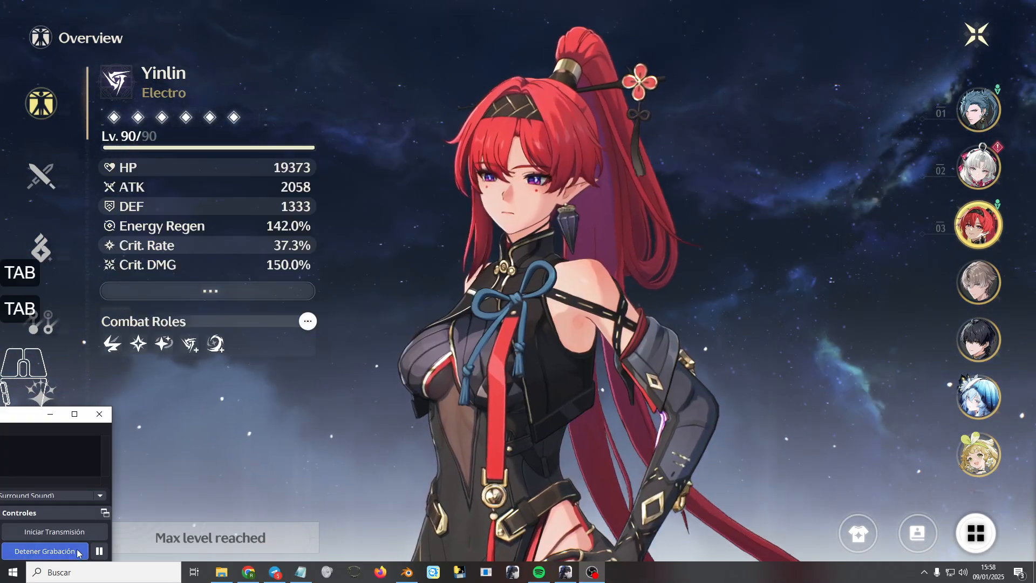